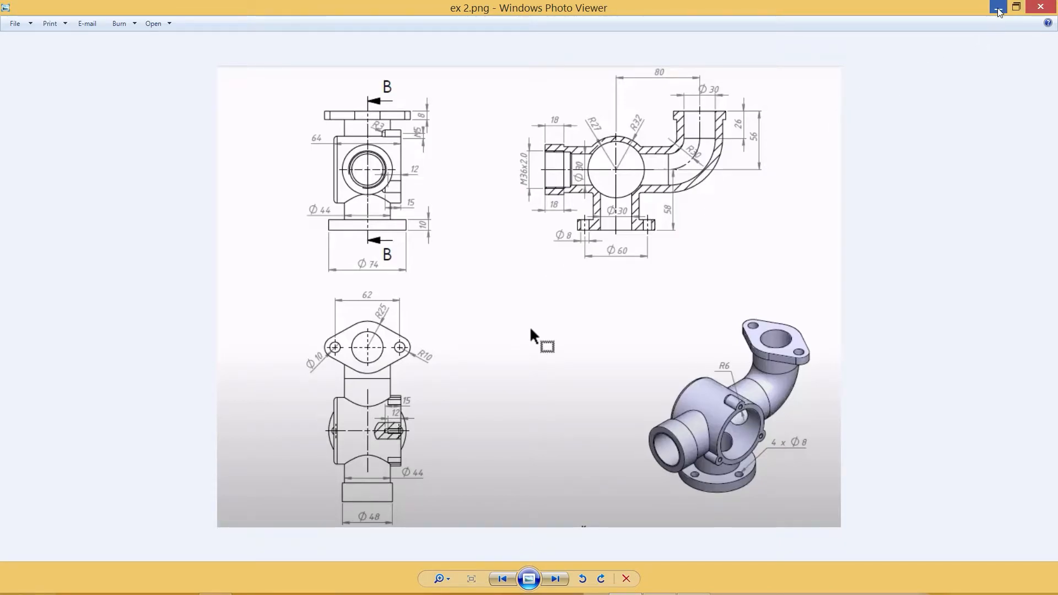
Switch from the reference drawing to SOLIDWORKS and create a new part document.
click(998, 7)
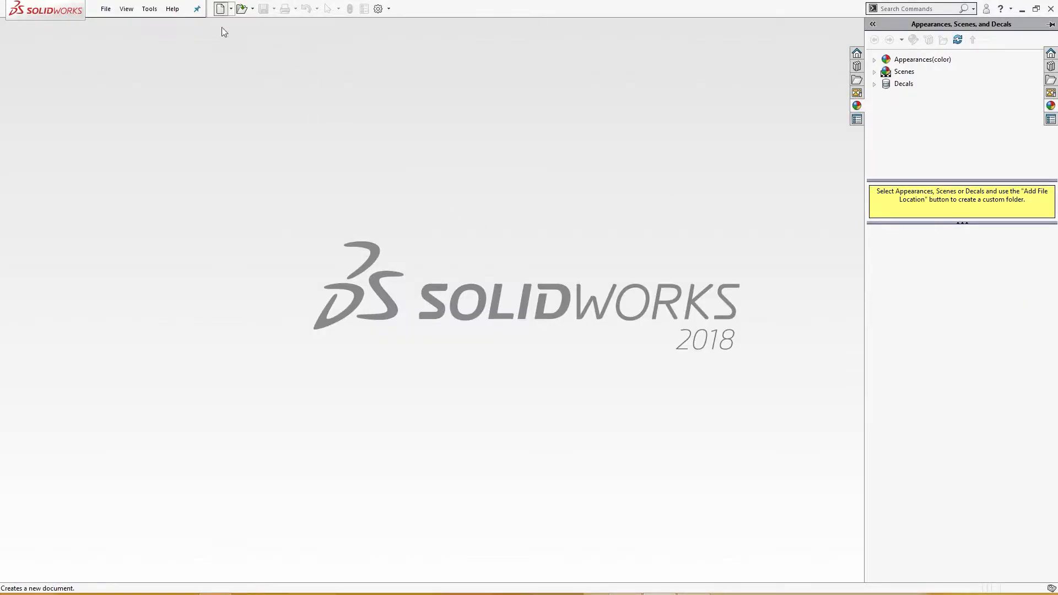
click(221, 9)
click(431, 431)
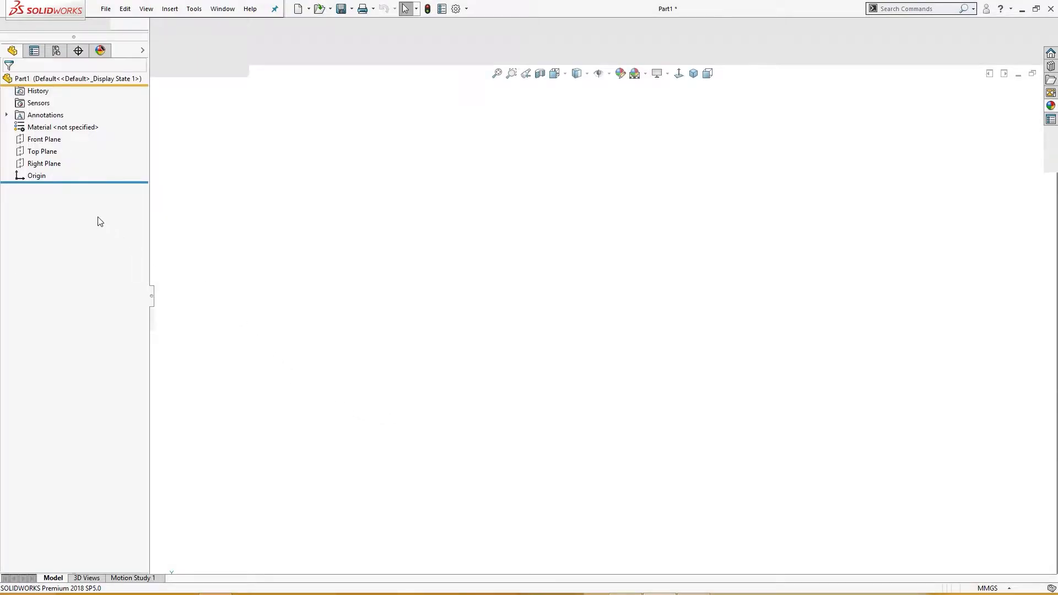
Sketch a 74 mm diameter circle centred on the origin on the Top Plane.
click(49, 198)
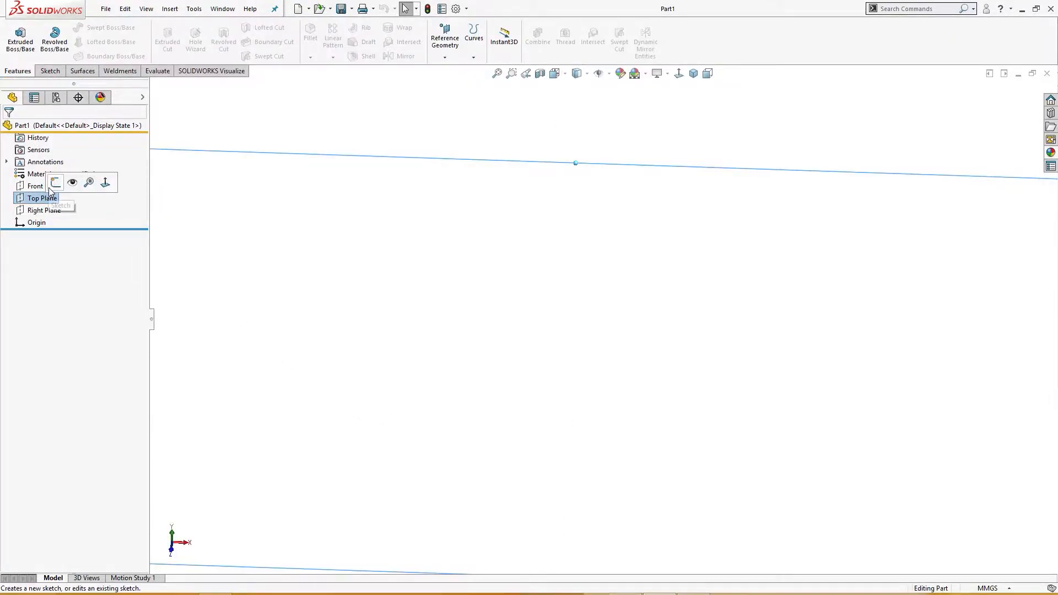
click(55, 184)
key(c)
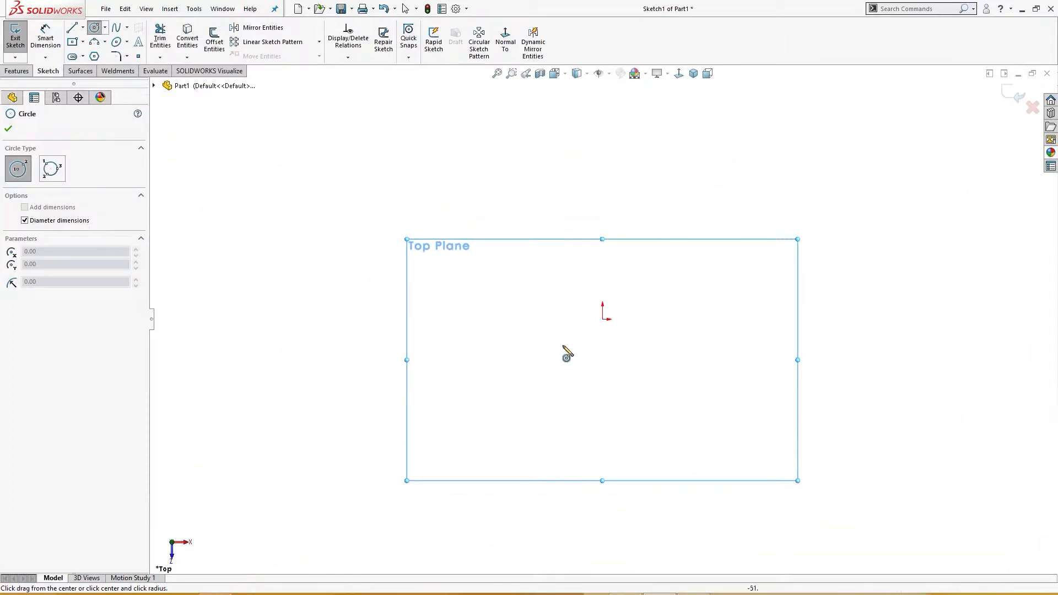
click(602, 318)
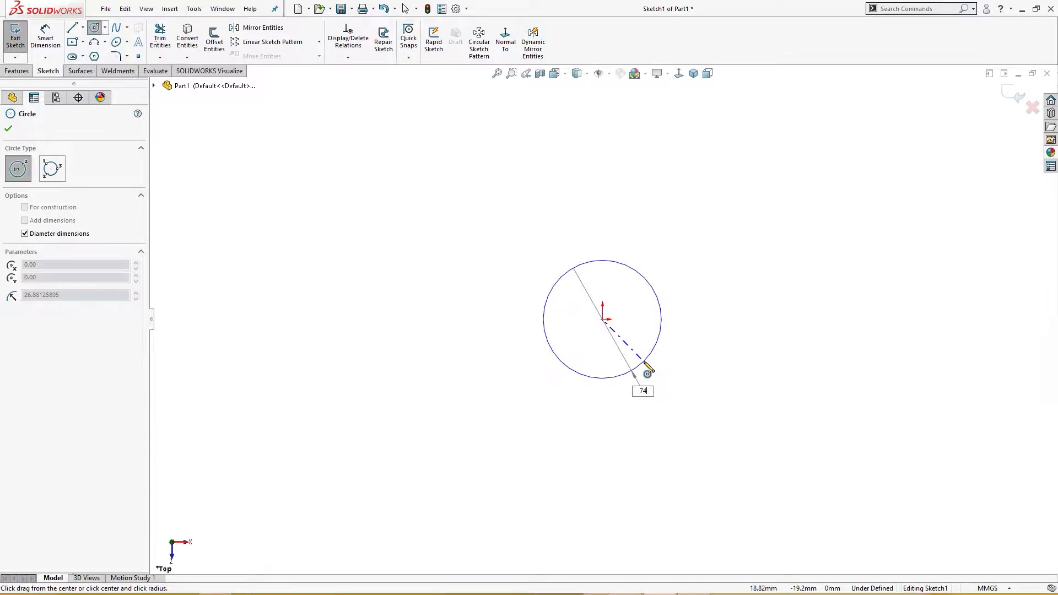
key(Return)
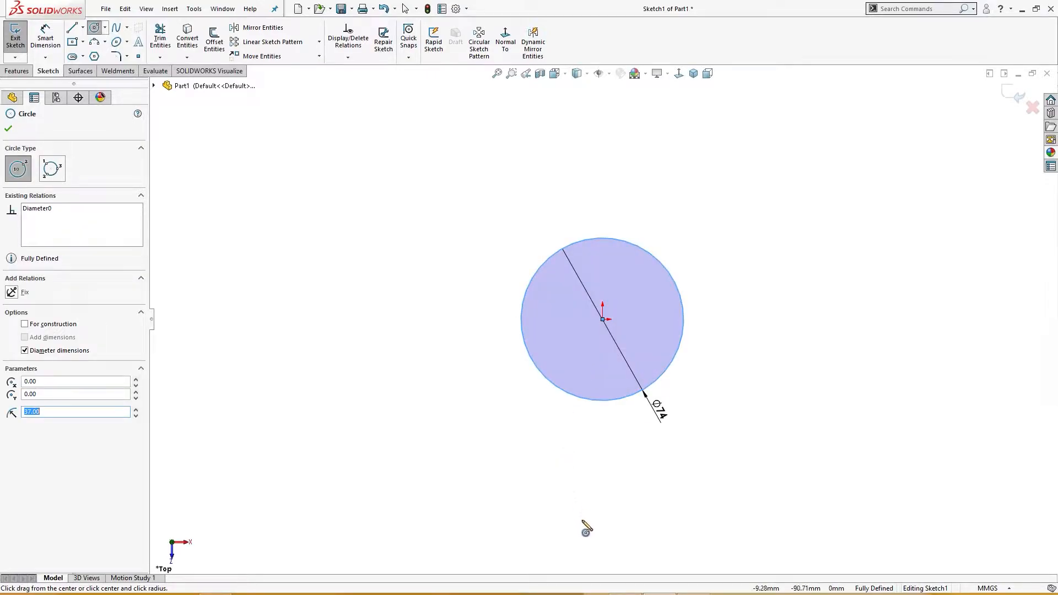
Extrude the 74 mm circle 10 mm upward to form the base flange.
key(s)
click(493, 497)
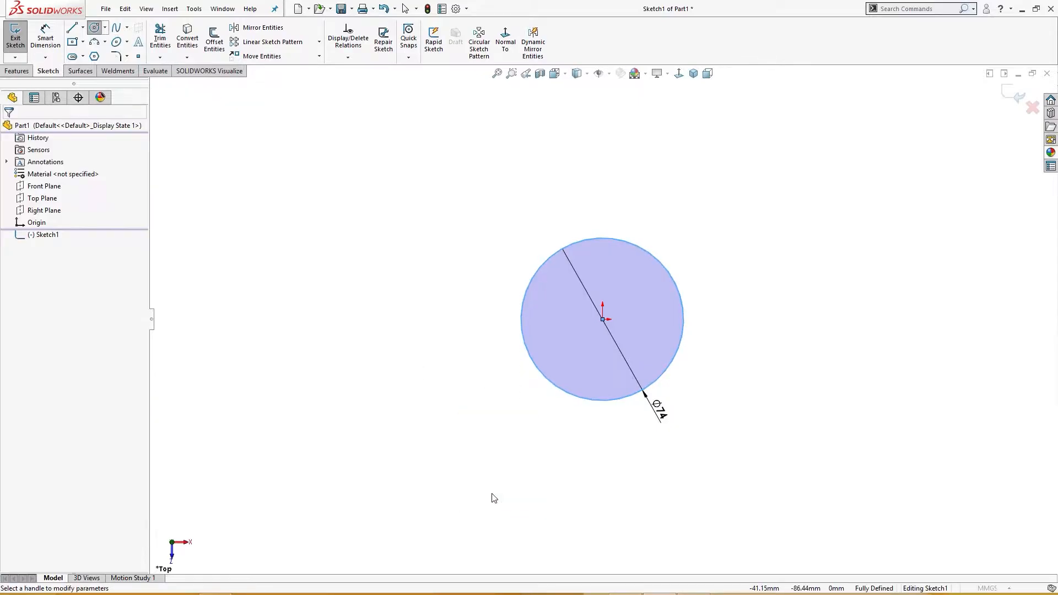
key(Return)
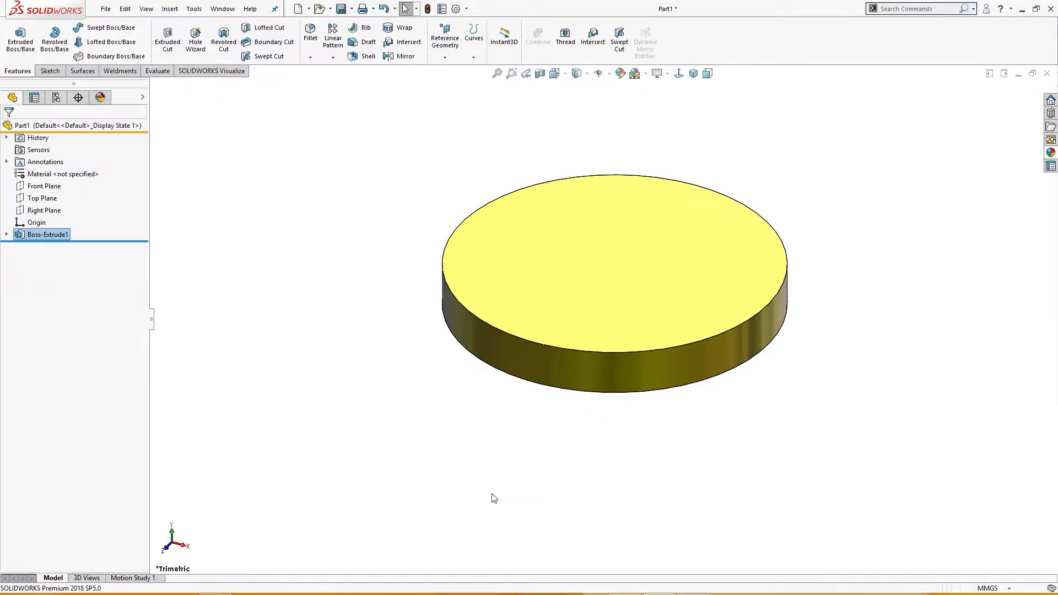
Sketch a 44 mm diameter circle centred on the origin on the flange's upper face.
click(572, 270)
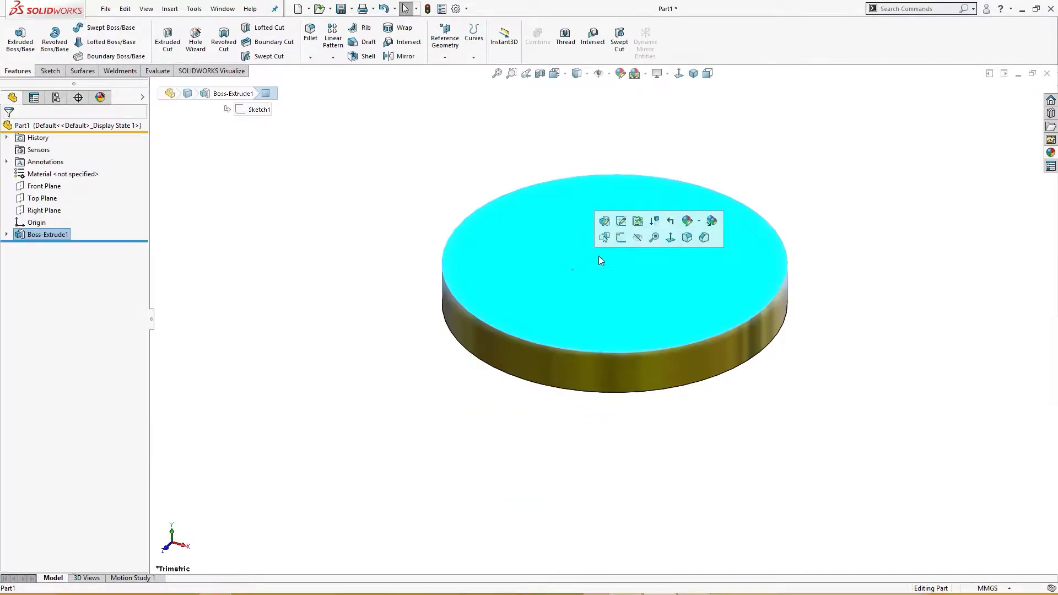
click(622, 239)
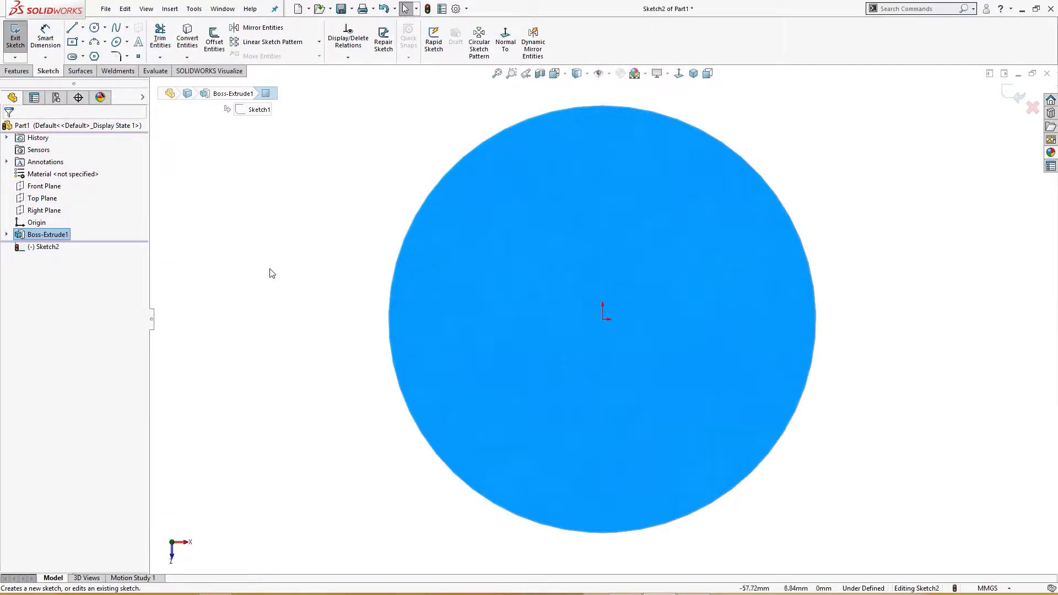
key(c)
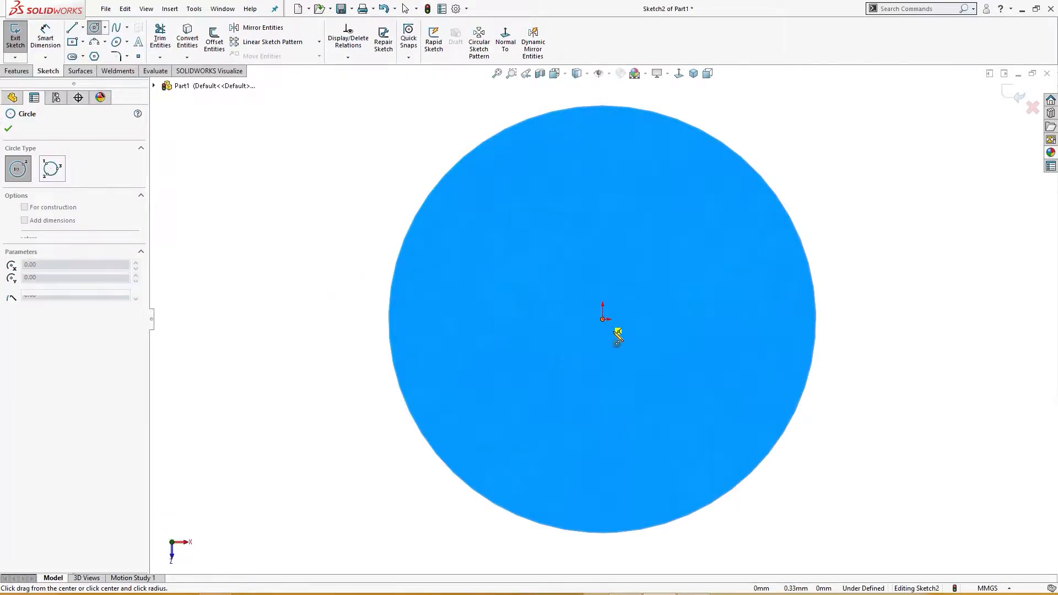
click(603, 320)
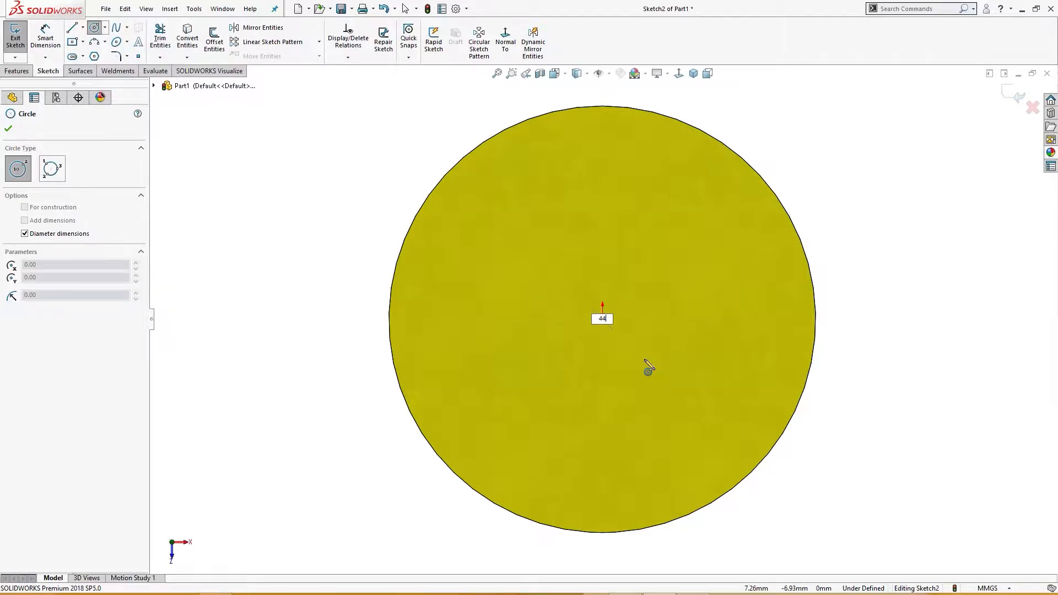
key(Return)
Extrude the 44 mm circle 58 mm upward from the flange as a merged cylinder.
key(s)
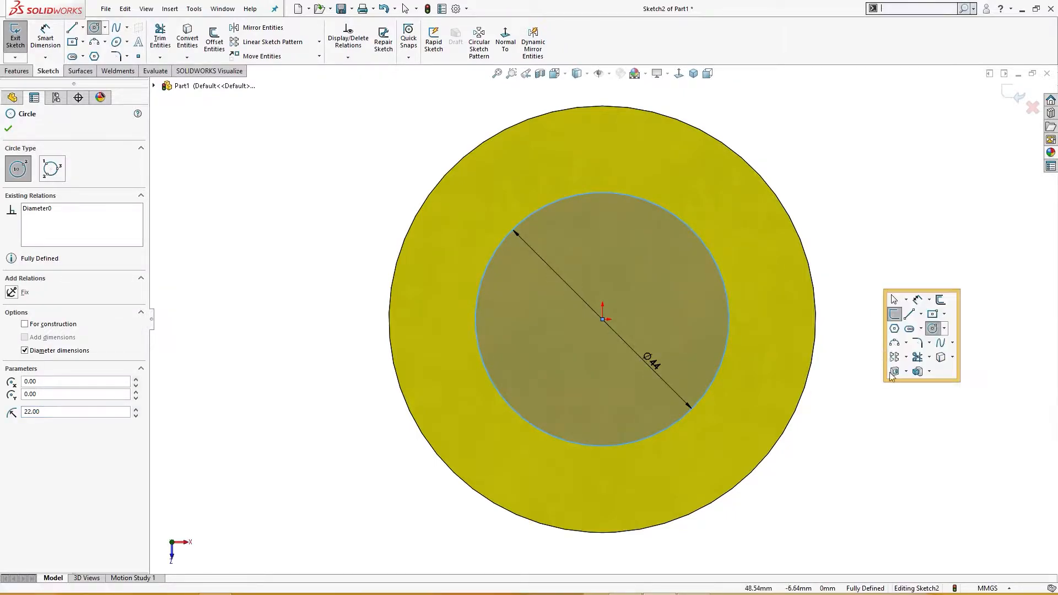
click(894, 371)
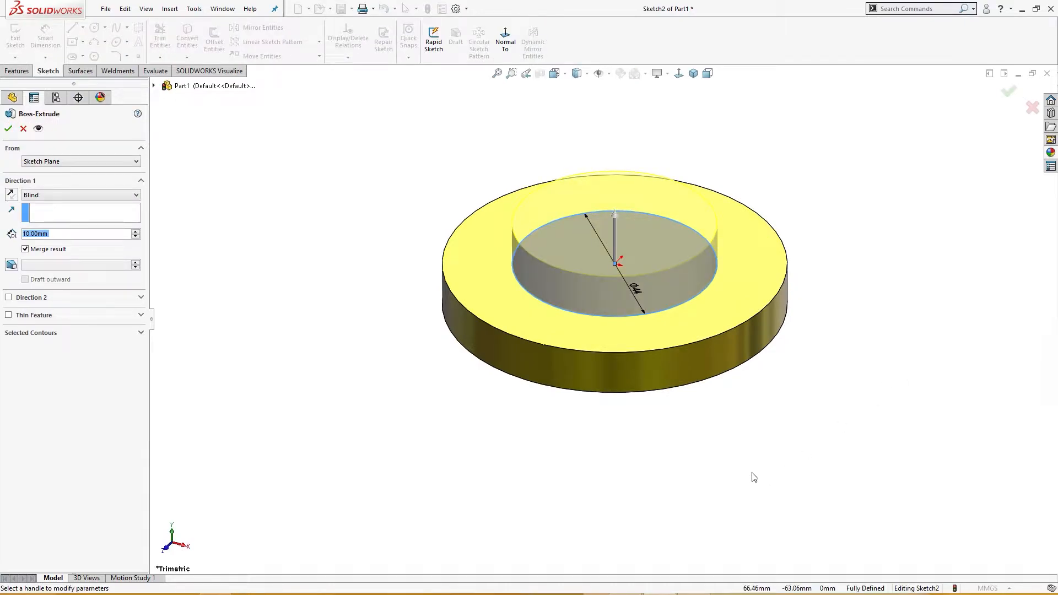
text(58)
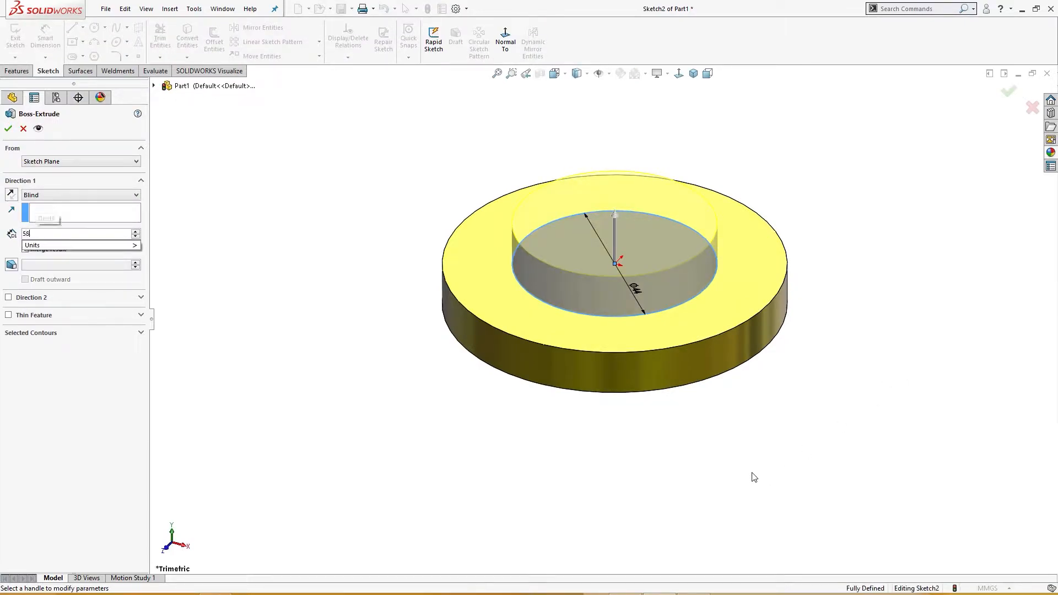
key(Return)
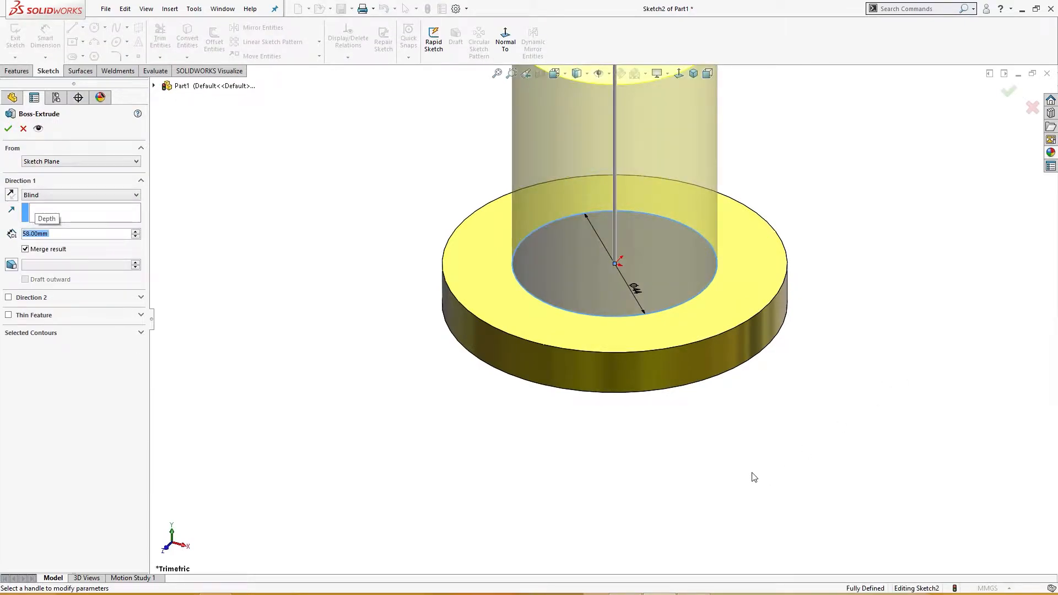
click(8, 128)
Edit the upright cylinder's extrusion and set its depth to 65 mm.
key(ctrl+7)
middle_drag(340, 276, 350, 238)
click(48, 247)
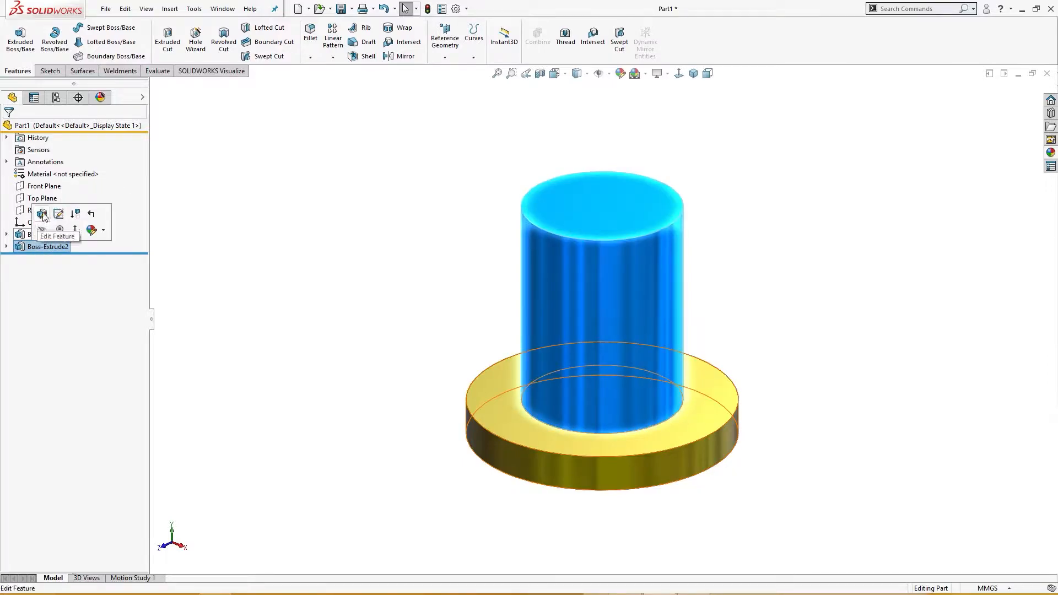
click(41, 213)
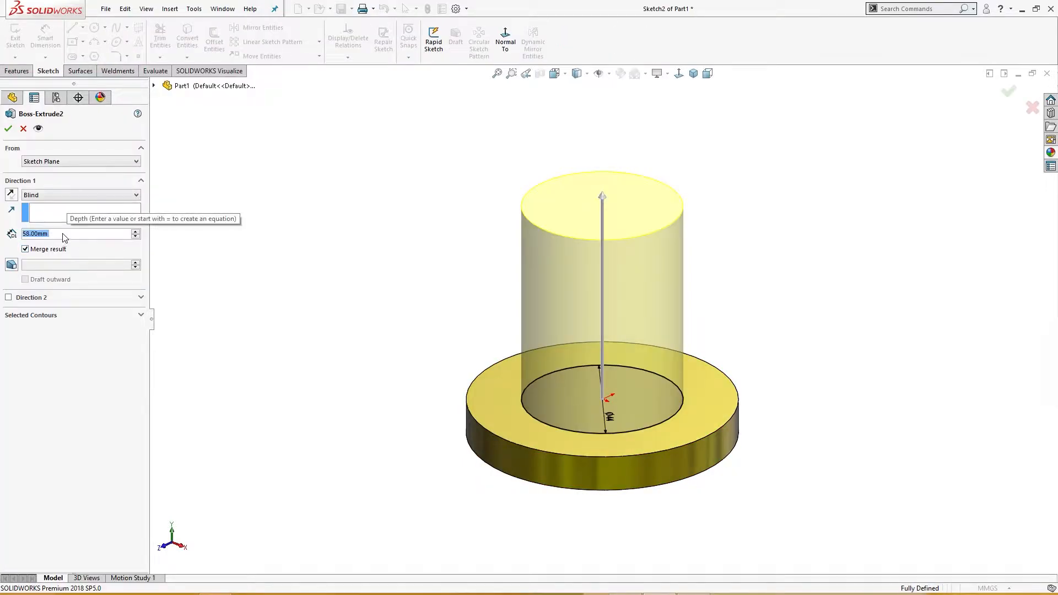
text(65)
key(Return)
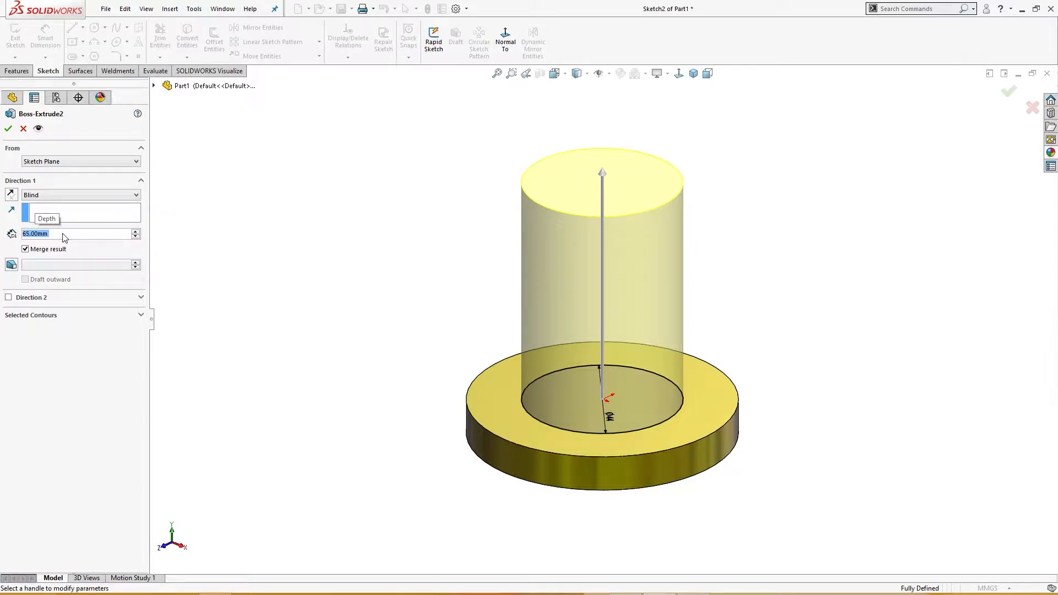
click(8, 128)
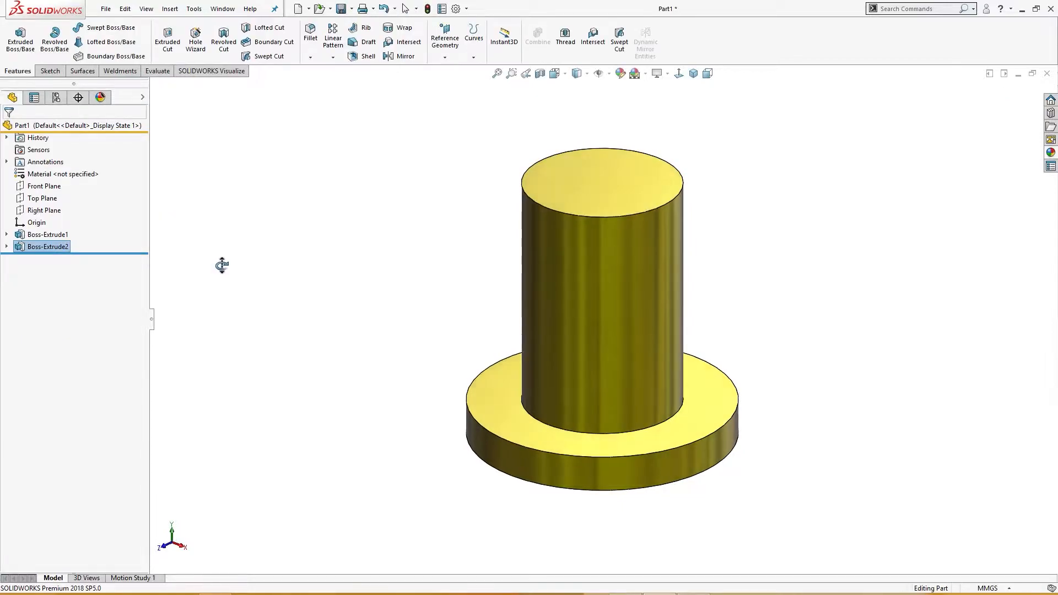
On the Right Plane, sketch an L-shaped path: a horizontal line about 71 mm long from above the origin, then a vertical line about 47 mm upward.
middle_drag(222, 265, 231, 242)
click(209, 274)
middle_drag(298, 212, 303, 236)
key(ctrl+7)
click(44, 210)
click(65, 193)
right_drag(453, 241, 413, 278)
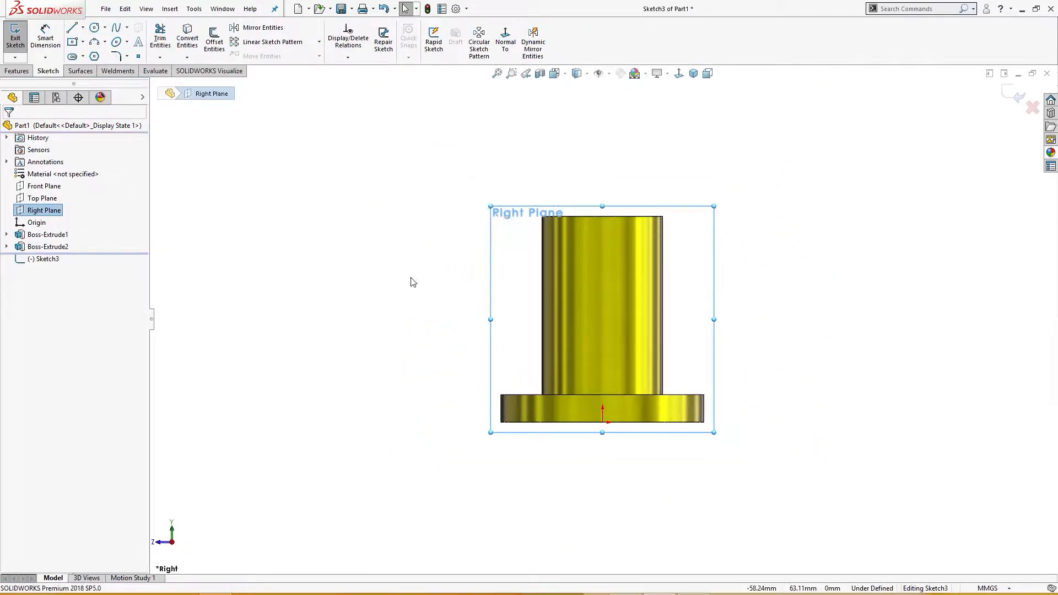
click(603, 273)
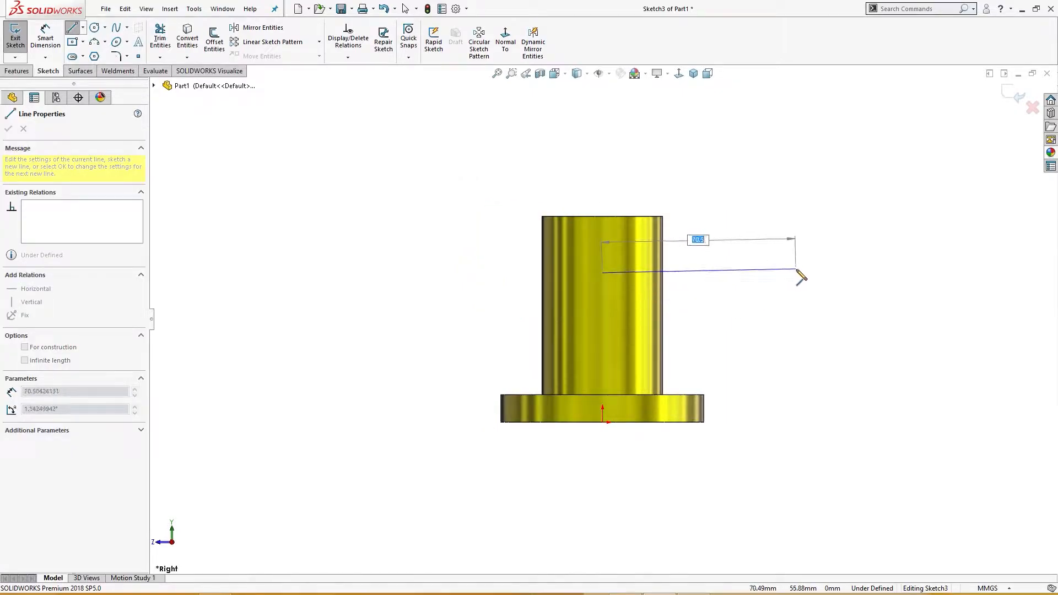
click(798, 272)
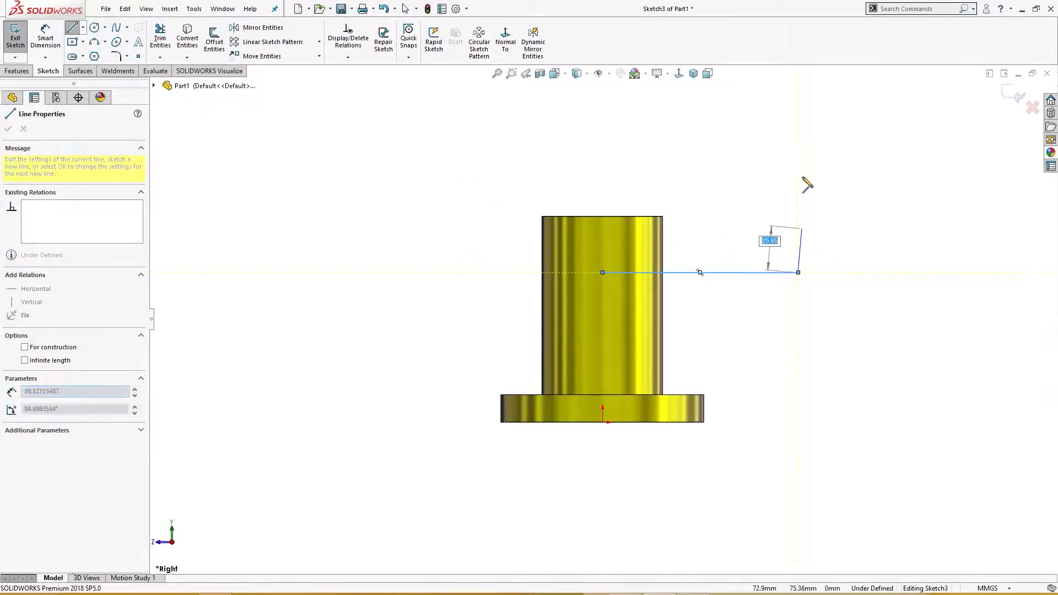
double_click(798, 144)
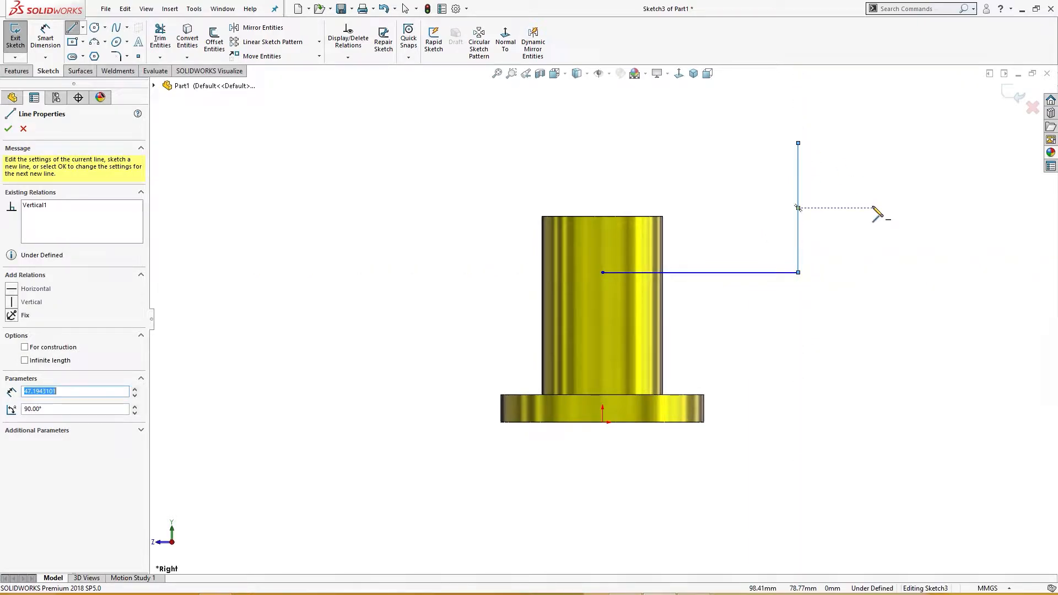
key(Escape)
Dimension the horizontal path line 58 mm above the origin.
right_drag(826, 319, 789, 289)
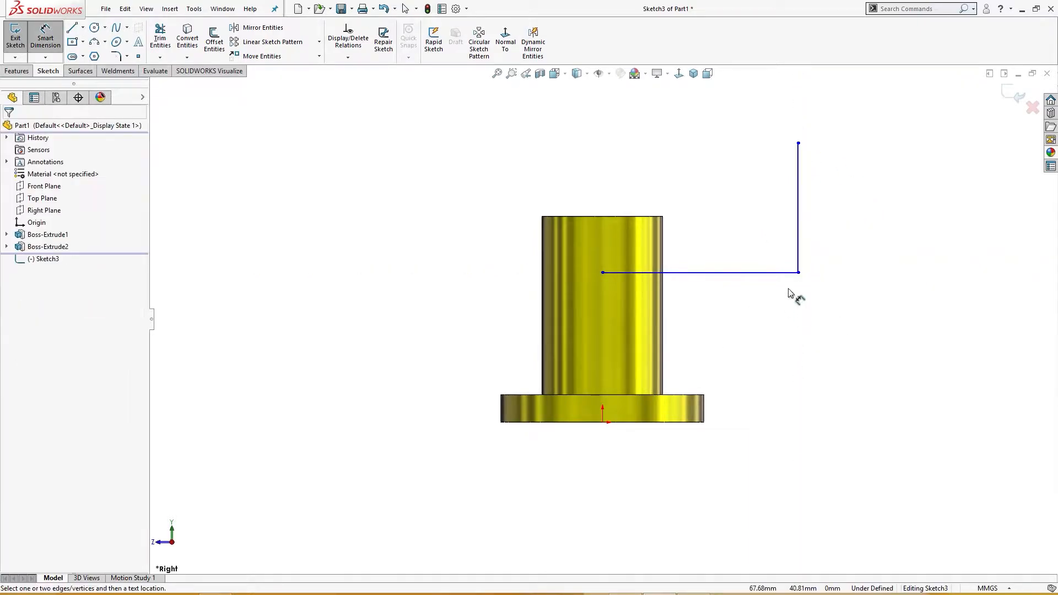
click(760, 273)
click(603, 422)
click(742, 382)
text(58)
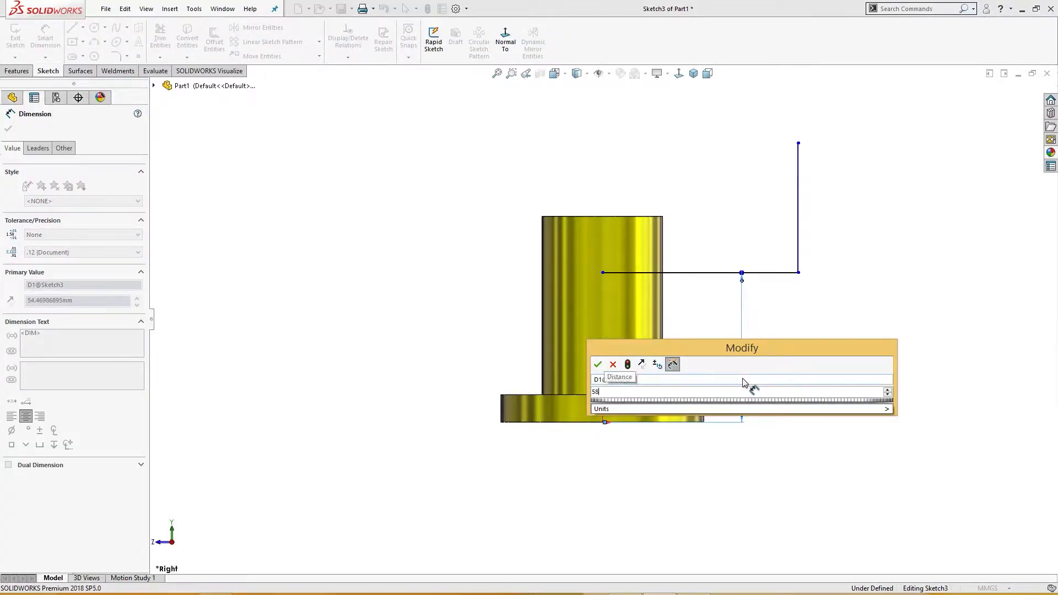
key(Return)
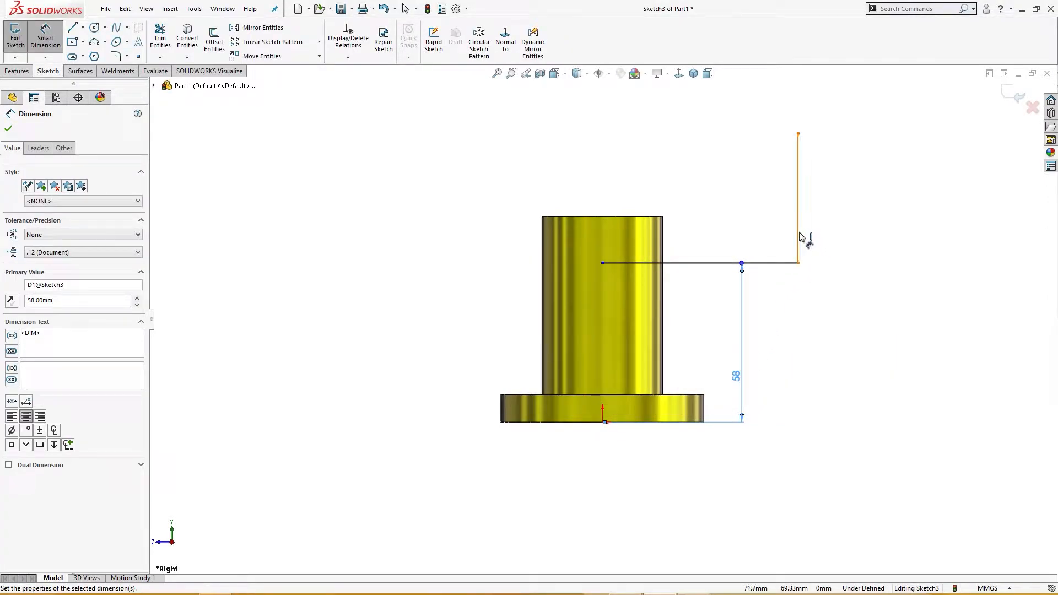
Dimension the vertical path line's length and set it to 56 mm.
click(825, 239)
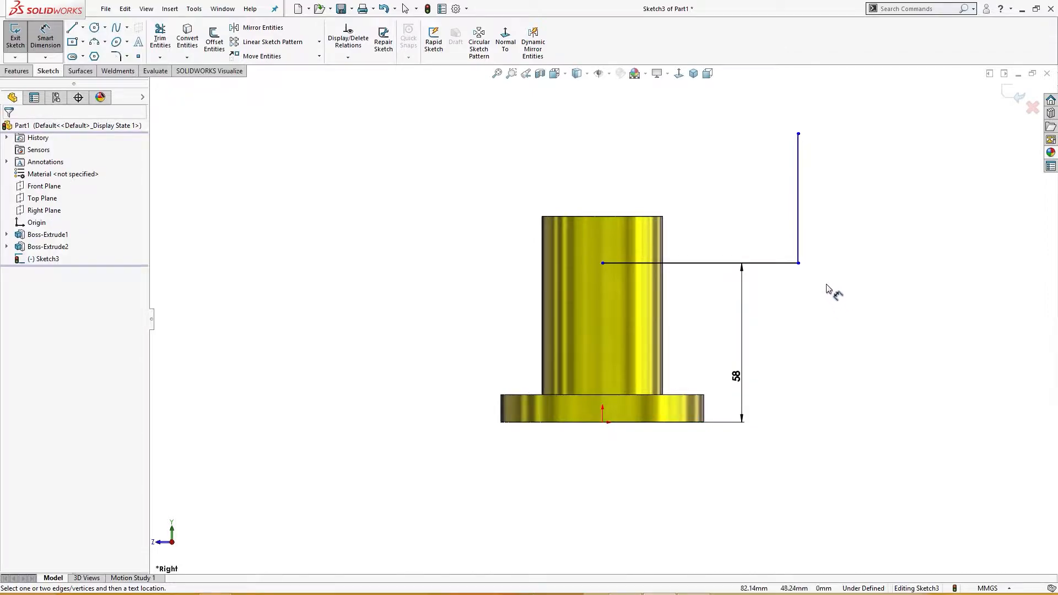
click(799, 240)
click(837, 236)
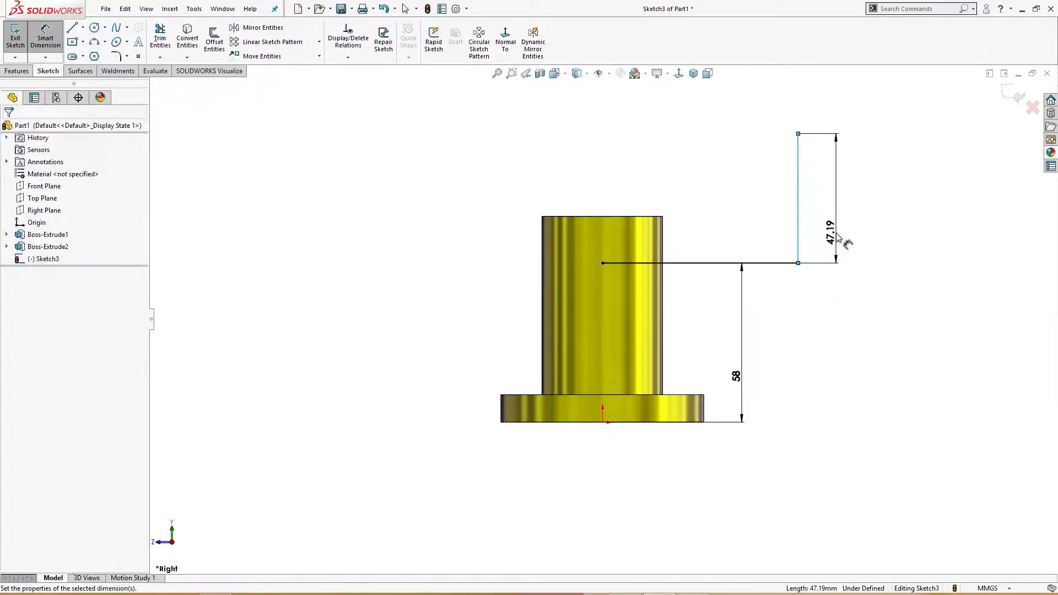
text(56)
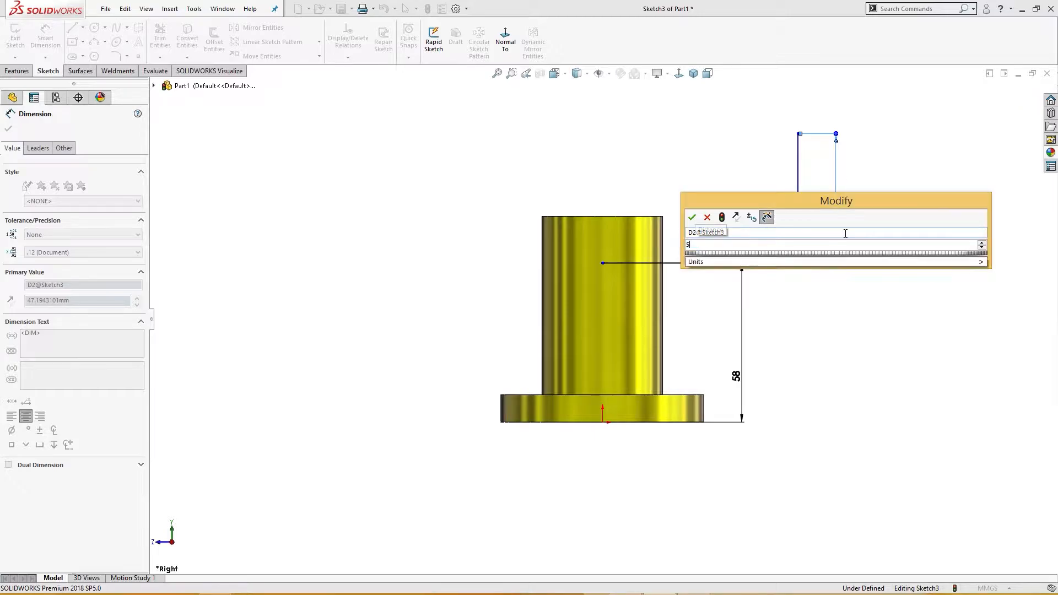
key(Return)
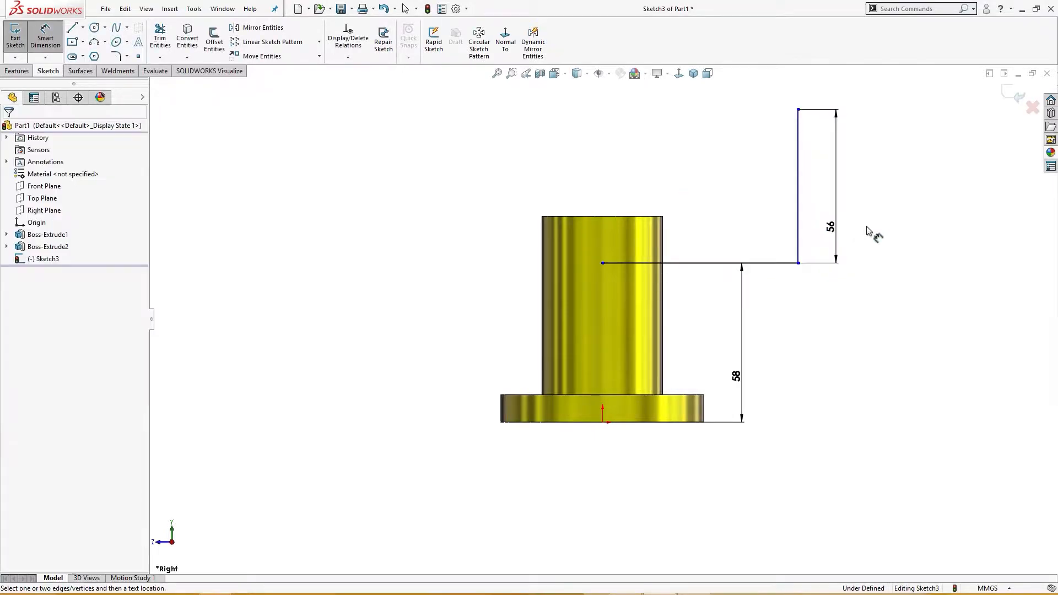
Dimension the horizontal distance from the origin to the vertical line's upper endpoint as 80 mm.
click(798, 109)
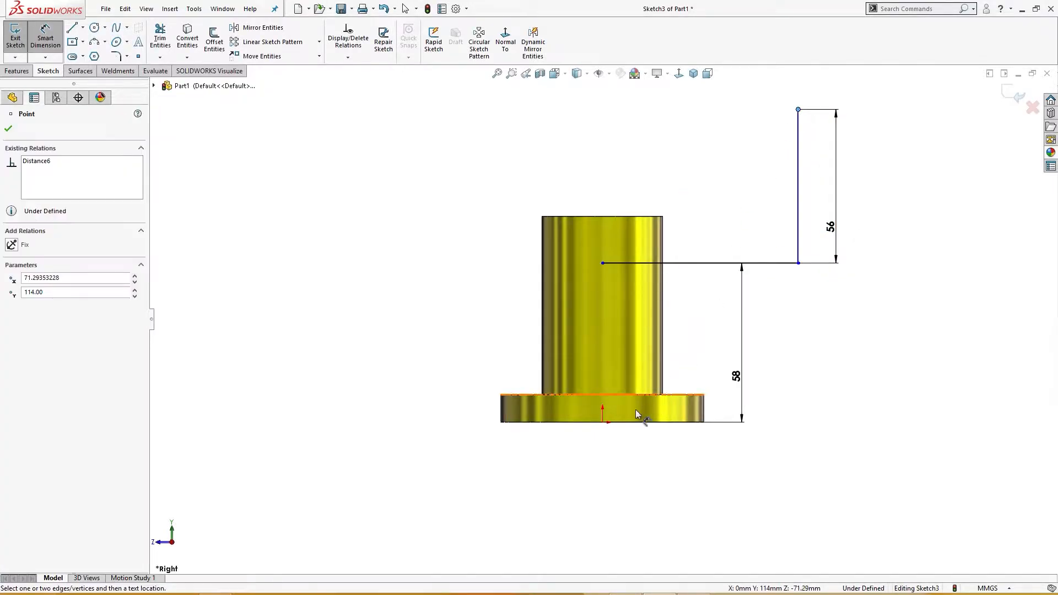
click(603, 422)
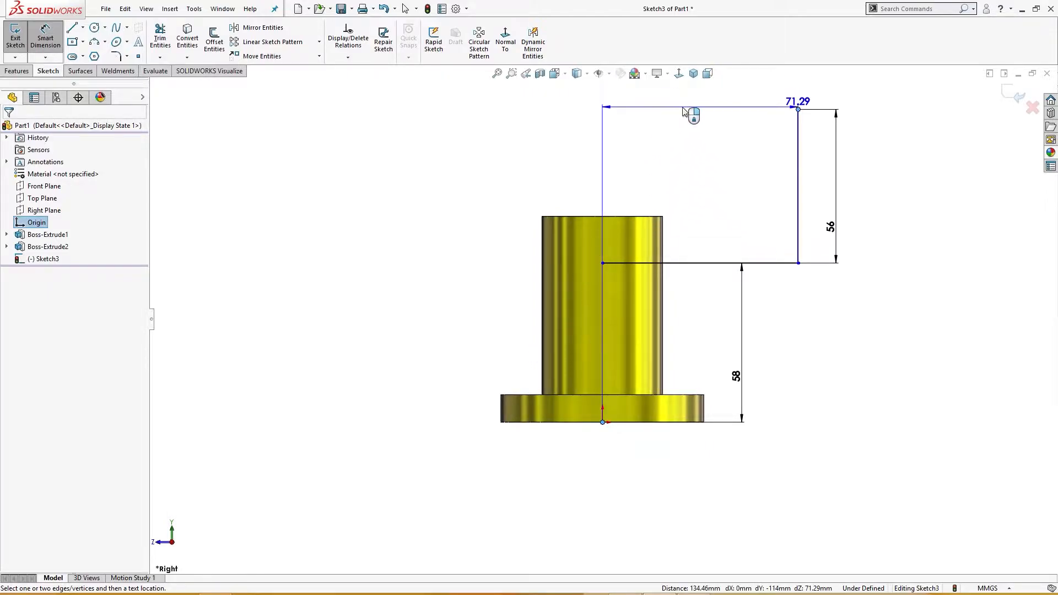
click(686, 134)
text(80)
key(Return)
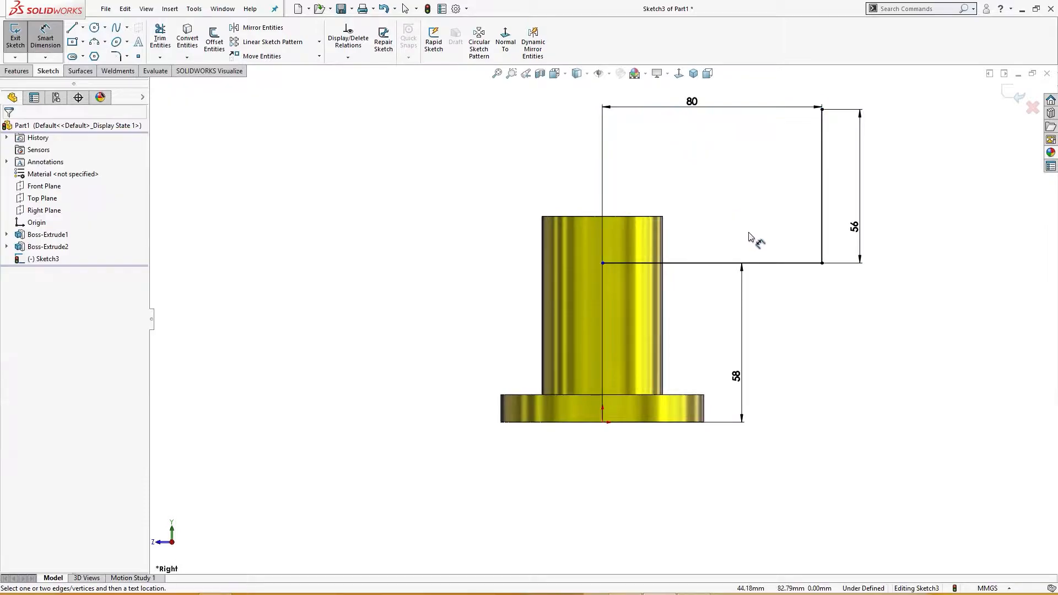
Round the corner of the L-shaped path with a 30 mm sketch fillet.
key(z)
right_drag(733, 259, 695, 221)
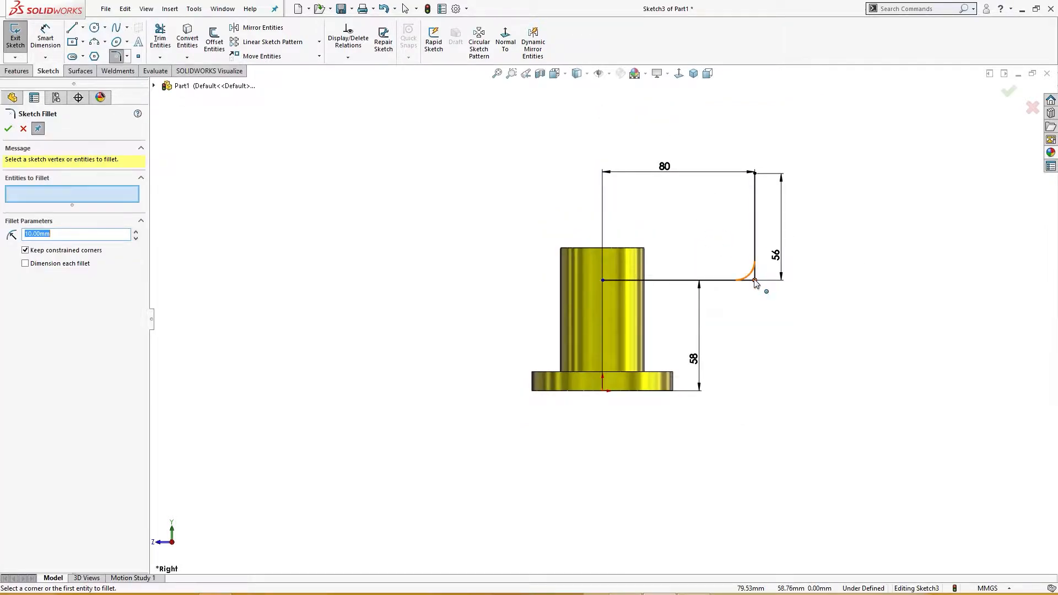
click(135, 231)
click(136, 231)
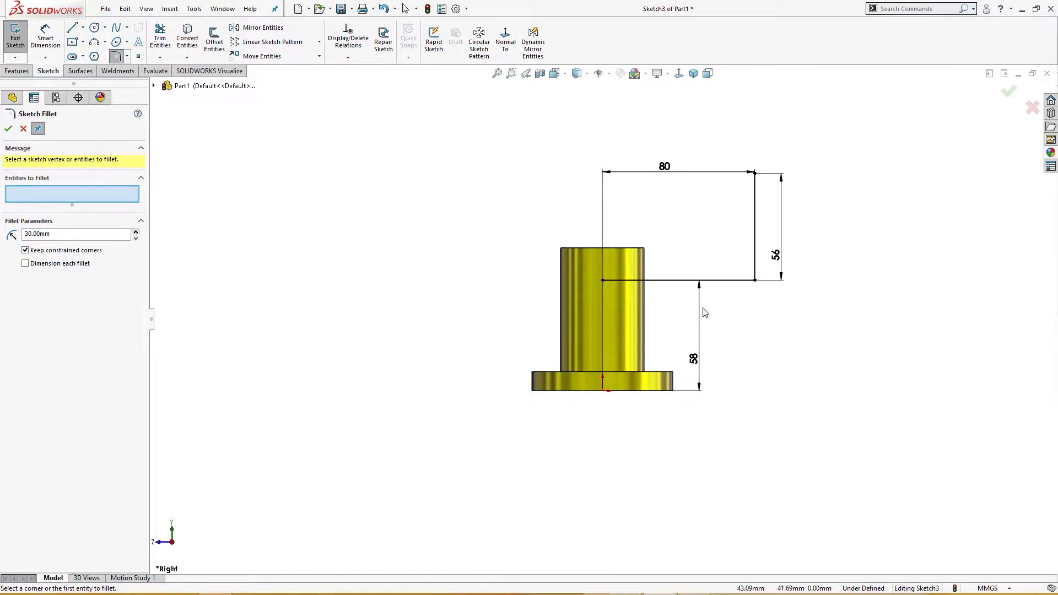
click(751, 282)
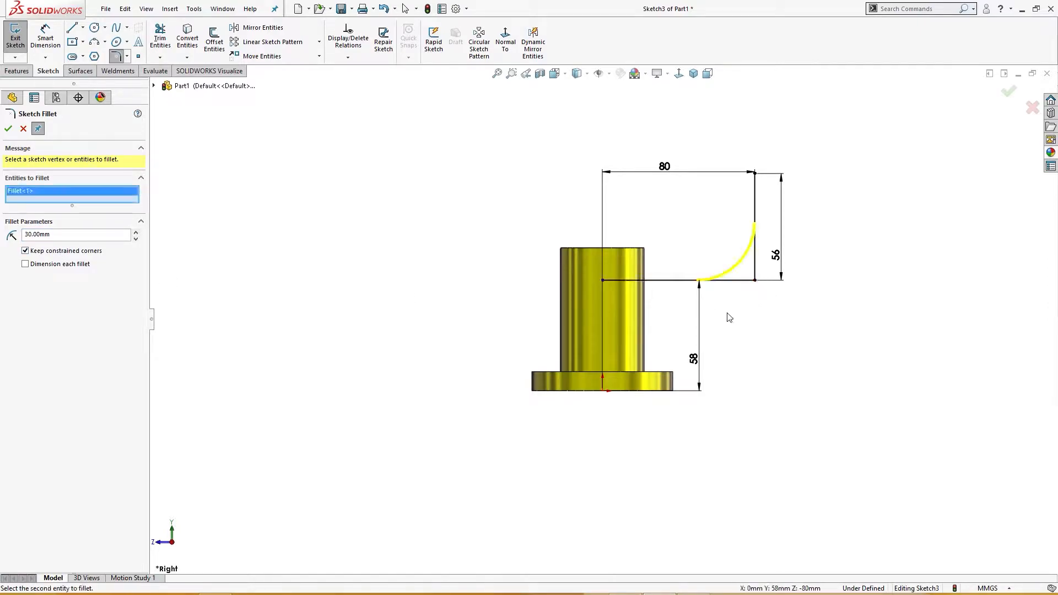
click(8, 131)
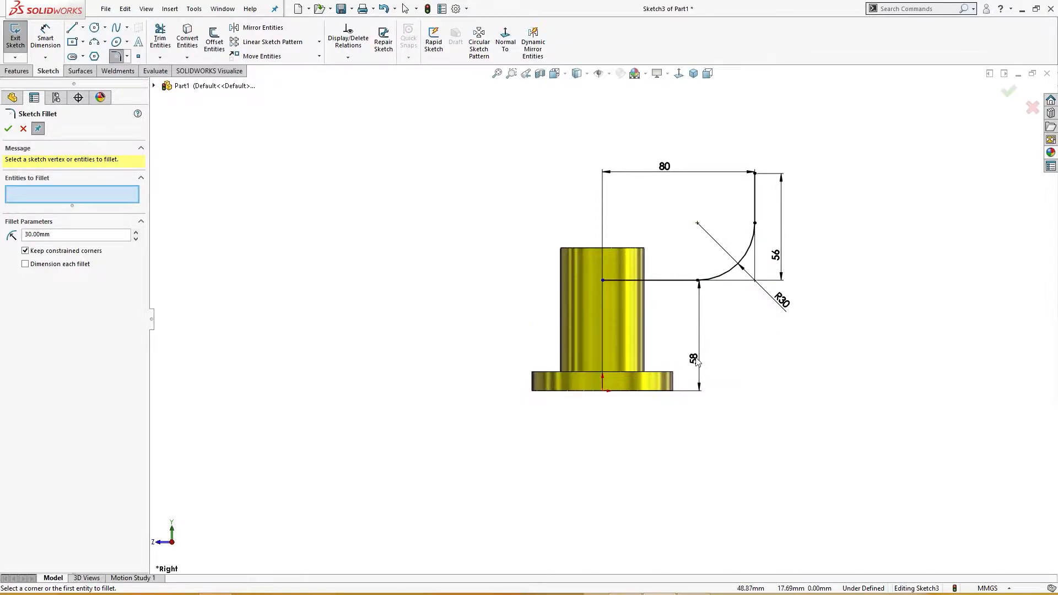
key(Escape)
Reposition the 58, R30 and 80 dimensions clear of the path geometry and exit the sketch.
mouse_move(704, 361)
mouse_down()
mouse_move(793, 366)
mouse_move(786, 371)
mouse_up()
drag(779, 300, 755, 299)
click(799, 325)
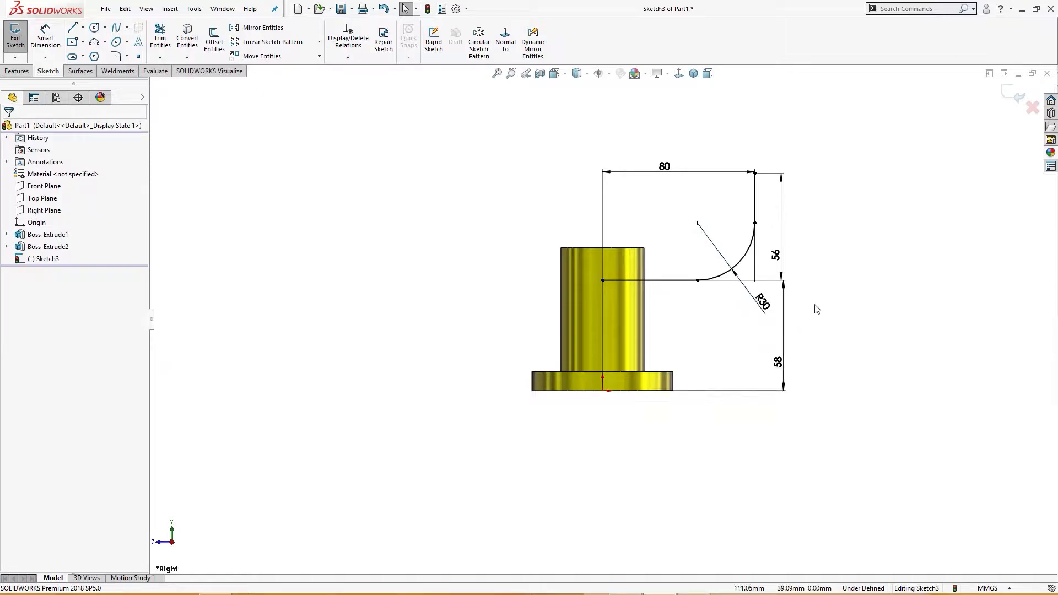
drag(686, 175, 679, 145)
click(858, 214)
click(1019, 97)
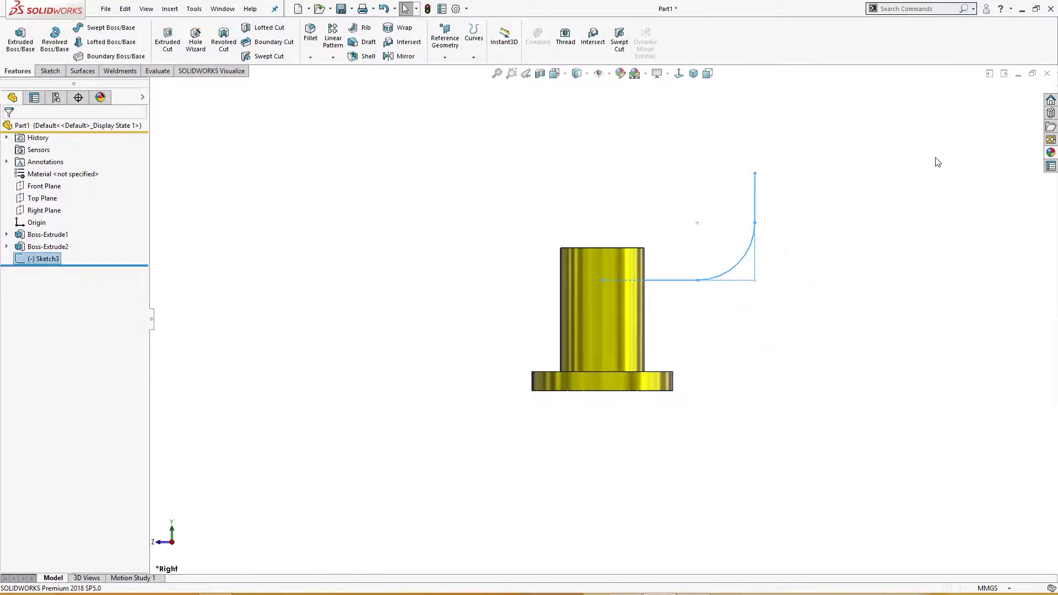
Create a reference plane perpendicular to the path's vertical line and coincident with its upper endpoint.
click(837, 192)
middle_drag(768, 196, 772, 281)
click(756, 207)
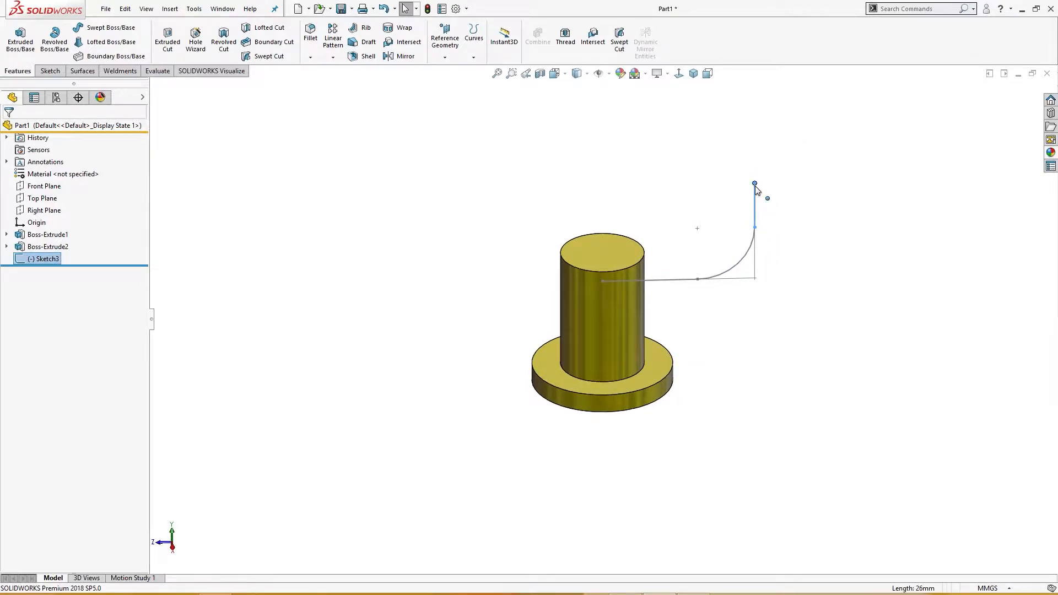
click(445, 41)
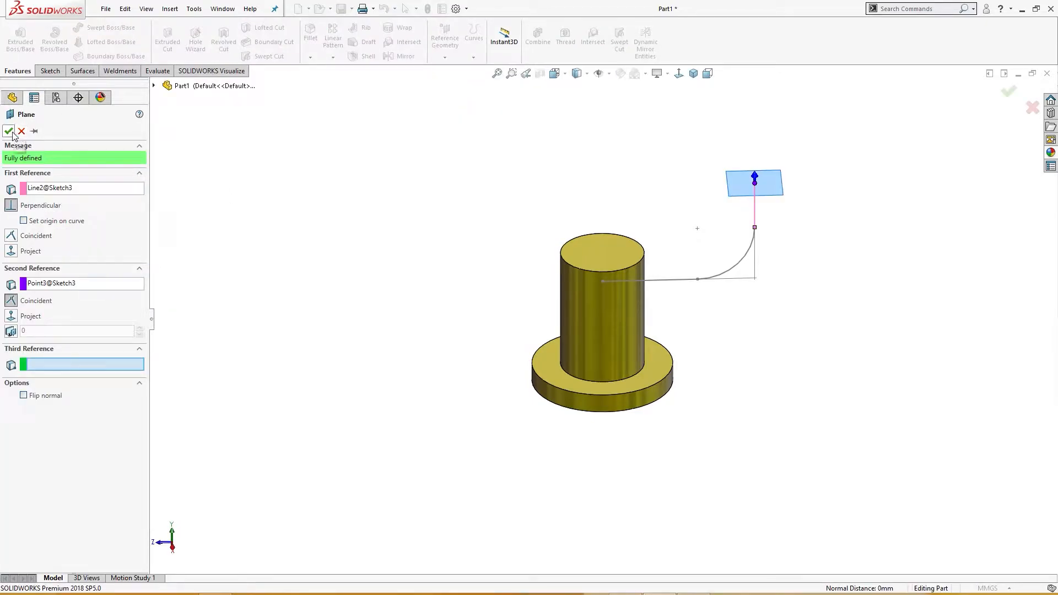
click(9, 132)
On the new plane, sketch a circle about 43 mm in diameter centered on the path's upper endpoint.
middle_drag(316, 198, 338, 213)
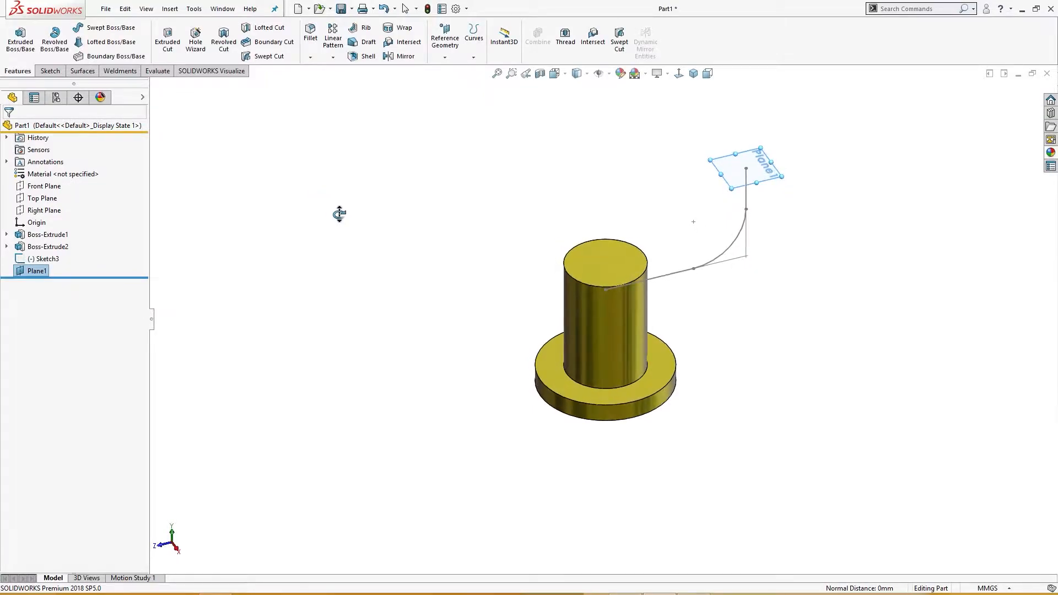
scroll(737, 203, down, 3)
click(760, 185)
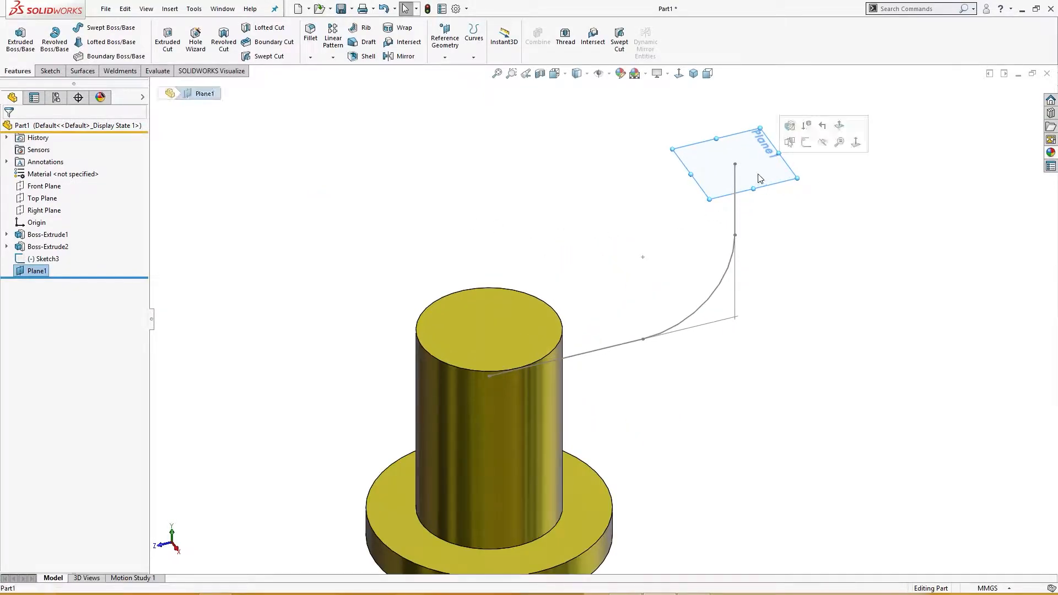
click(805, 143)
right_drag(683, 211, 728, 213)
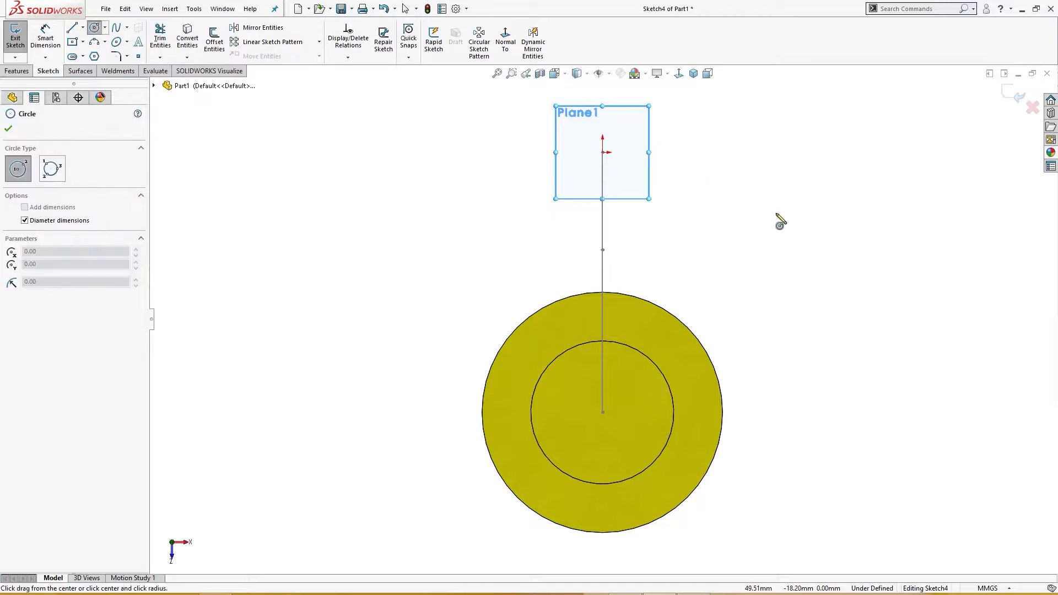
click(606, 155)
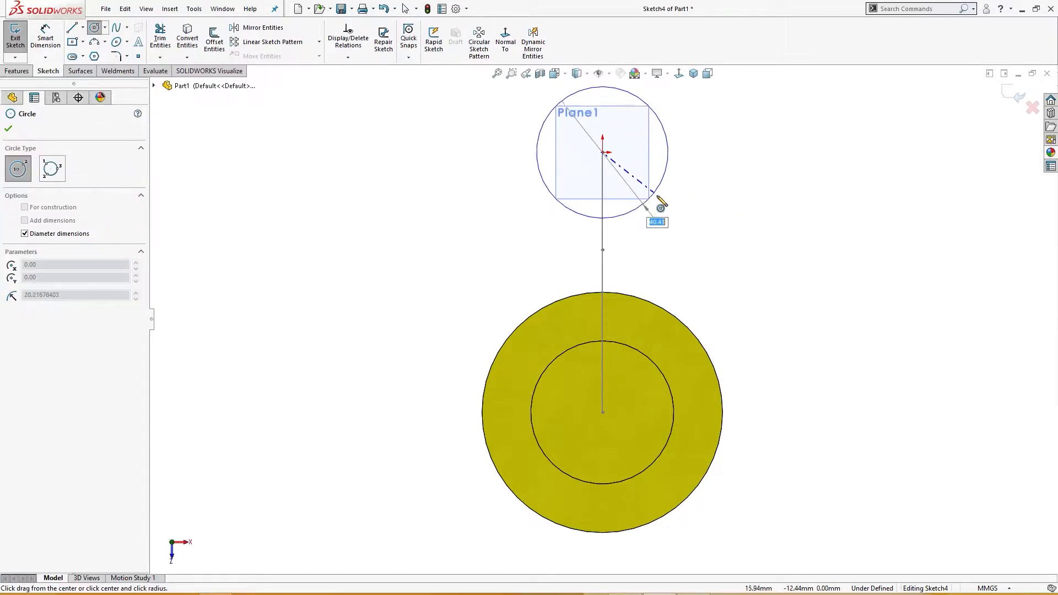
click(660, 203)
Dimension the circle's diameter as 44 mm and exit the sketch.
right_drag(696, 240, 684, 196)
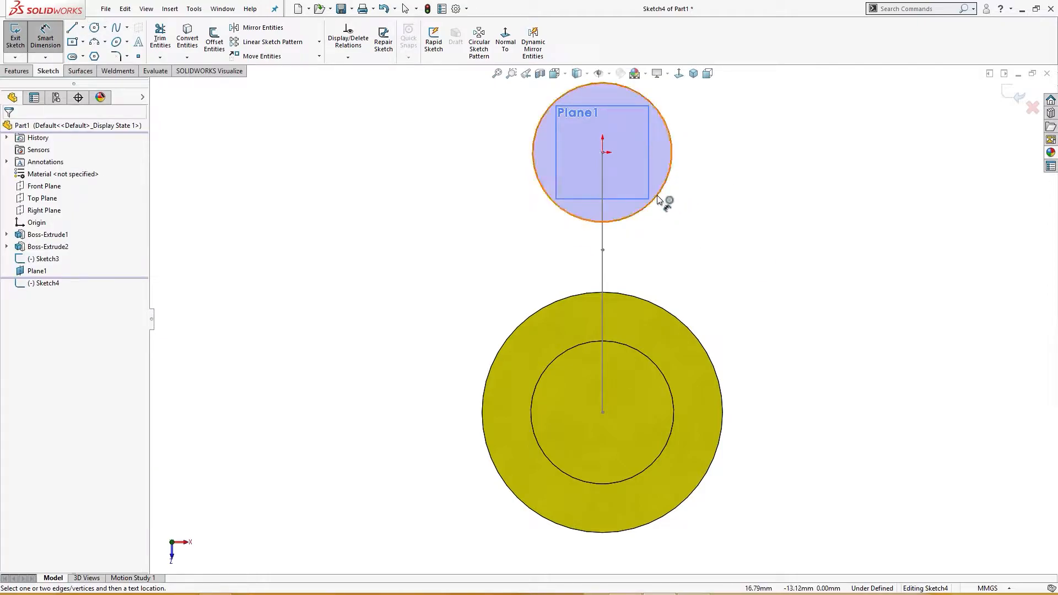
click(665, 202)
click(686, 215)
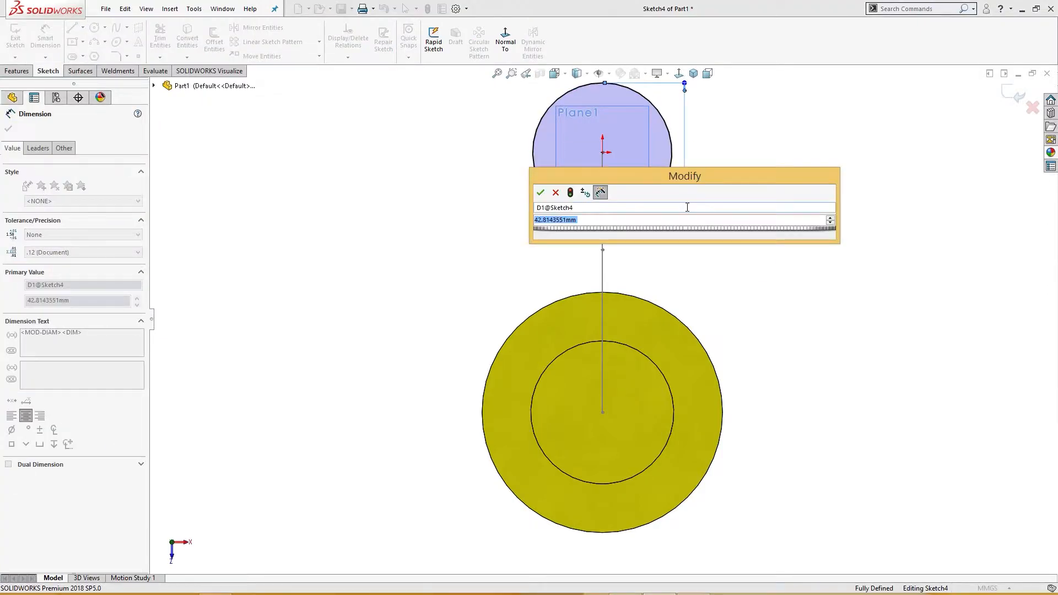
key(Return)
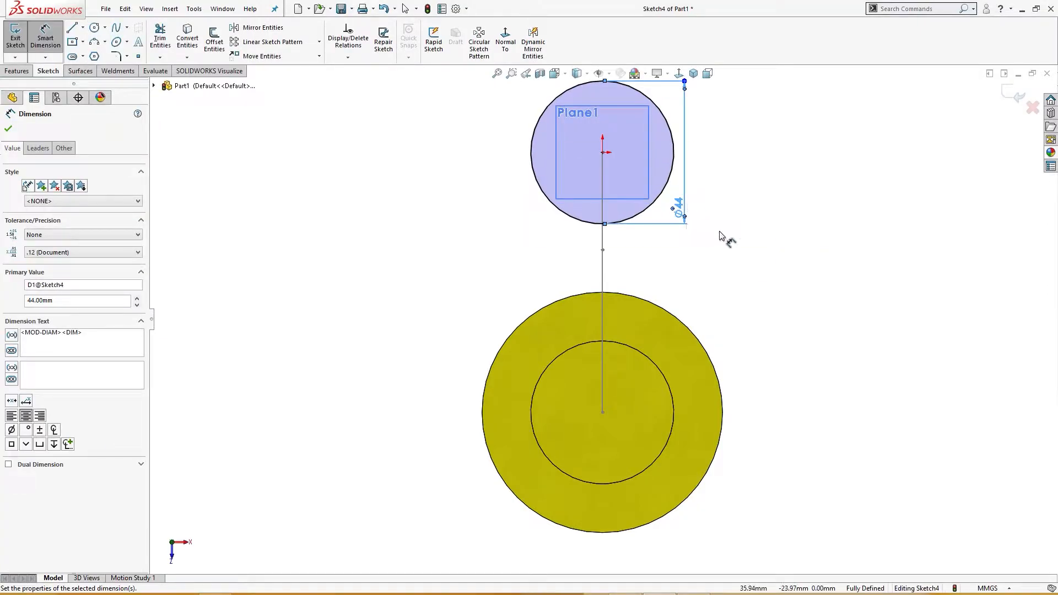
scroll(720, 237, up, 2)
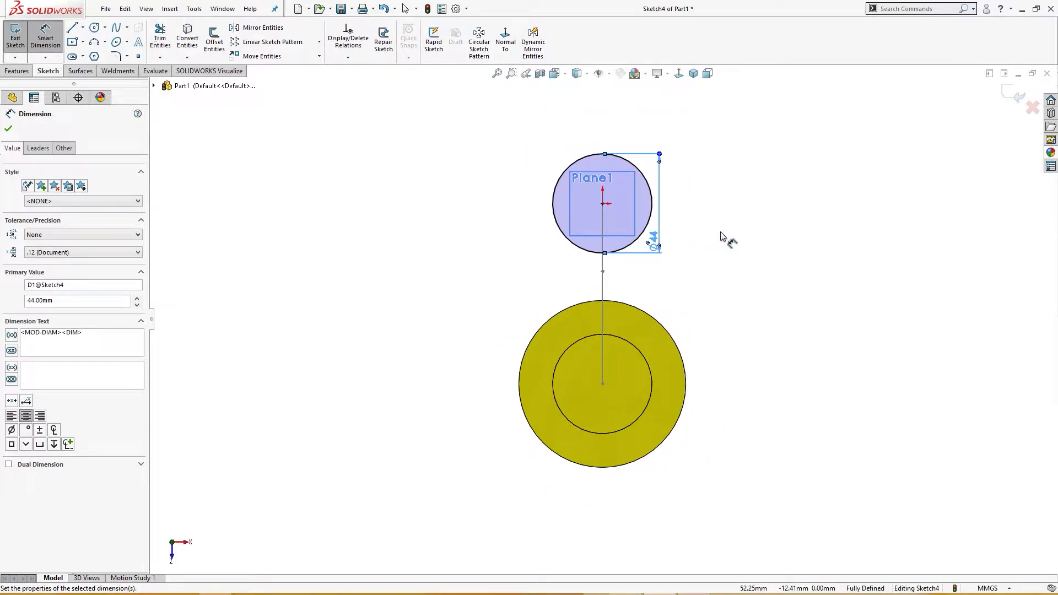
middle_drag(721, 236, 648, 151)
scroll(727, 226, down, 2)
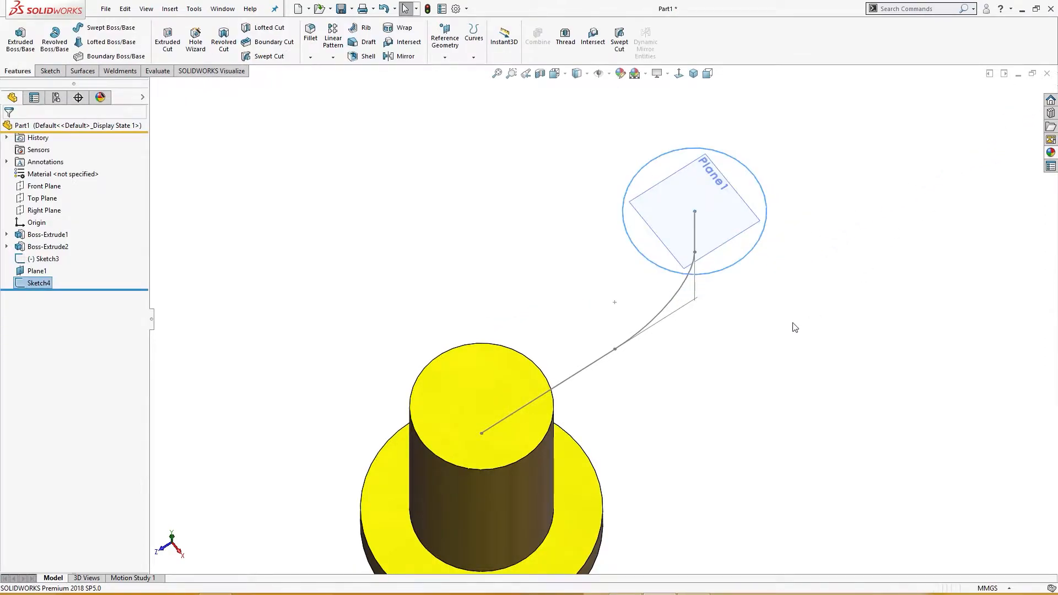
Sweep the 44 mm circle along the filleted L-shaped path to form the elbow.
click(105, 28)
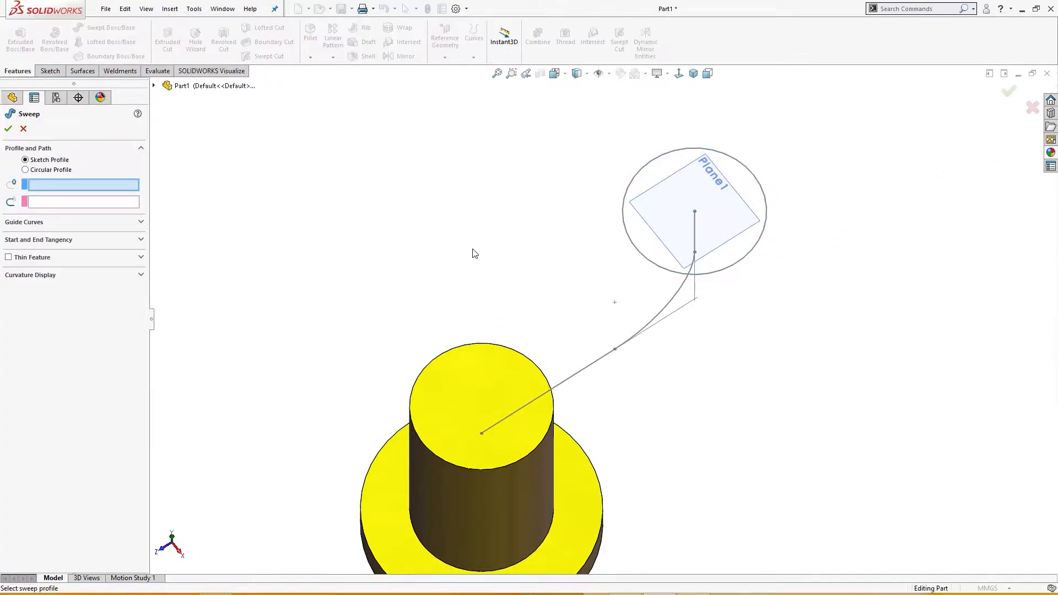
click(684, 278)
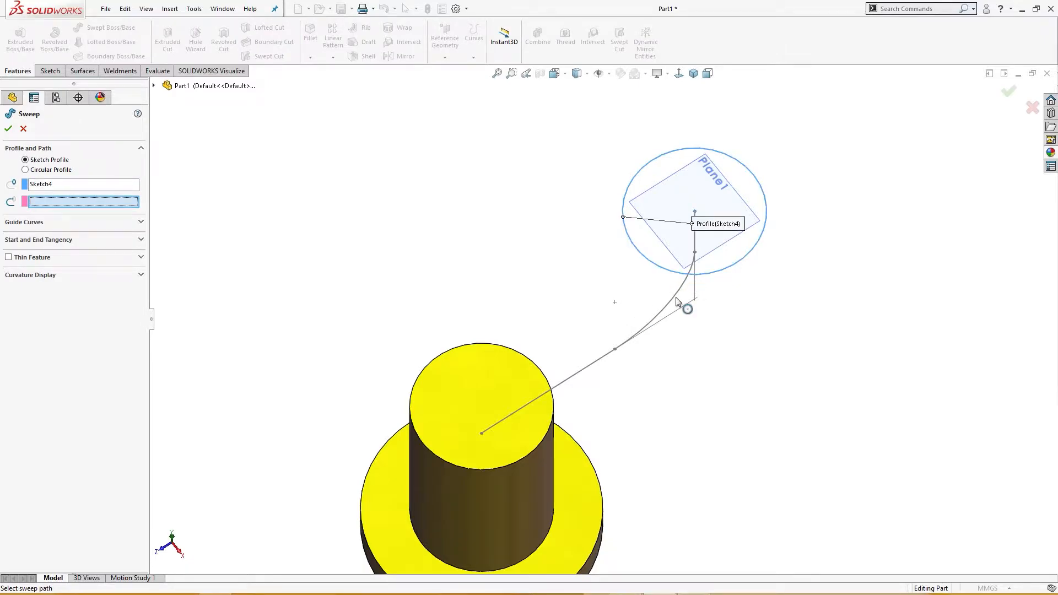
click(674, 299)
middle_drag(469, 323, 424, 246)
click(8, 130)
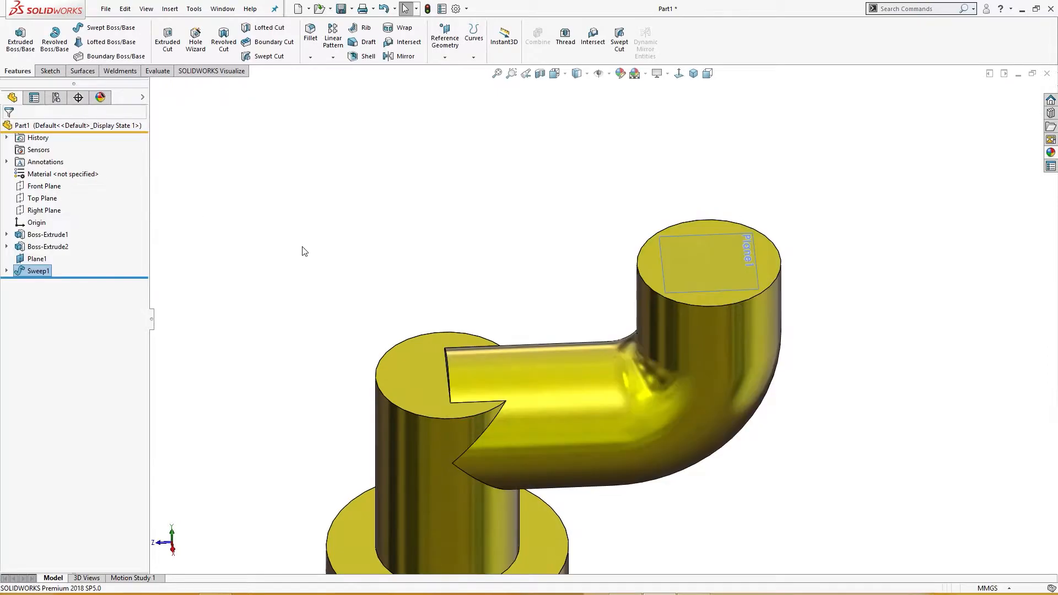
On the Right Plane, sketch a horizontal line from inside the upright cylinder outward, away from the elbow.
scroll(316, 263, up, 3)
middle_drag(373, 291, 389, 237)
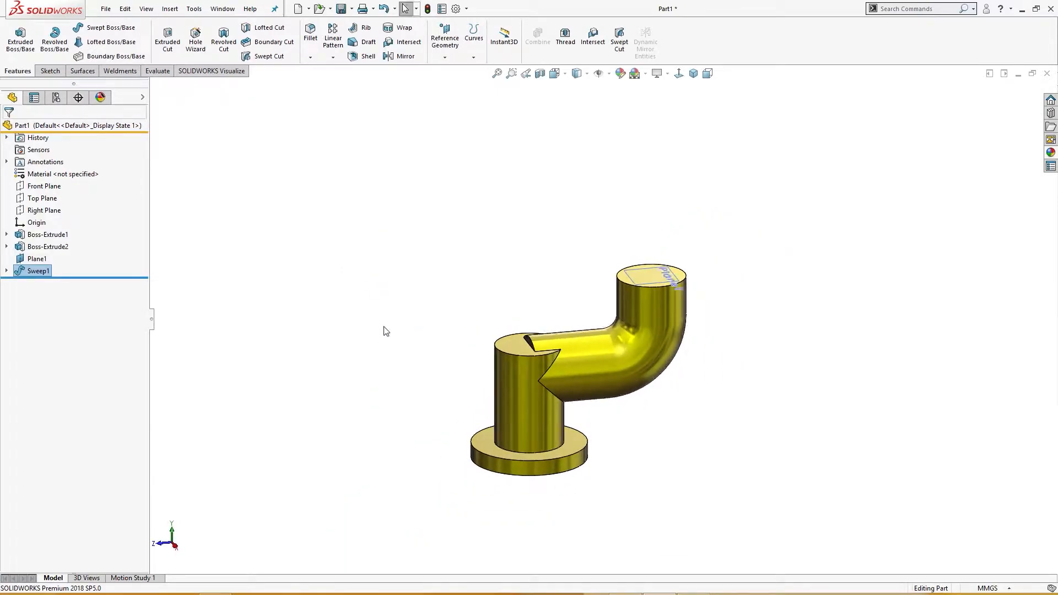
click(44, 210)
click(53, 199)
right_drag(384, 312, 348, 346)
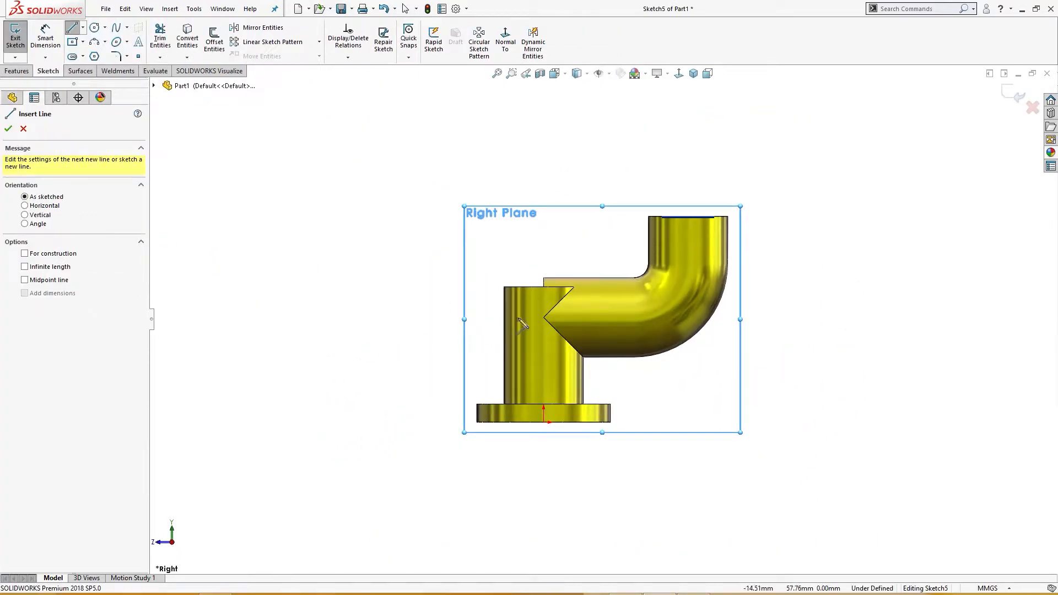
click(535, 318)
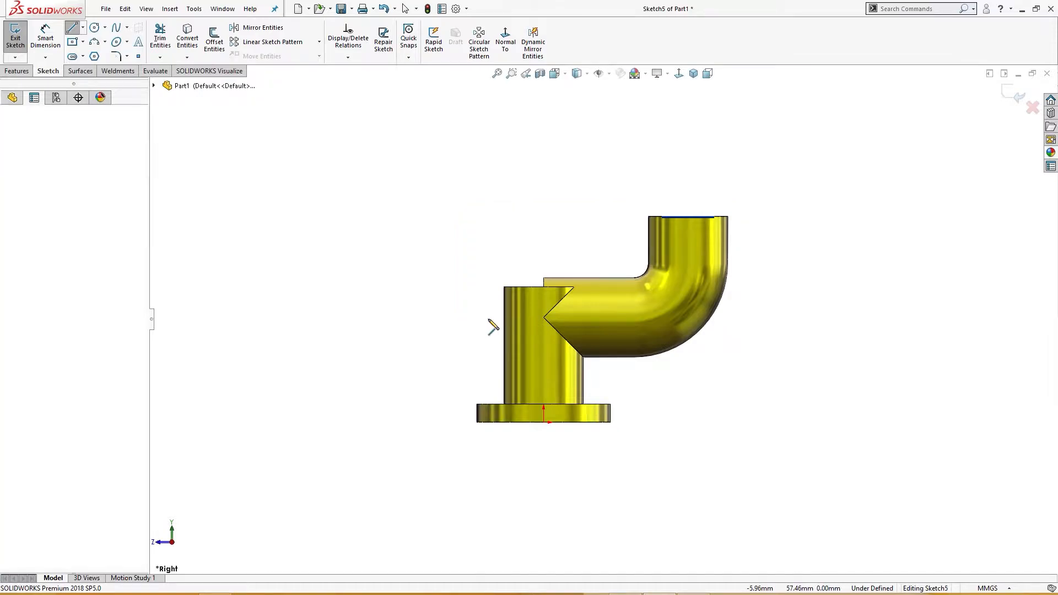
click(392, 318)
key(Escape)
Sketch a vertical construction line about 50 mm long upward from the origin.
right_drag(365, 373, 402, 335)
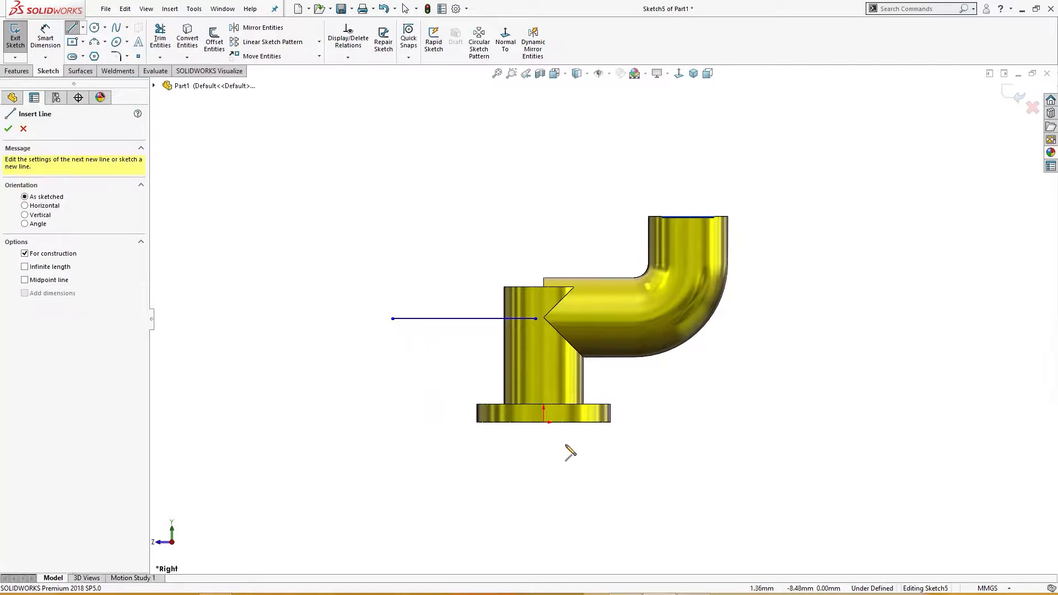
click(544, 423)
click(543, 331)
key(Escape)
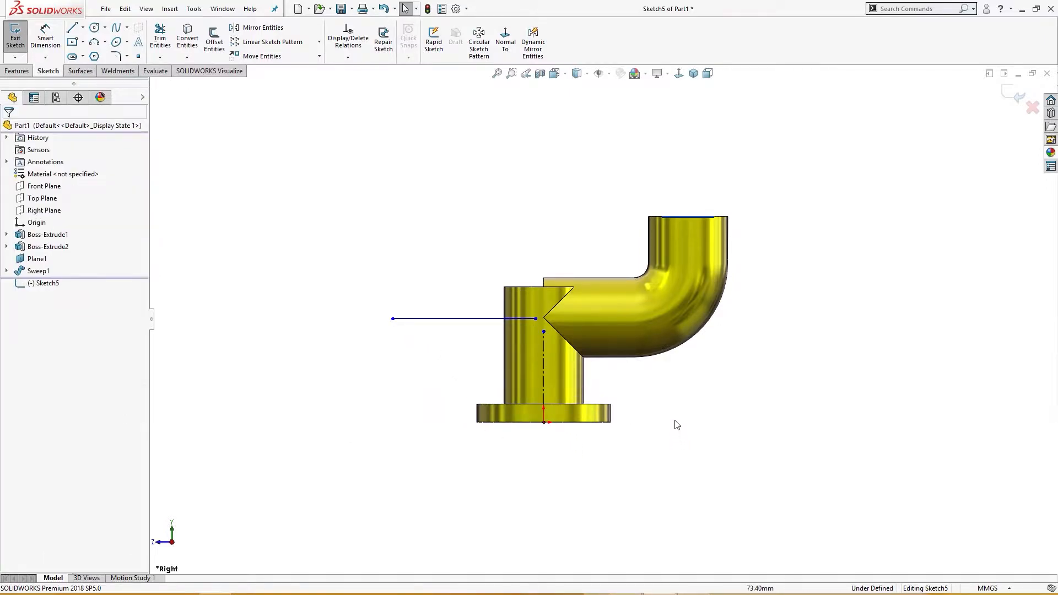
Dimension the vertical construction line's length as 58 mm.
right_click(672, 361)
right_drag(662, 437, 657, 371)
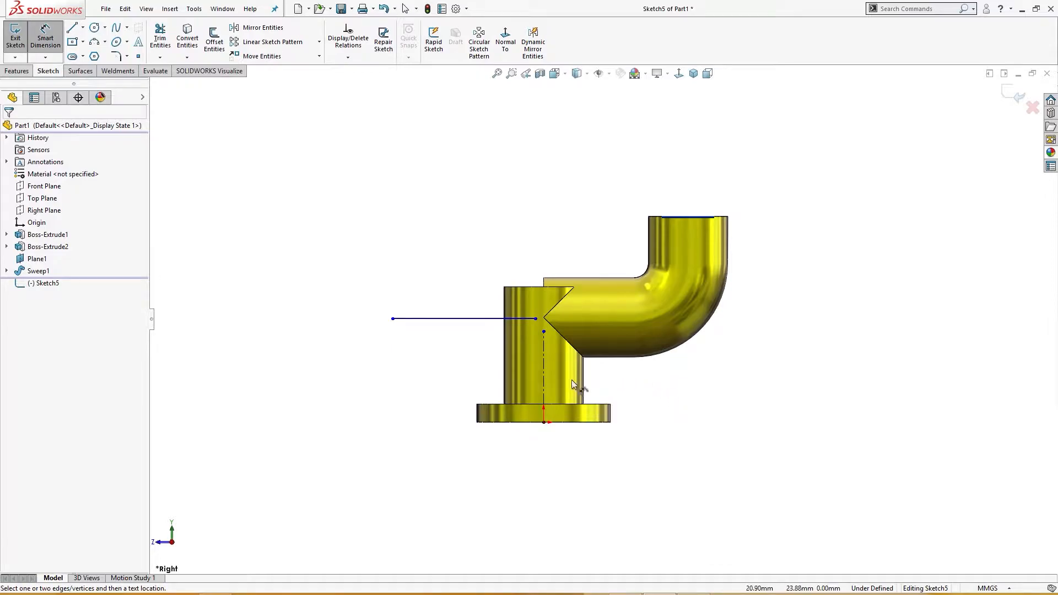
click(544, 384)
click(679, 393)
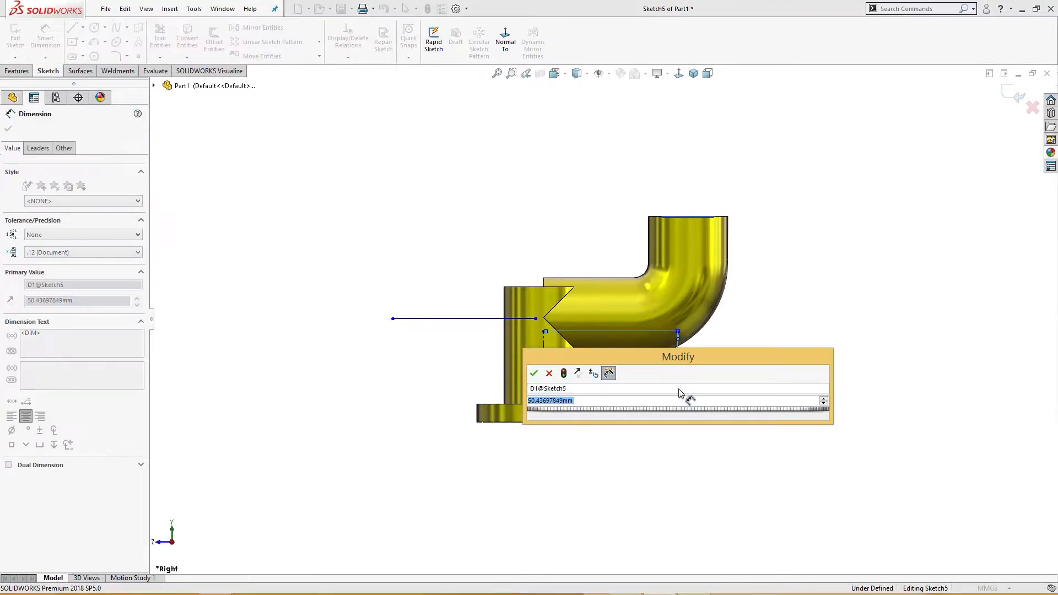
text(58)
key(Return)
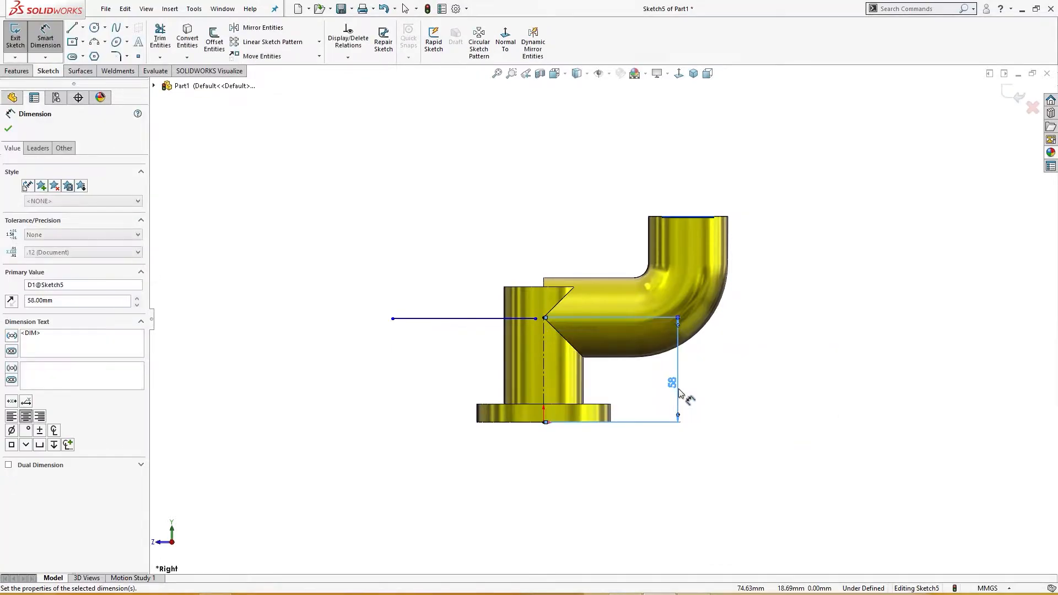
key(Escape)
key(Escape)
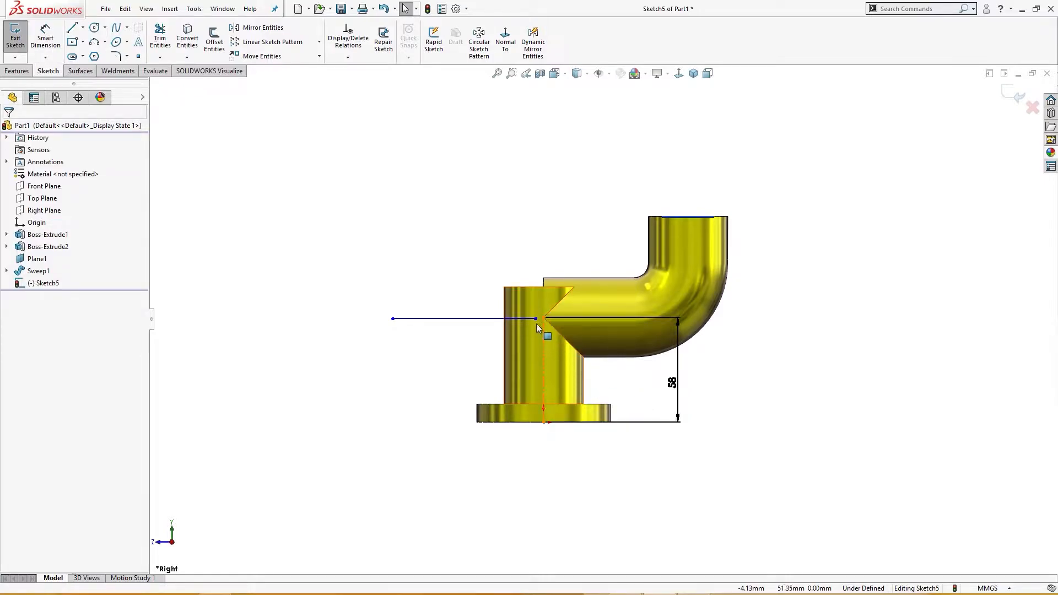
Attach the horizontal line's inner endpoint to the upper endpoint of the vertical construction line.
scroll(545, 329, down, 4)
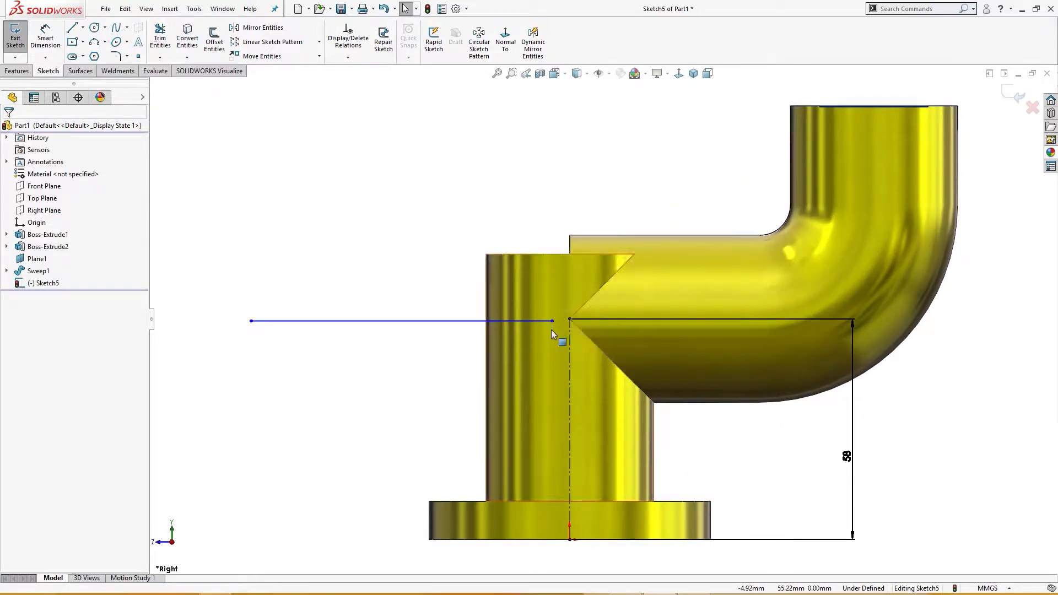
drag(552, 320, 571, 319)
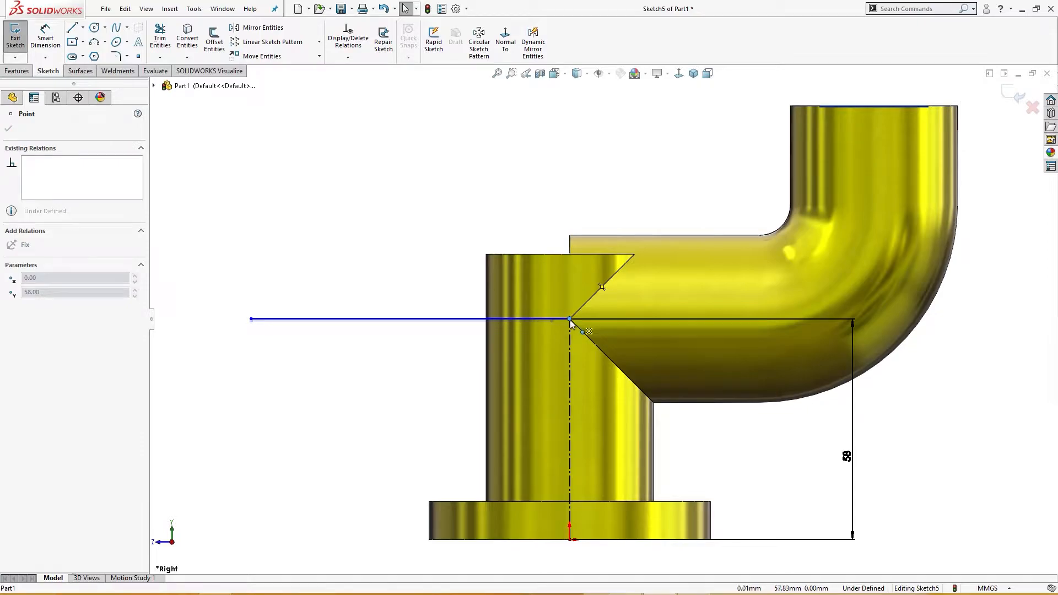
key(Escape)
Dimension the horizontal line's length as 68 mm and close the sketch.
right_drag(402, 390, 401, 339)
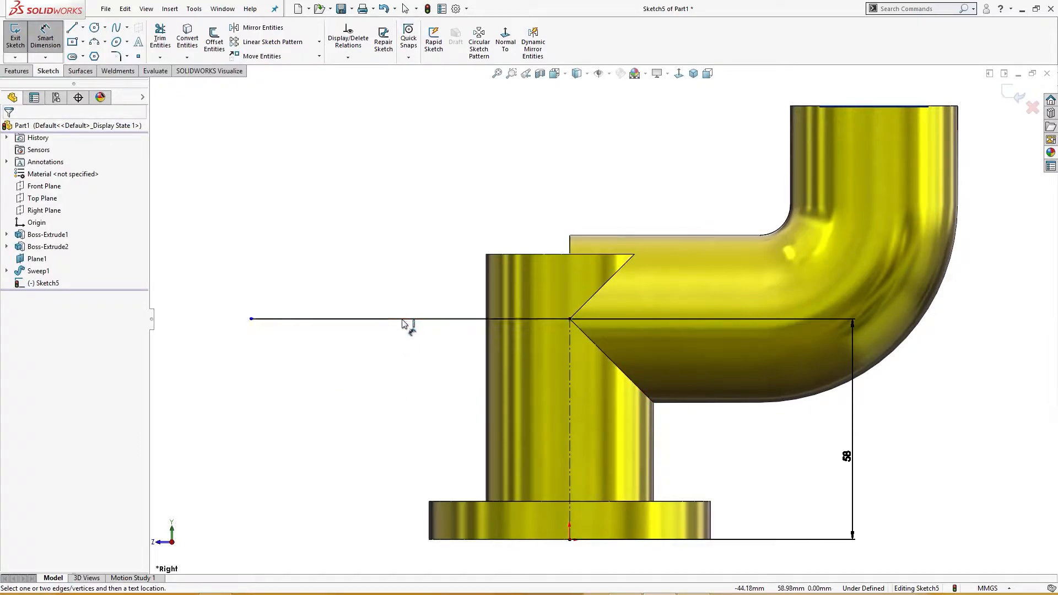
click(402, 322)
click(425, 213)
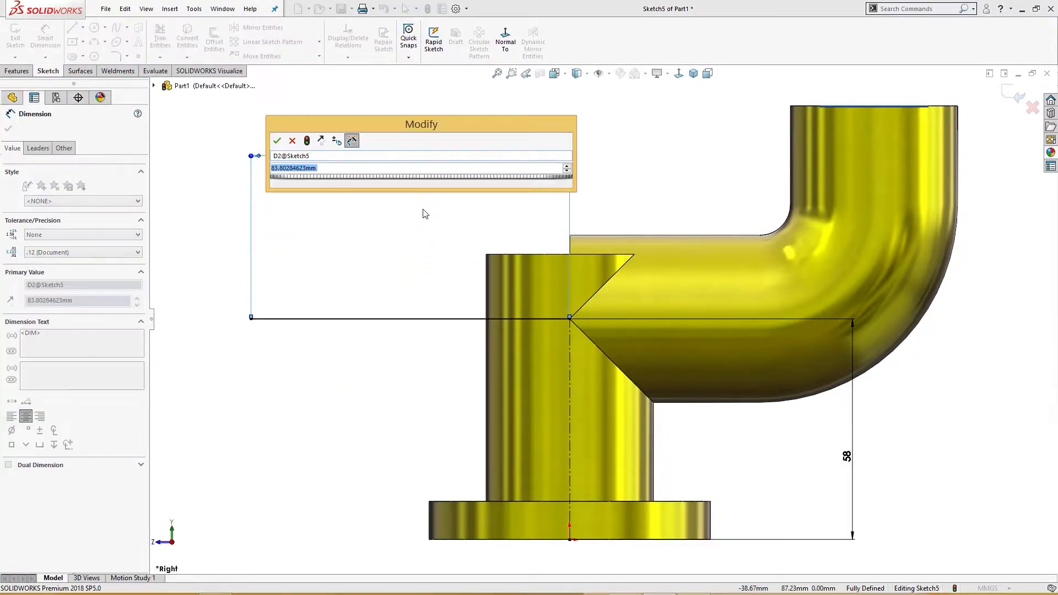
text(8)
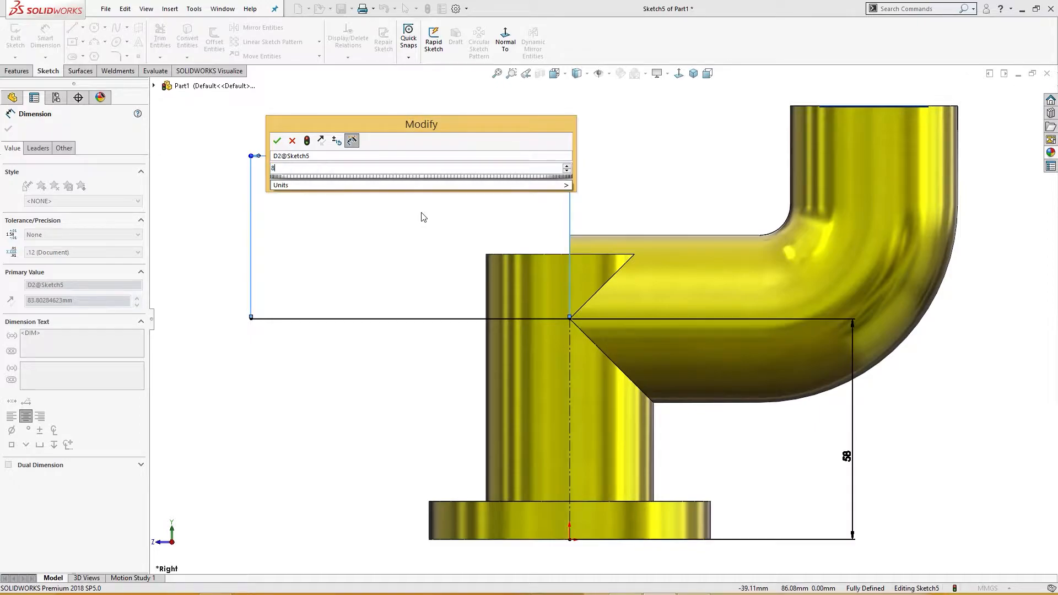
text(8)
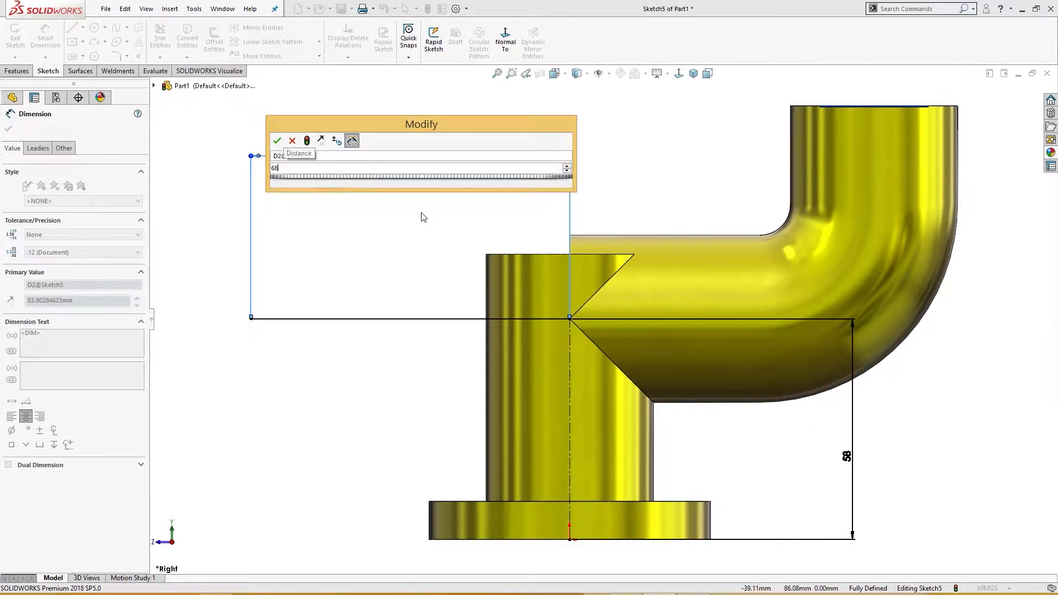
key(Return)
key(Escape)
middle_drag(421, 246, 452, 307)
scroll(451, 307, up, 1)
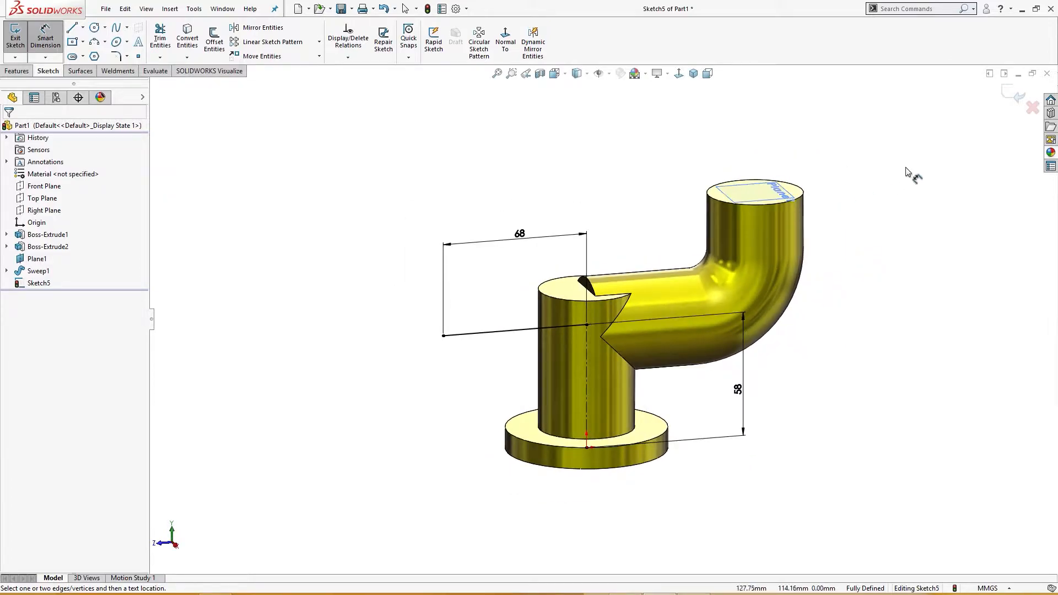
click(1018, 98)
Create a reference plane perpendicular to the horizontal line and coincident with its outer endpoint.
scroll(767, 316, up, 2)
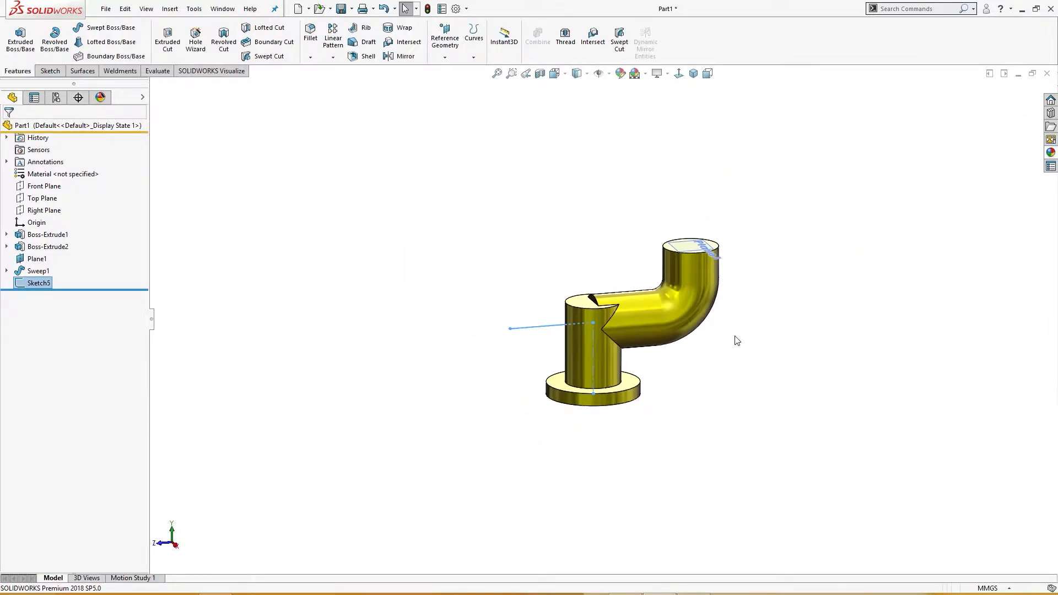
click(514, 329)
click(445, 43)
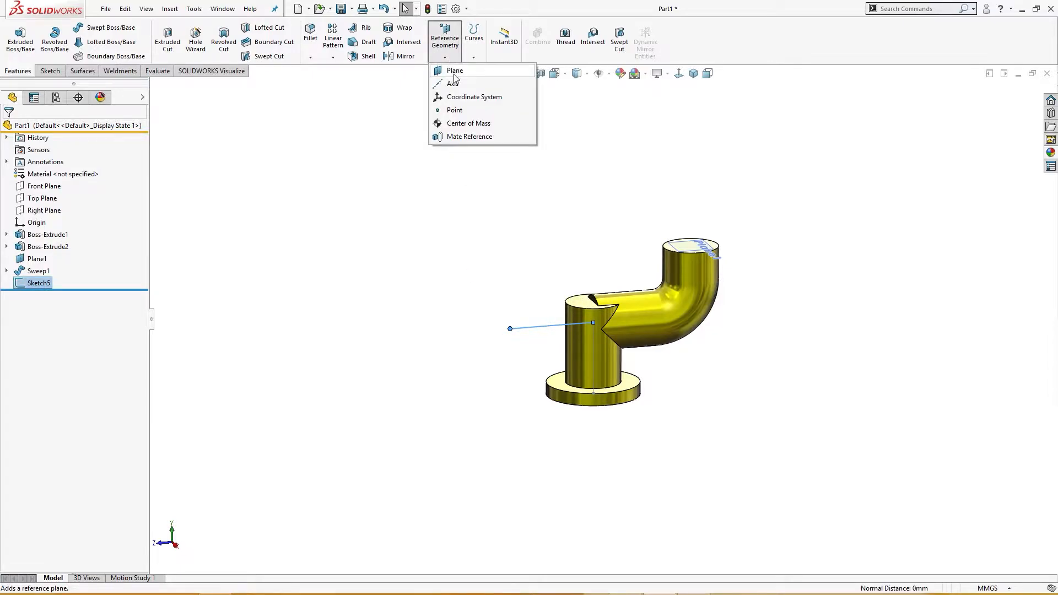
click(451, 69)
middle_drag(428, 201, 439, 226)
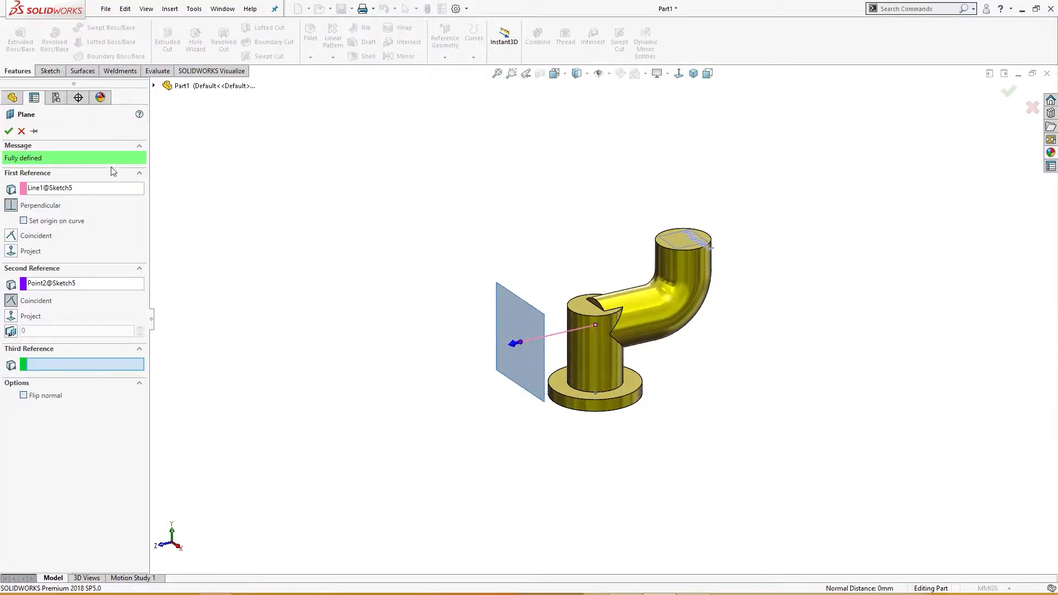
click(9, 132)
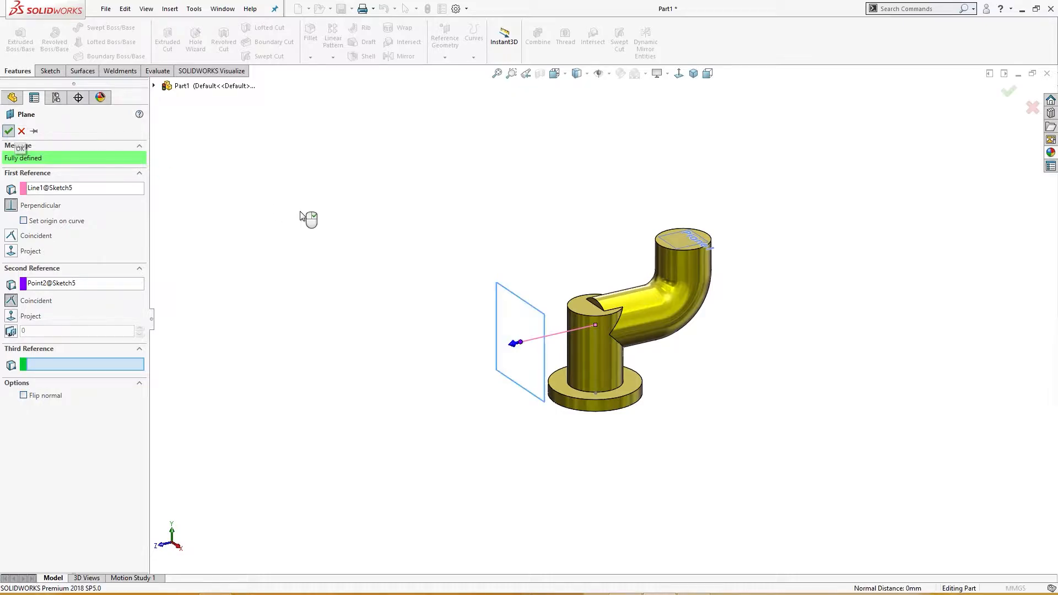
On the new reference plane, sketch a circle about 36 mm in diameter centred at the horizontal line's outer end.
click(522, 319)
click(569, 289)
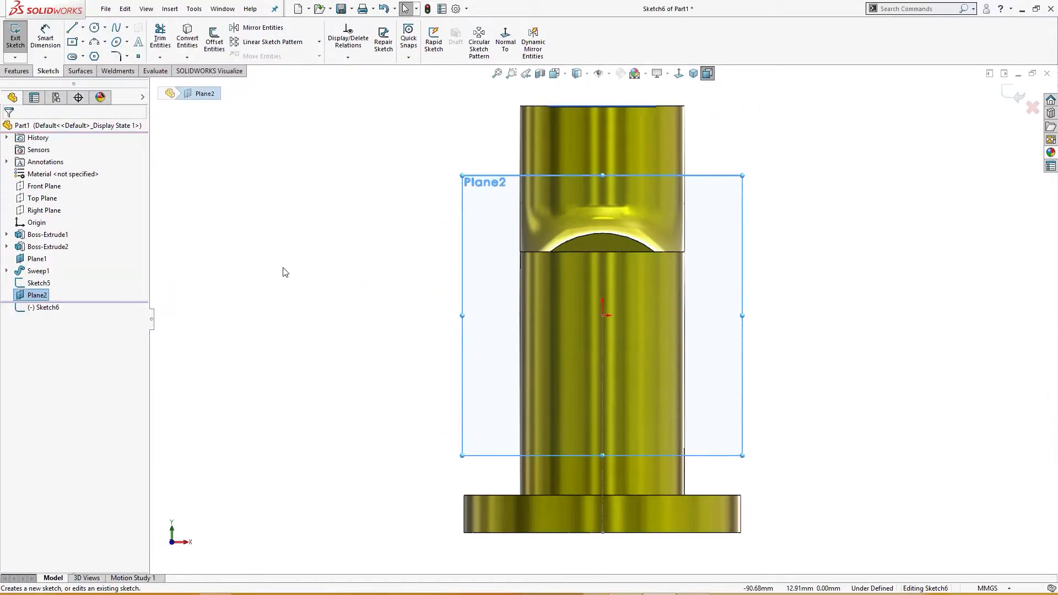
right_drag(274, 273, 342, 272)
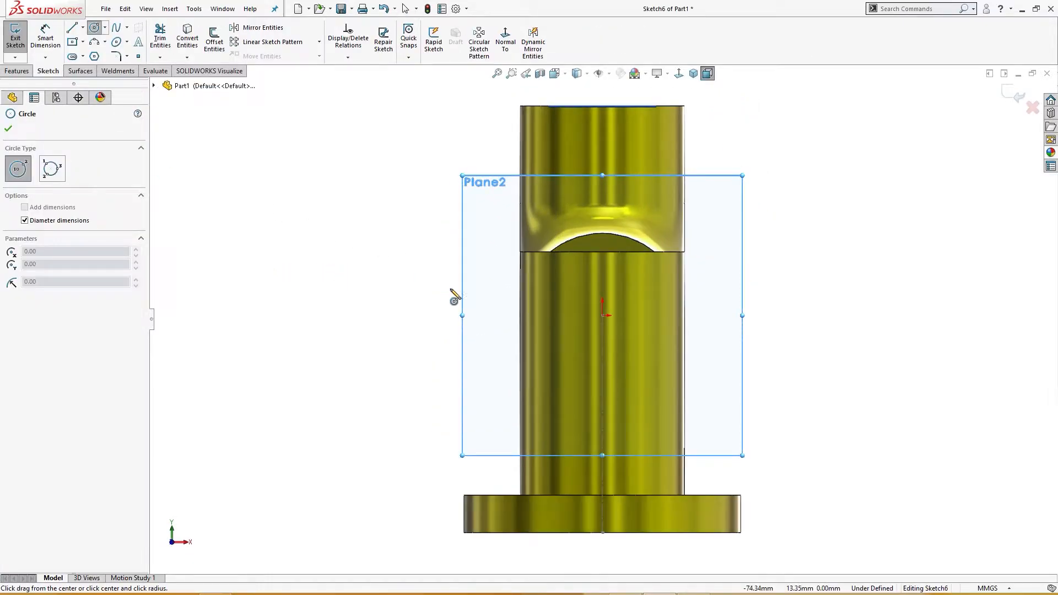
click(603, 316)
click(640, 372)
Dimension the circle's diameter as 44 mm and dismiss the desktop notification.
right_drag(759, 398, 760, 355)
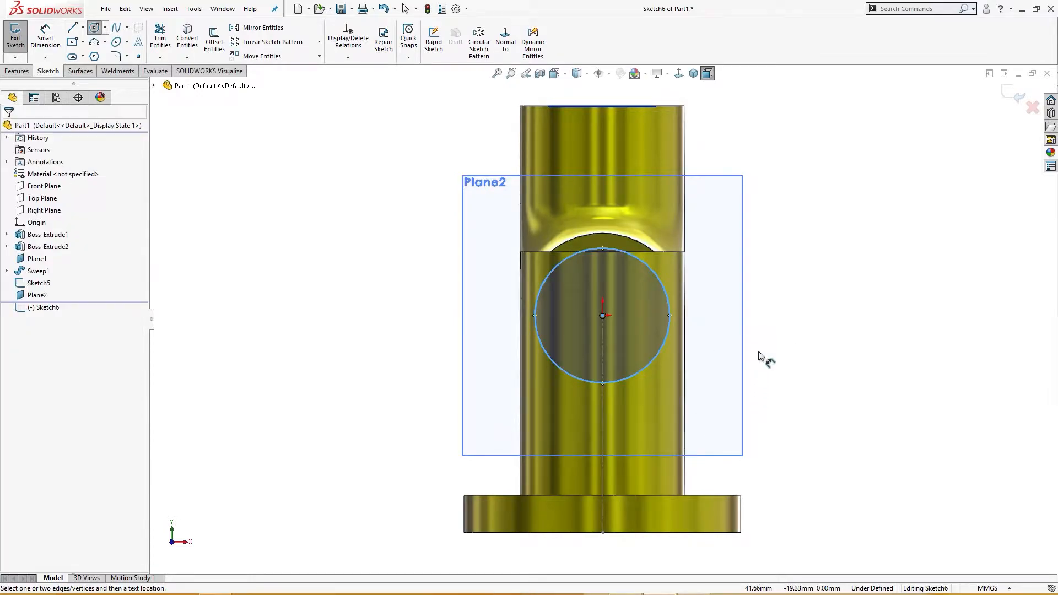
click(663, 349)
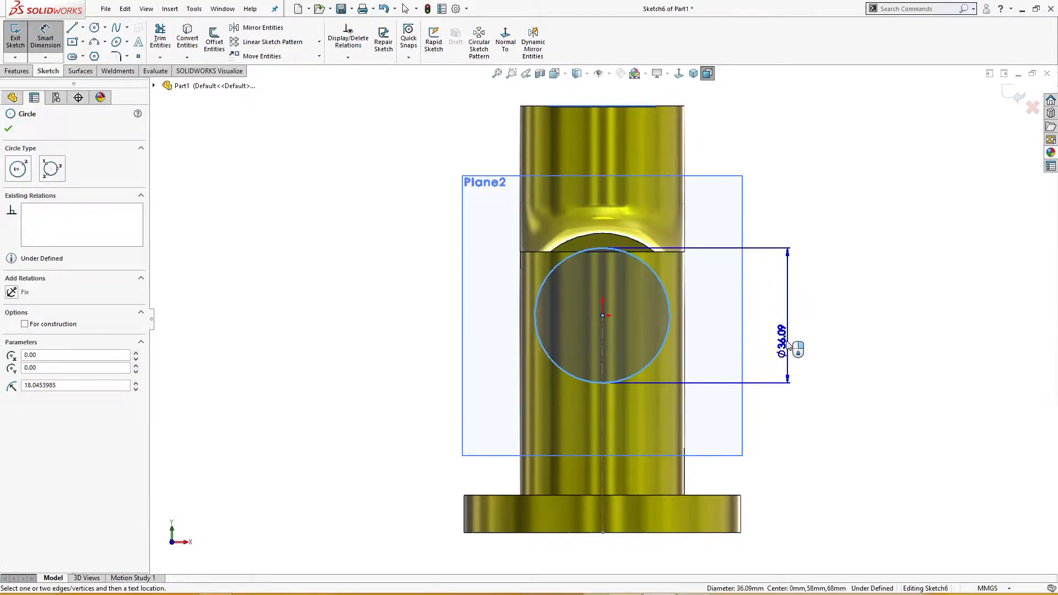
click(786, 336)
text(44)
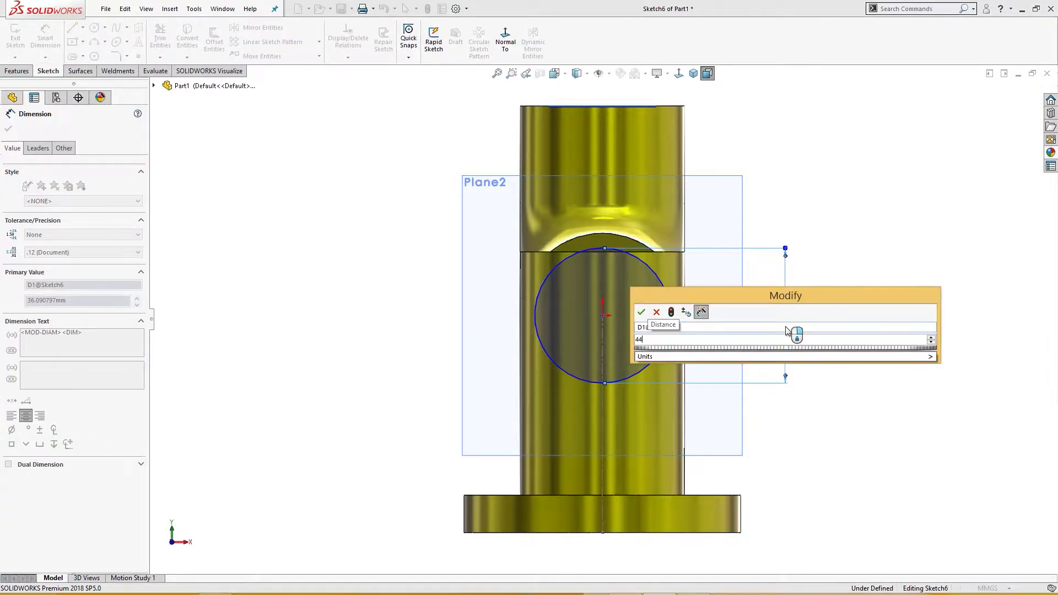
key(Return)
key(Escape)
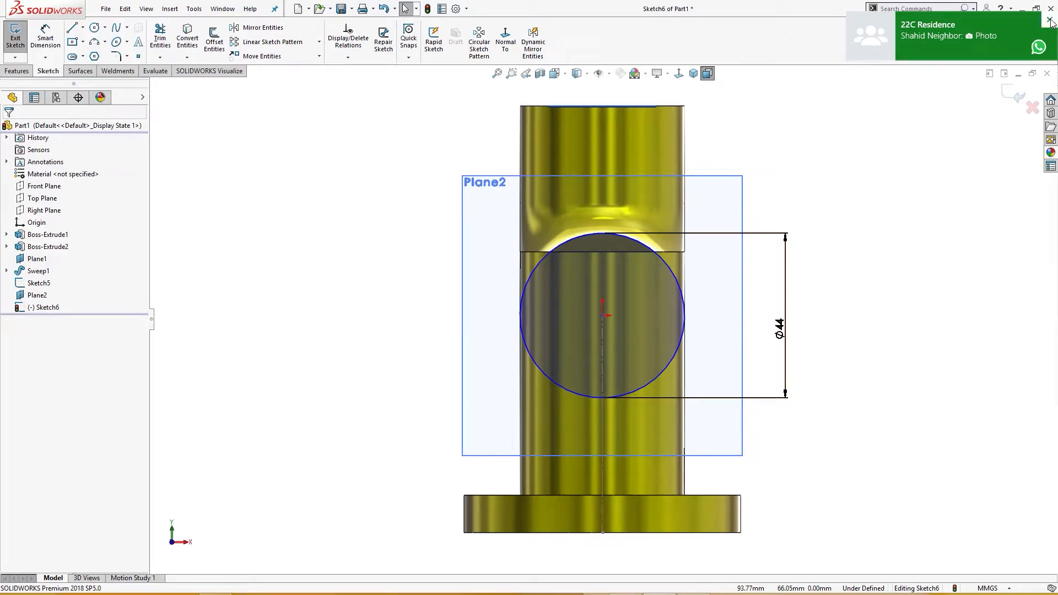
click(1050, 21)
click(610, 324)
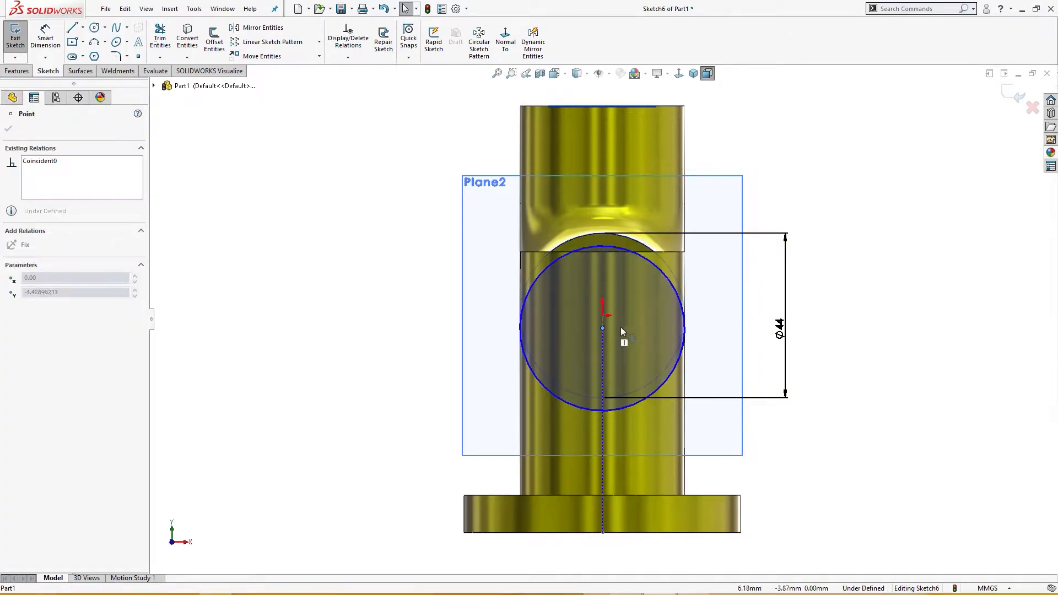
click(705, 375)
middle_drag(704, 375, 625, 391)
scroll(518, 383, down, 2)
ctrl+click(538, 339)
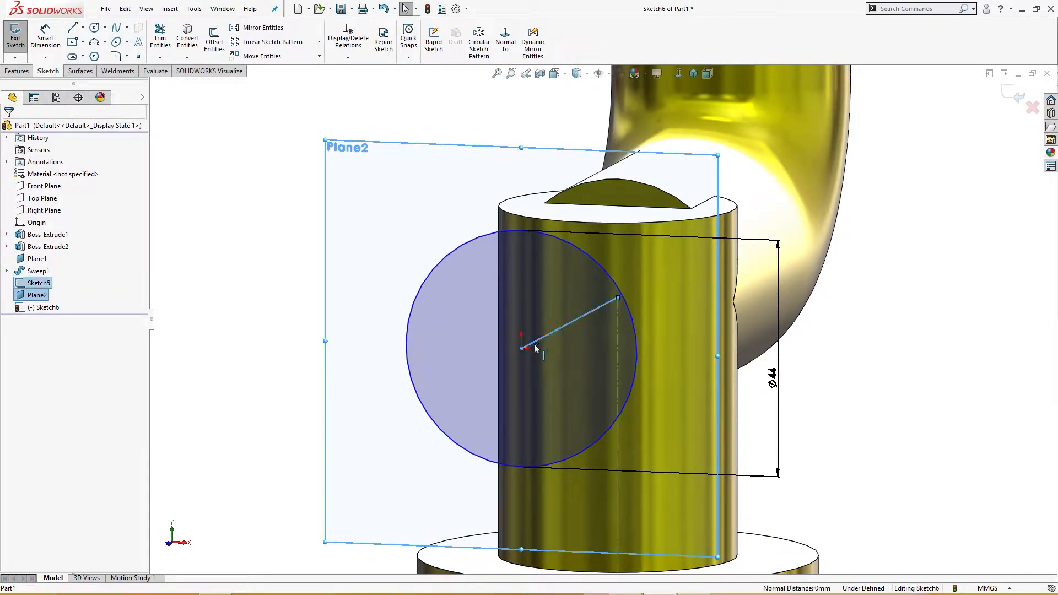
ctrl+click(632, 393)
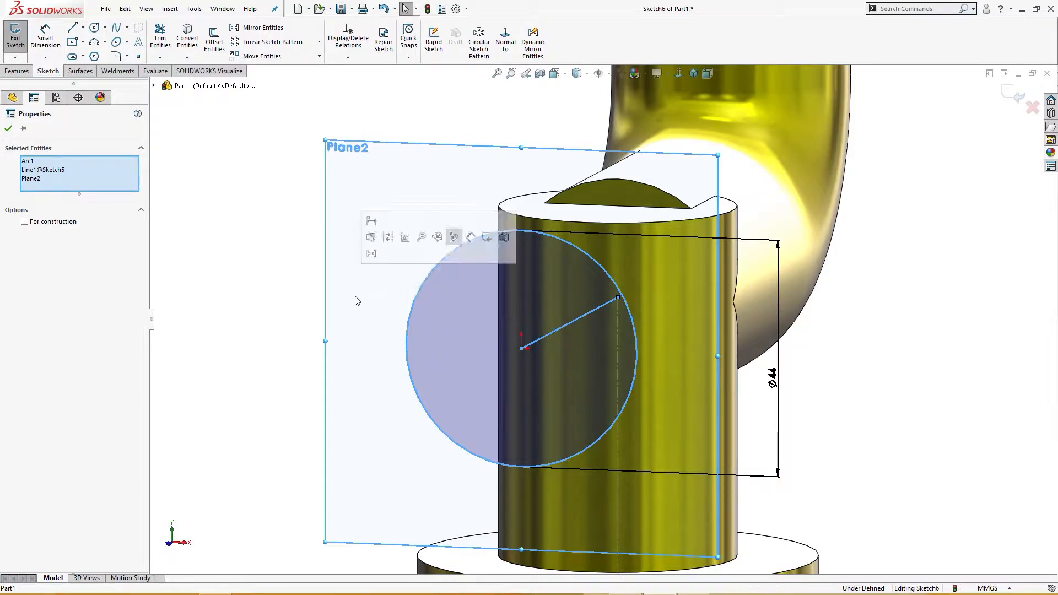
key(Escape)
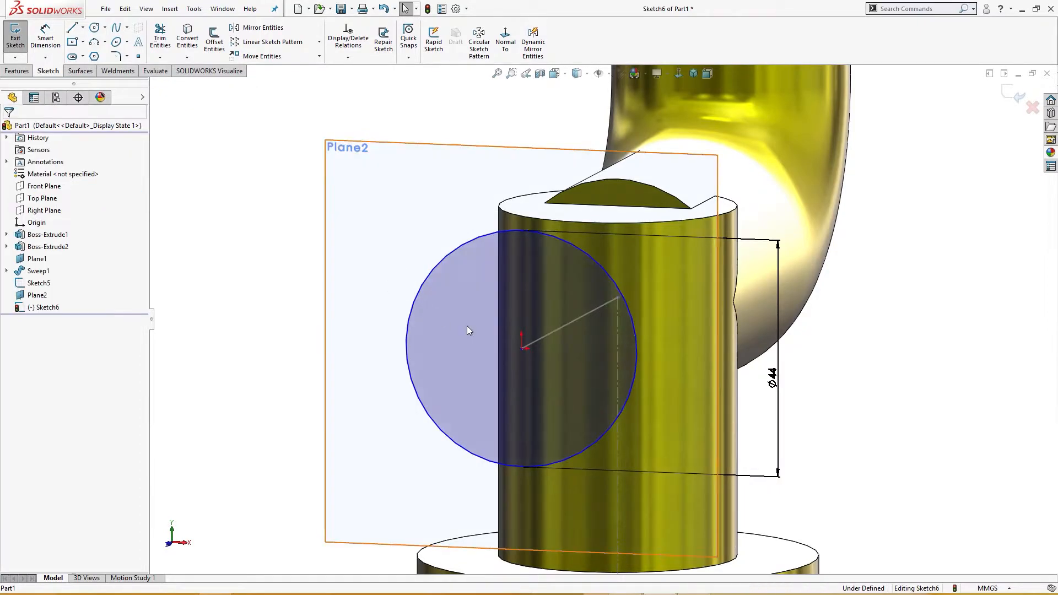
Add a Pierce relation between the circle's center point and the horizontal path line.
click(522, 348)
ctrl+click(539, 339)
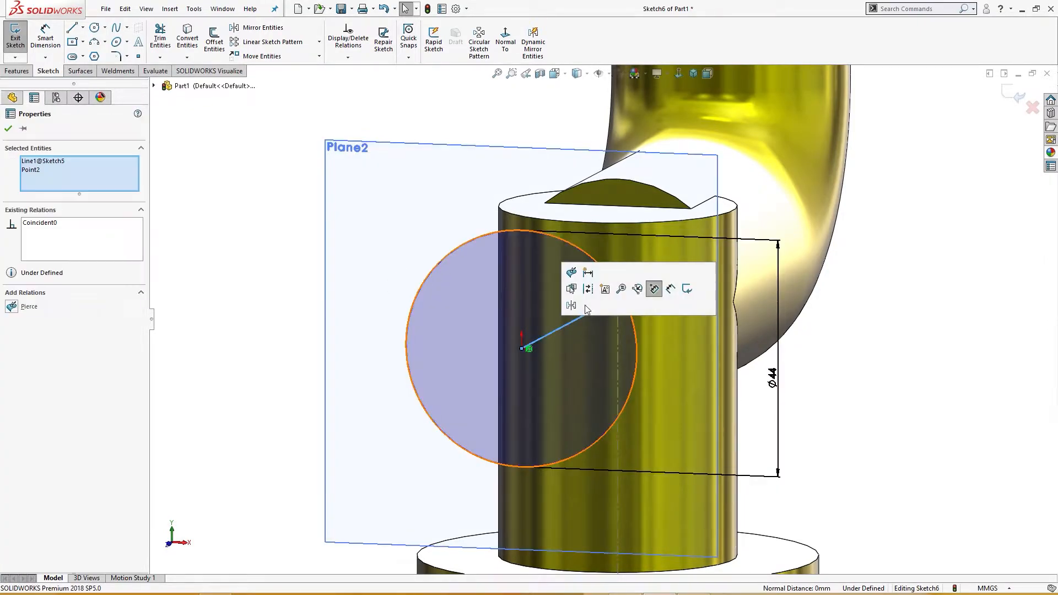
click(573, 275)
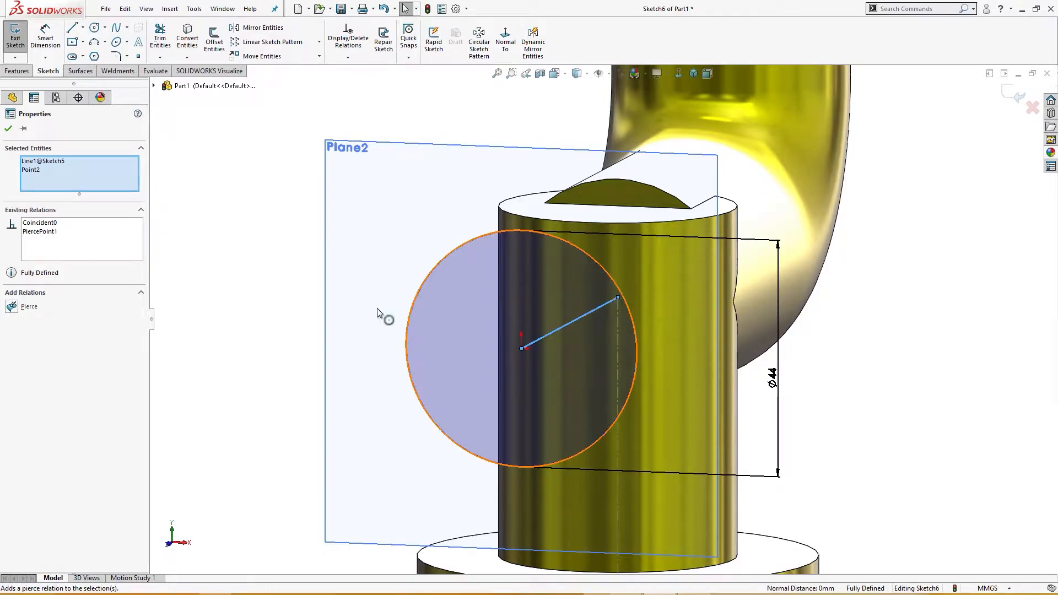
click(384, 279)
Close the circle sketch and hide the reference plane at the side branch's outer end.
scroll(392, 326, up, 3)
mouse_move(406, 350)
middle_down()
mouse_move(423, 368)
mouse_move(395, 392)
mouse_move(408, 347)
middle_up()
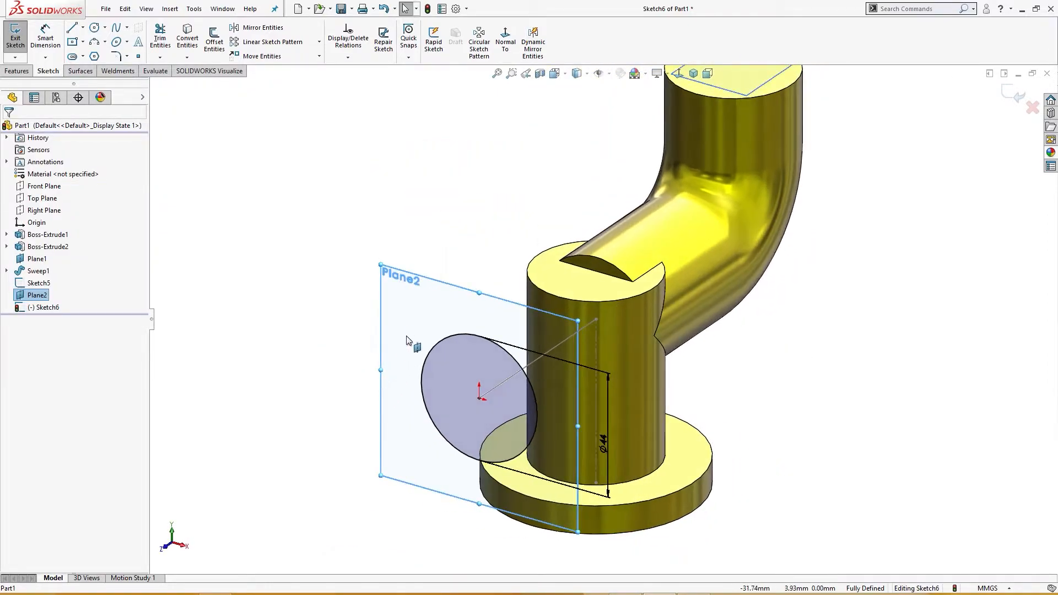
right_click(413, 315)
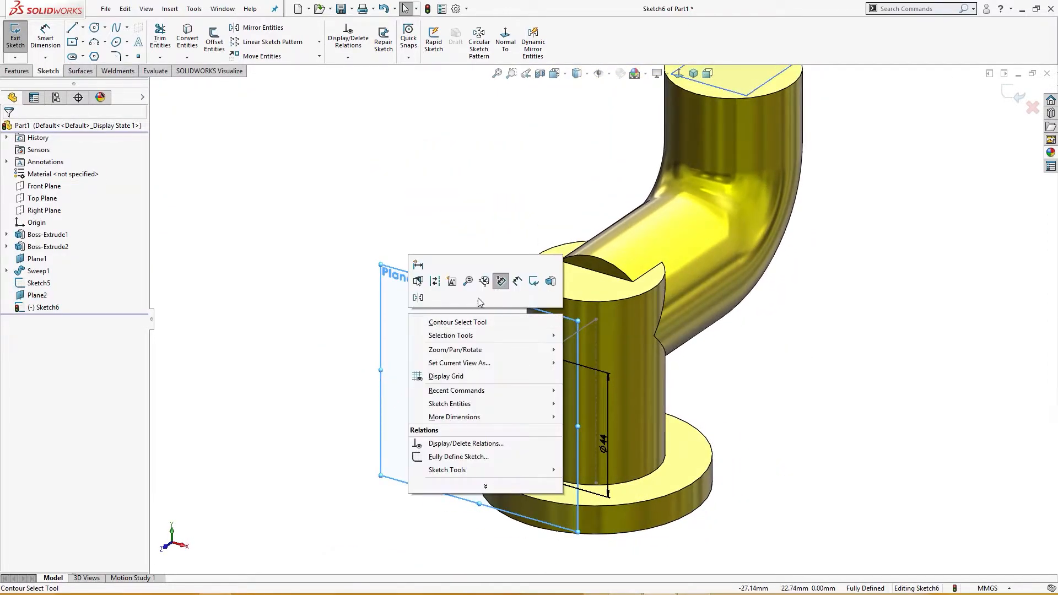
click(337, 350)
key(f)
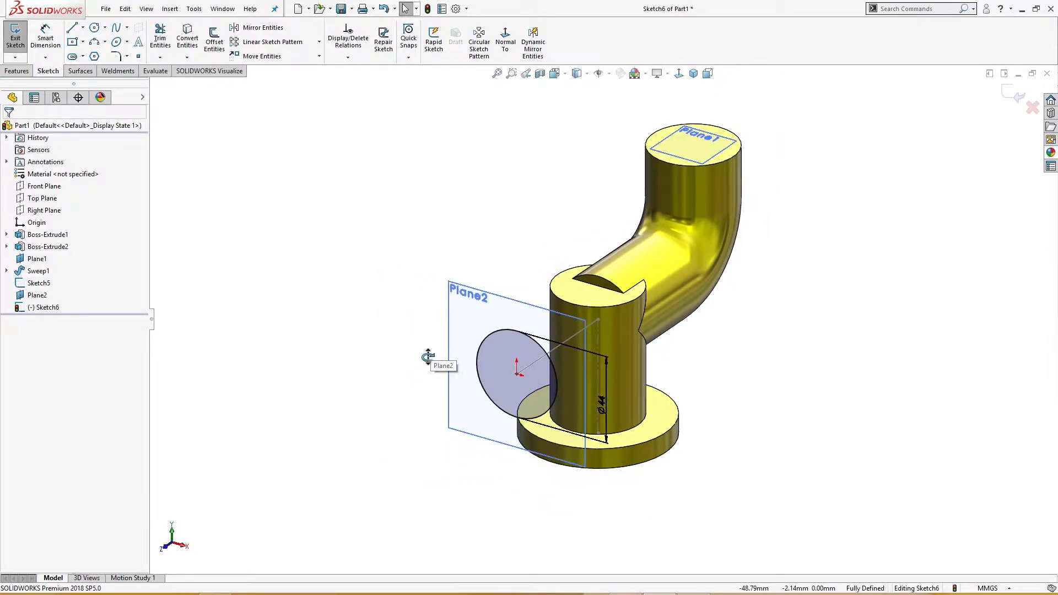
middle_drag(428, 356, 419, 361)
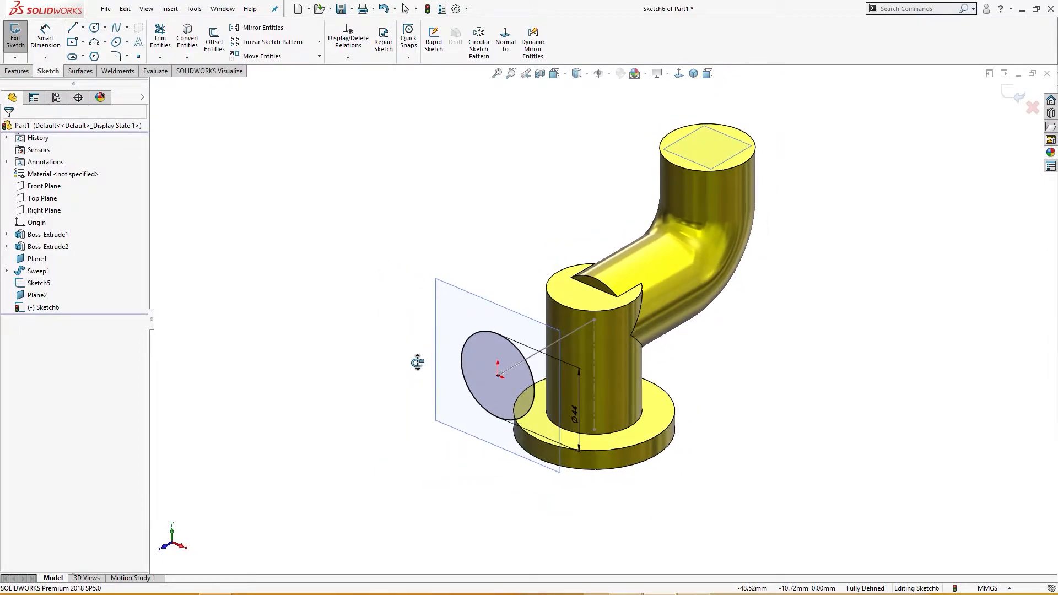
click(1017, 104)
click(490, 315)
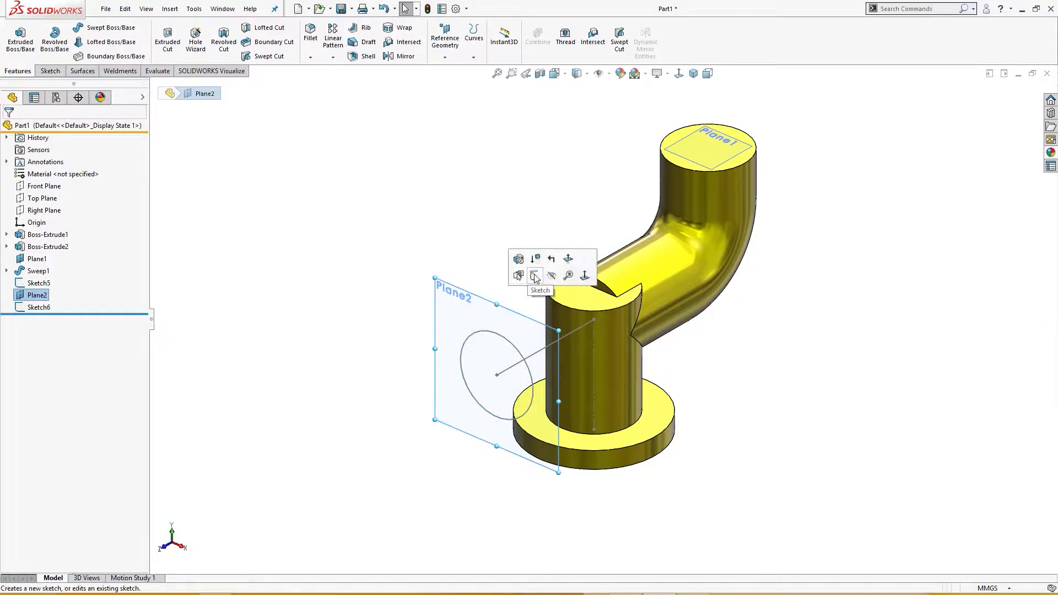
click(552, 275)
Create a swept boss for the side branch using the 44 mm circle as profile and the horizontal line sketch as path.
middle_drag(490, 268, 465, 274)
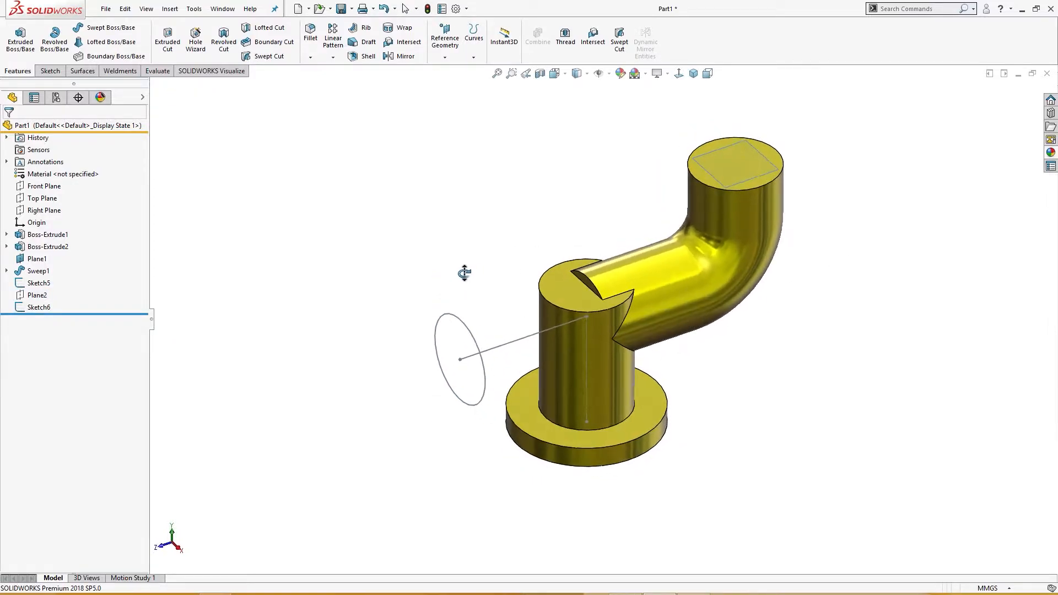
click(86, 29)
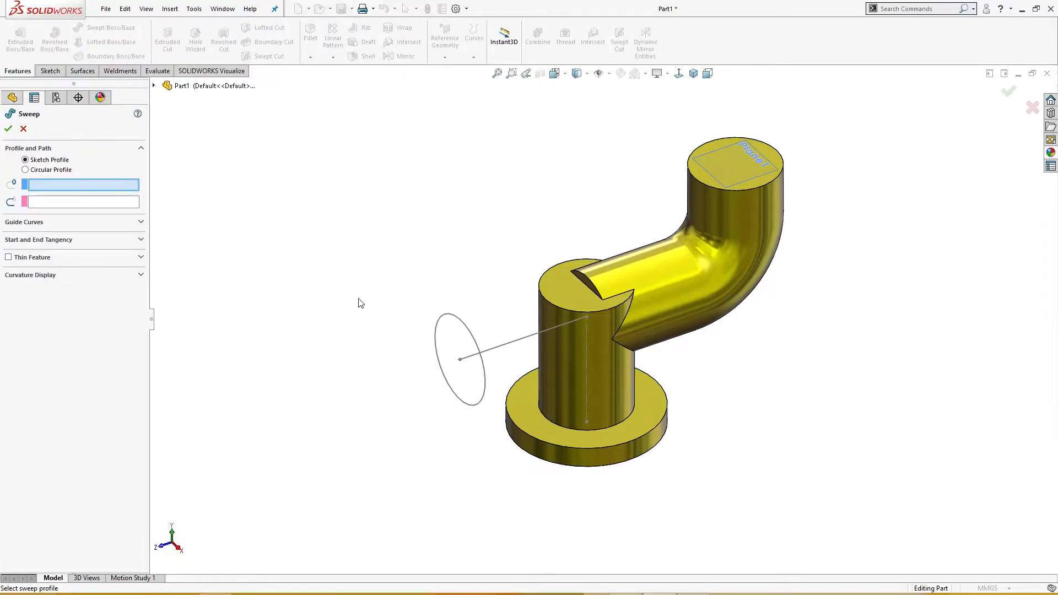
click(459, 321)
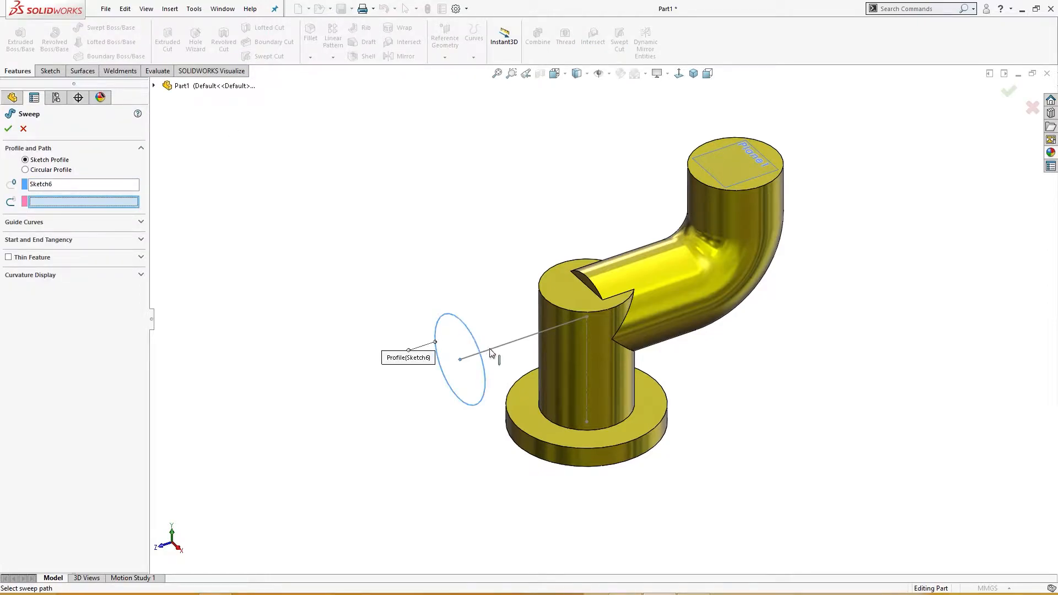
click(489, 350)
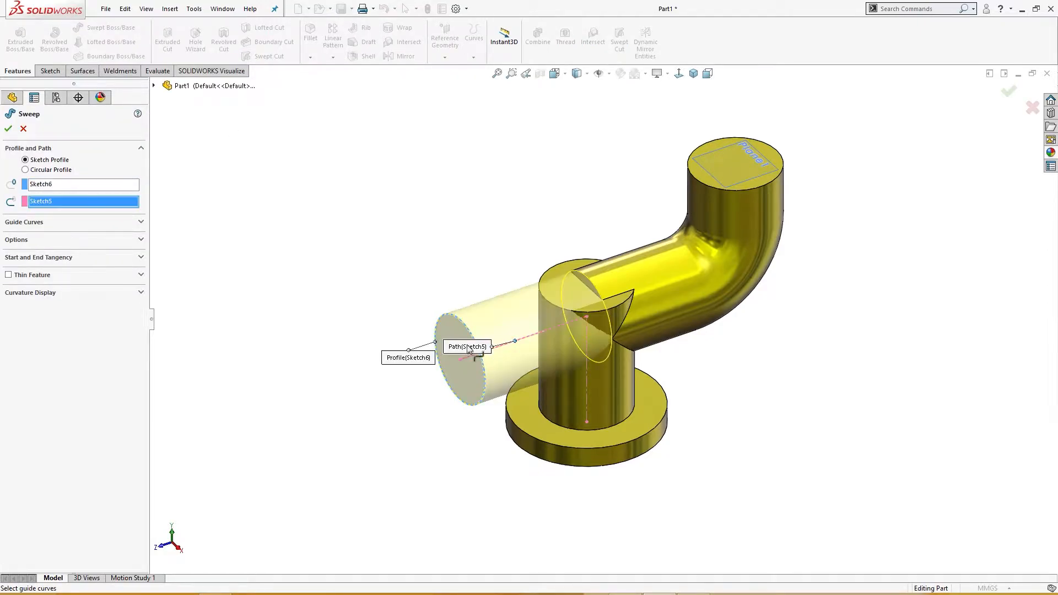
click(8, 129)
middle_drag(276, 219, 175, 234)
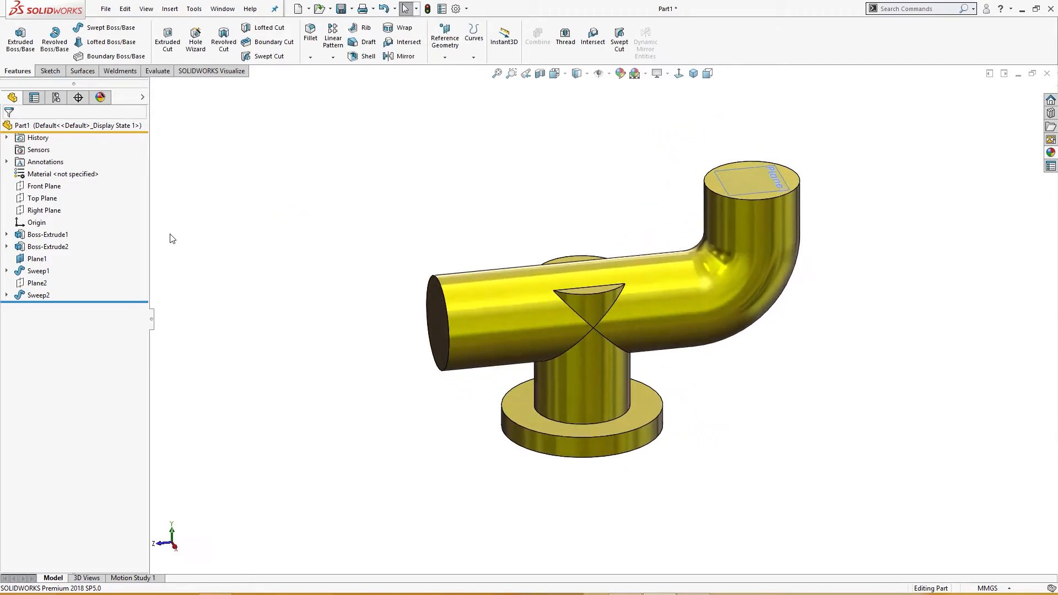
On the Right Plane, sketch a vertical construction line about 55 mm long upward from the origin.
click(49, 211)
click(54, 194)
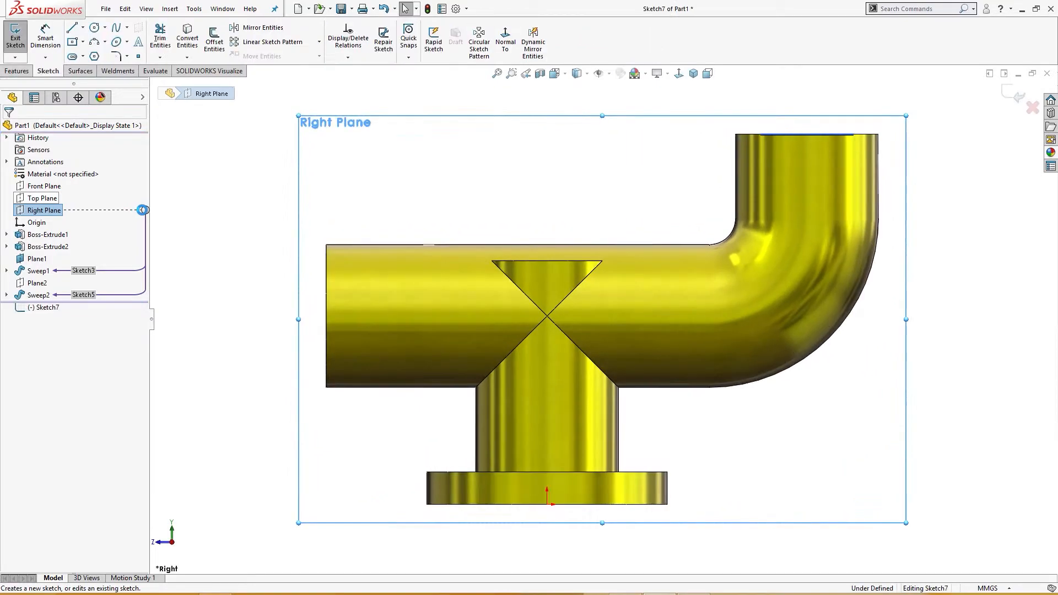
right_click(255, 208)
click(223, 209)
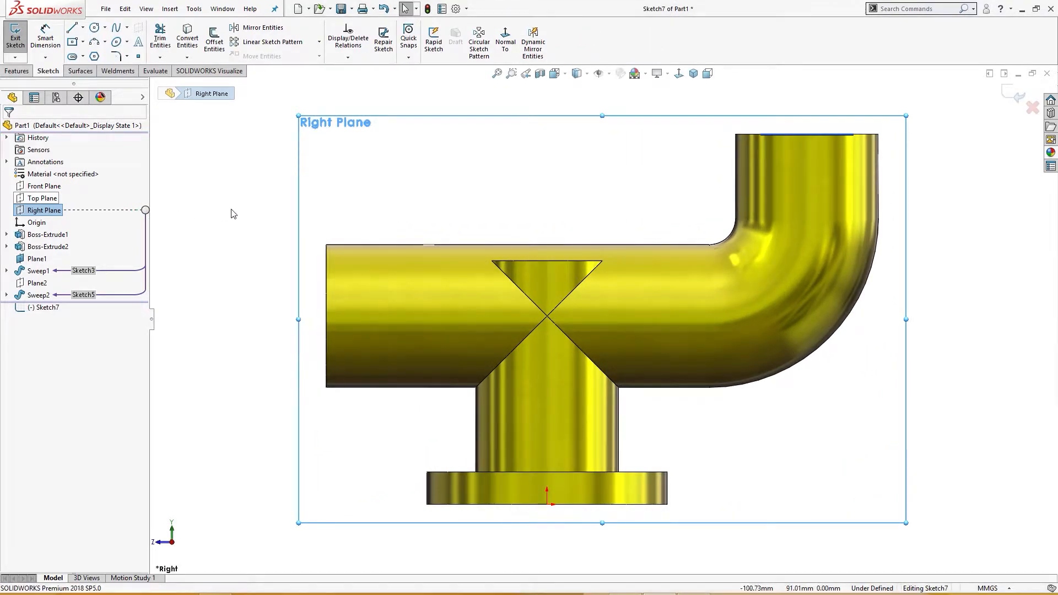
right_drag(229, 209, 286, 218)
key(z)
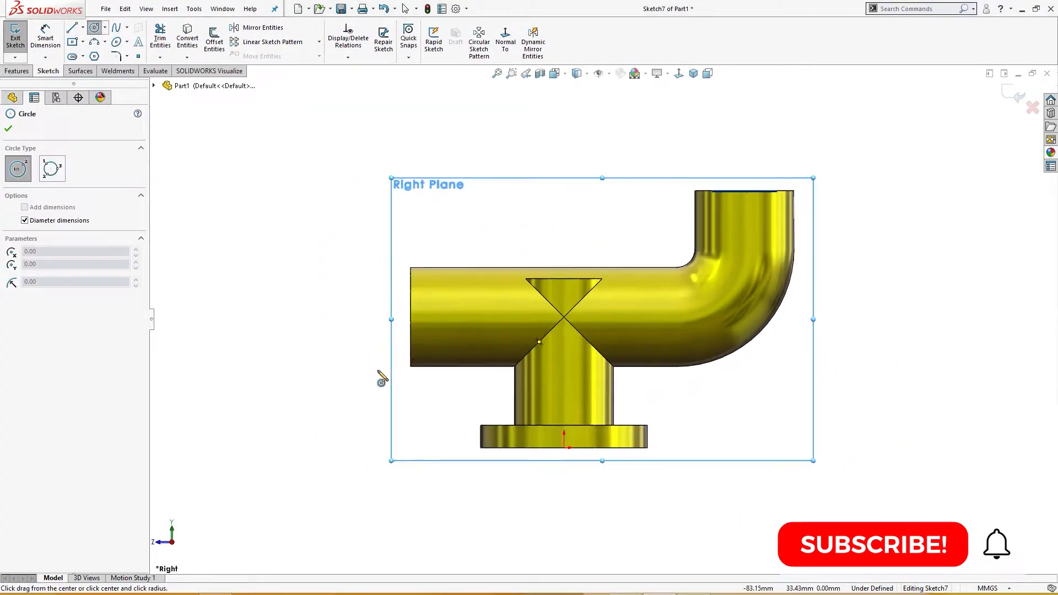
right_drag(329, 340, 385, 293)
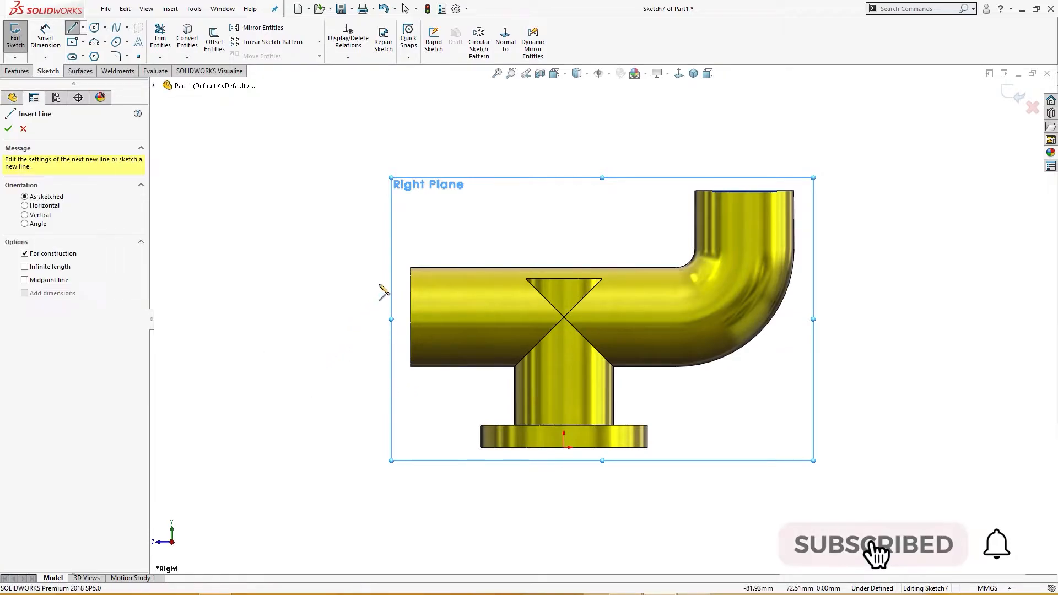
click(565, 448)
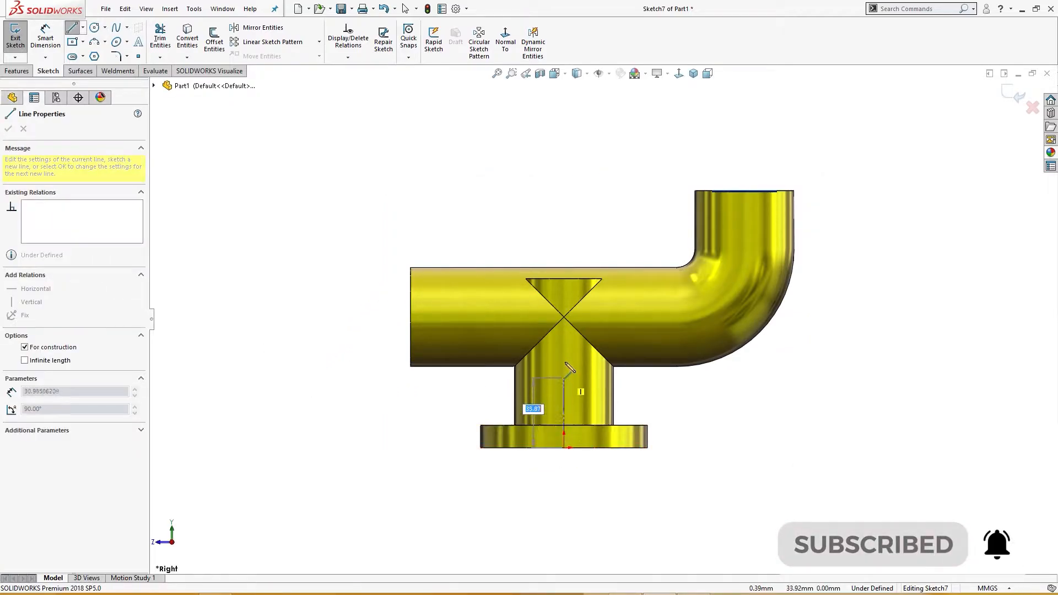
click(566, 323)
key(Escape)
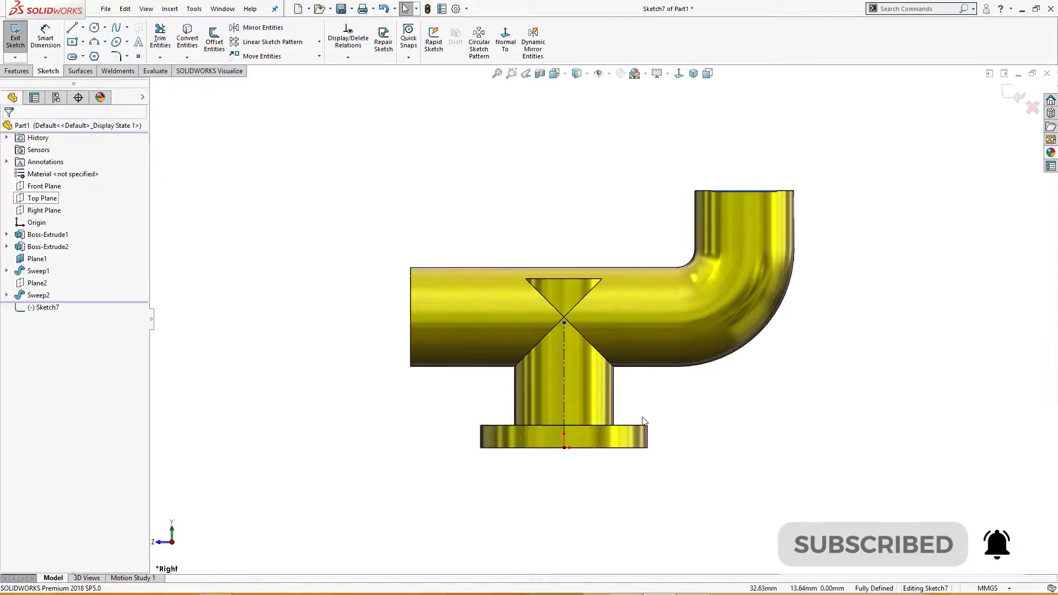
Dimension the vertical construction line's length as 58 mm.
right_drag(680, 425, 678, 389)
click(564, 390)
click(697, 405)
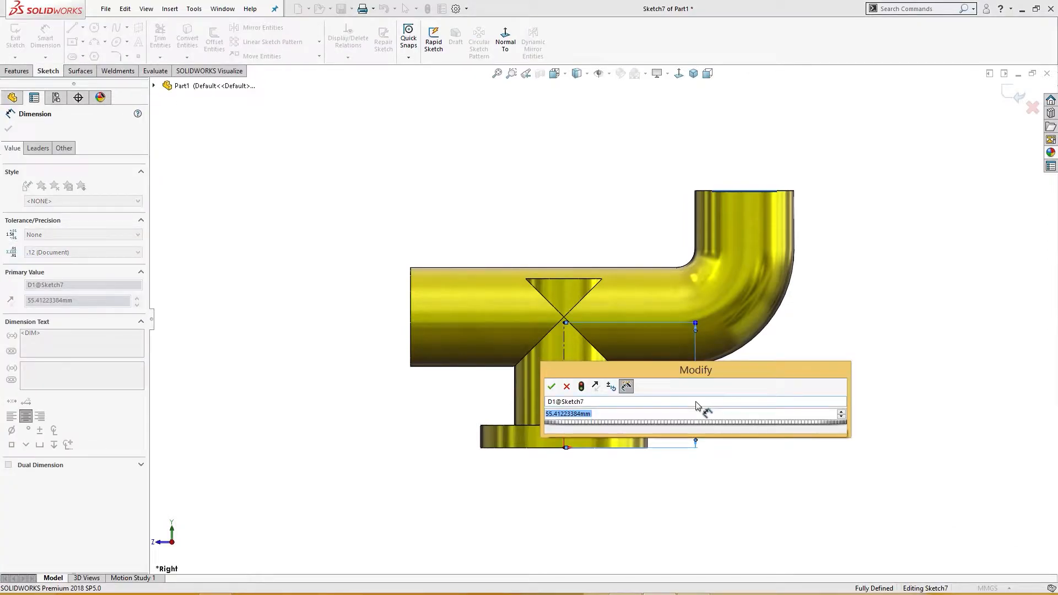
text(58)
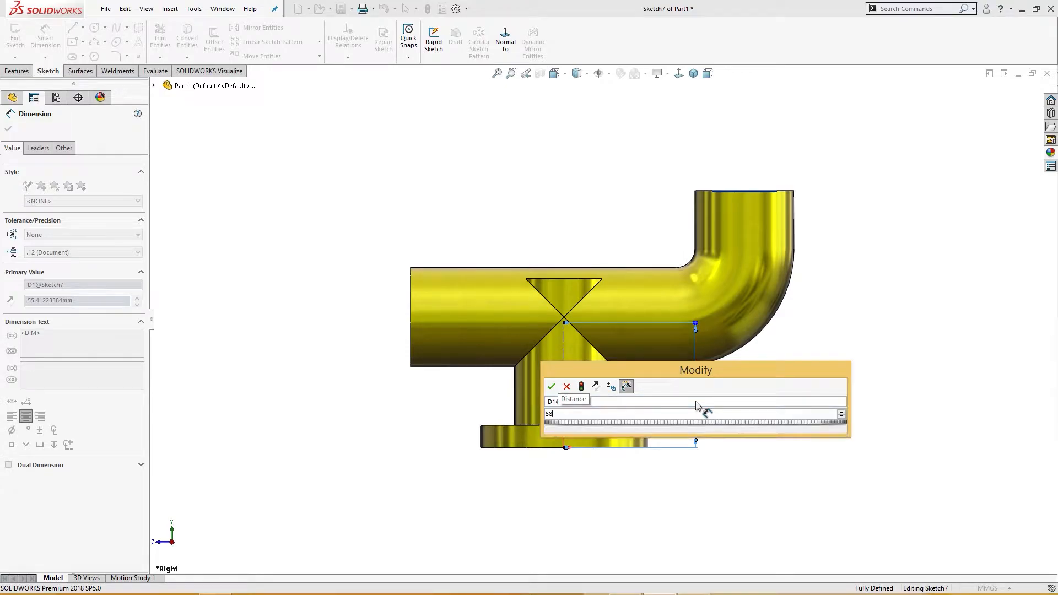
key(Return)
key(Escape)
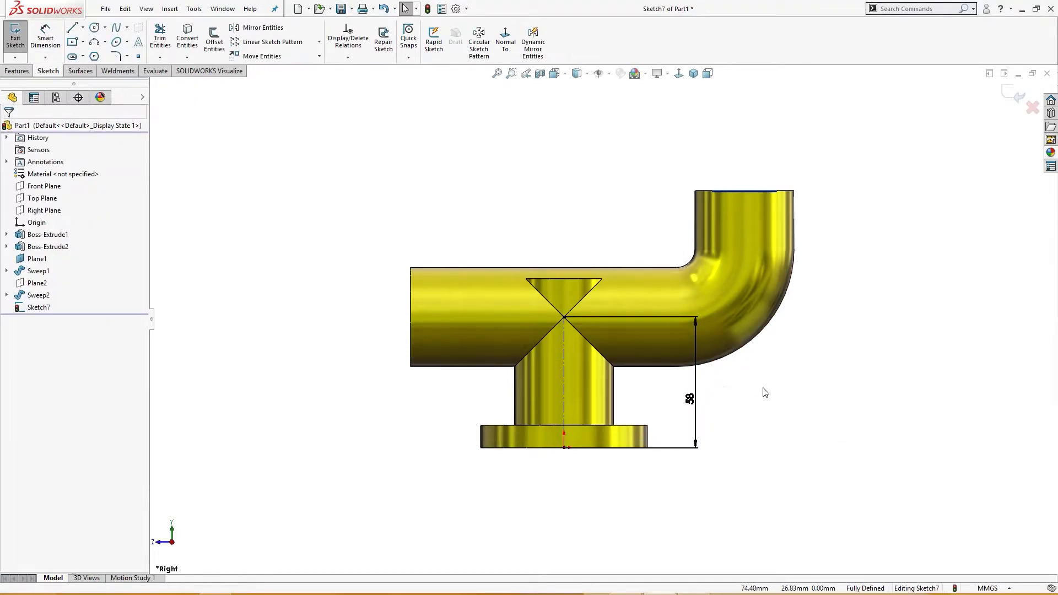
Sketch a circle about 60 mm in diameter centered on the construction line's upper endpoint.
right_drag(756, 388, 786, 389)
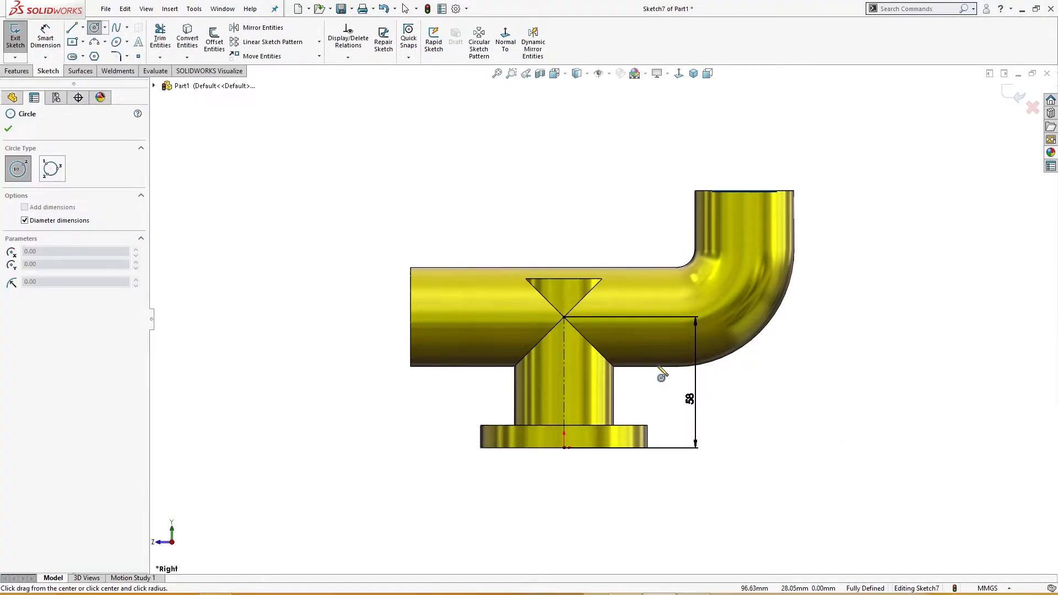
click(564, 318)
click(590, 380)
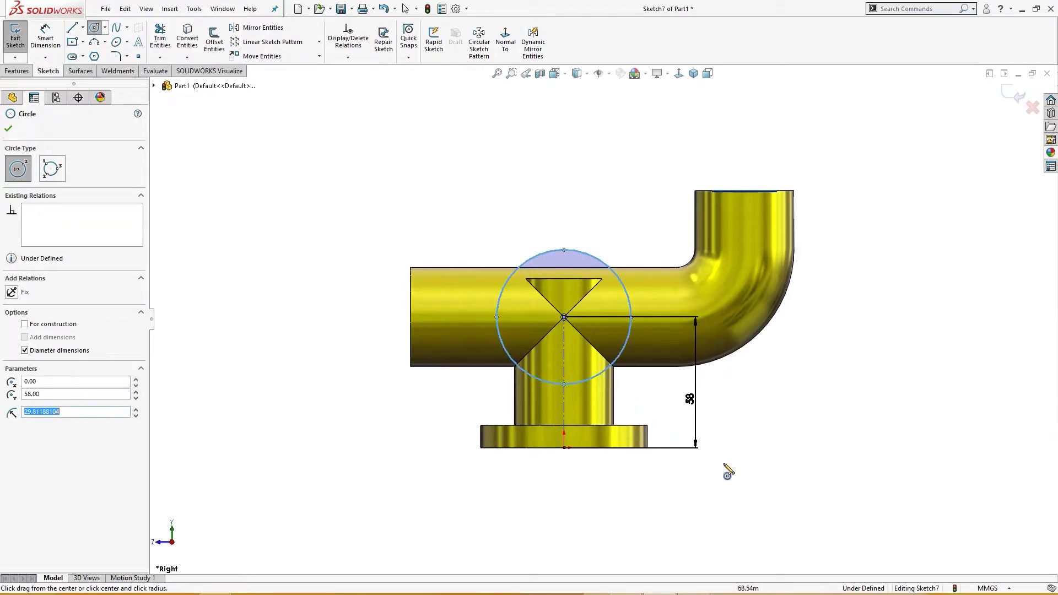
Dimension the circle's diameter as 64 mm and move the dimension text to the circle's upper left.
right_drag(728, 471, 727, 378)
click(622, 372)
click(738, 431)
text(64)
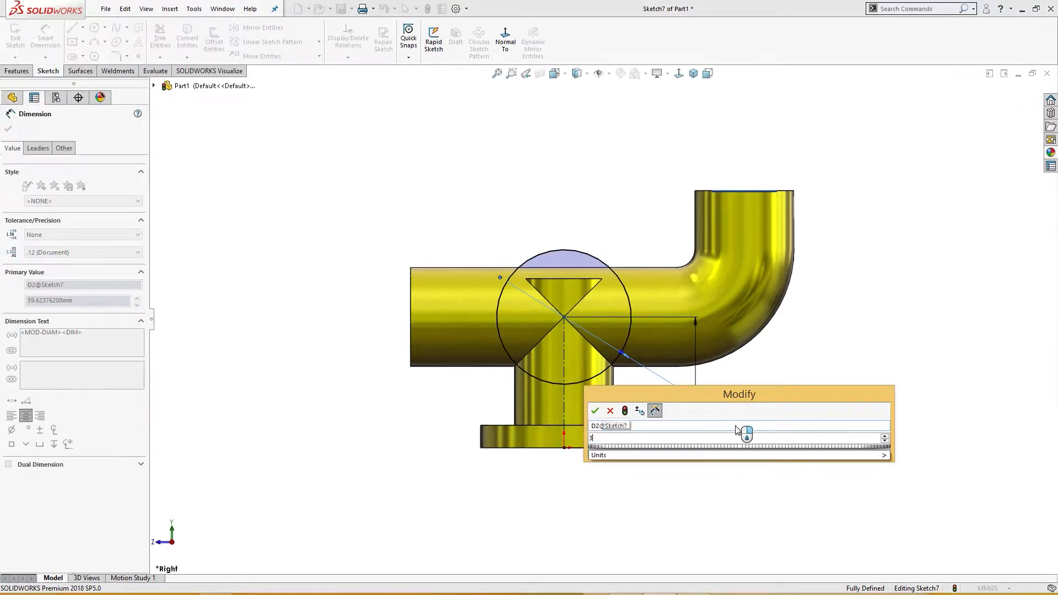
key(Return)
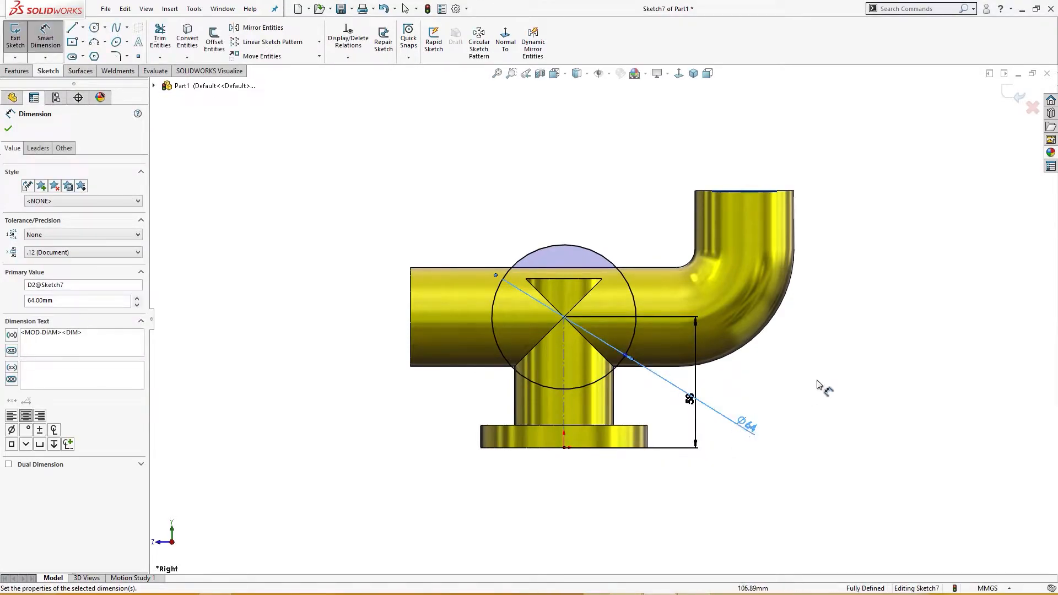
double_click(749, 434)
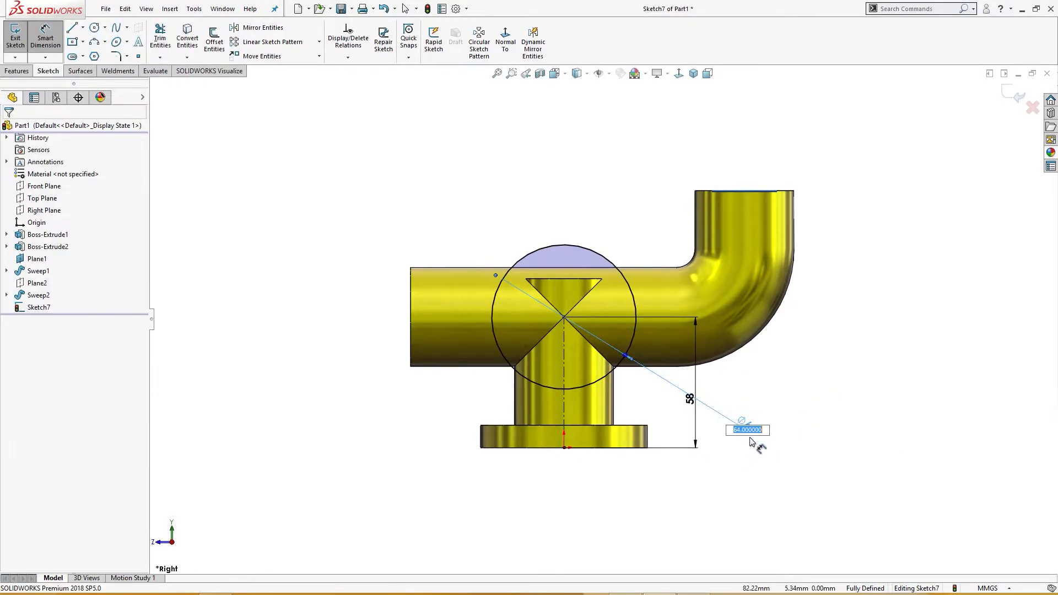
drag(748, 434, 484, 219)
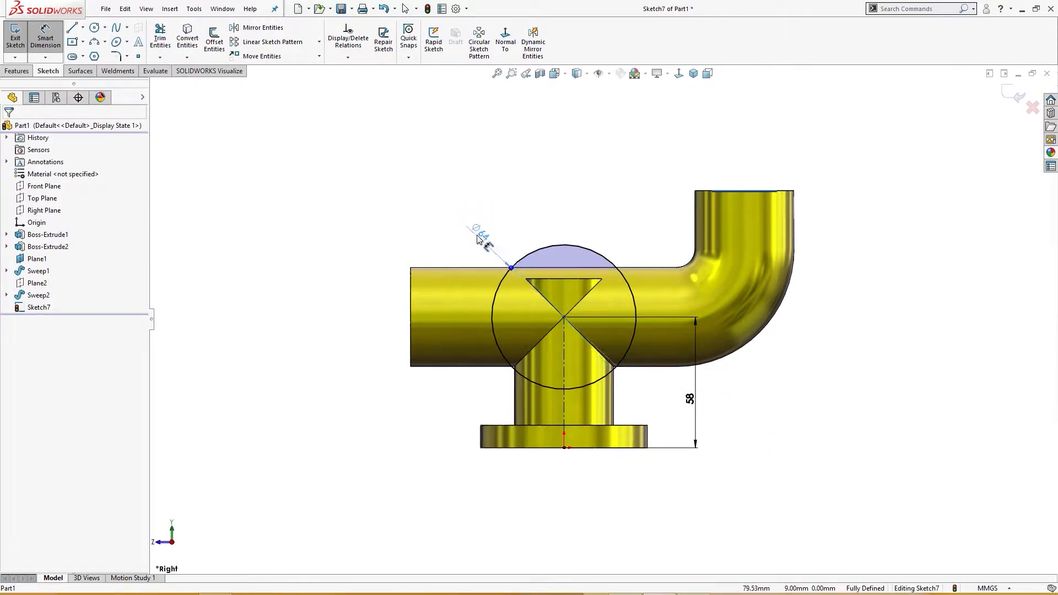
Extrude the 64 mm circle as a merged boss, Mid Plane, to a total depth of 64 mm.
key(s)
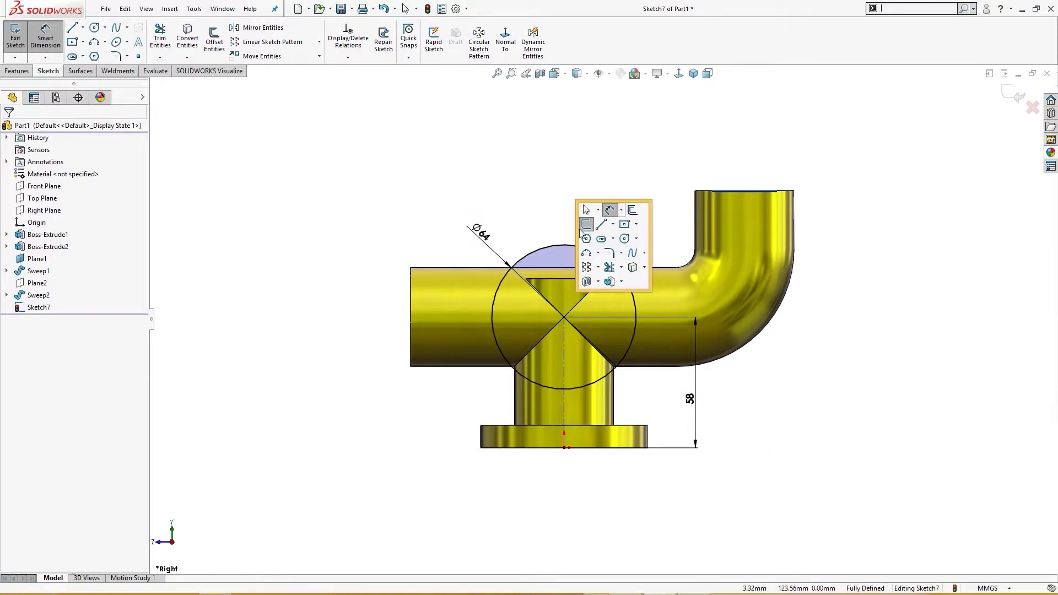
click(610, 280)
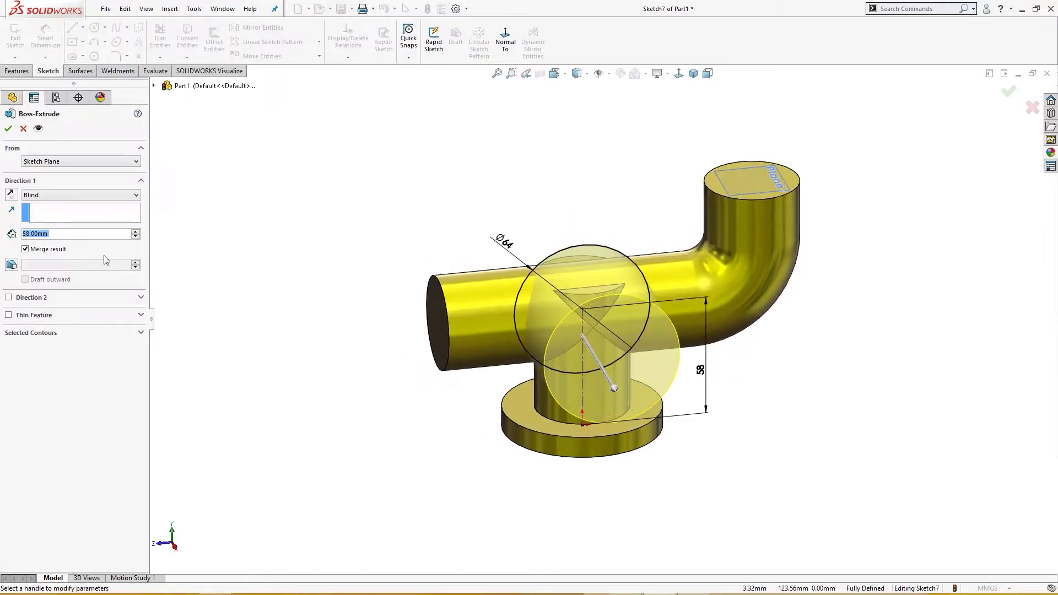
click(61, 195)
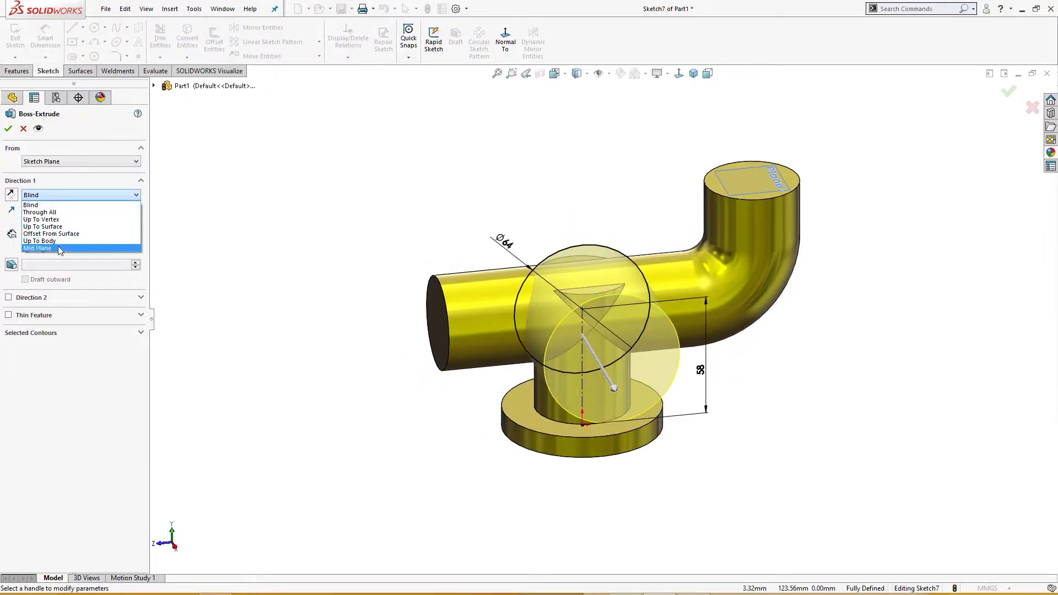
click(57, 245)
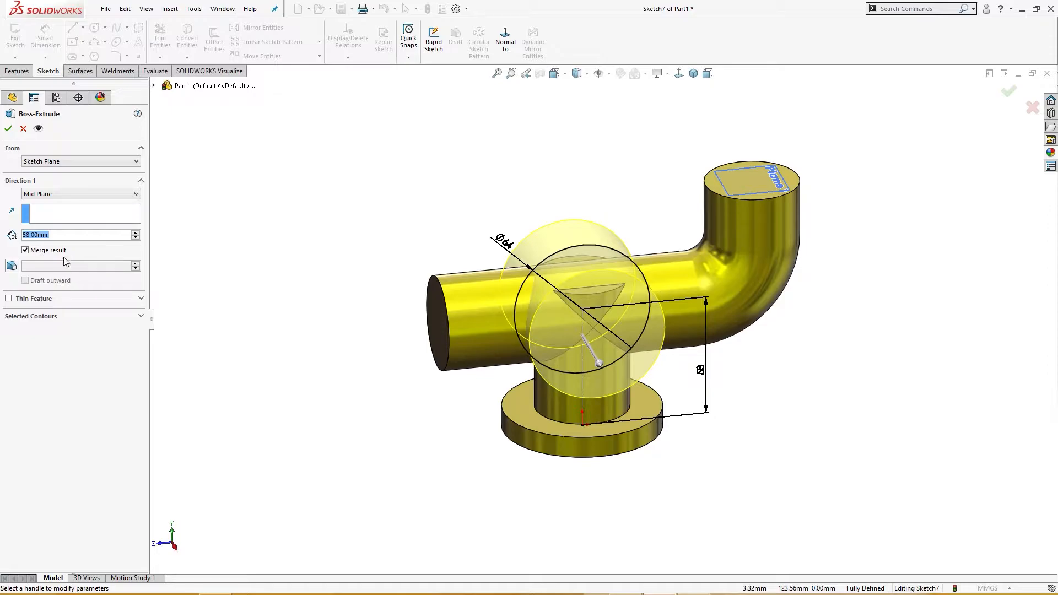
text(64)
key(Return)
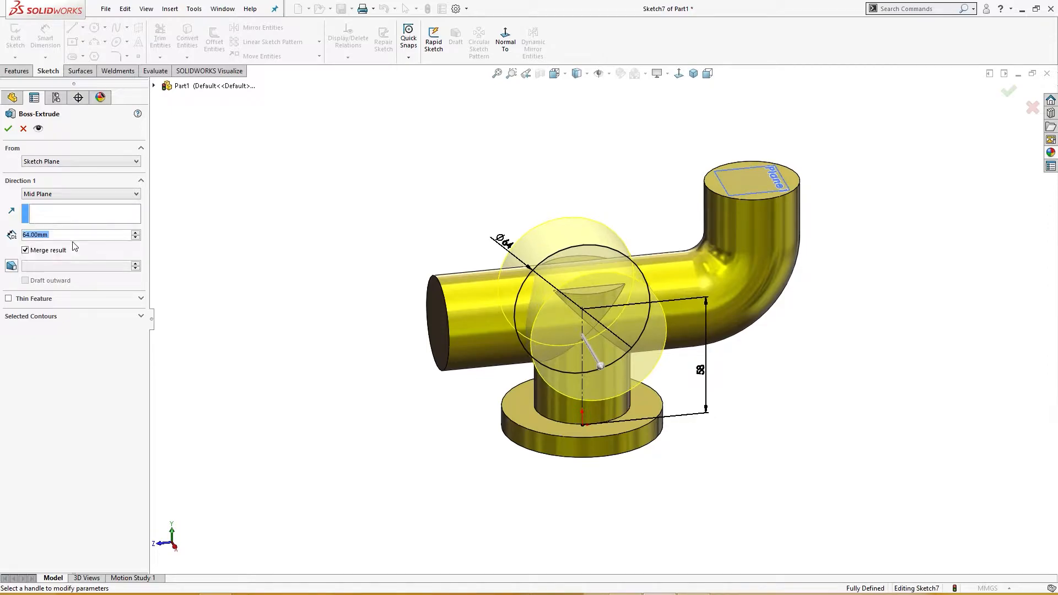
click(8, 129)
Hide the reference plane at the elbow's upper end.
middle_drag(148, 251, 191, 274)
click(1049, 19)
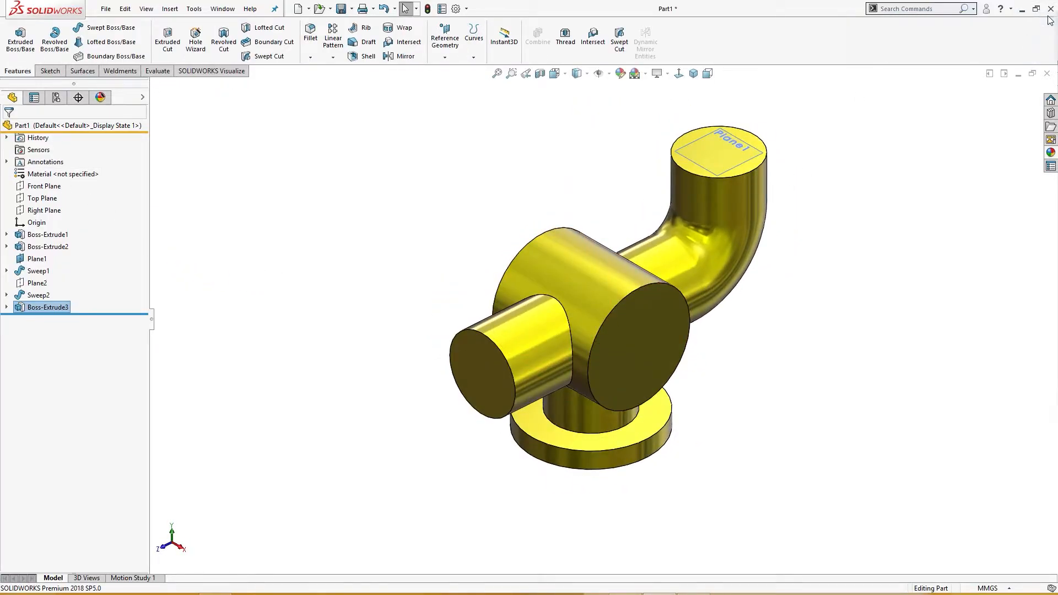
middle_drag(819, 277, 718, 411)
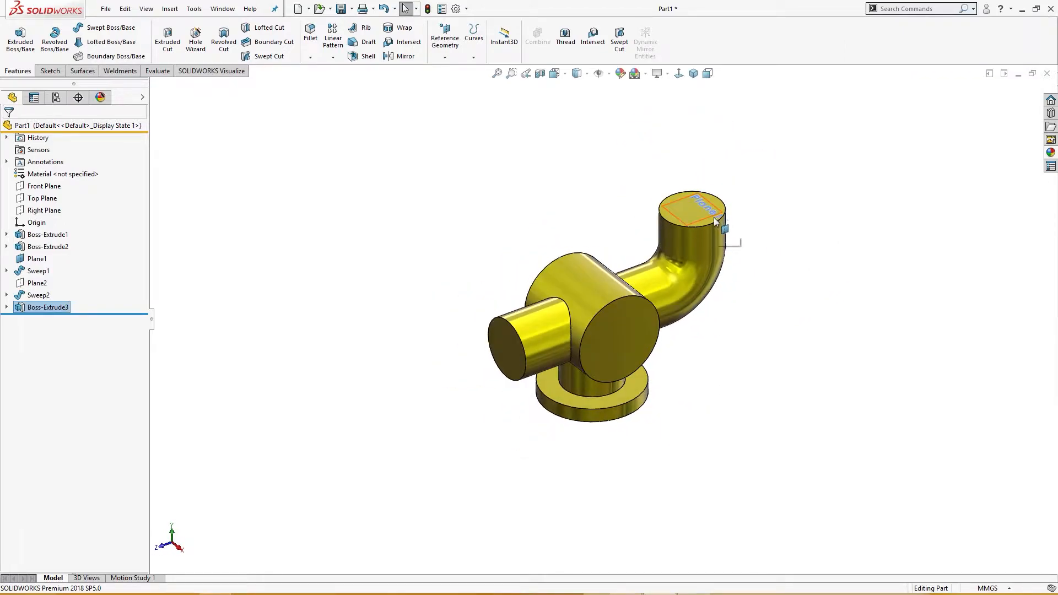
scroll(702, 227, down, 3)
click(701, 231)
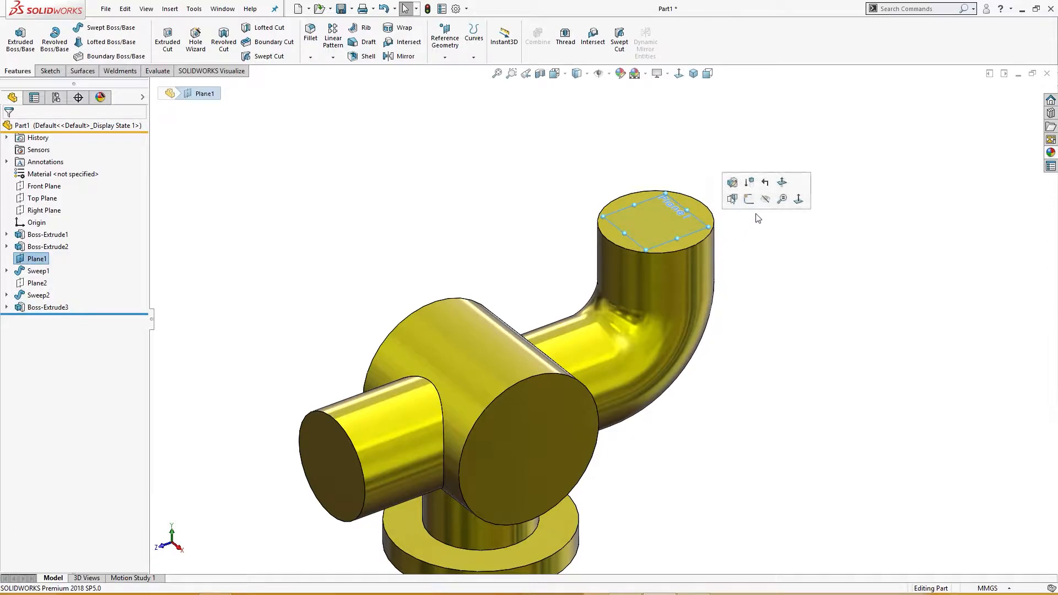
click(764, 201)
click(686, 220)
click(748, 189)
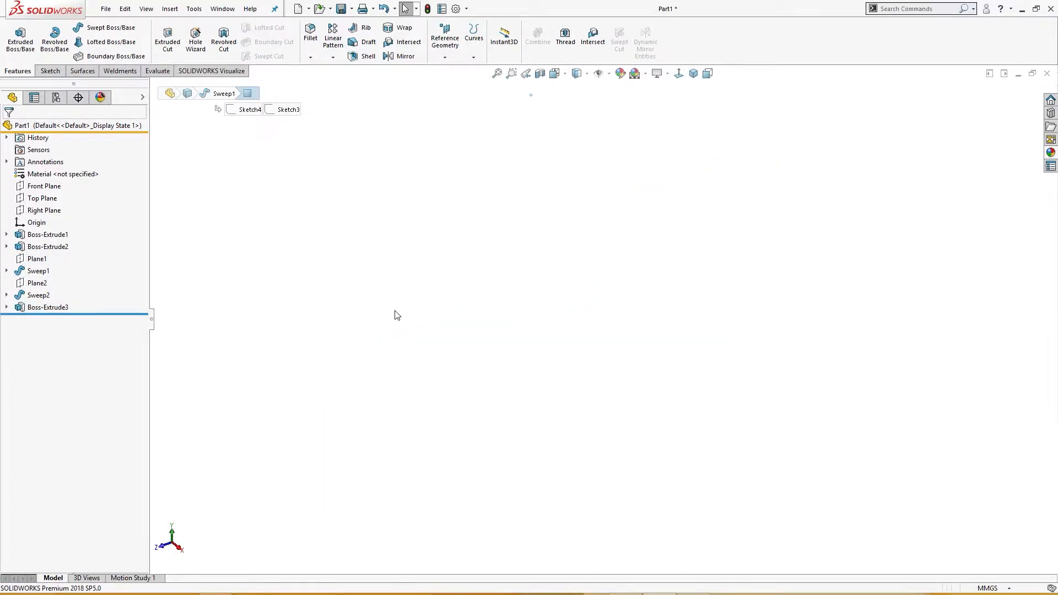
key(ctrl+z)
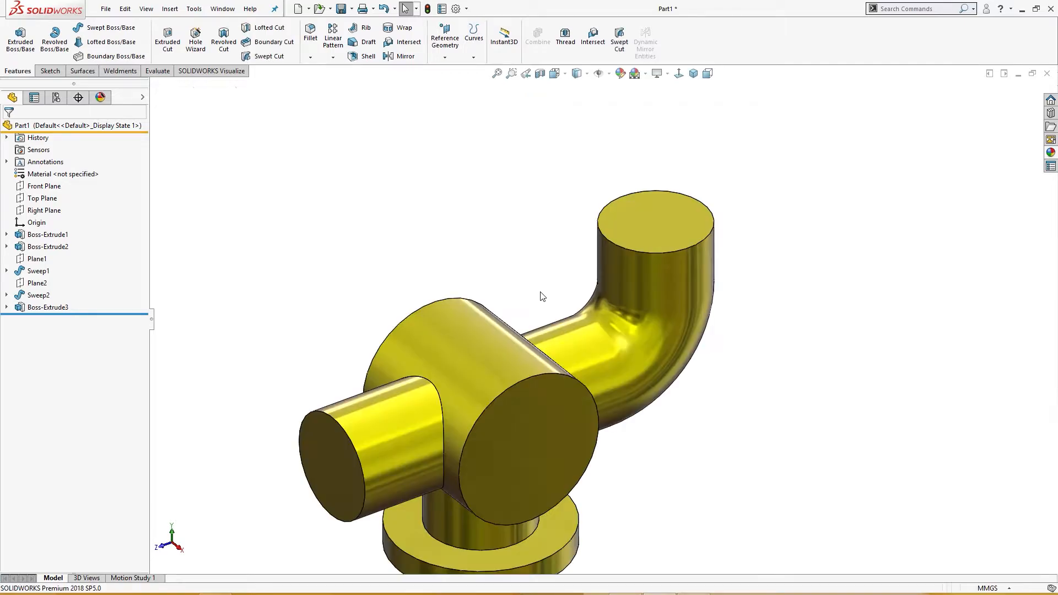
Start a sketch on the elbow's upper end face and draw a 50 mm diameter circle concentric with it.
click(663, 218)
click(712, 178)
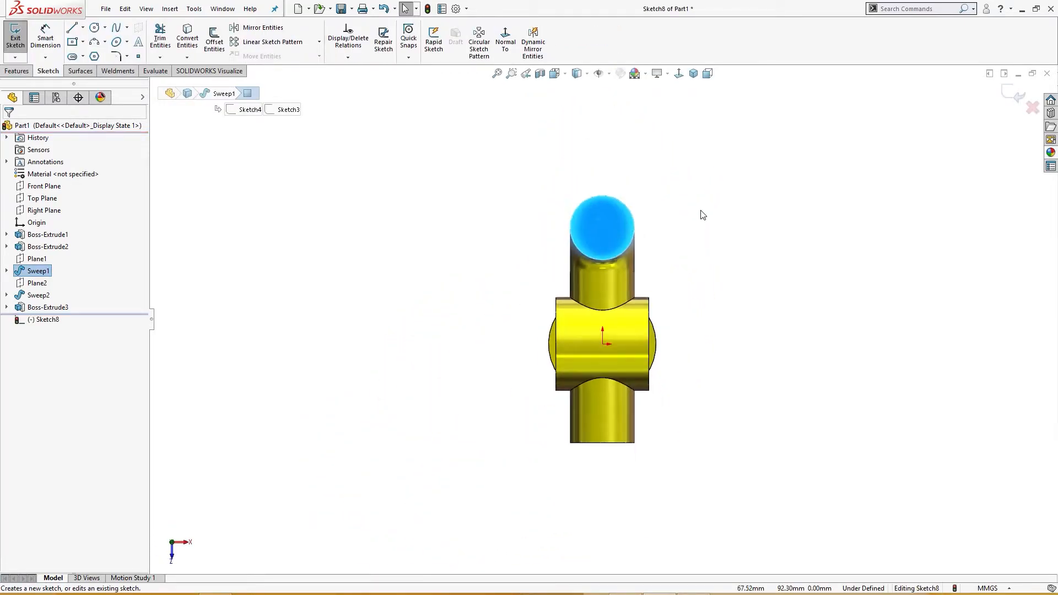
click(697, 227)
right_drag(691, 228, 739, 228)
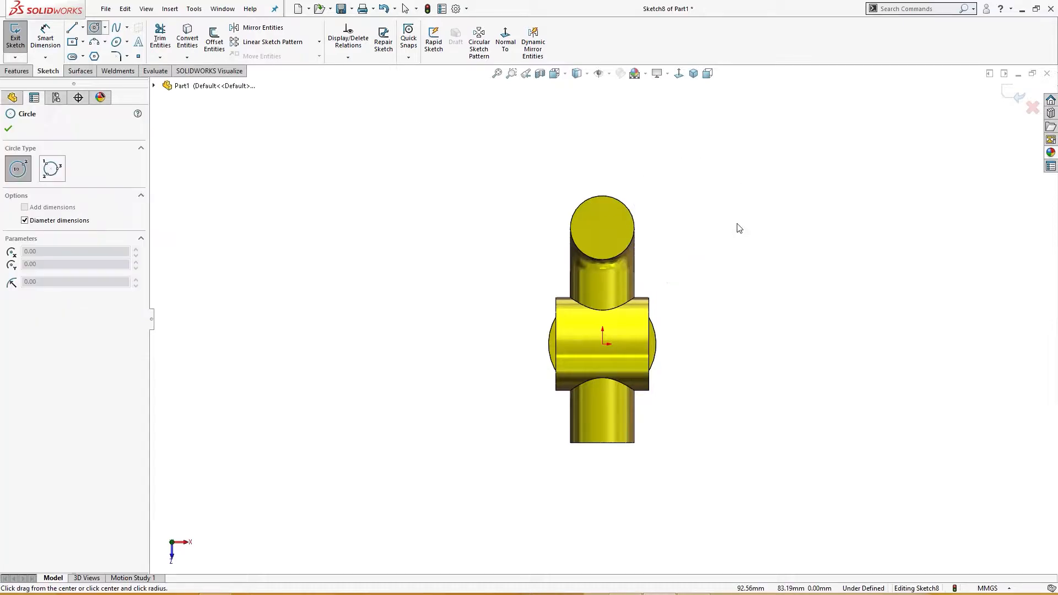
scroll(612, 234, down, 3)
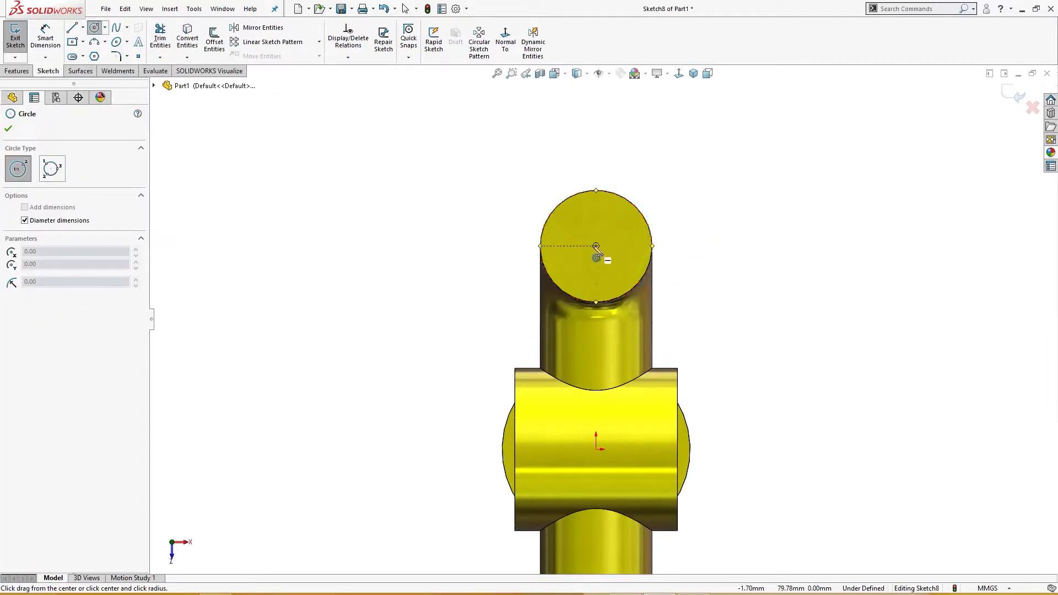
click(596, 247)
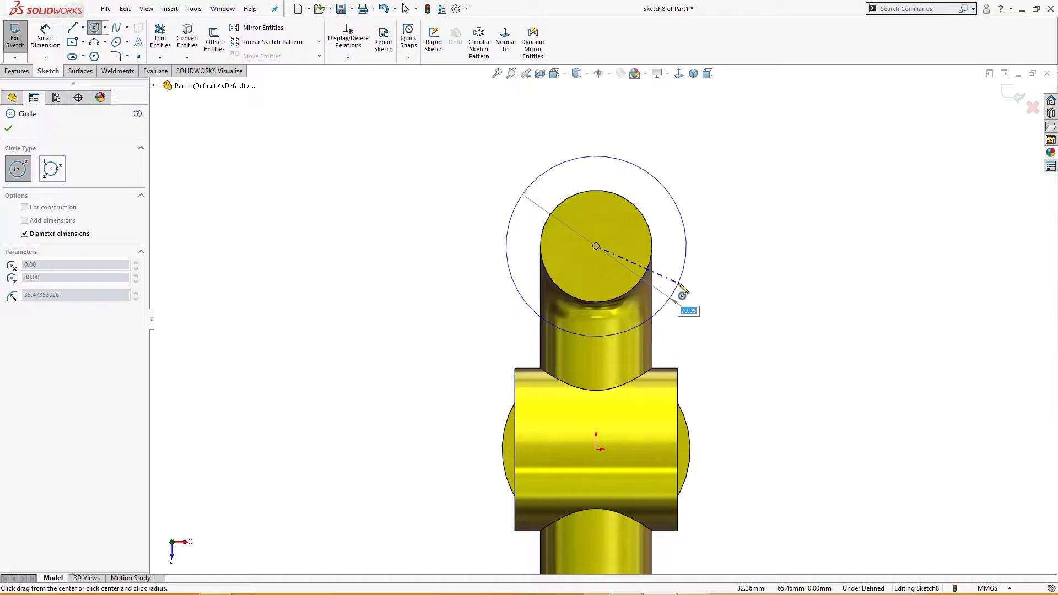
key(Return)
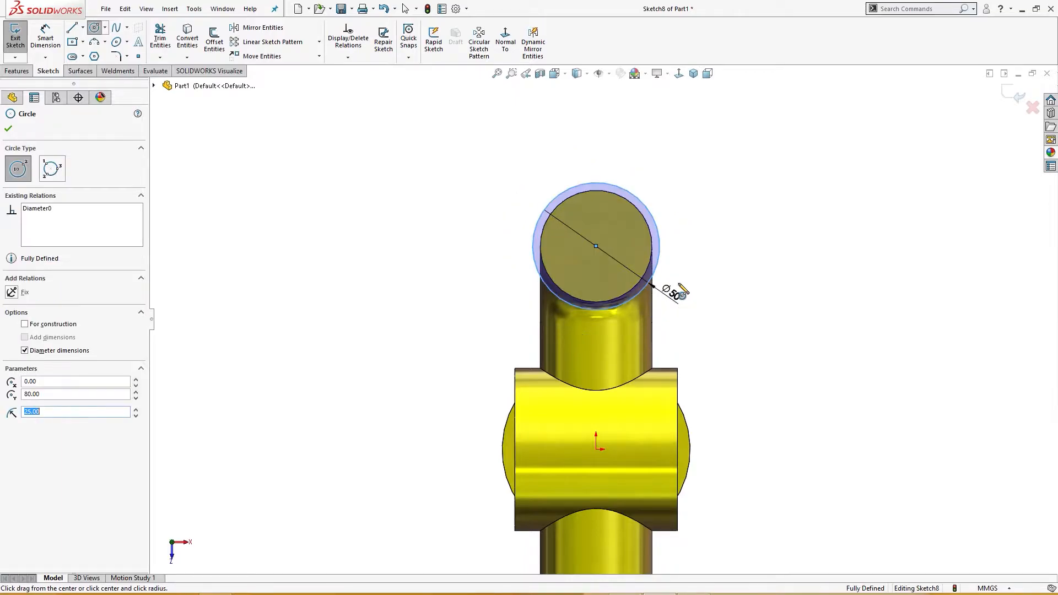
key(Escape)
Sketch two small circles about 19 mm in diameter, one on each side of the 50 mm circle.
right_drag(693, 255, 752, 259)
drag(688, 246, 699, 268)
drag(501, 245, 507, 282)
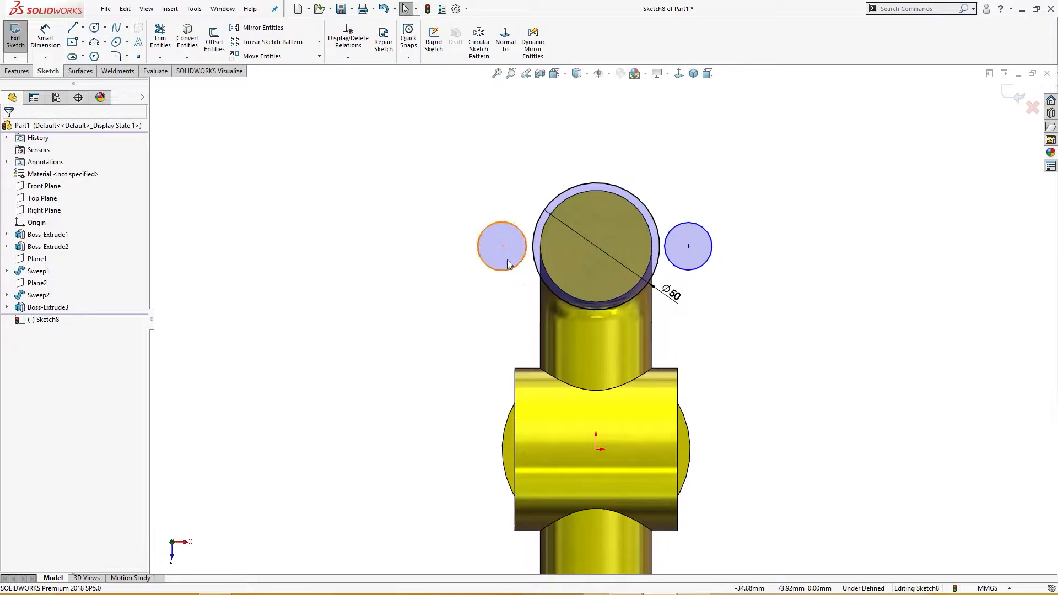
Add a Horizontal relation between the center points of the two small circles and the 50 mm circle.
click(502, 247)
ctrl+click(596, 246)
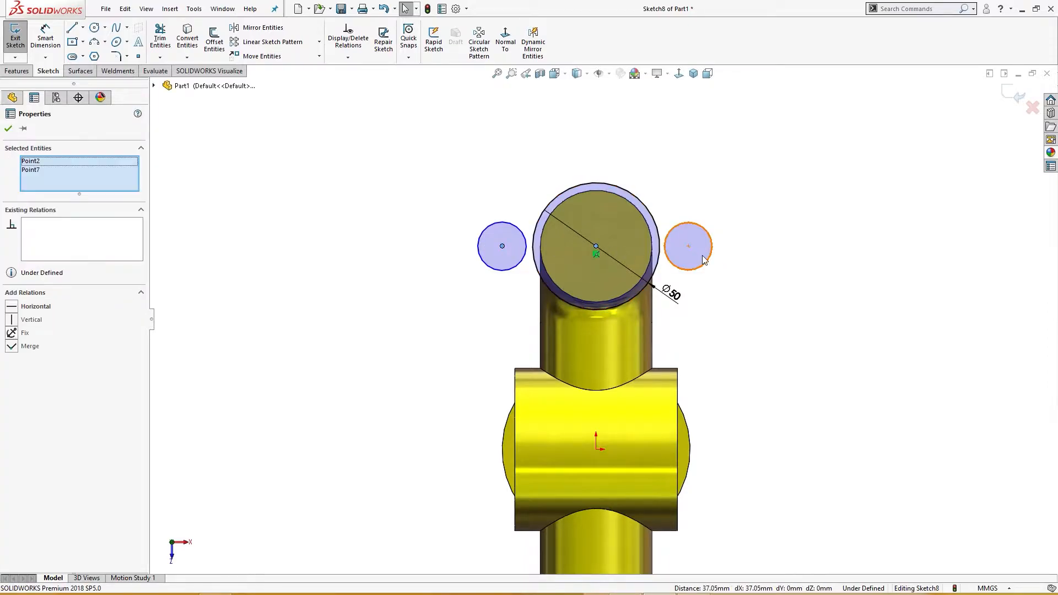
ctrl+click(689, 247)
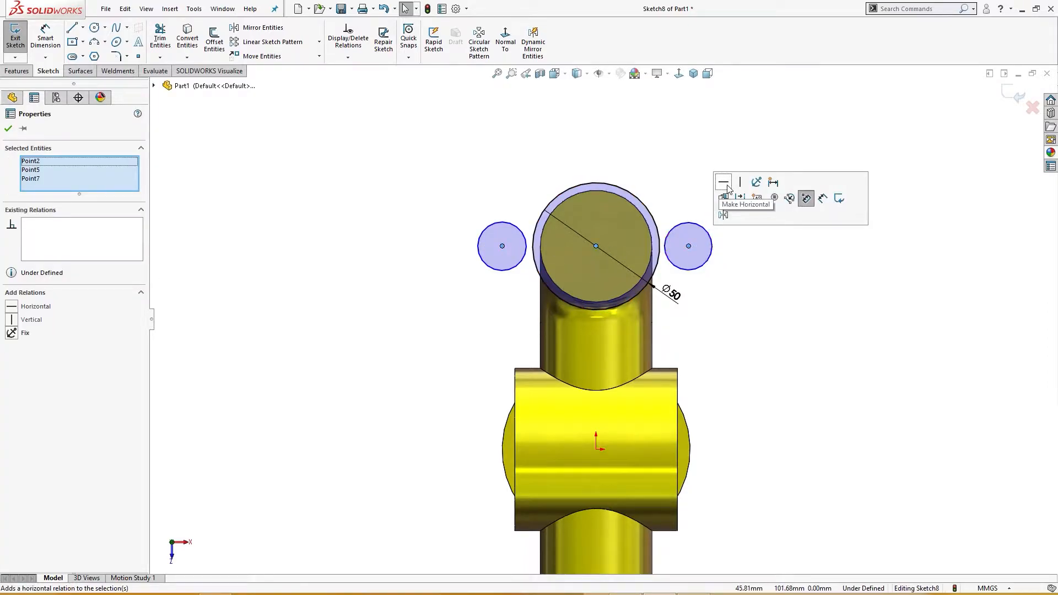
click(727, 189)
click(763, 265)
Dimension the right small circle's diameter as 20 mm.
right_drag(775, 337, 765, 233)
click(708, 265)
click(751, 287)
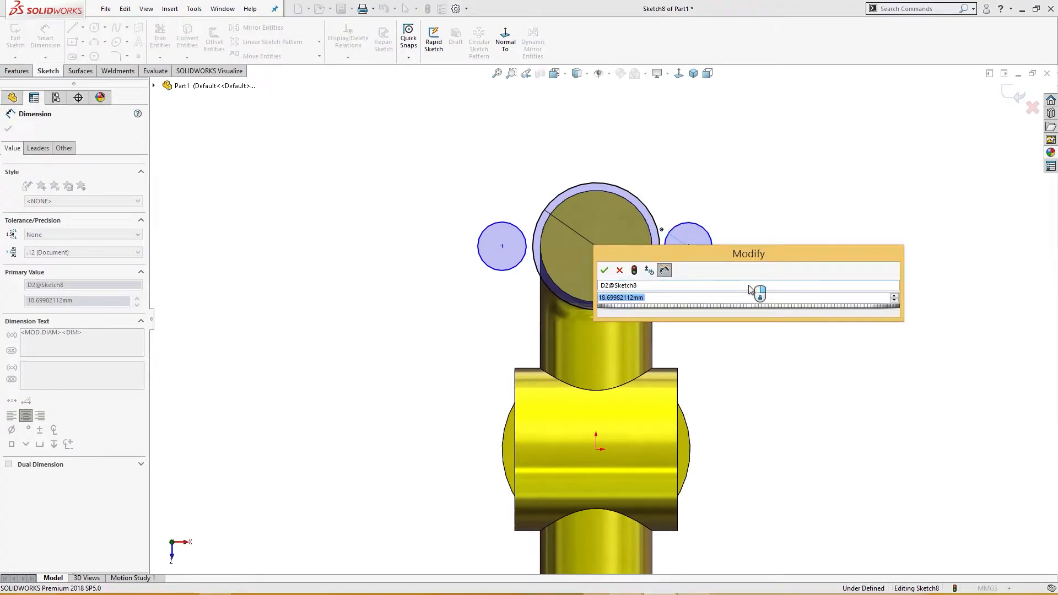
text(20)
key(Return)
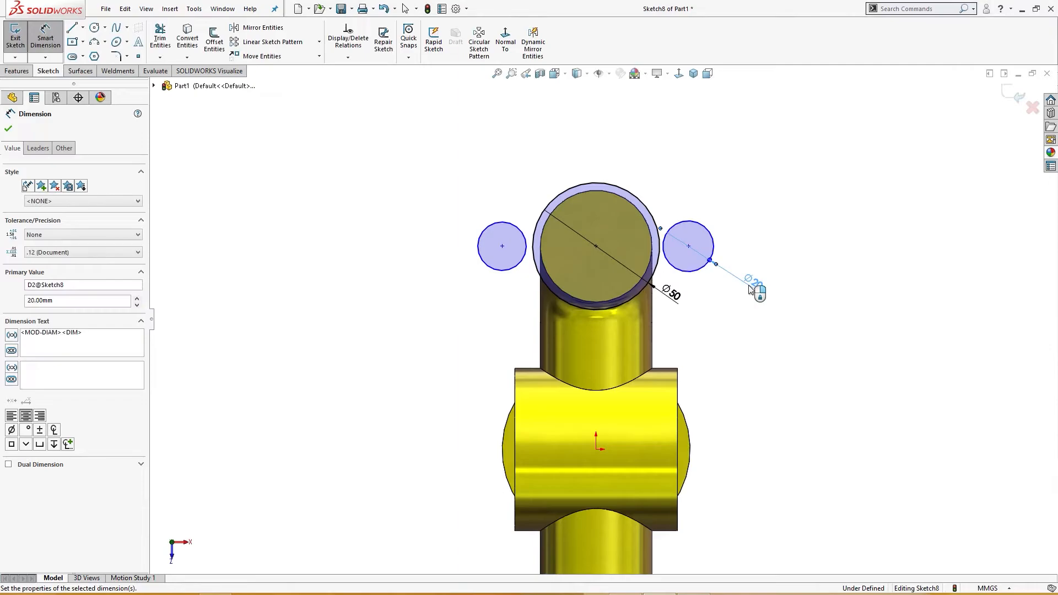
Add an Equal relation between the two small circles.
key(Escape)
click(717, 242)
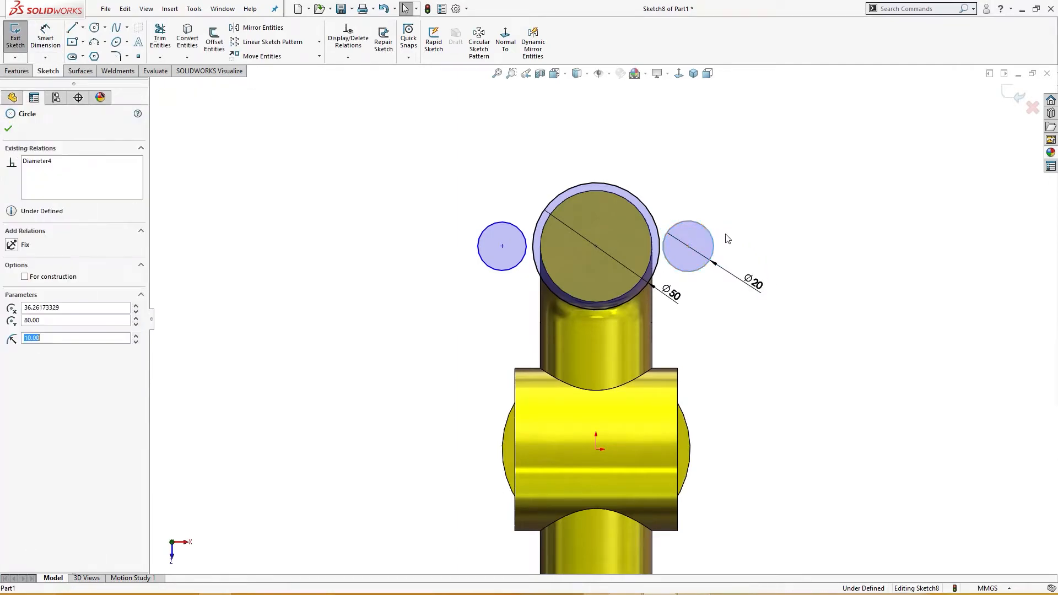
ctrl+click(515, 227)
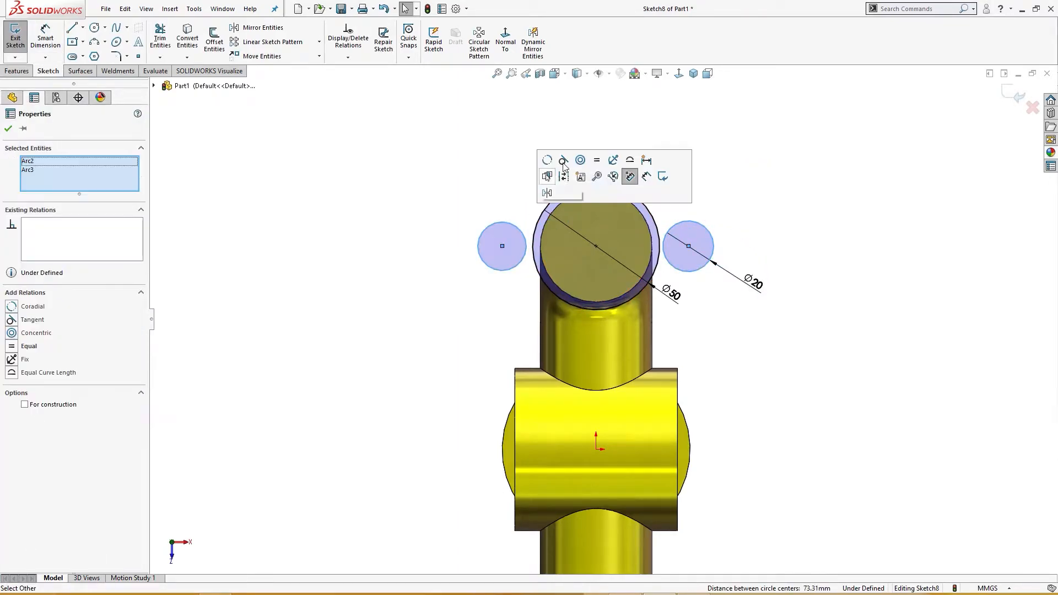
click(607, 161)
click(489, 176)
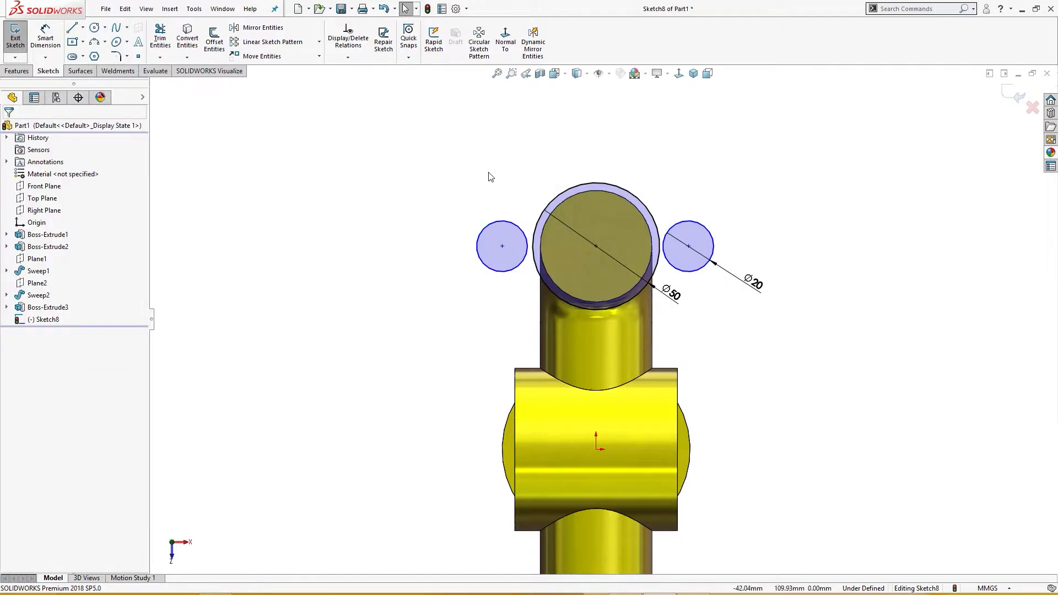
Dimension the horizontal distance between the two small circles' centers as 60 mm.
right_drag(500, 169, 504, 128)
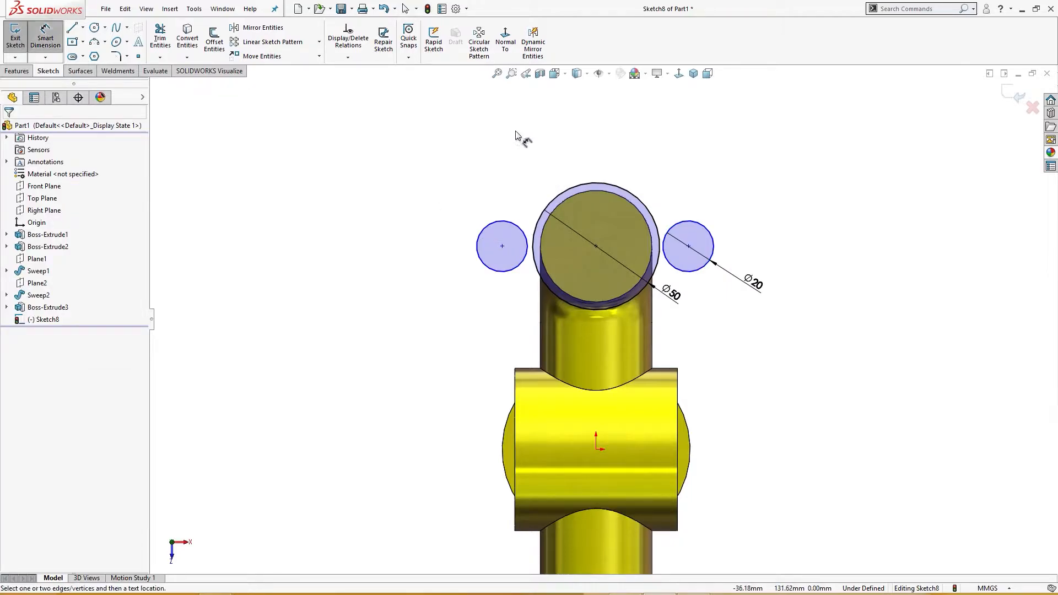
click(502, 247)
click(688, 221)
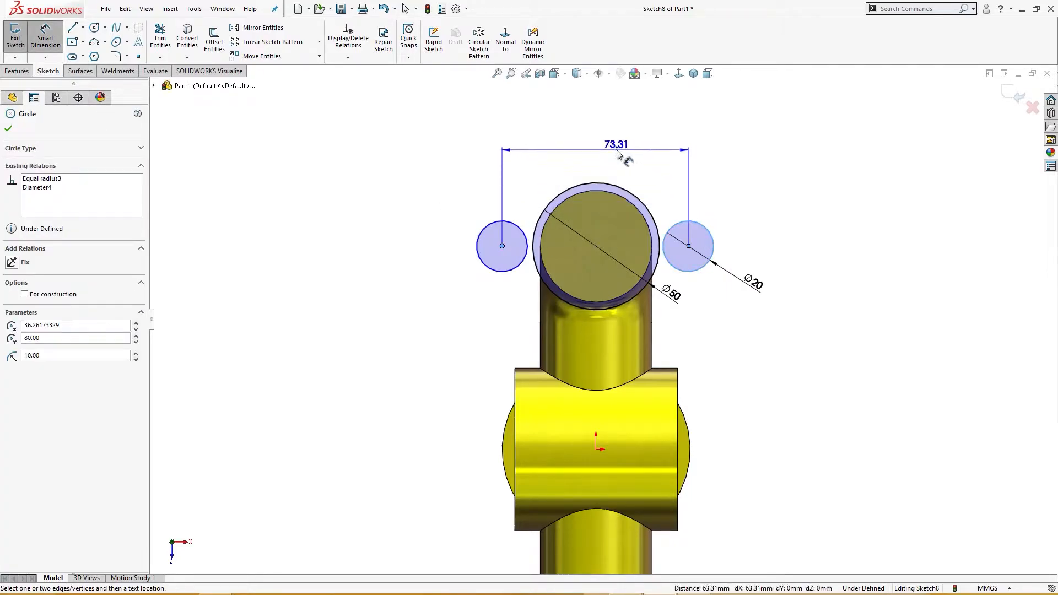
click(621, 156)
text(60)
key(Return)
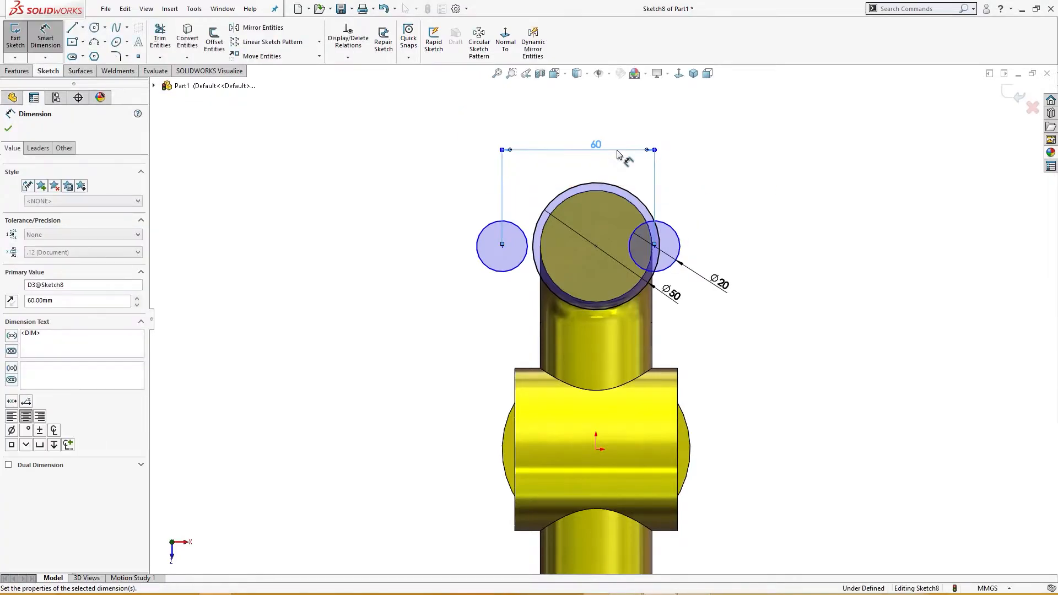
click(763, 165)
Dimension the distance from the 50 mm circle's center to the right small circle's center as 30 mm.
right_drag(752, 198, 742, 246)
right_drag(776, 290, 736, 300)
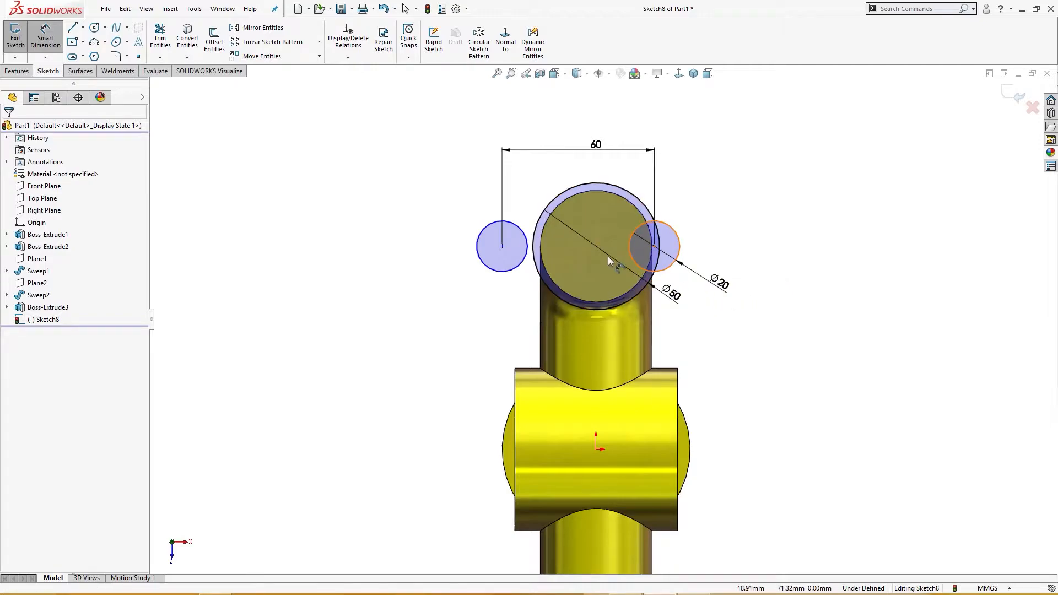
click(596, 246)
click(658, 272)
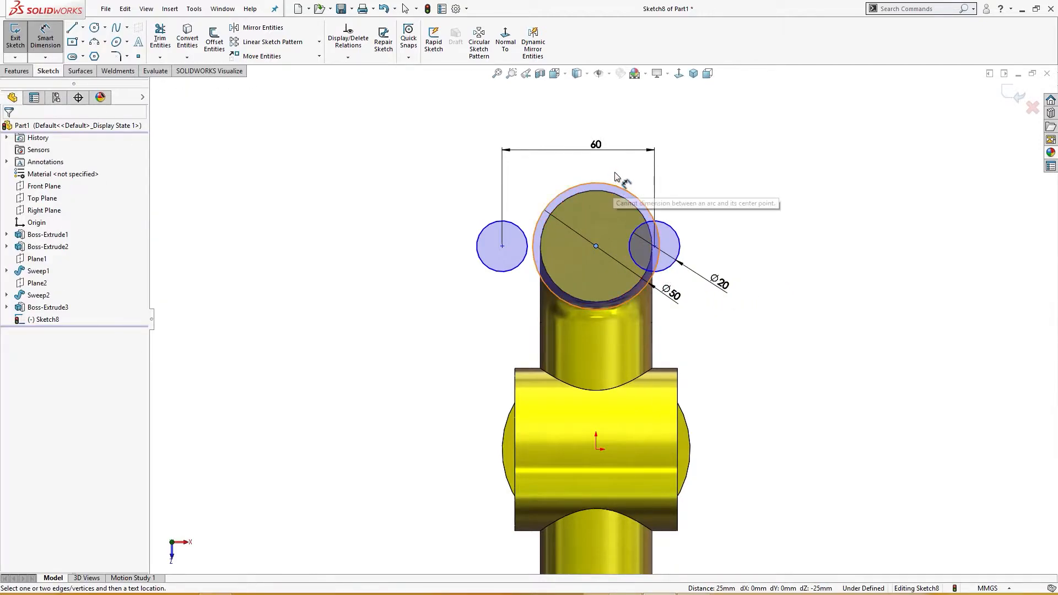
click(675, 268)
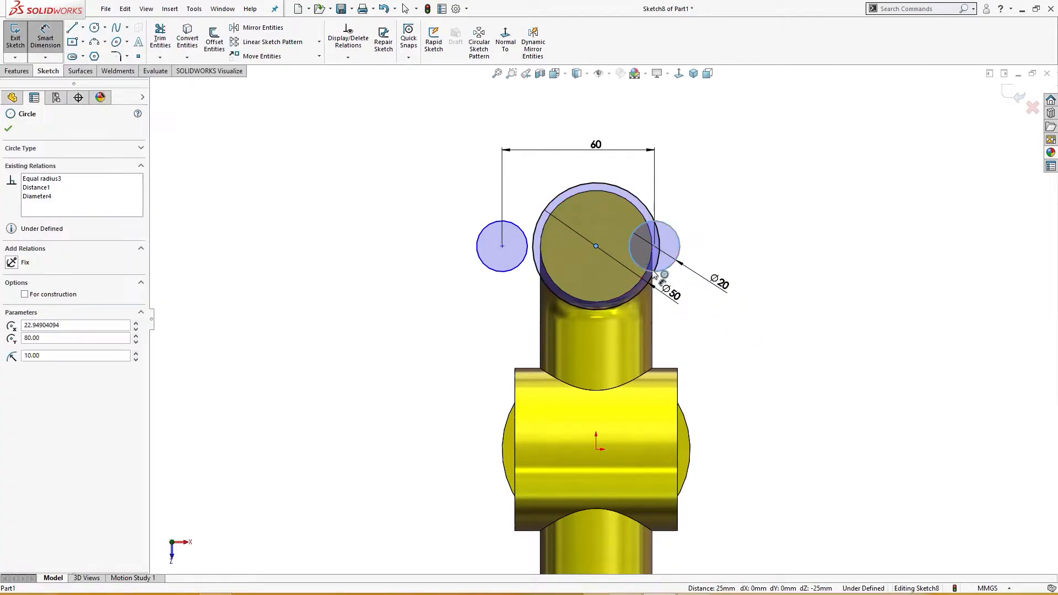
click(625, 173)
text(30)
key(Return)
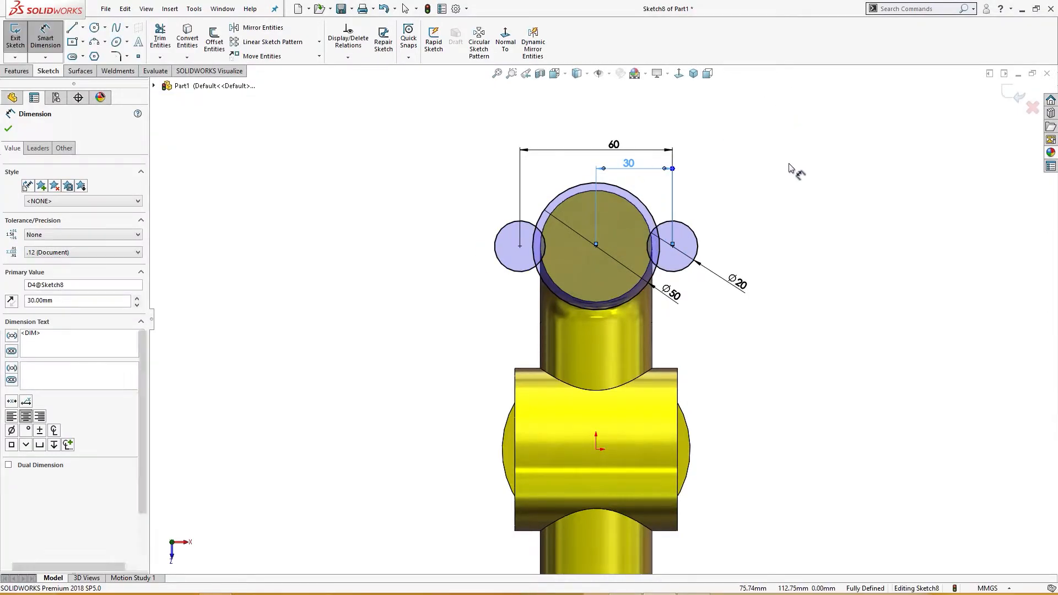
key(Escape)
Draw an upper and a lower line, each tangent to the left small circle and the 50 mm circle.
right_drag(789, 162, 751, 197)
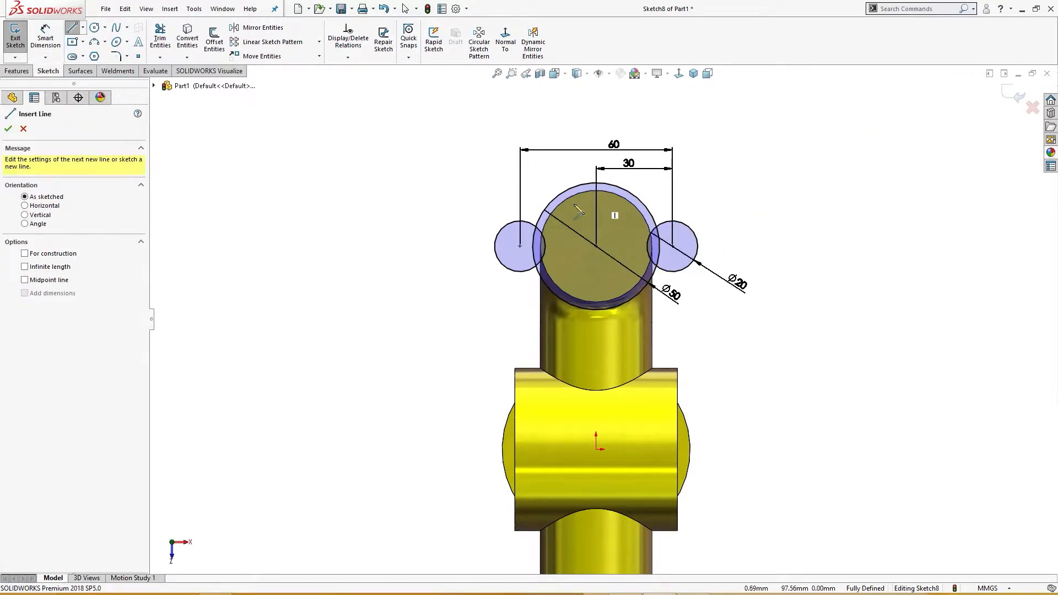
click(501, 238)
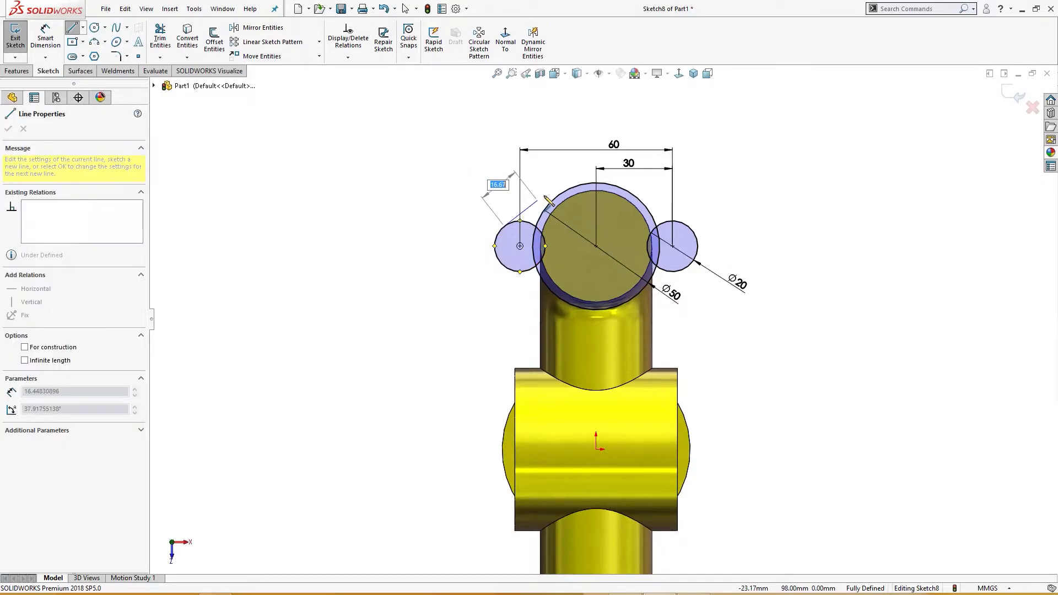
click(576, 189)
key(Escape)
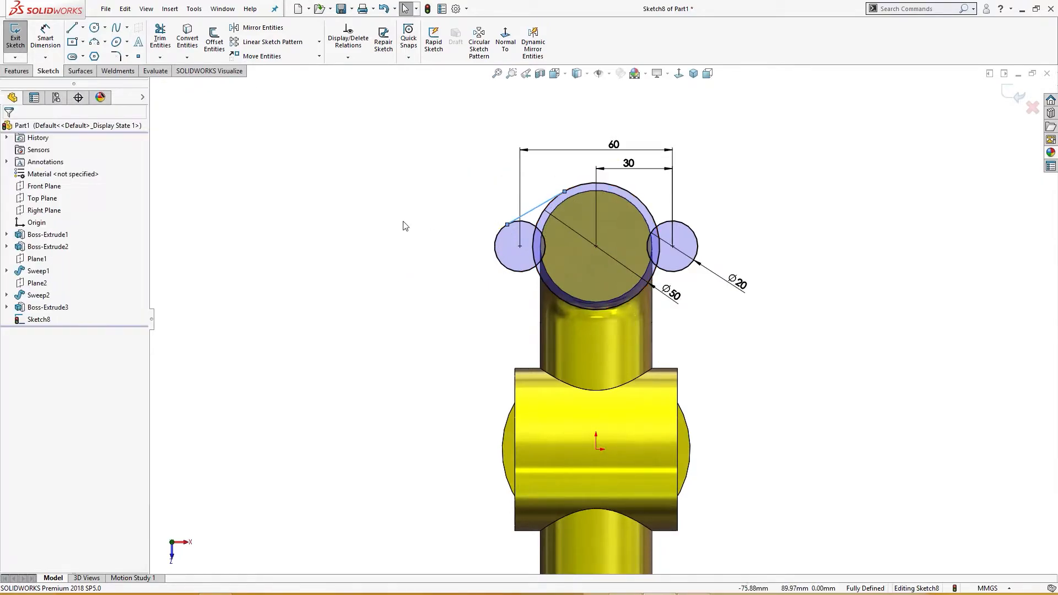
right_drag(431, 202, 416, 221)
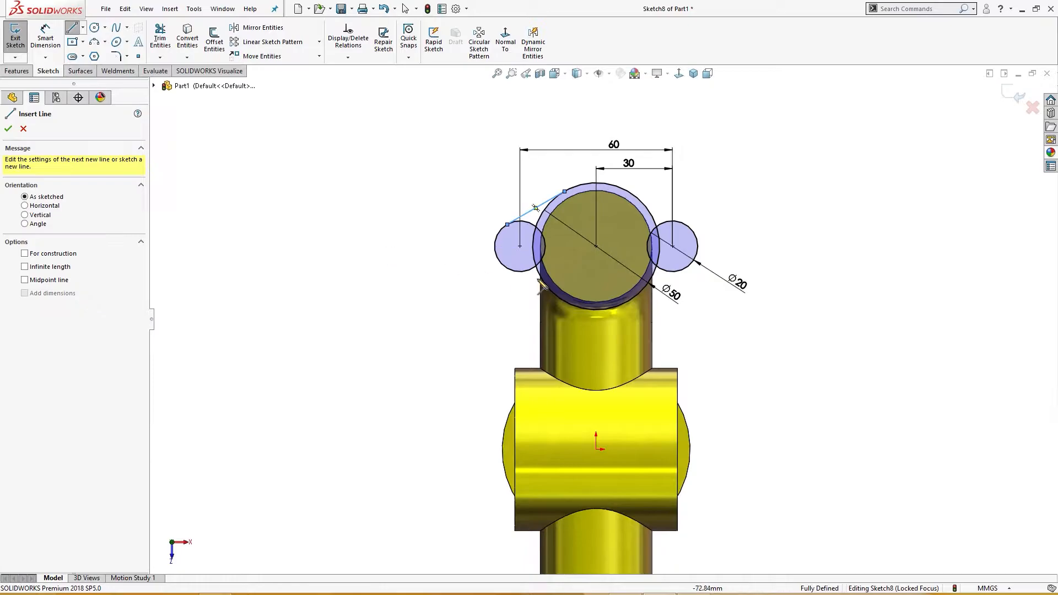
click(503, 269)
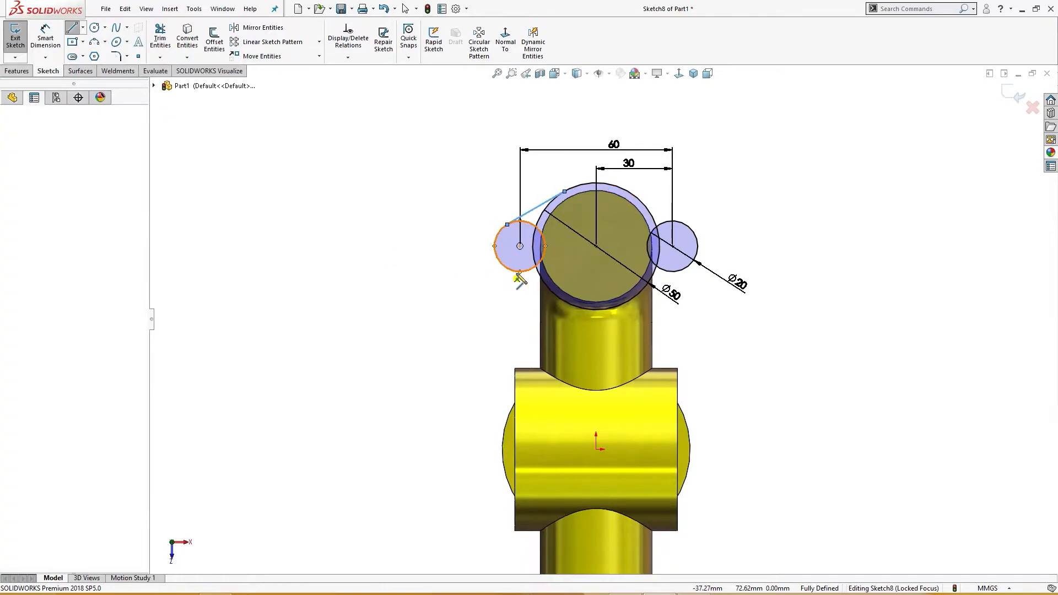
click(566, 303)
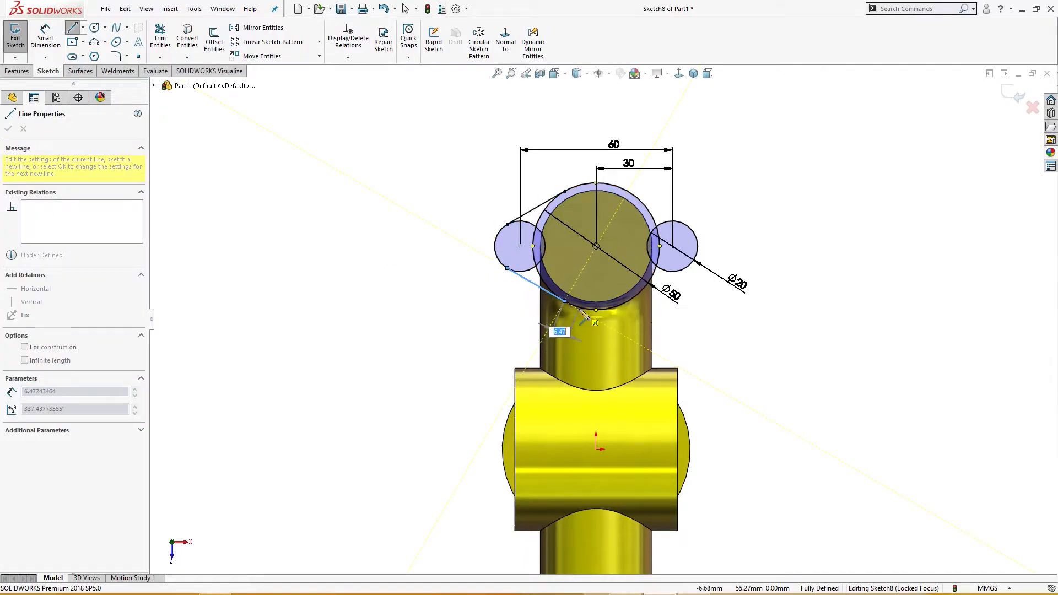
key(Escape)
Draw a vertical construction line about 57 mm long upward from the 50 mm circle's center.
right_drag(720, 328, 708, 345)
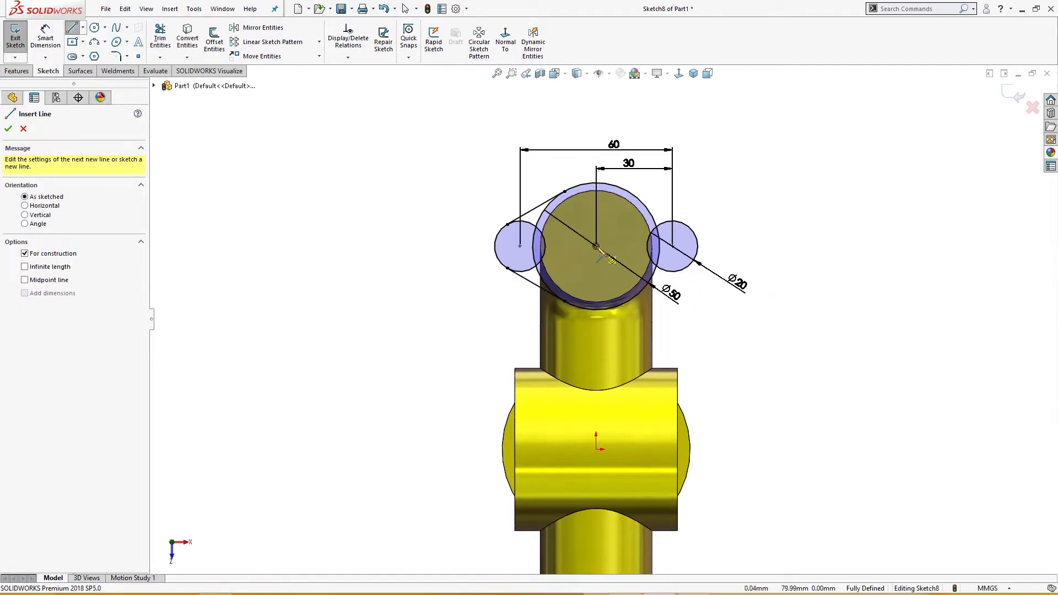
click(596, 246)
click(596, 102)
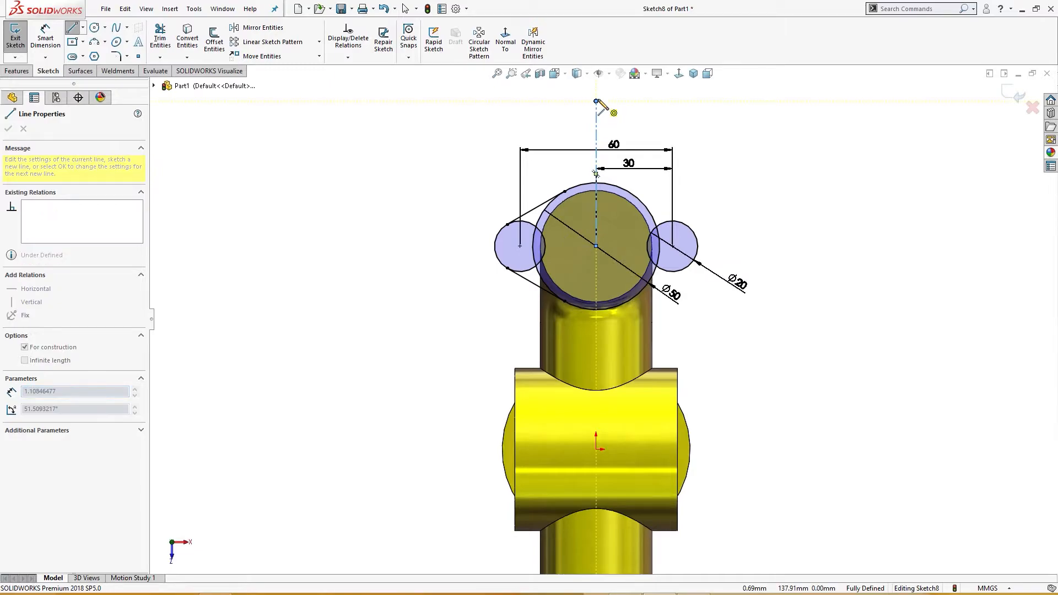
key(Escape)
key(Escape)
click(596, 123)
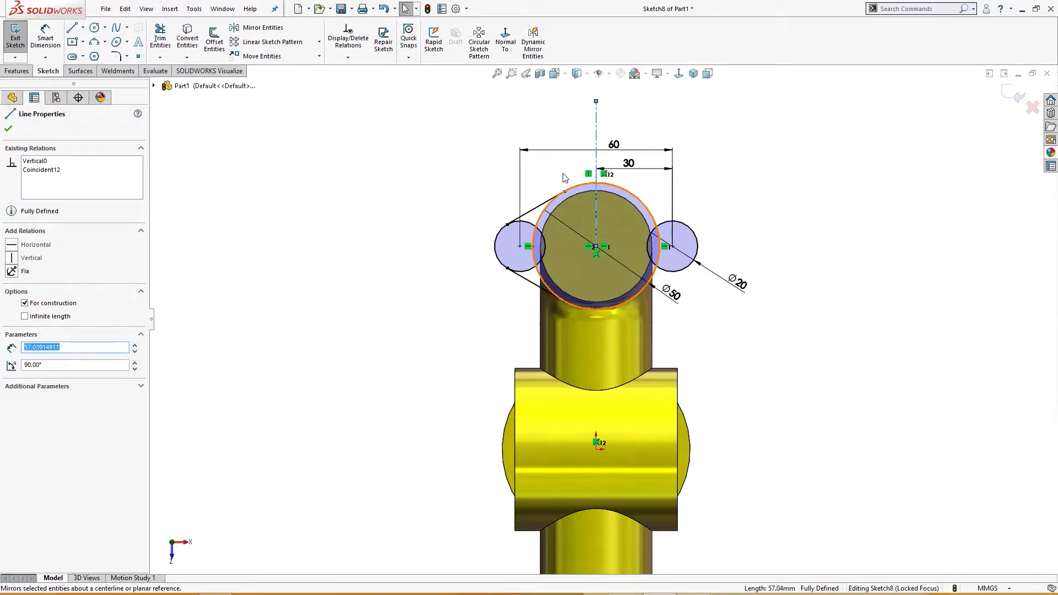
click(461, 240)
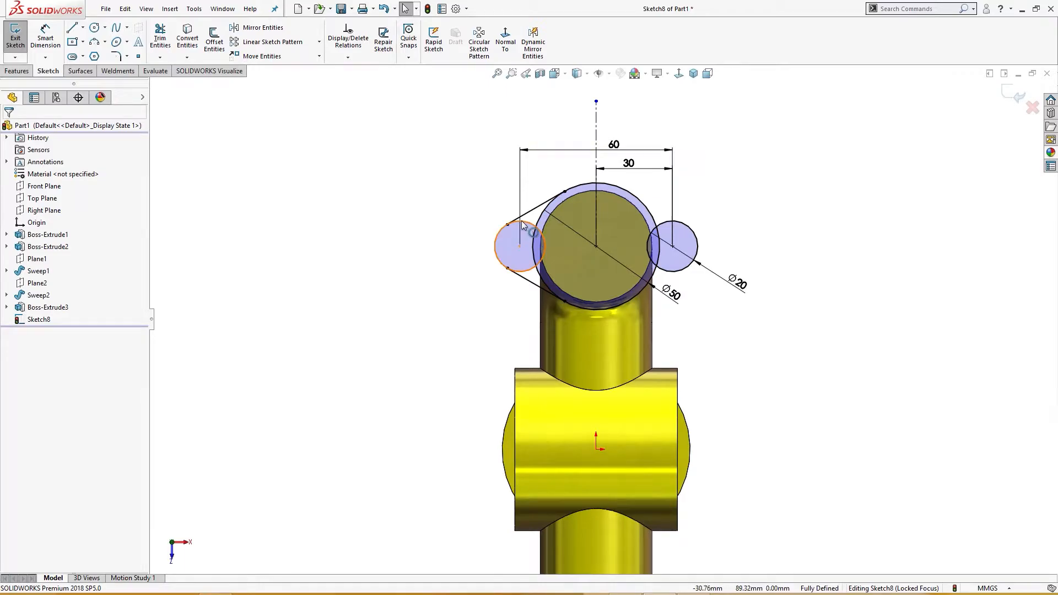
Mirror the two tangent lines about the vertical construction line.
click(535, 208)
ctrl+click(536, 291)
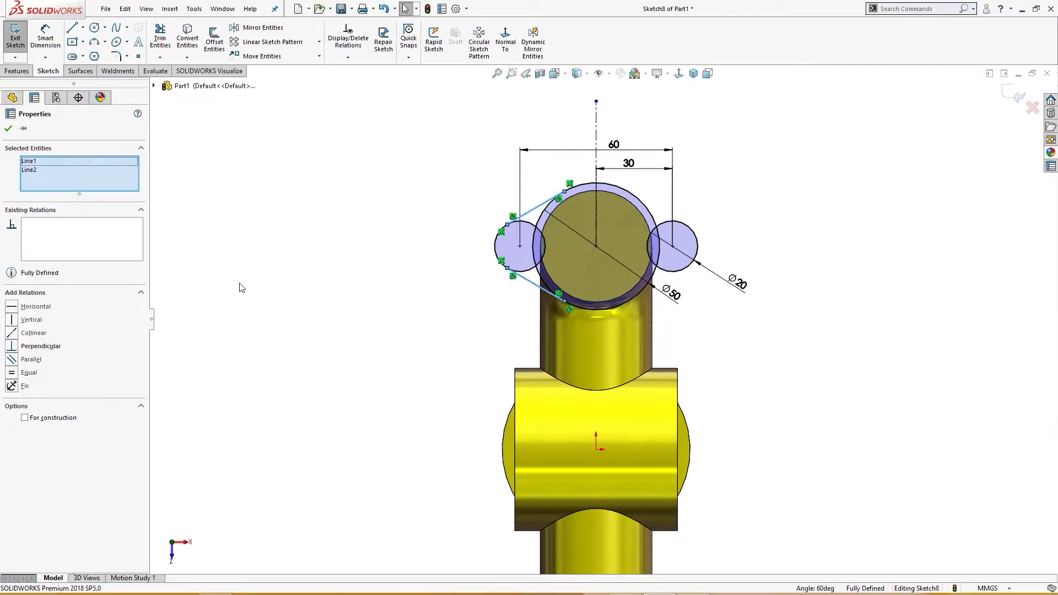
click(242, 28)
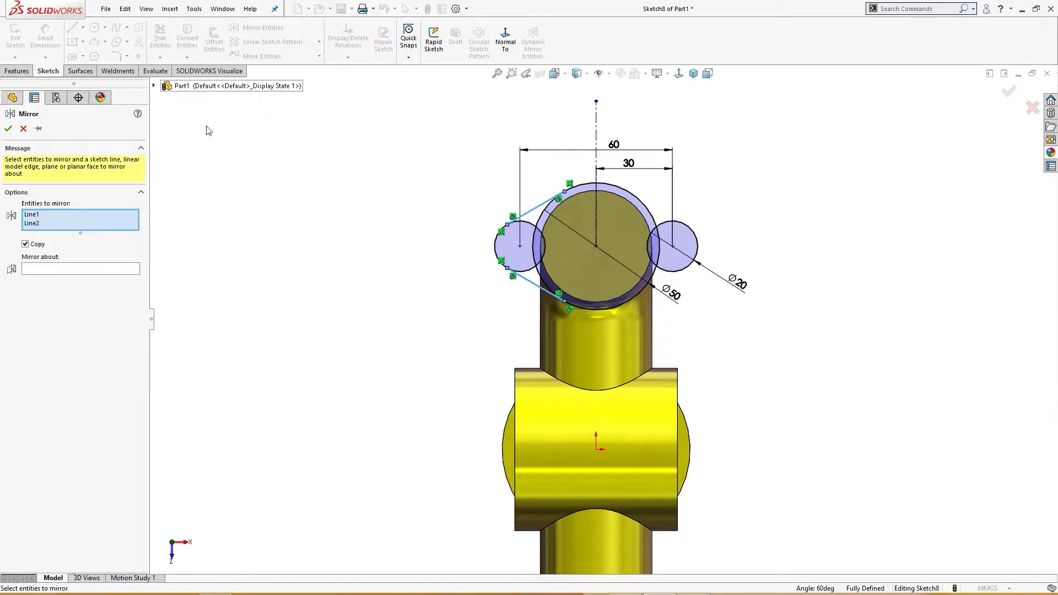
click(91, 270)
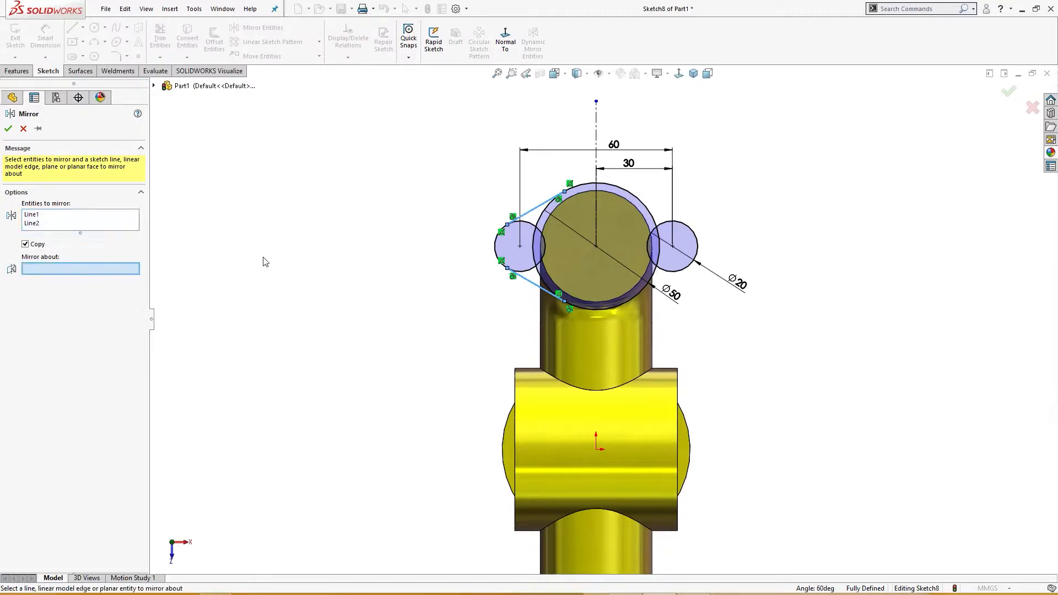
click(597, 131)
click(8, 129)
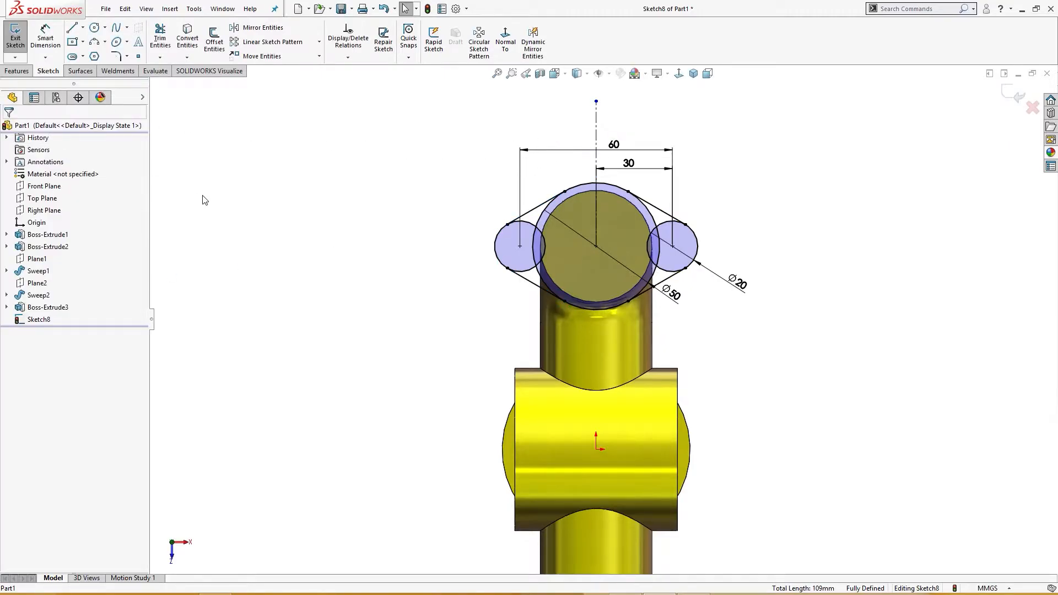
Trim the inner arcs of the three circles to leave one closed flange outline, and delete the 30 mm center dimension.
scroll(506, 263, down, 3)
right_drag(375, 238, 406, 260)
scroll(624, 212, down, 2)
drag(616, 210, 547, 257)
drag(607, 189, 552, 221)
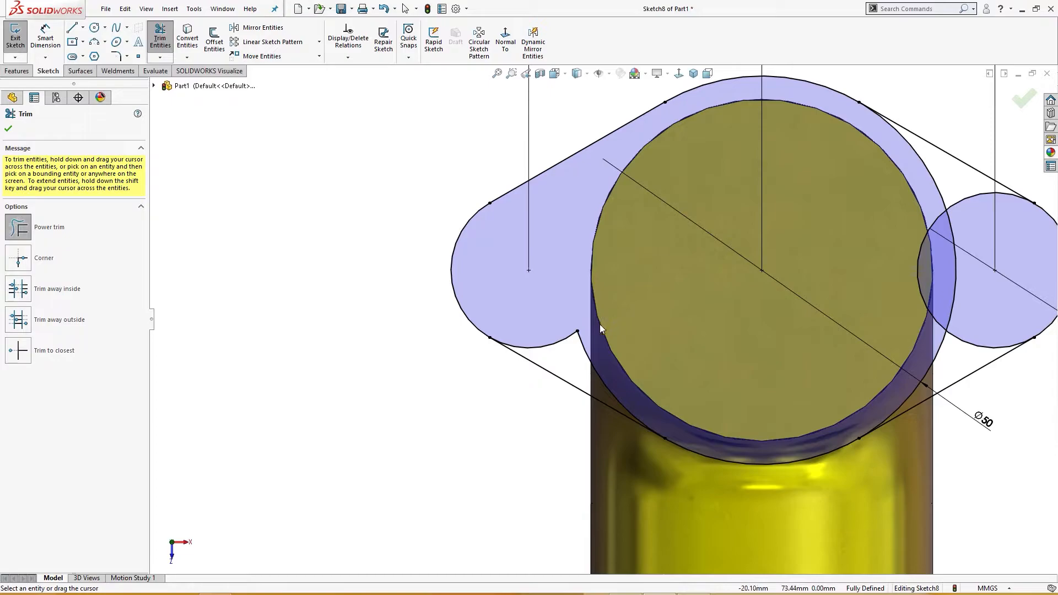
drag(553, 329, 618, 349)
scroll(963, 306, down, 2)
drag(986, 284, 918, 377)
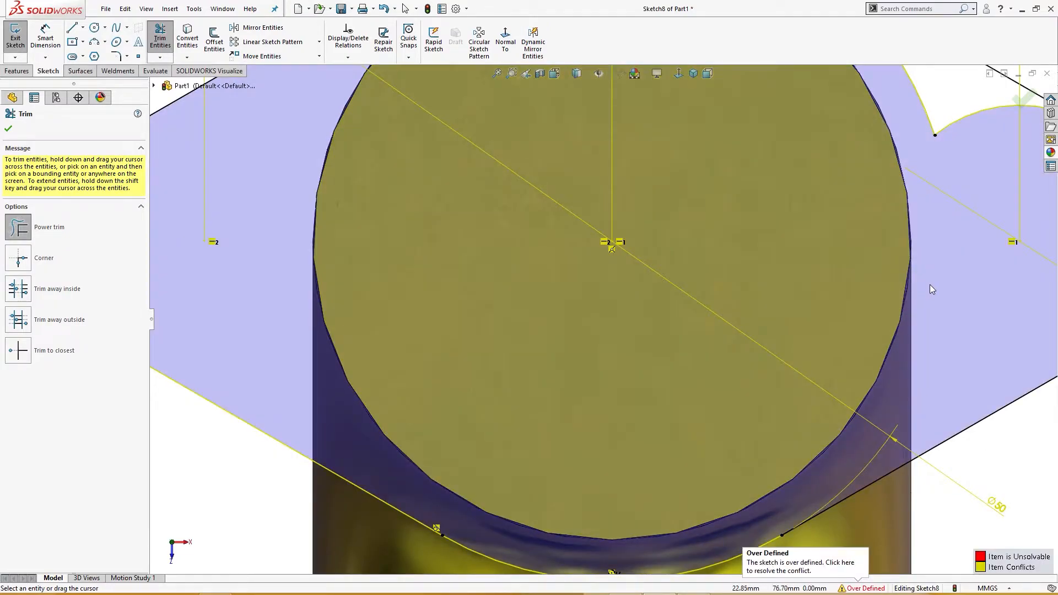
scroll(930, 284, up, 4)
drag(743, 202, 781, 228)
scroll(774, 274, up, 3)
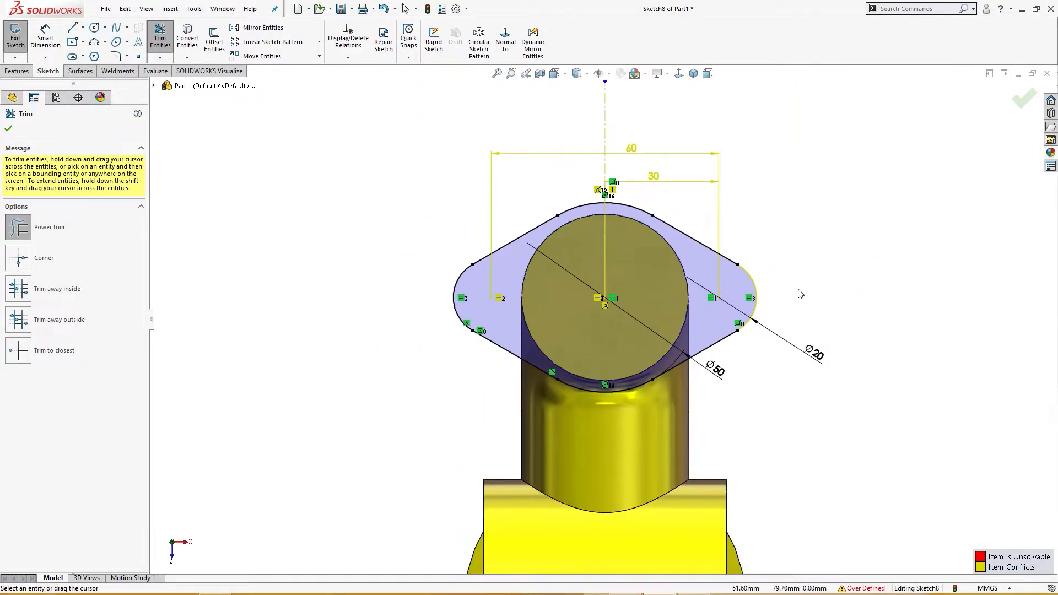
key(Escape)
click(660, 182)
key(Delete)
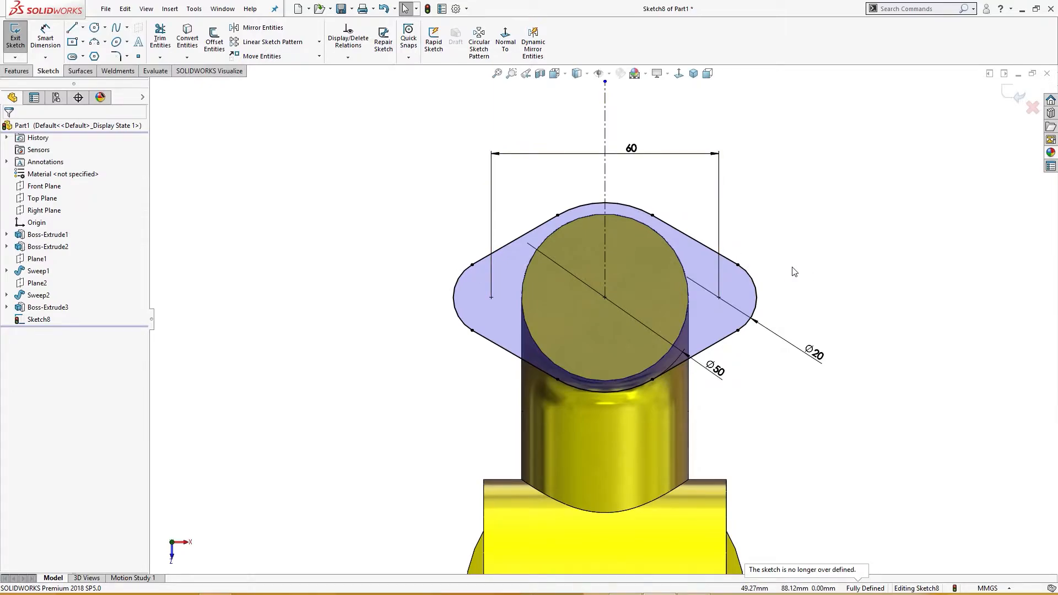
Extrude the flange outline 8 mm as a boss with the direction reversed, back along the elbow.
mouse_move(789, 272)
middle_down()
mouse_move(782, 295)
mouse_move(758, 213)
mouse_move(802, 223)
middle_up()
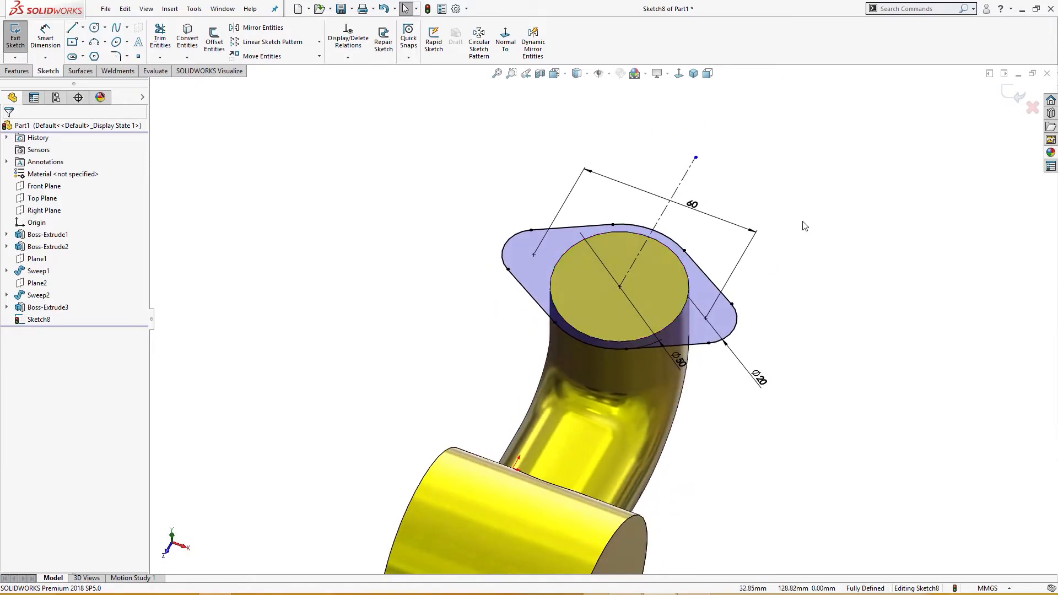
key(s)
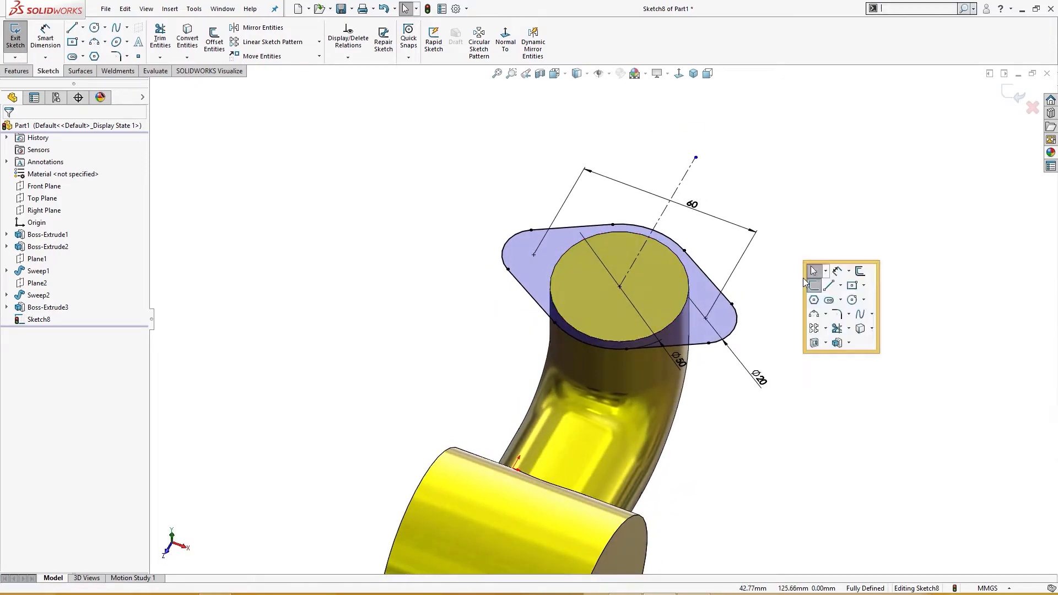
click(837, 343)
text(8)
key(Return)
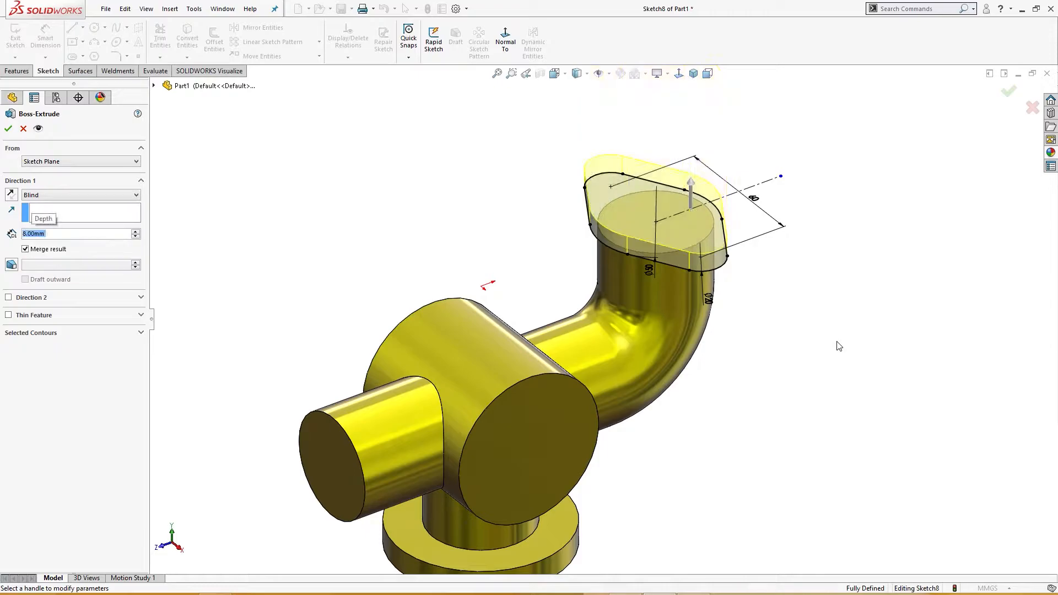
click(15, 195)
middle_drag(182, 236, 262, 231)
click(8, 129)
Start a sketch on the elbow-end flange's top face and draw a circle about 9 mm in diameter concentric with its right rounded end.
click(593, 144)
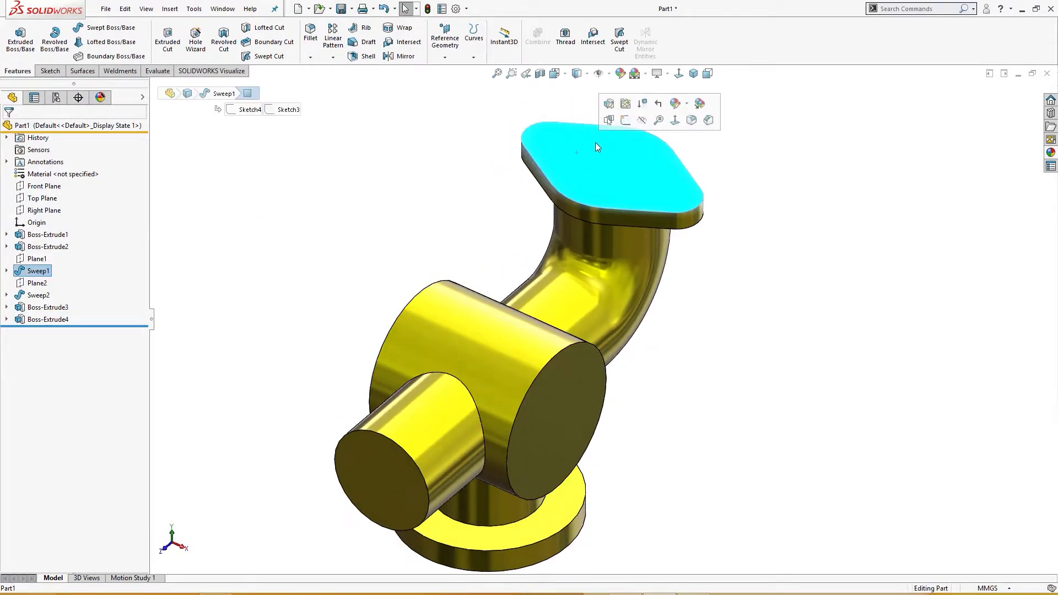
click(617, 122)
right_drag(343, 184, 388, 184)
scroll(711, 157, down, 3)
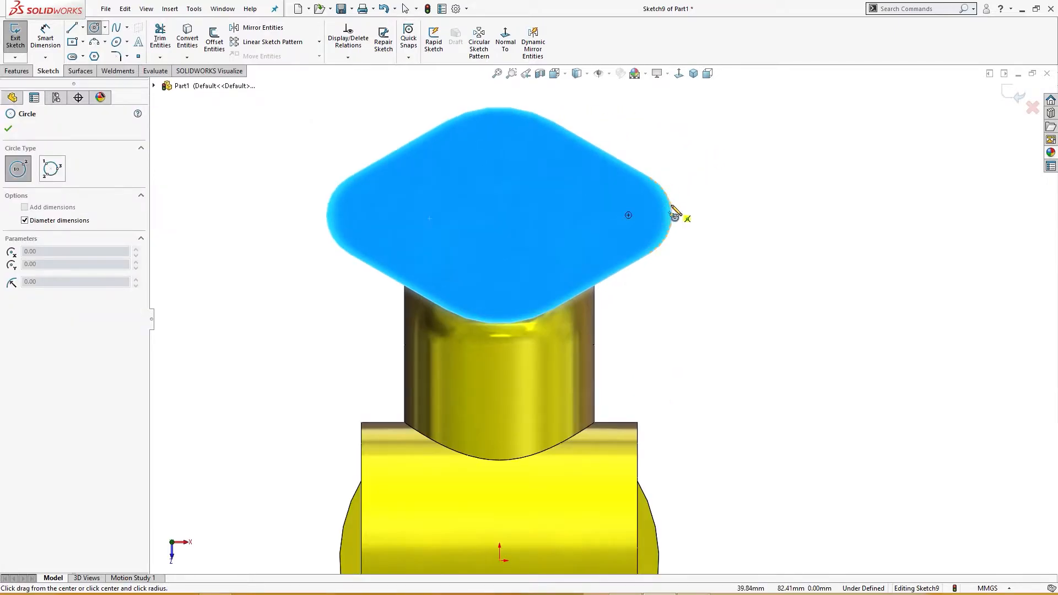
click(629, 215)
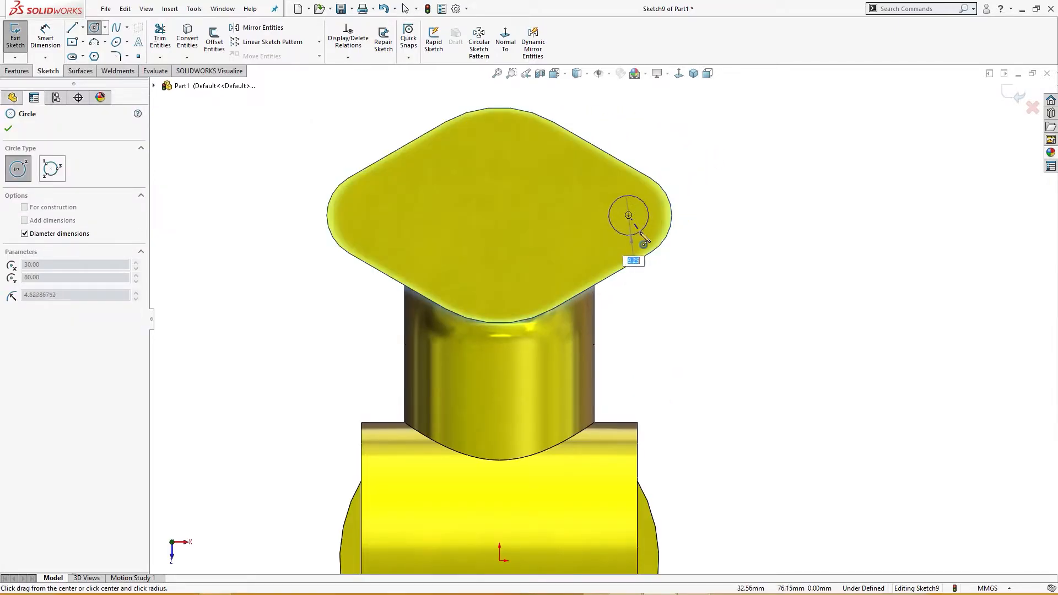
click(631, 236)
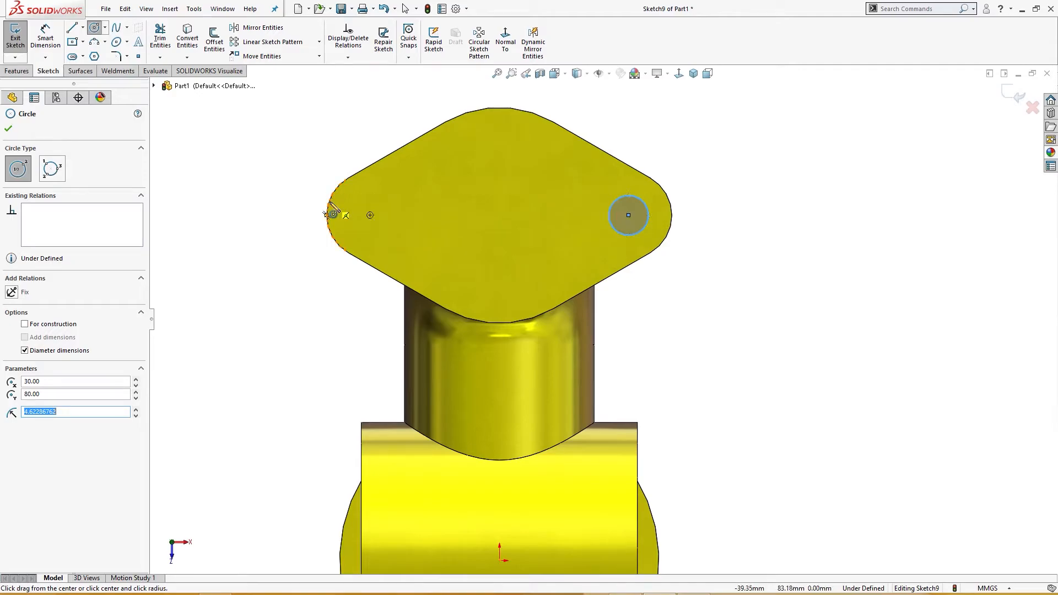
Draw a circle about 8 mm in diameter concentric with the flange's left rounded end, and make both circles equal.
click(371, 215)
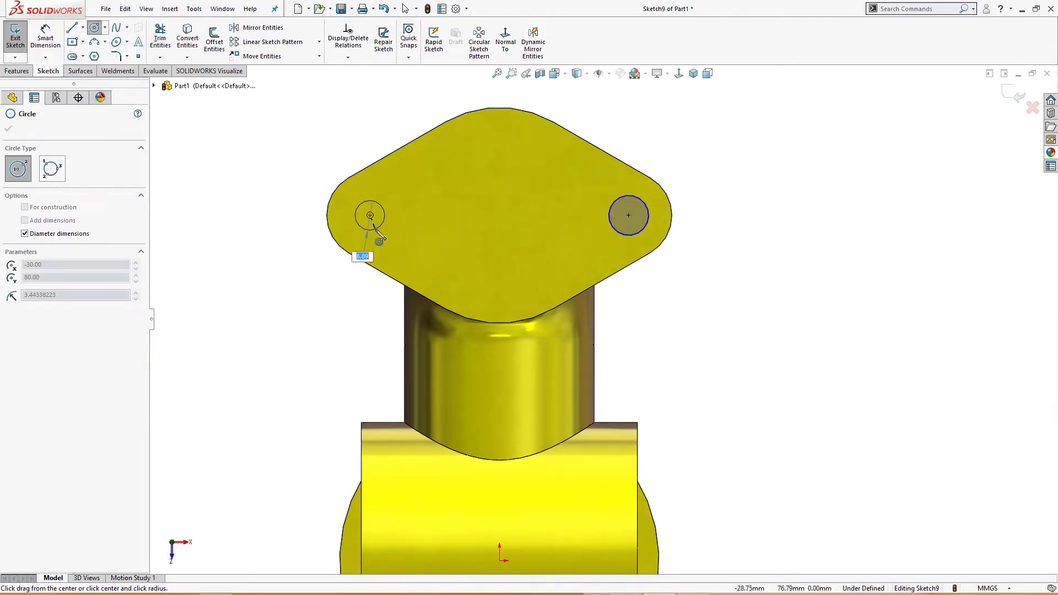
click(372, 232)
key(Escape)
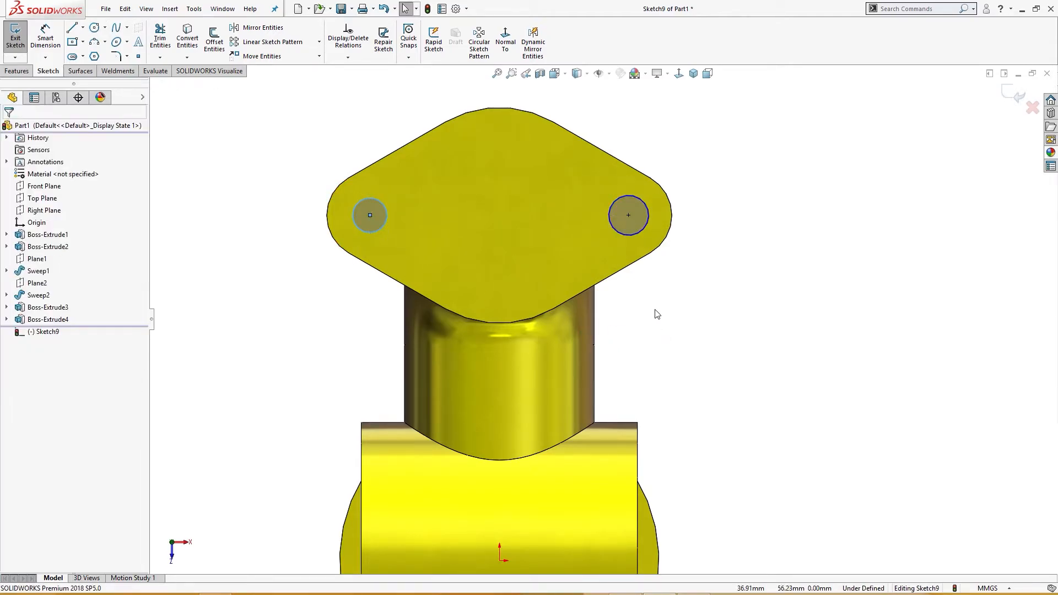
ctrl+click(634, 236)
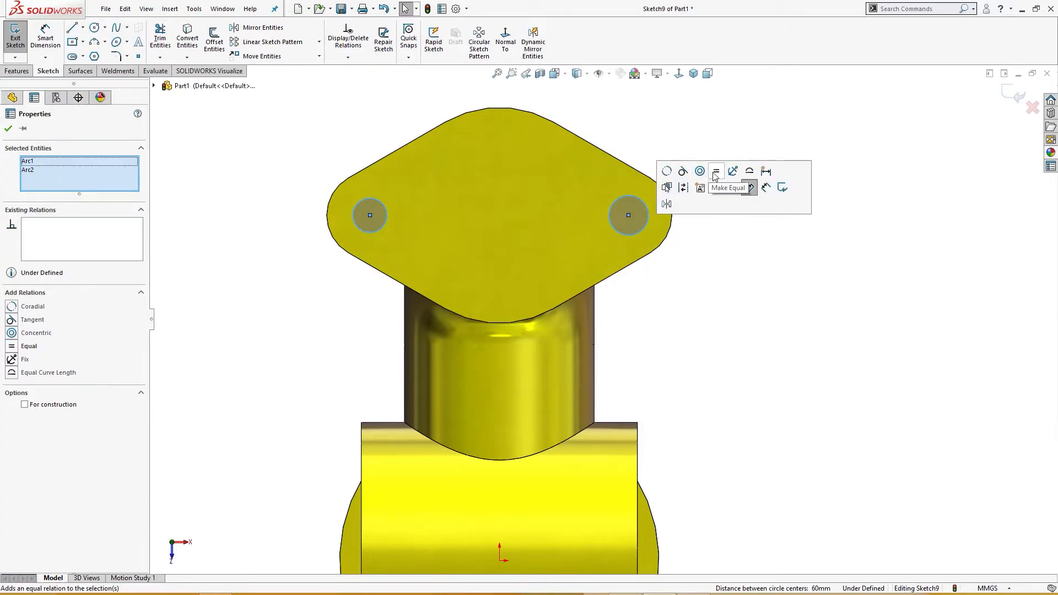
click(717, 173)
click(709, 304)
Dimension the right bolt-hole circle's diameter as 10 mm.
right_drag(709, 304, 711, 226)
click(638, 233)
click(712, 279)
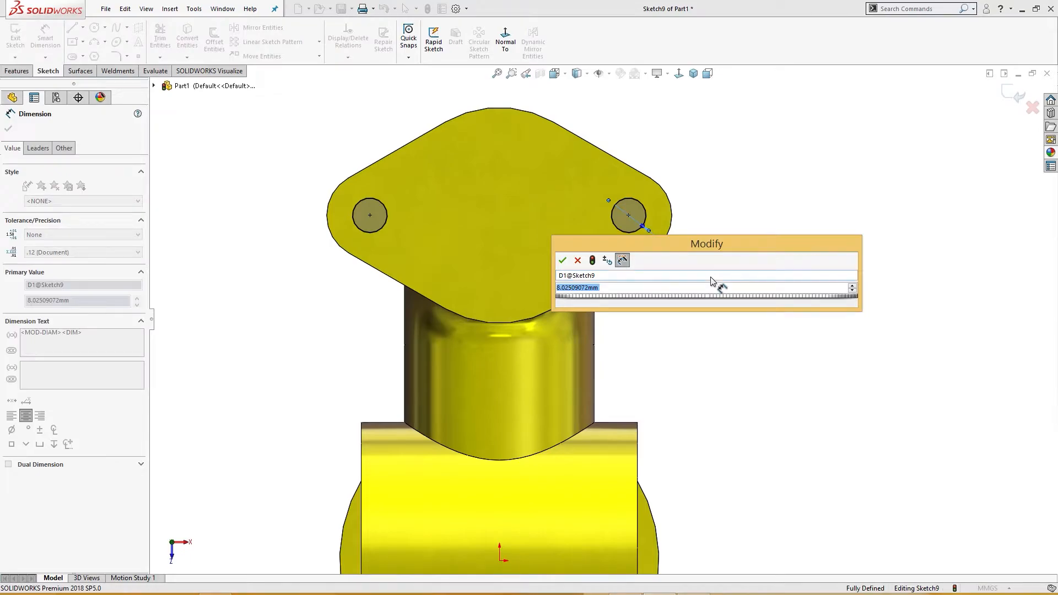
text(1)
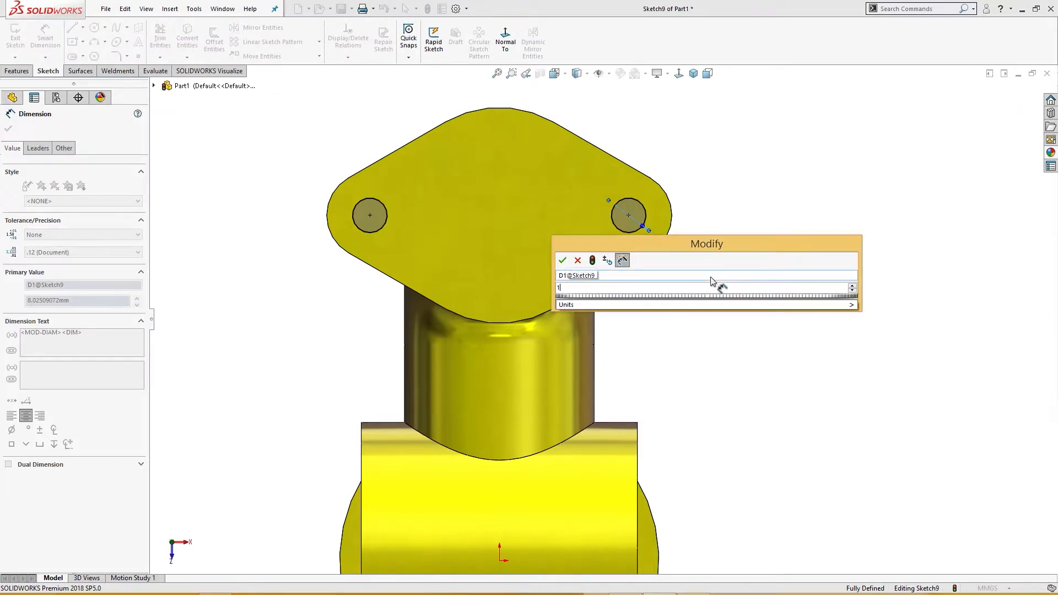
text(0)
key(Return)
click(697, 283)
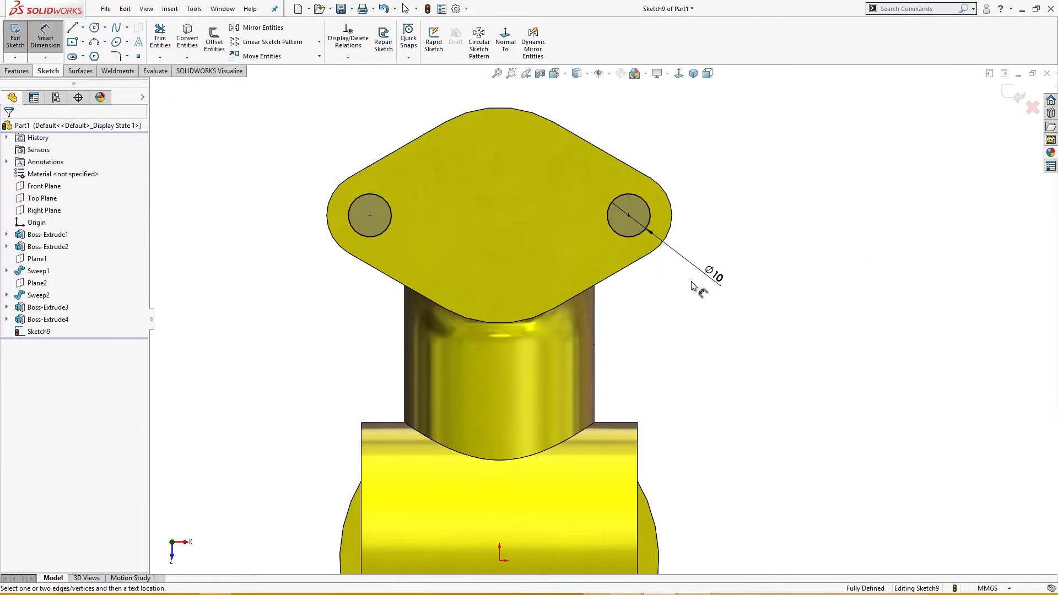
Cut-extrude the two 10 mm circles all the way through the elbow-end flange.
key(s)
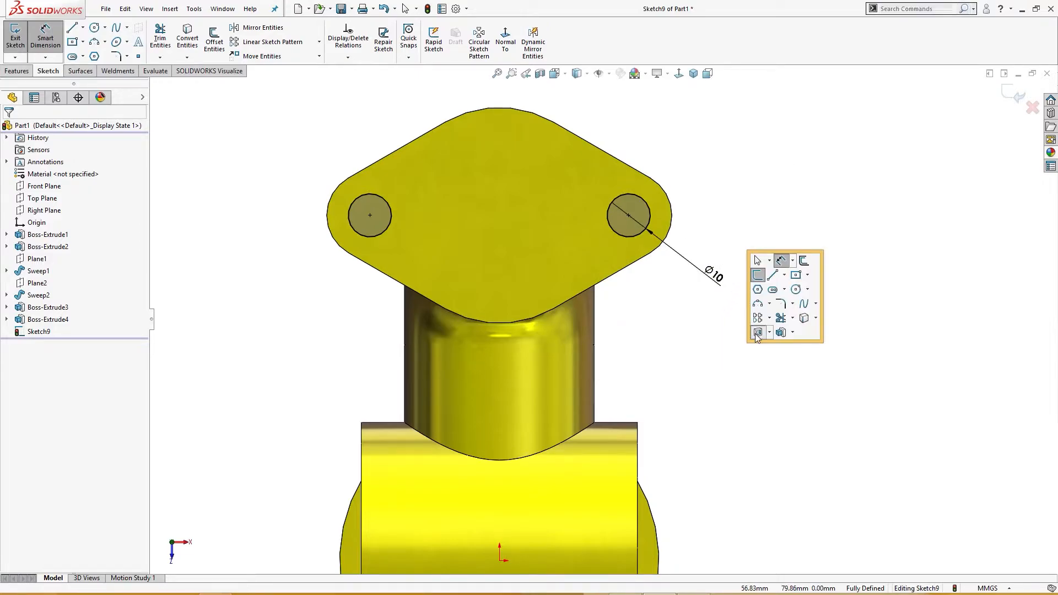
click(758, 331)
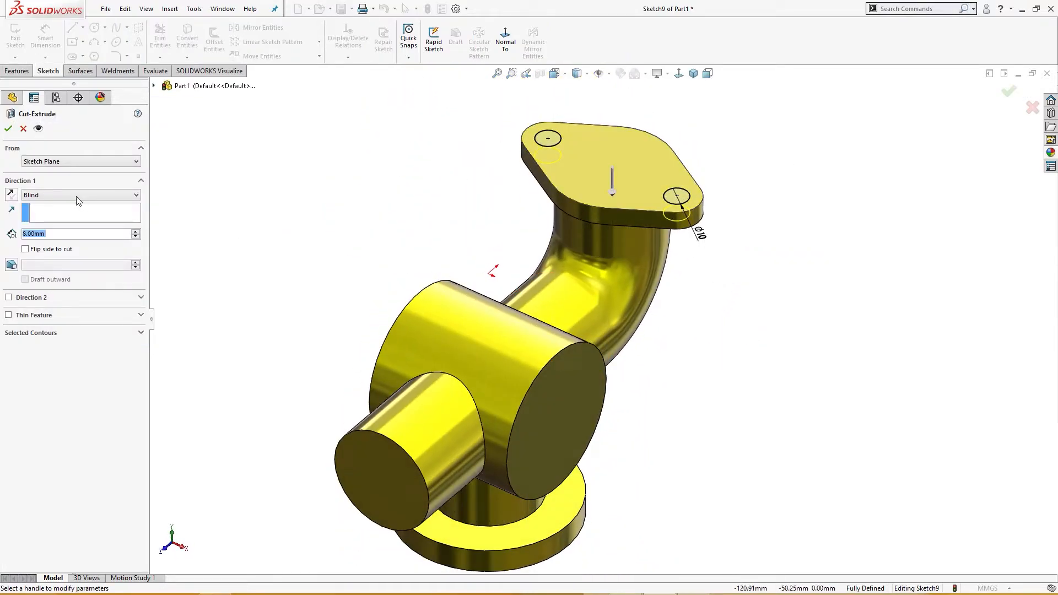
click(79, 197)
click(69, 227)
click(8, 128)
middle_drag(158, 180, 209, 214)
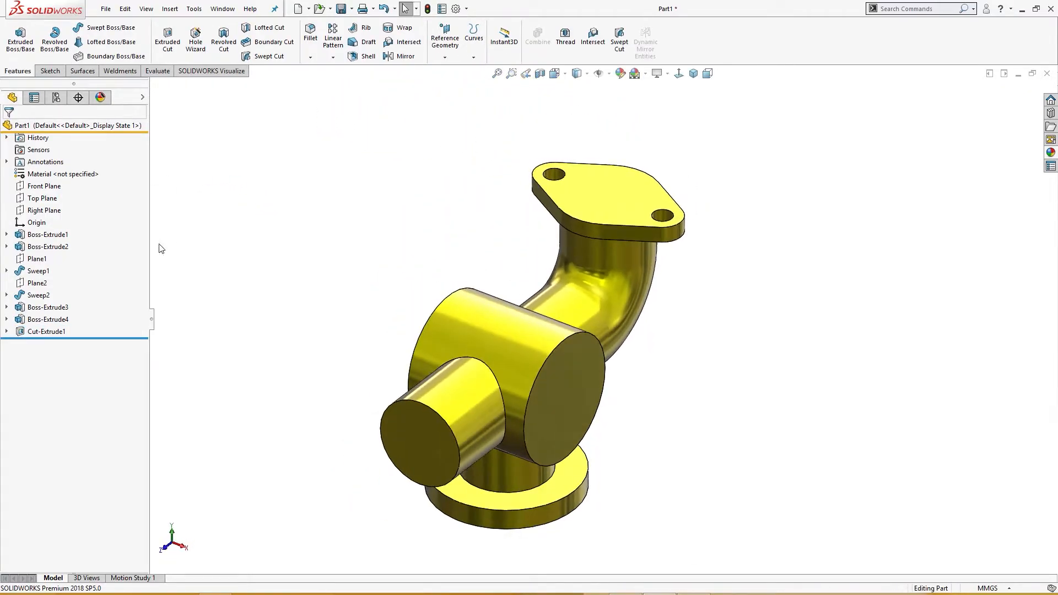
Start a sketch on the elbow-end flange's top face and draw a circle about 27 mm in diameter at its center.
click(603, 299)
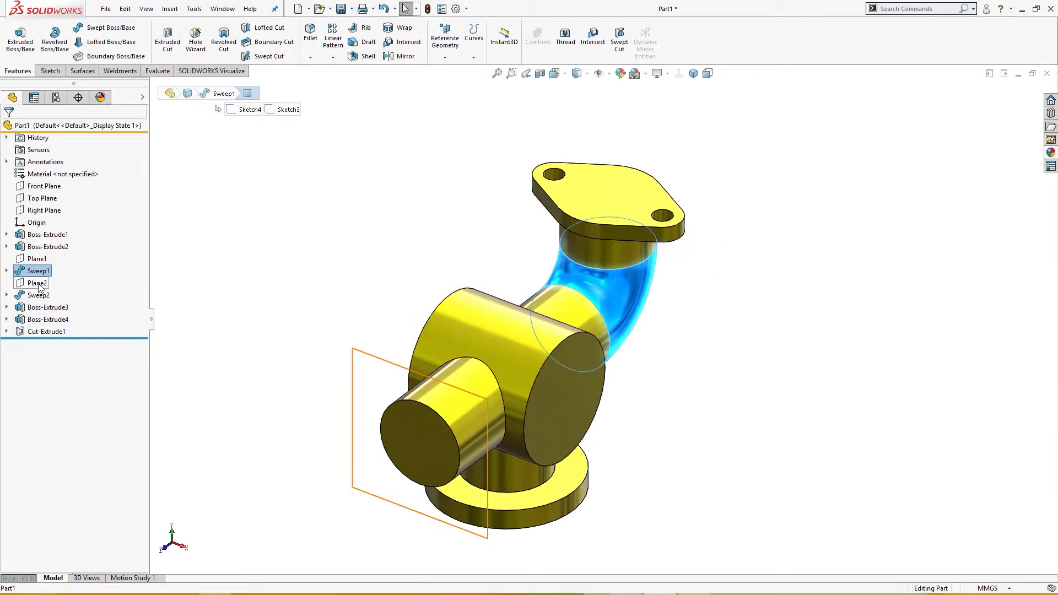
click(6, 271)
click(55, 295)
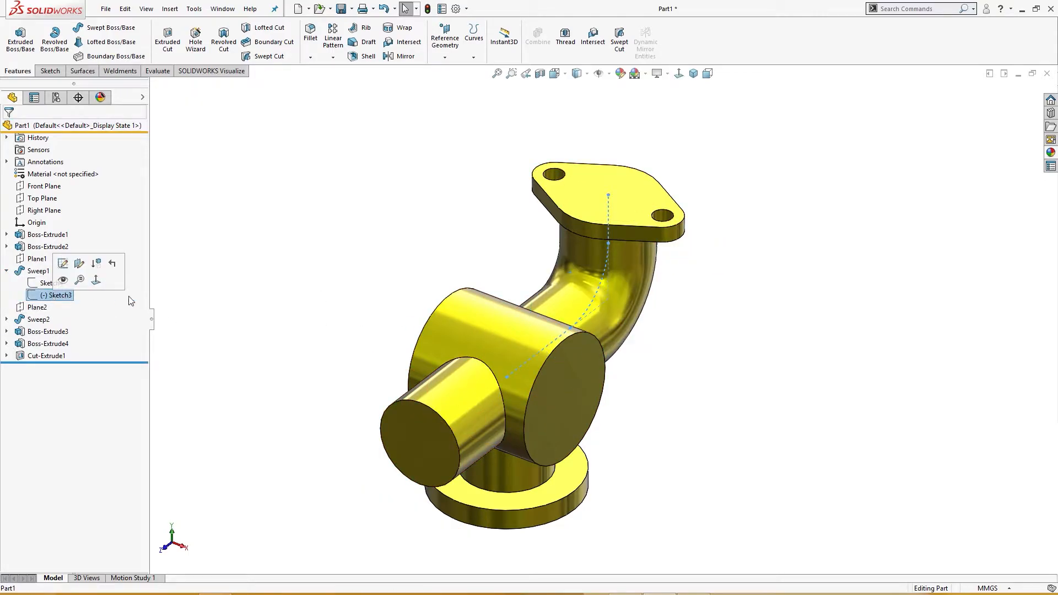
click(621, 200)
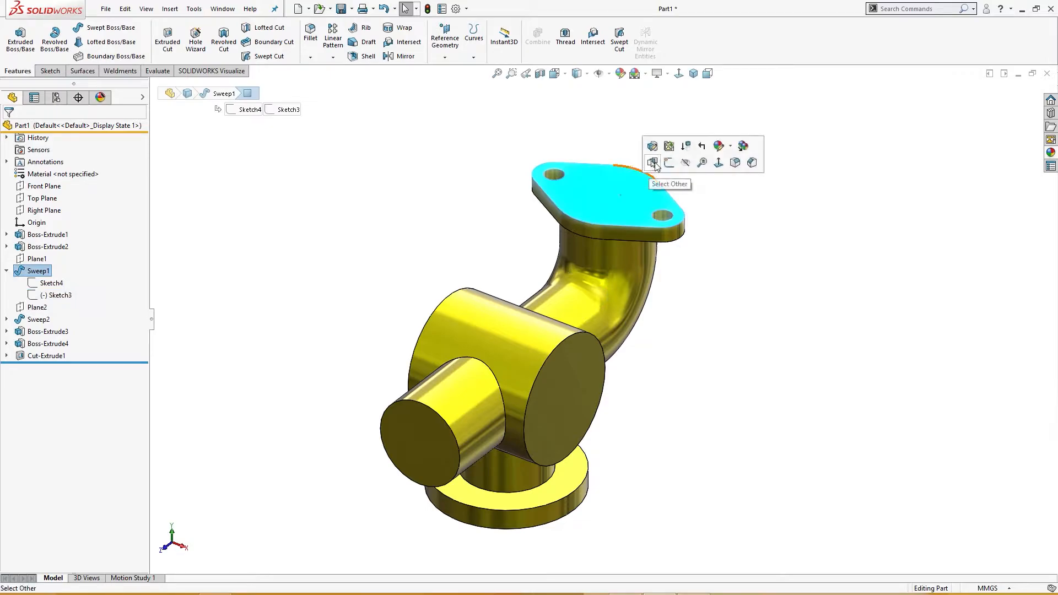
click(668, 164)
right_drag(375, 193, 444, 195)
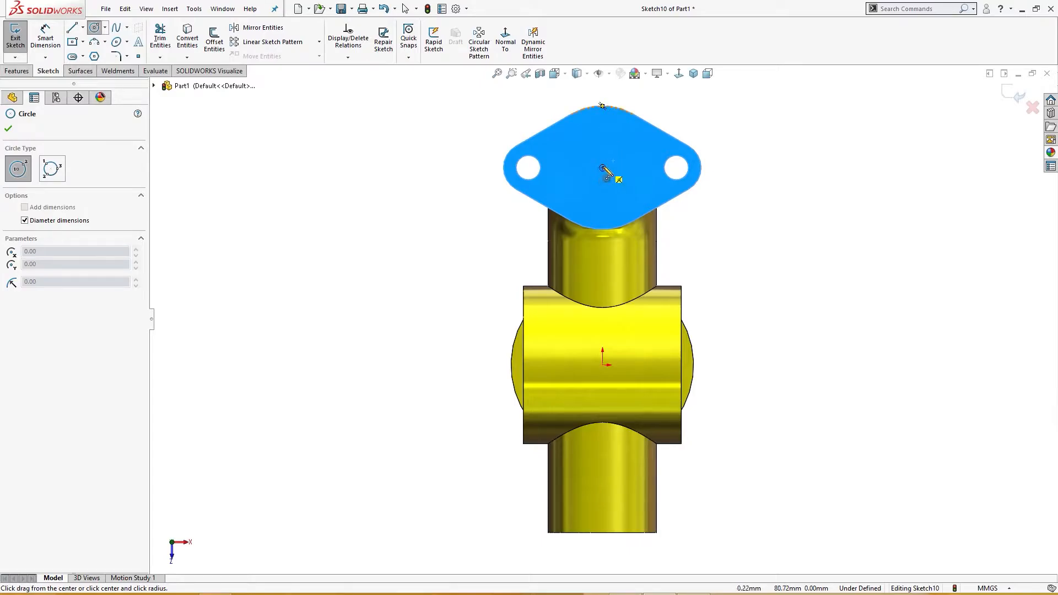
click(602, 168)
click(616, 197)
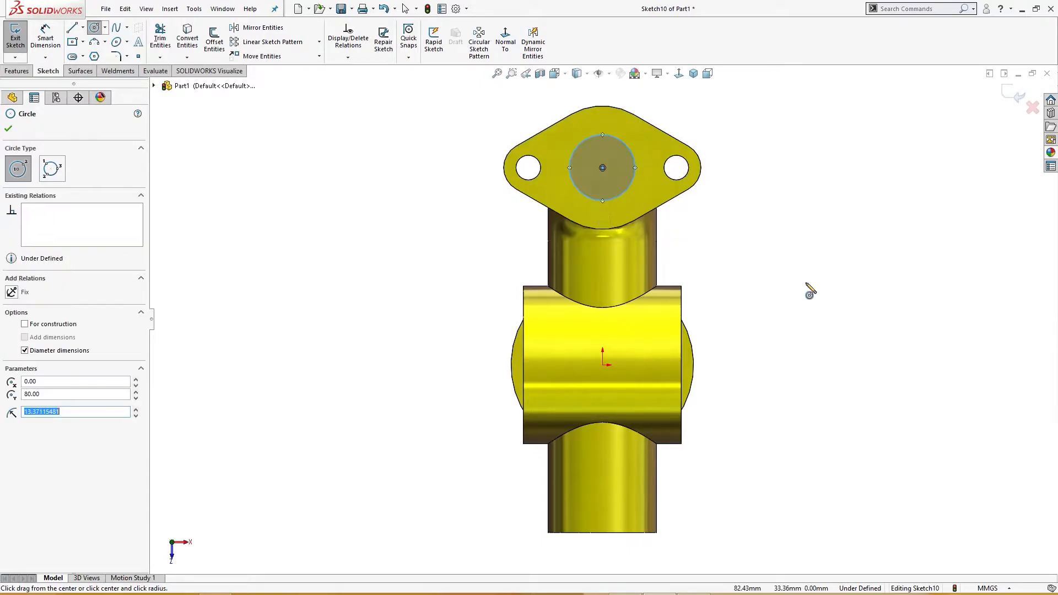
Dimension the central circle's diameter as 30 mm and exit the sketch.
right_drag(807, 288, 777, 195)
click(628, 185)
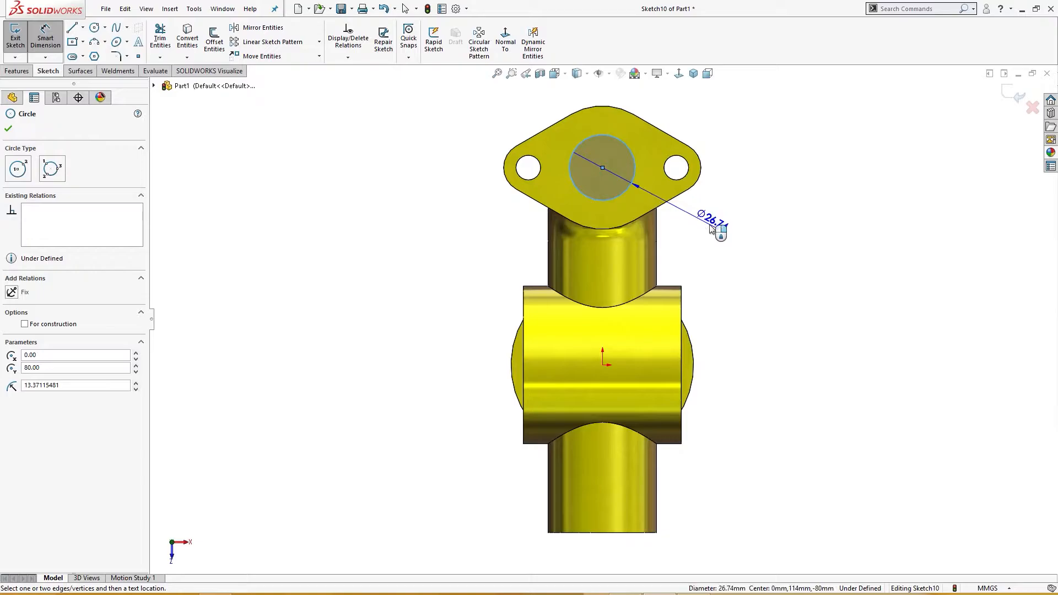
click(714, 235)
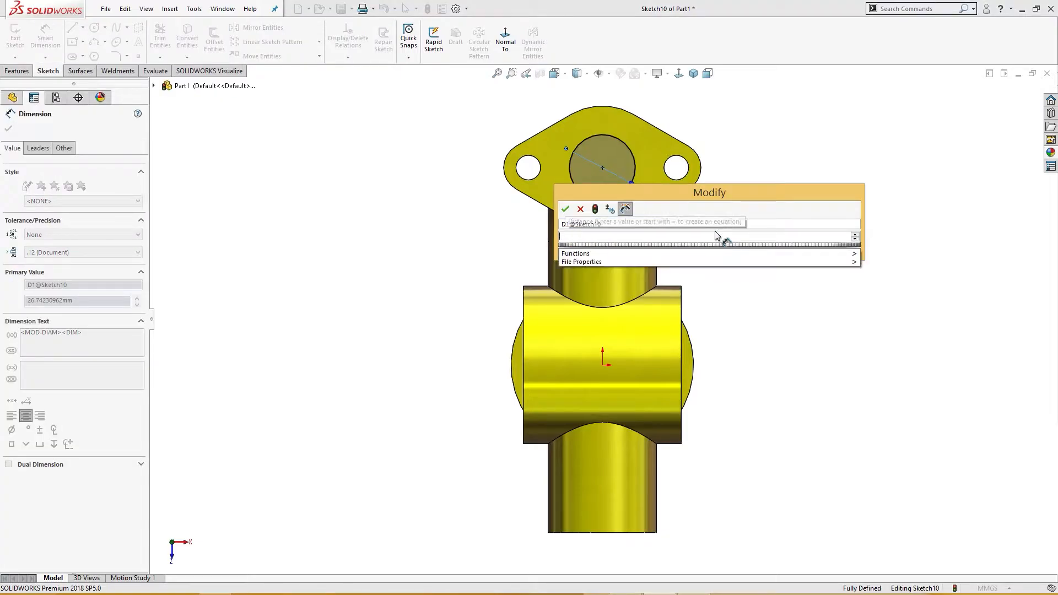
key(Return)
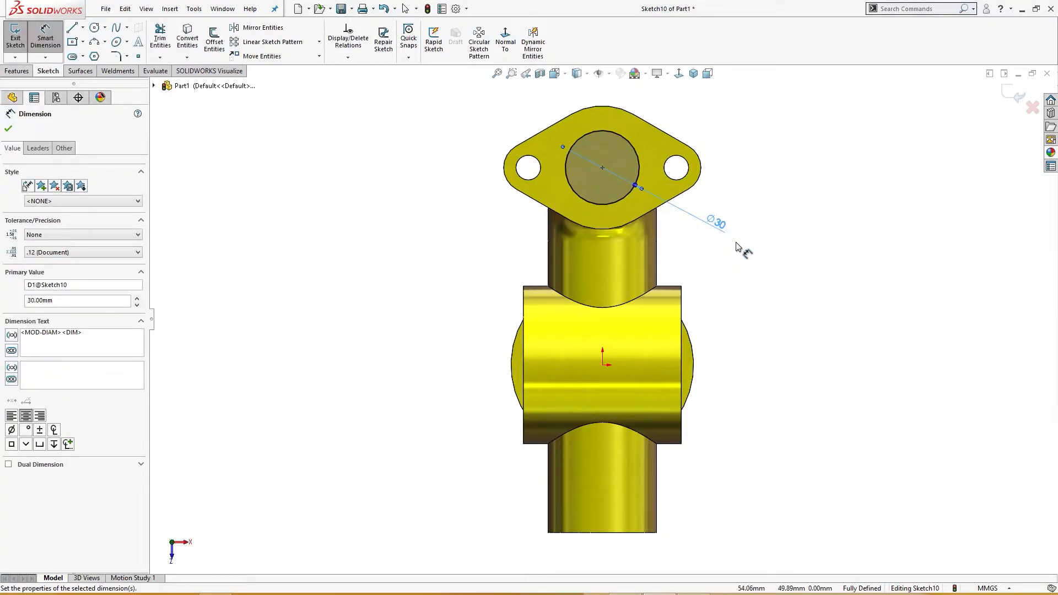
key(ctrl+7)
click(1016, 96)
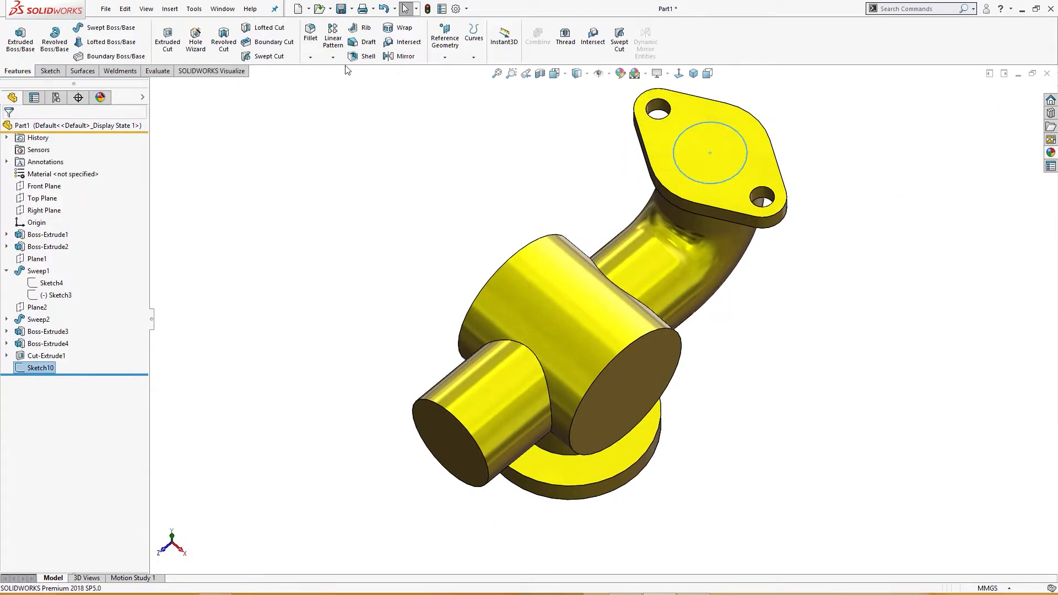
Create a swept cut of the 30 mm circle along the elbow's path, Sketch3 of Sweep1.
click(267, 56)
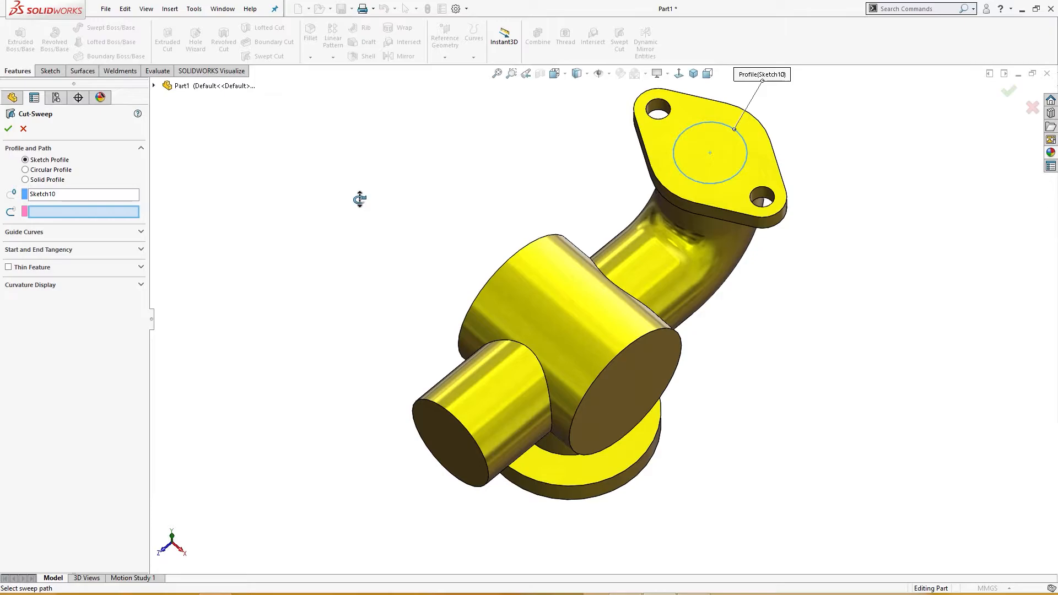
middle_drag(360, 201, 343, 165)
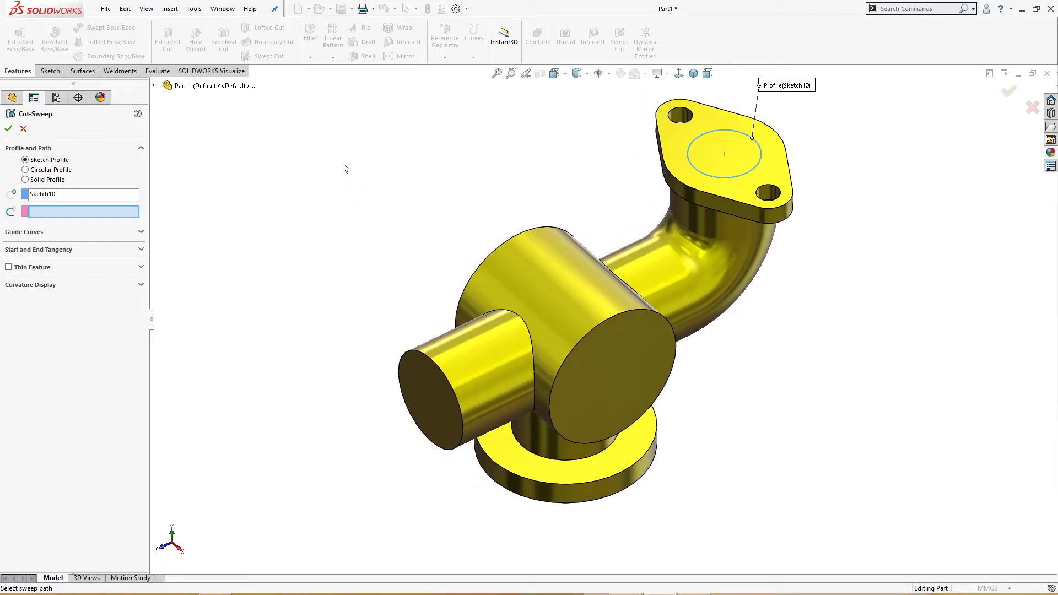
click(155, 86)
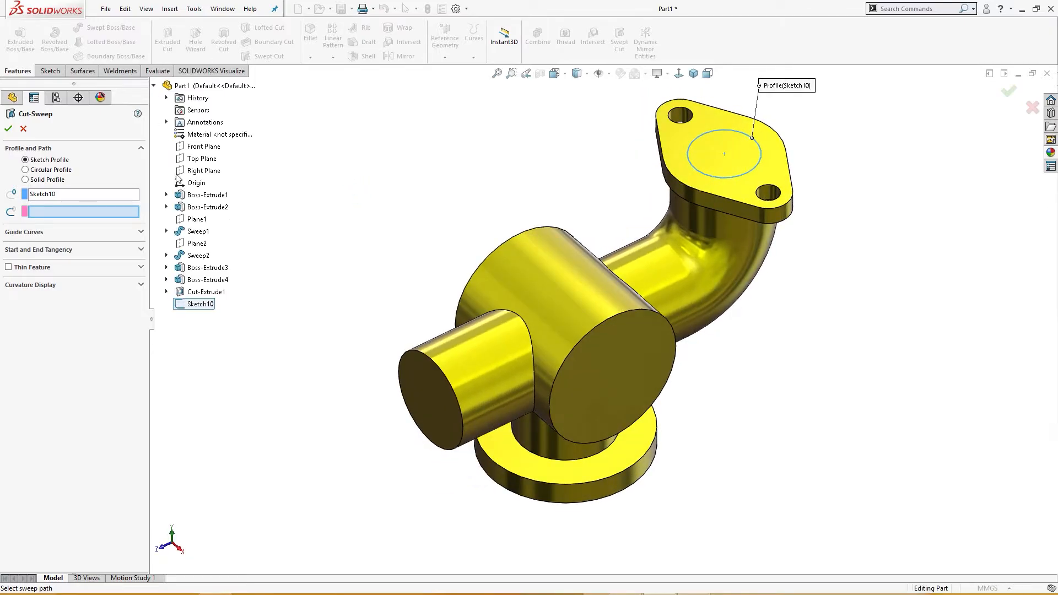
click(166, 231)
click(212, 256)
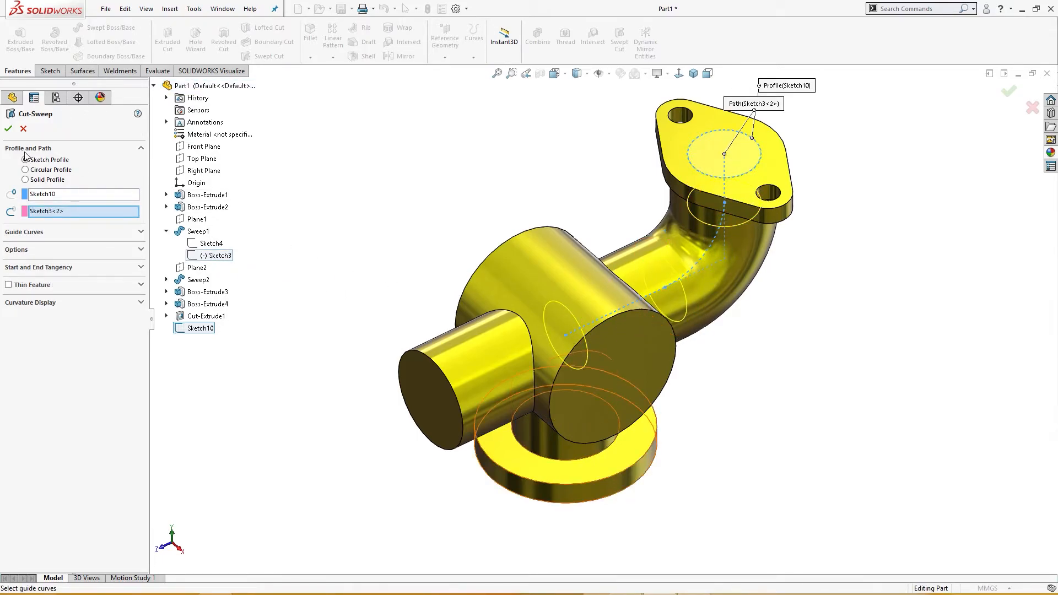
click(8, 128)
mouse_move(239, 203)
middle_down()
mouse_move(316, 217)
mouse_move(240, 183)
middle_up()
Start a sketch on the side branch's end face and draw a 48 mm diameter circle centered on the branch.
scroll(418, 372, down, 3)
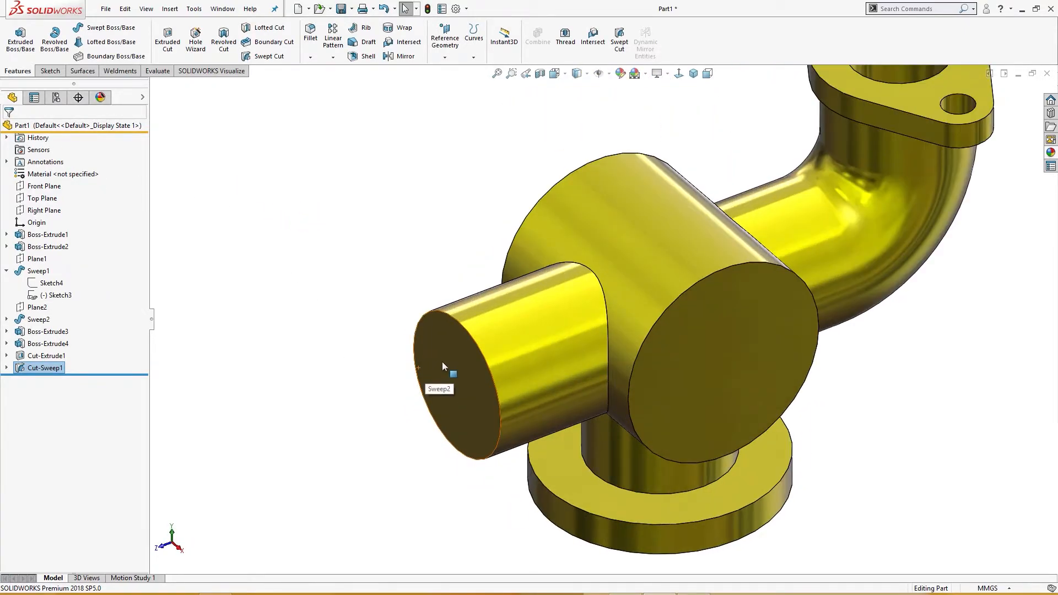
click(443, 366)
click(487, 329)
right_drag(303, 326, 345, 329)
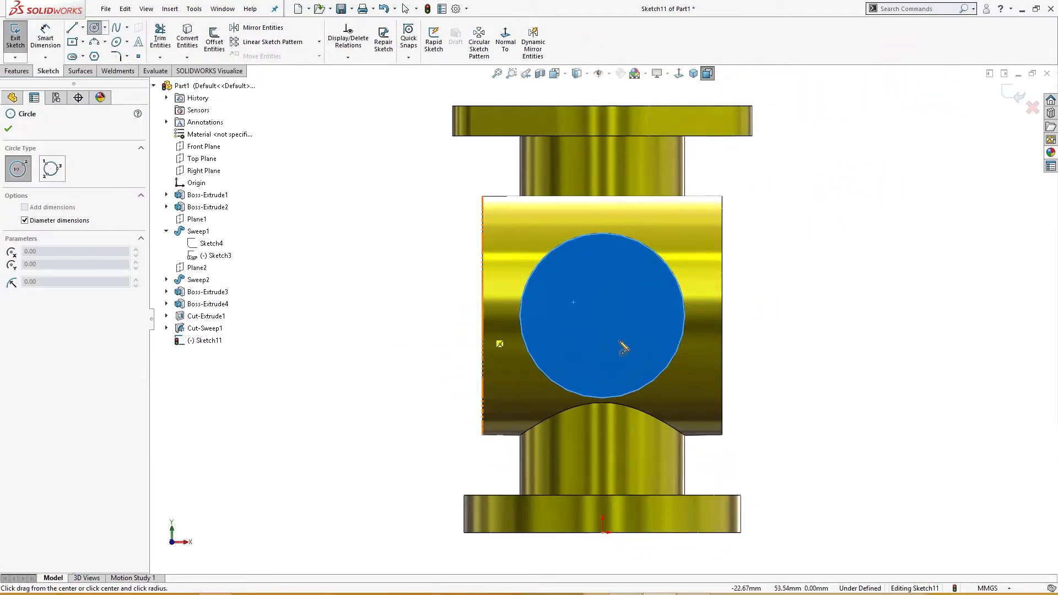
click(603, 316)
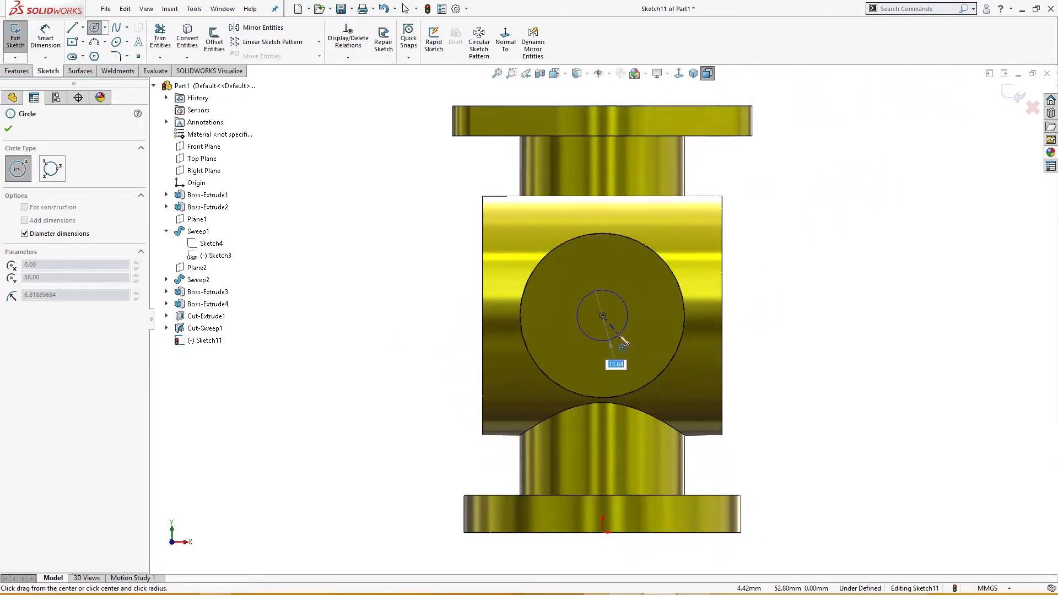
text(48)
key(Return)
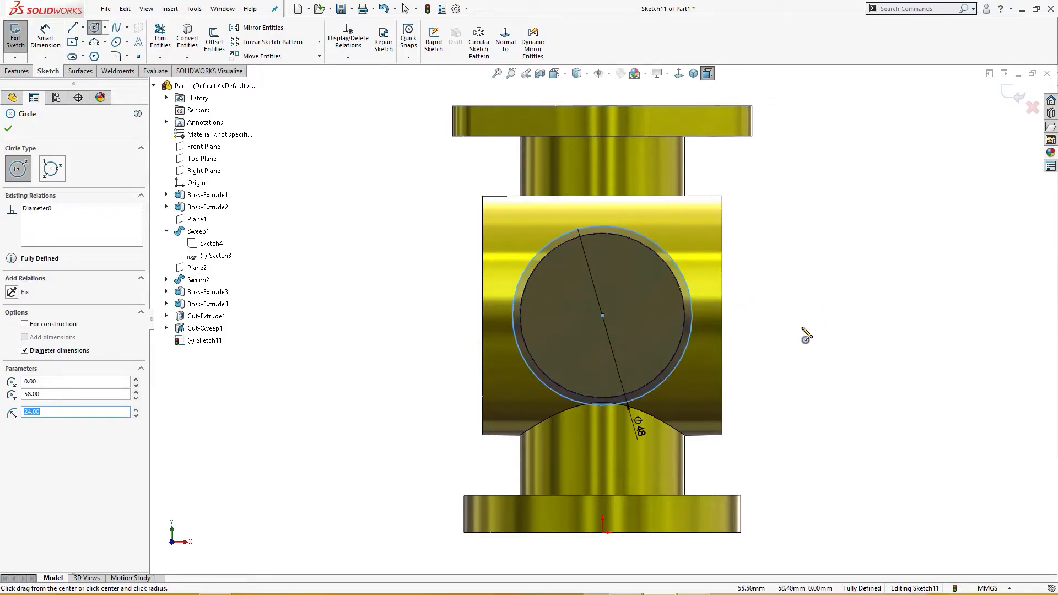
key(Escape)
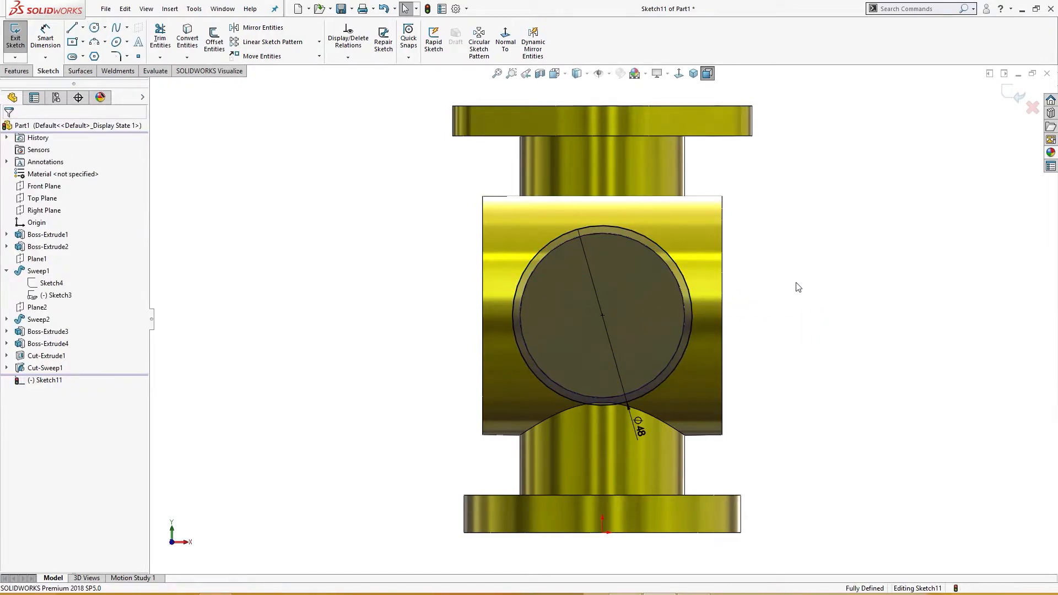
Extrude the 48 mm circle 18 mm as a boss with the direction reversed, back along the side branch.
key(s)
click(836, 408)
text(18)
key(Return)
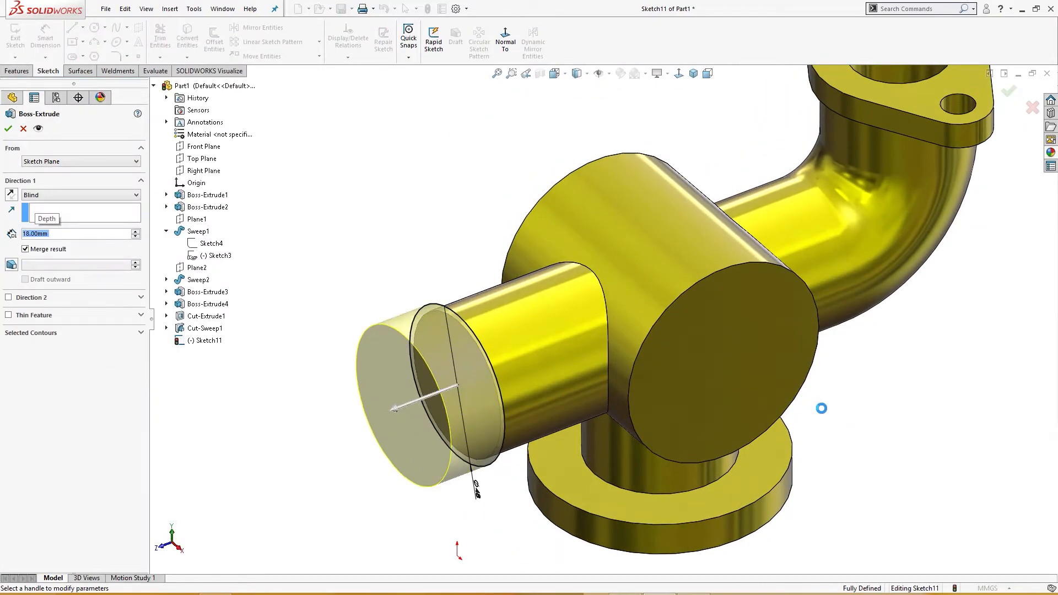
click(11, 194)
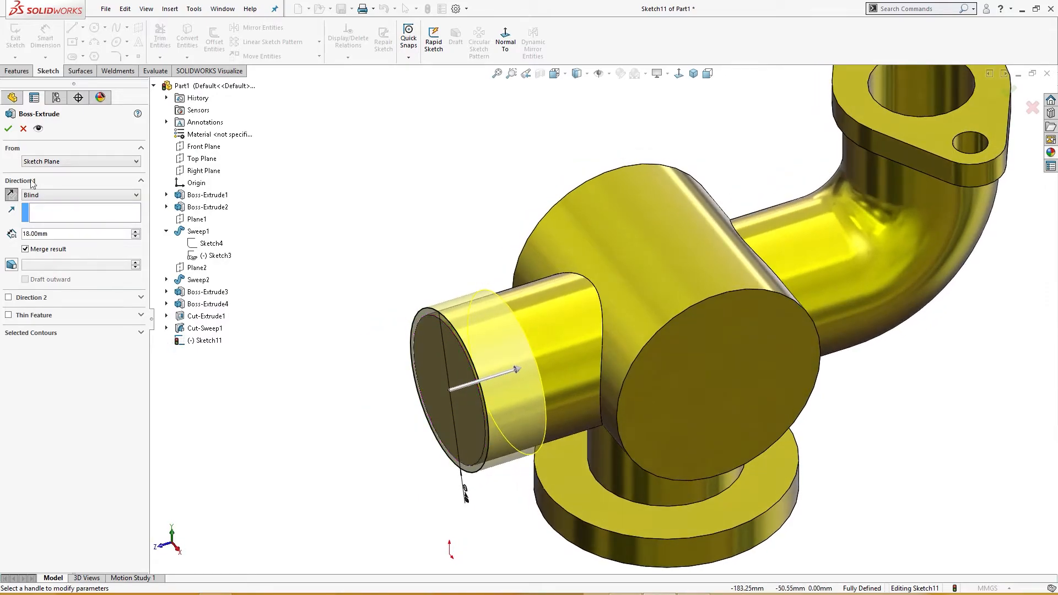
click(8, 129)
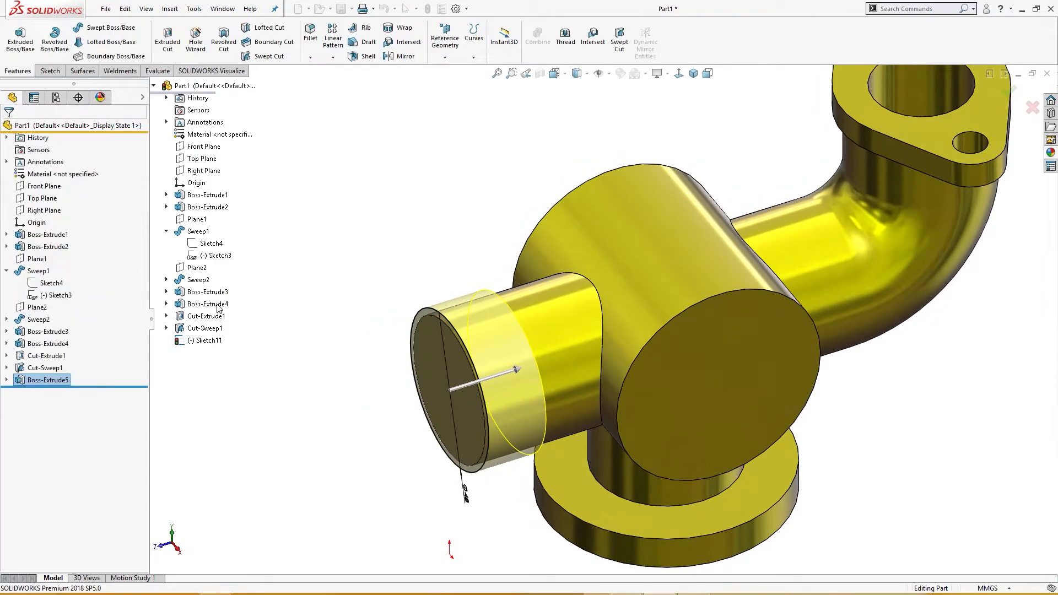
Start a sketch on the side branch's end face and draw a concentric circle 30 mm in diameter.
click(439, 376)
click(489, 344)
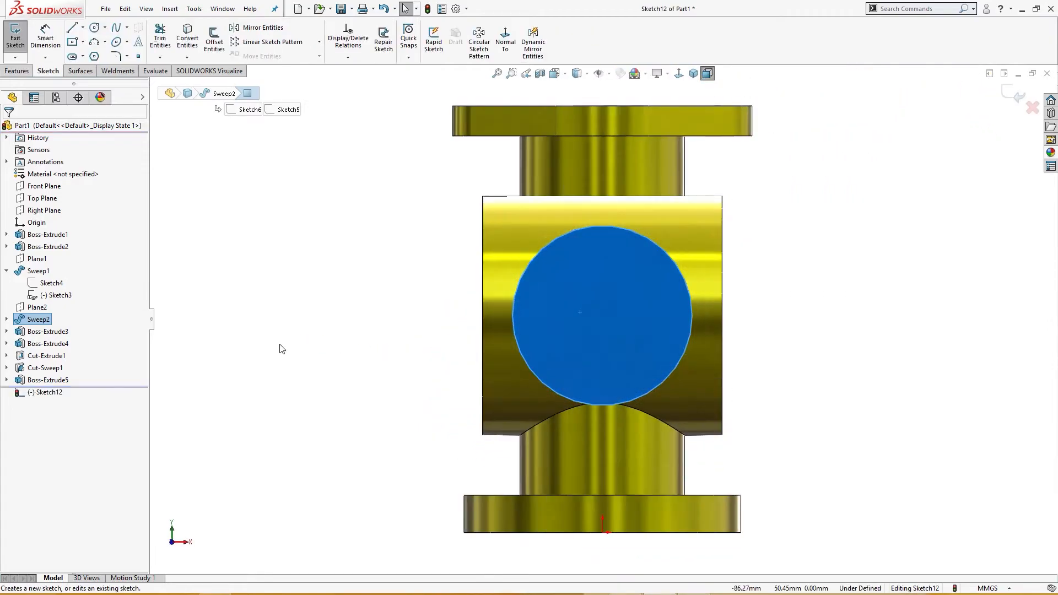
right_drag(281, 347, 354, 343)
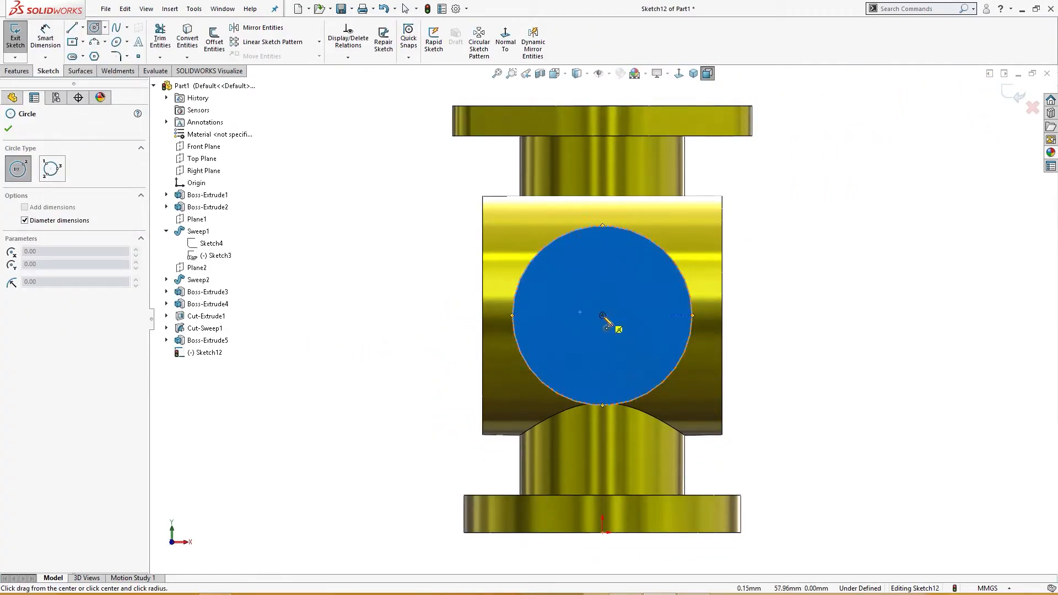
click(602, 315)
text(3)
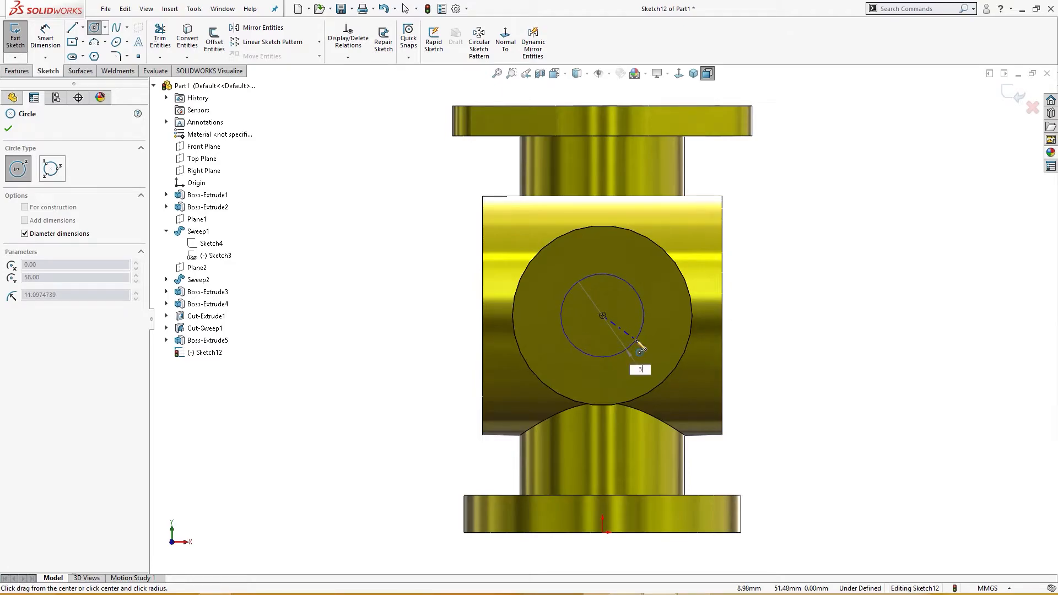
text(0)
key(Return)
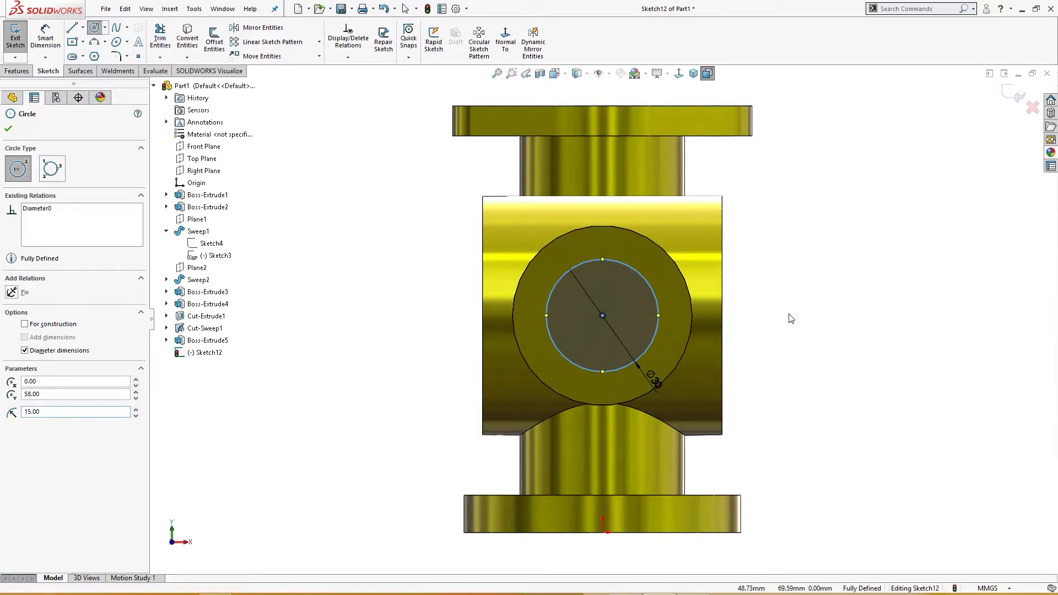
Cut-extrude the 30 mm circle 68 mm blind into the side branch.
key(s)
click(798, 385)
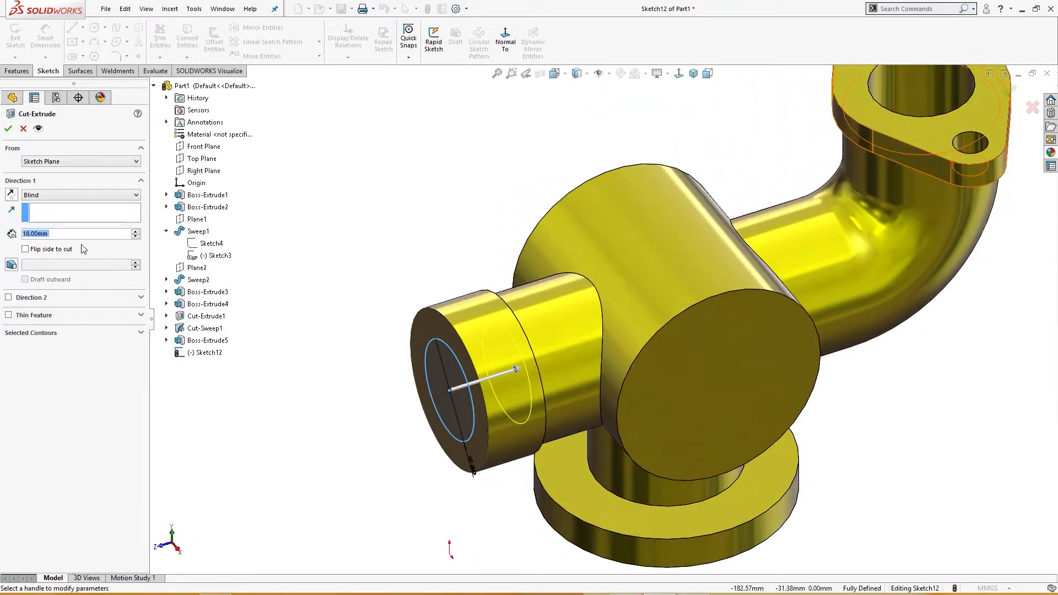
text(68)
key(Return)
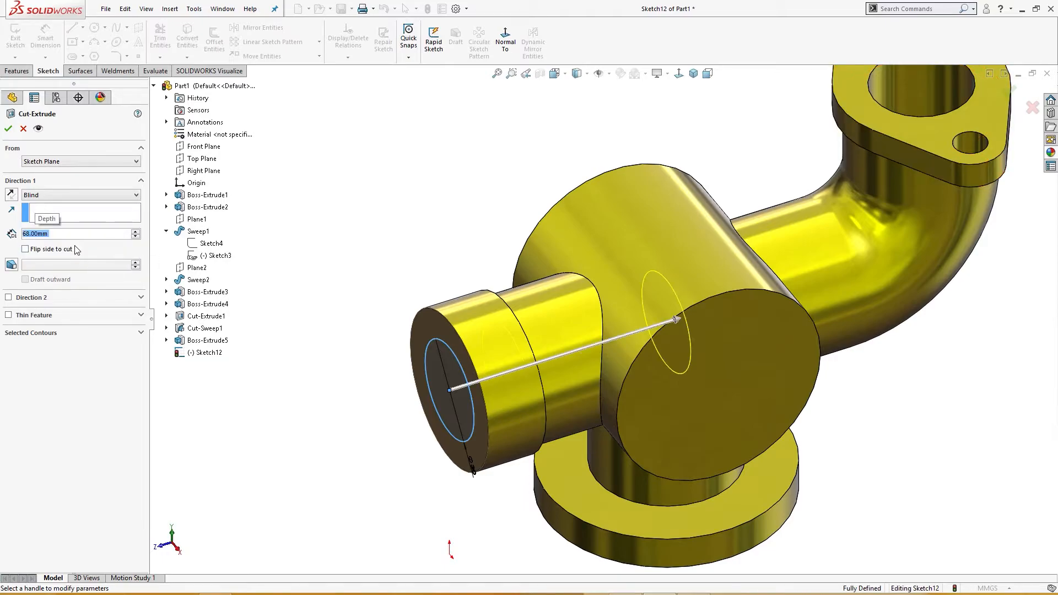
click(8, 129)
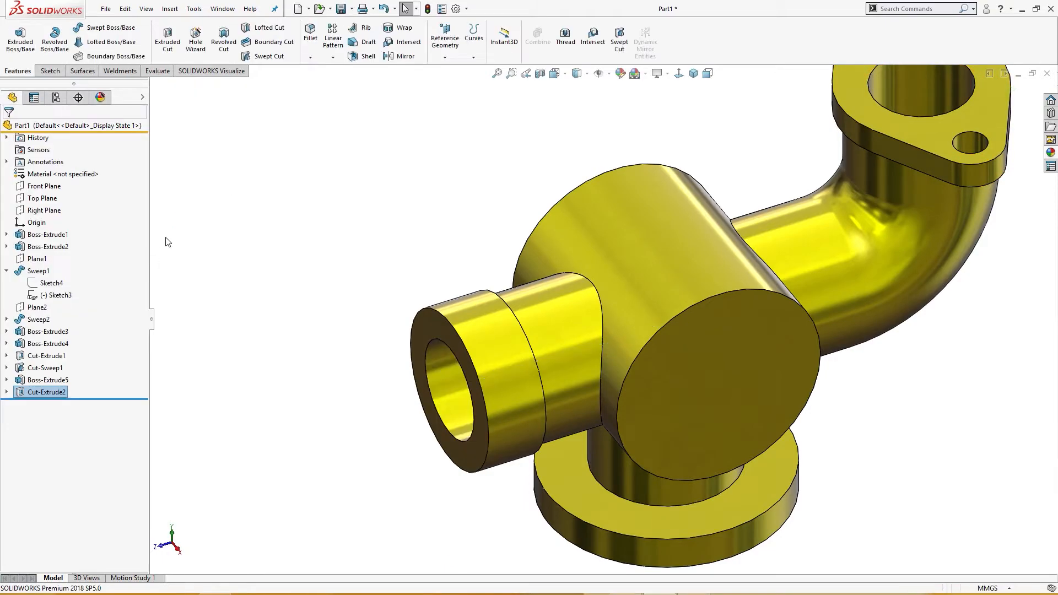
Start a sketch on the side branch's end face and draw a 32 mm diameter circle concentric with the bore.
click(426, 329)
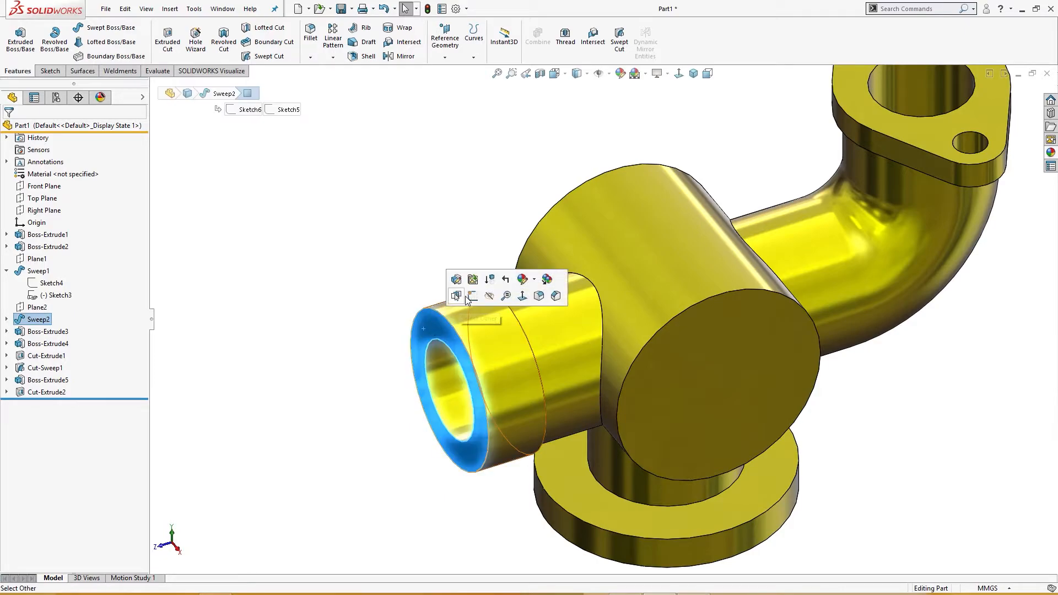
click(468, 296)
right_drag(287, 297, 347, 298)
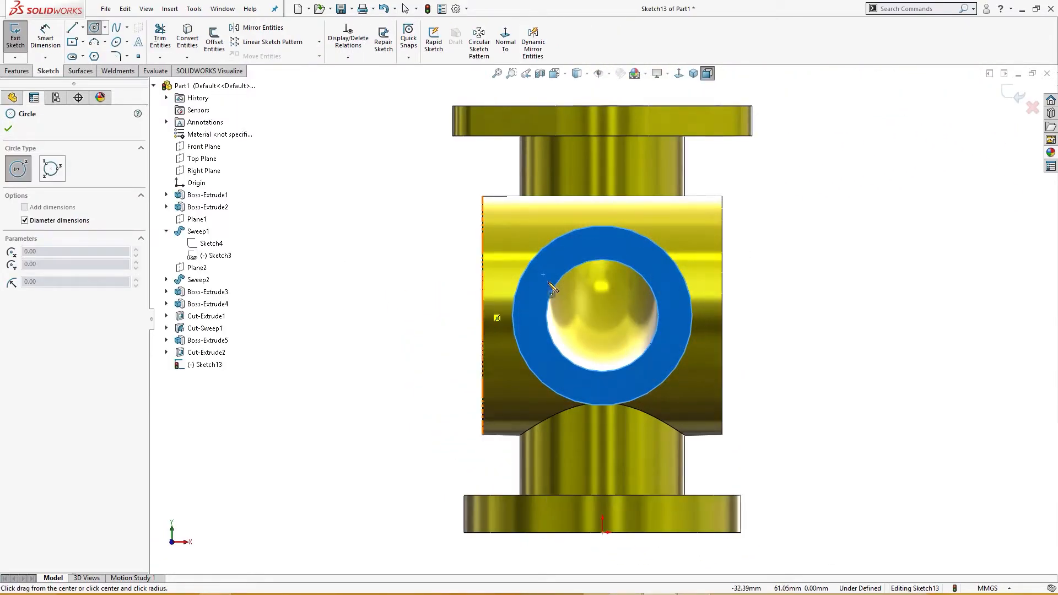
click(602, 315)
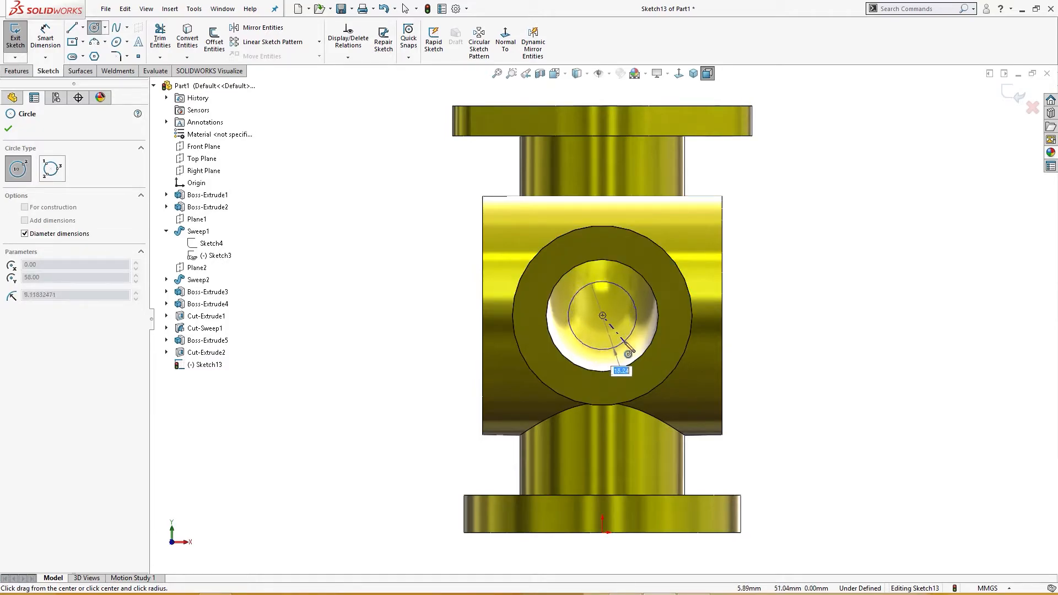
text(32)
key(Return)
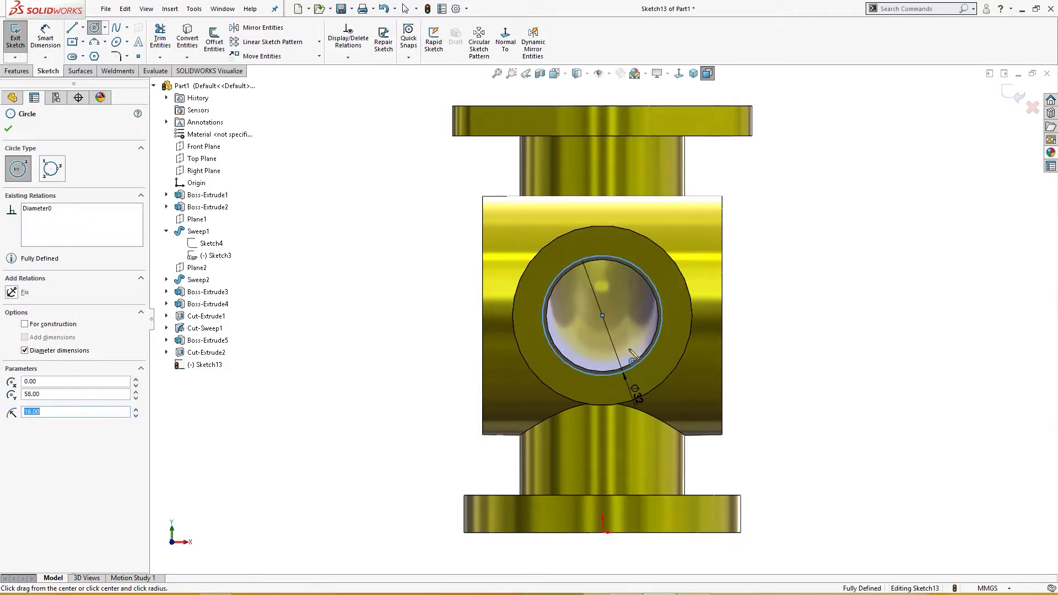
Cut-extrude the 32 mm circle 22 mm deep as a counterbore in the side branch.
key(s)
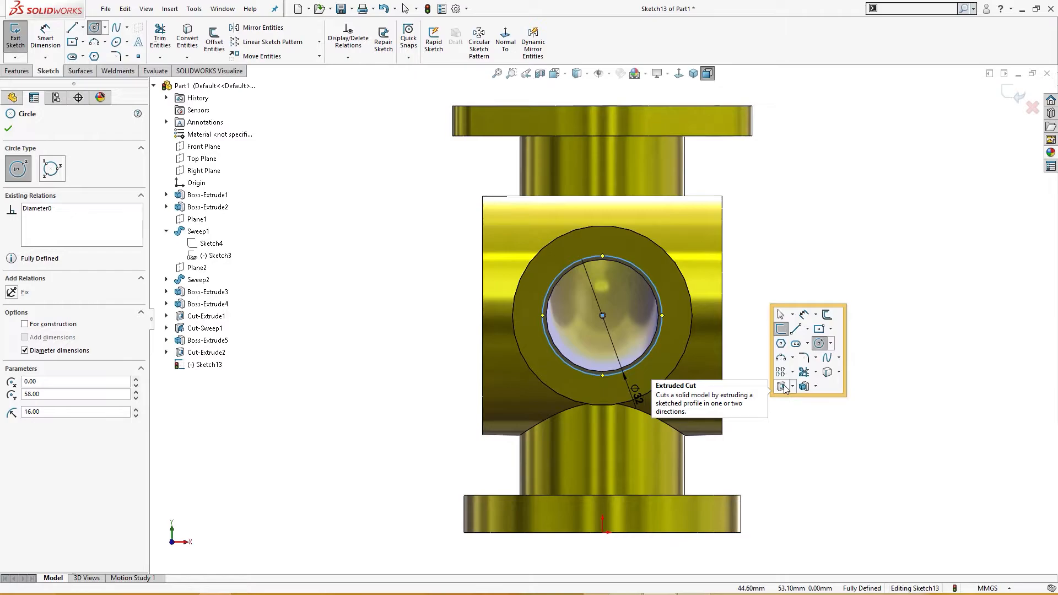
click(782, 387)
text(22)
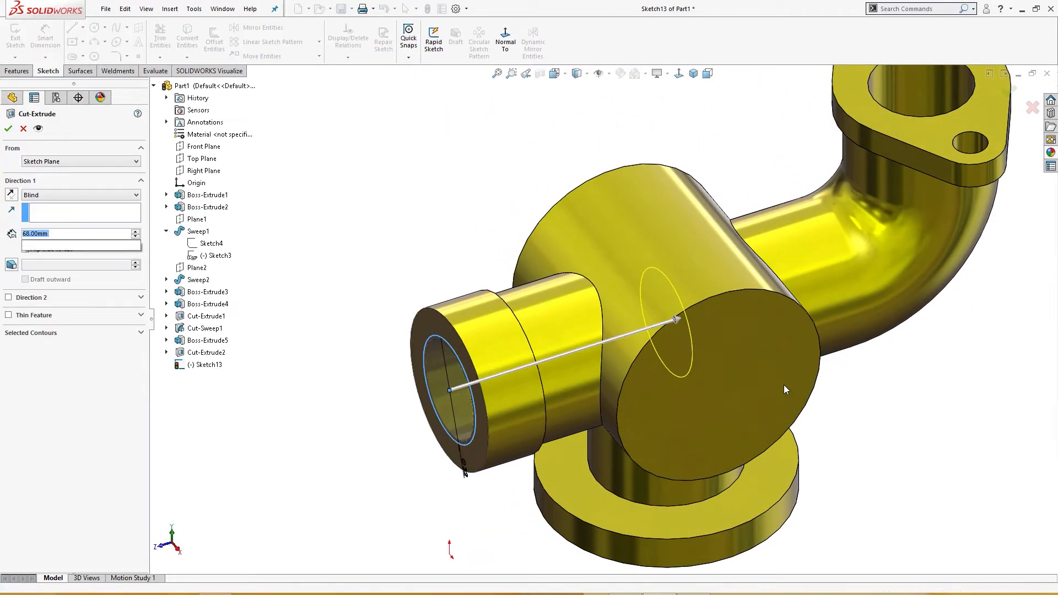
key(Return)
right_click(740, 372)
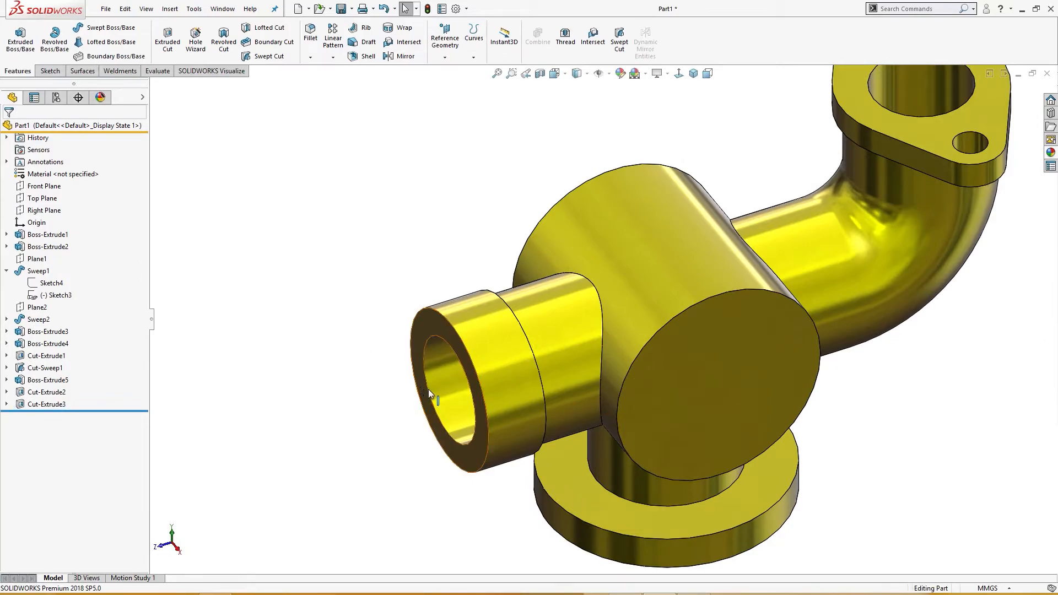
Start an M36x2.0 Metric Tap cut thread on the side branch's bore edge with a blind depth of 18 mm.
middle_drag(363, 405, 385, 373)
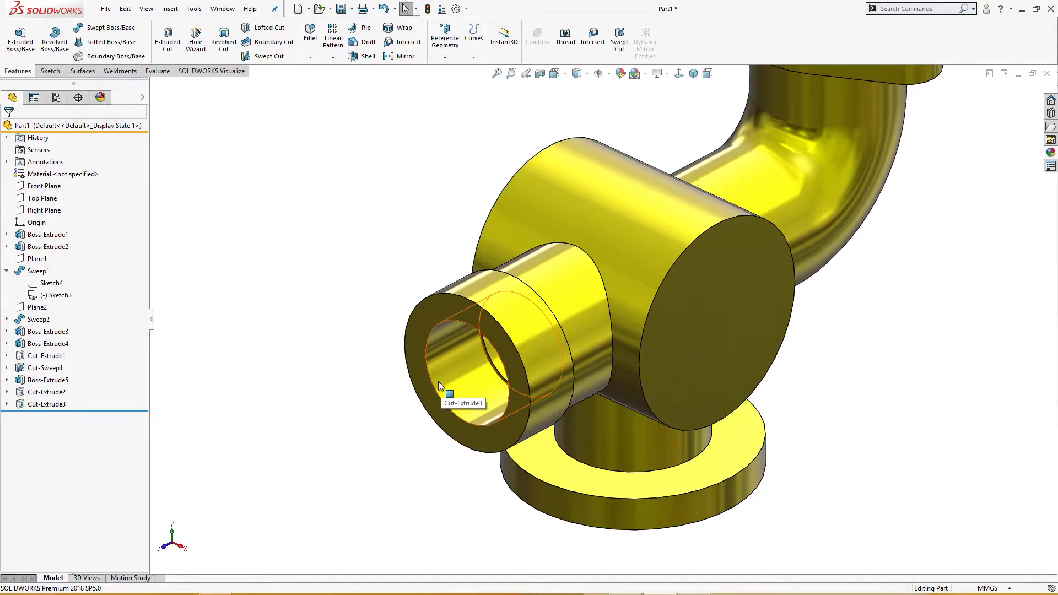
scroll(438, 386, up, 3)
middle_drag(439, 393, 410, 392)
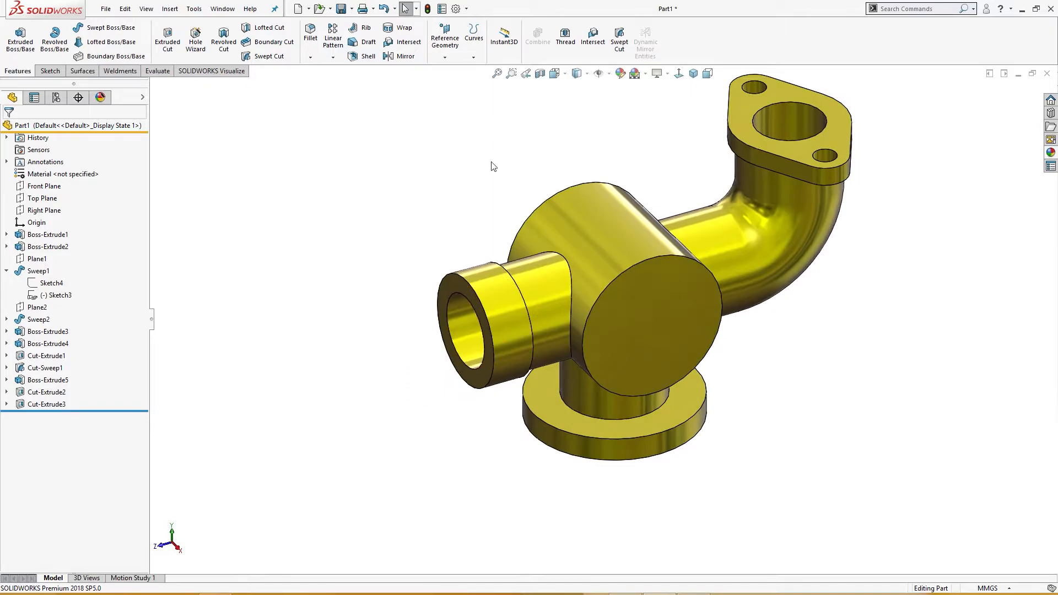
click(566, 41)
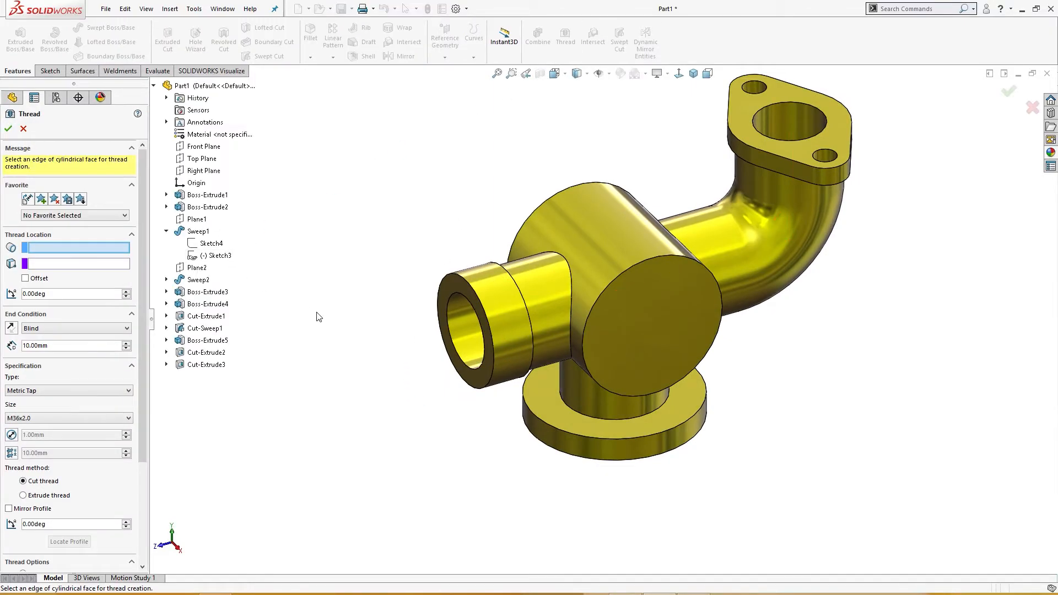
click(448, 312)
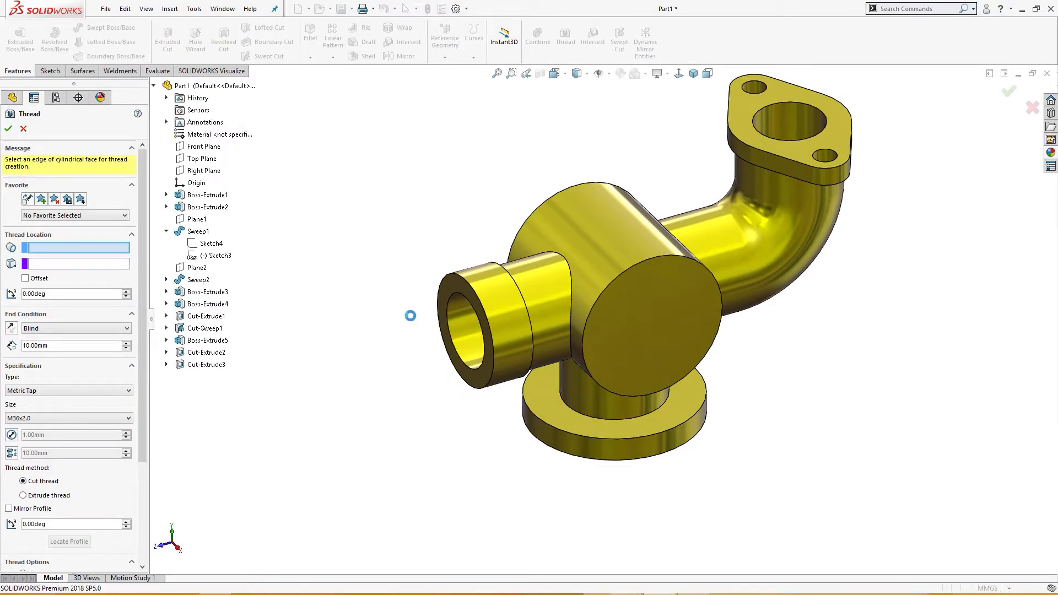
click(47, 309)
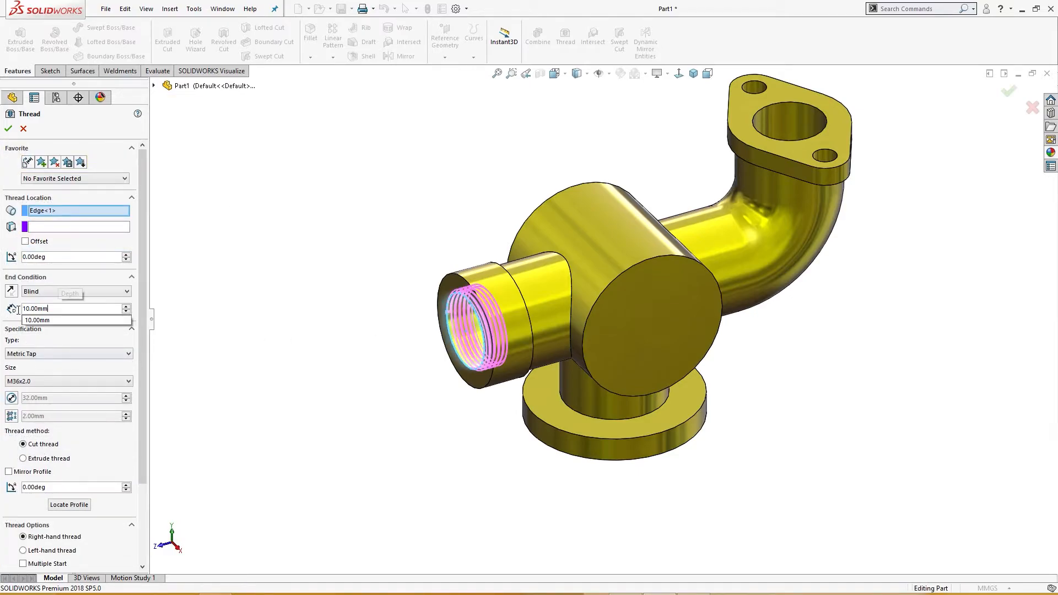
text(18)
key(Return)
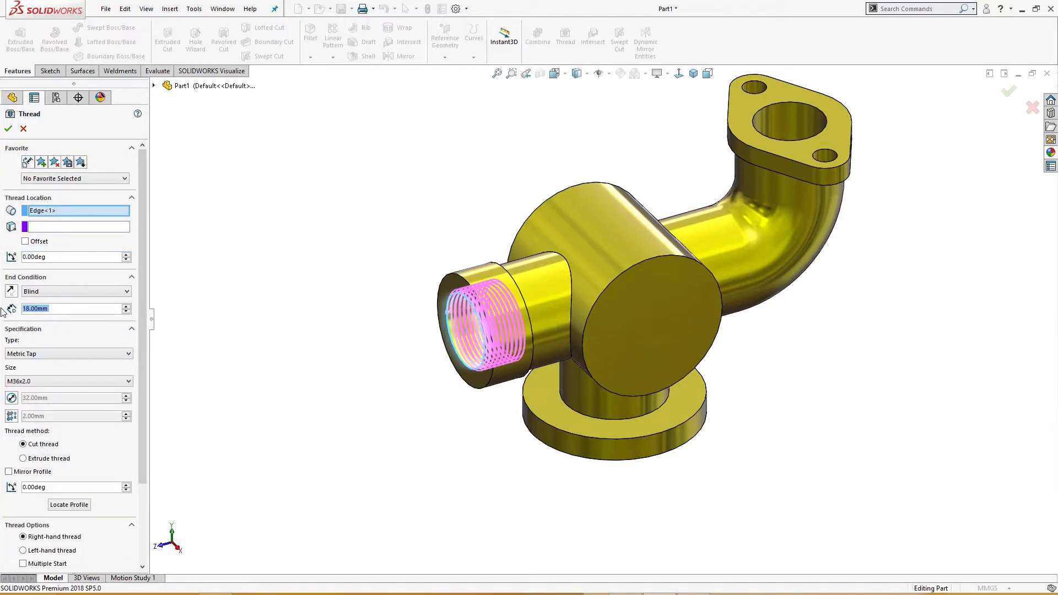
Offset the thread's start by 5 mm in the reversed direction, outward from the bore edge, and create the thread.
click(36, 244)
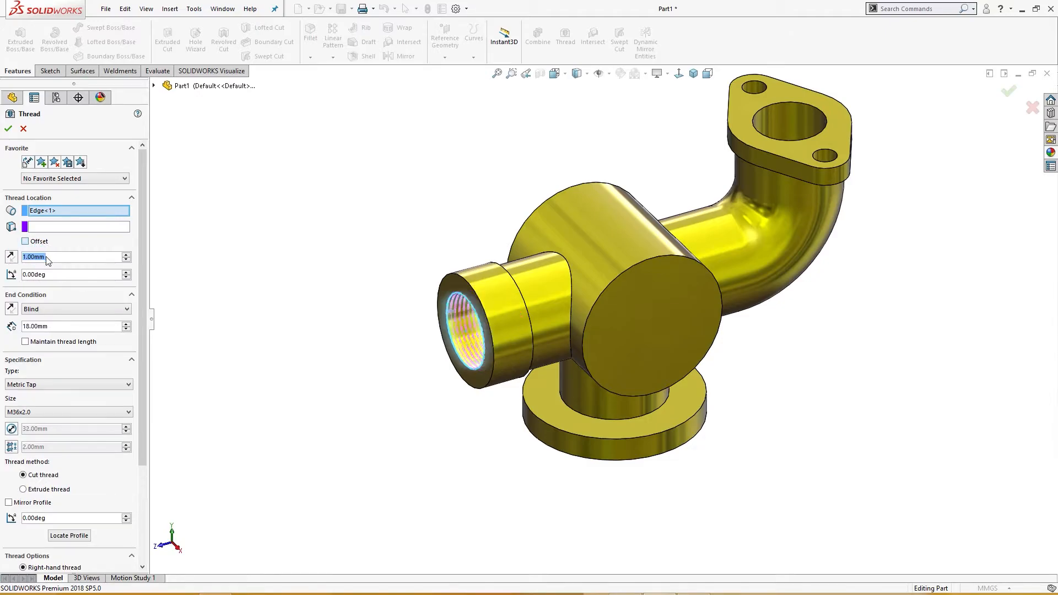
click(52, 259)
text(5)
key(Return)
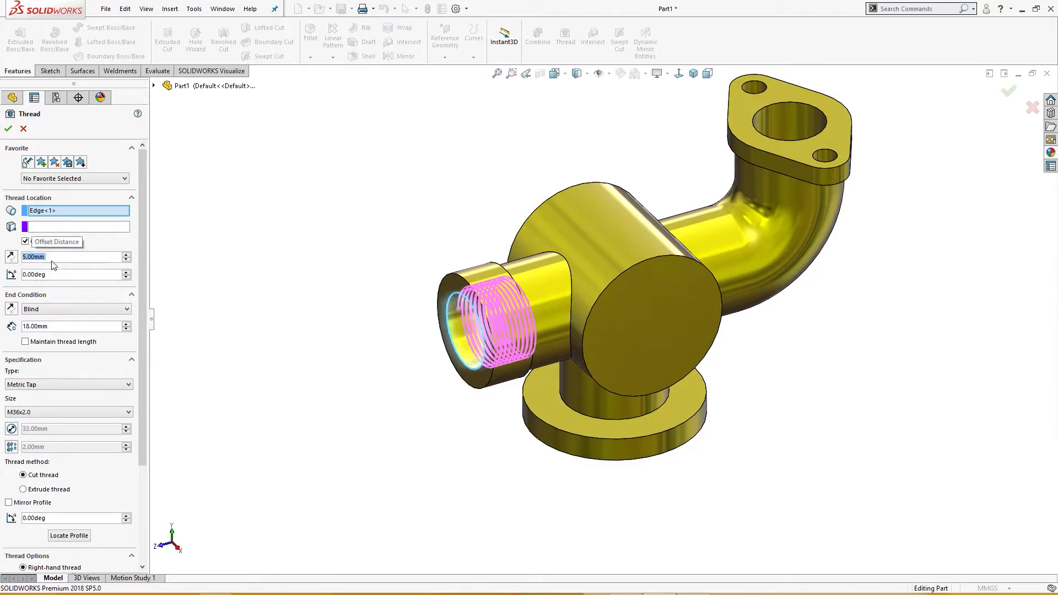
click(11, 257)
middle_drag(224, 302, 198, 297)
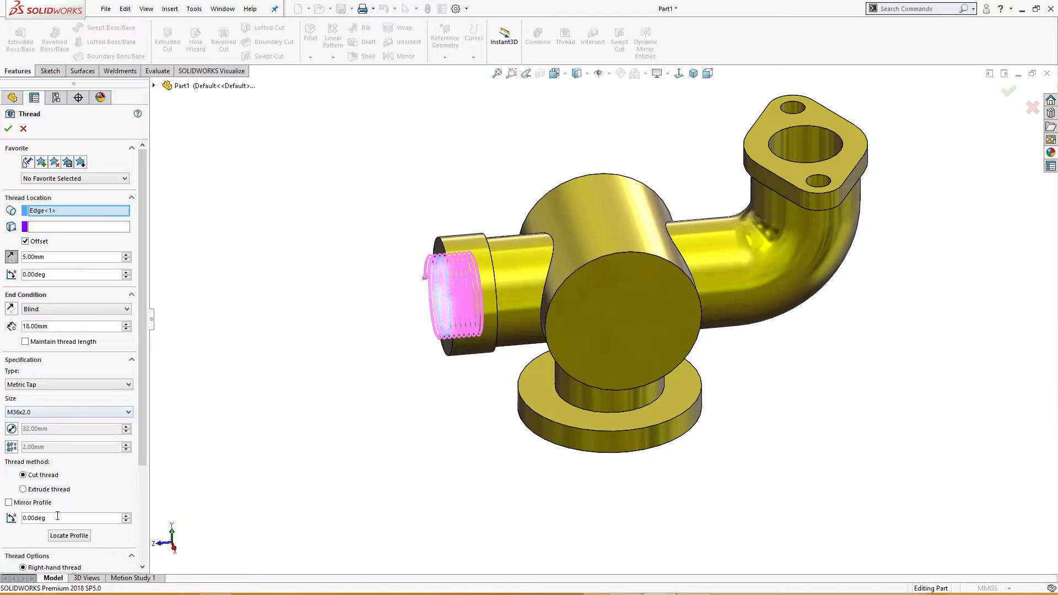
click(9, 129)
middle_drag(281, 306, 302, 312)
key(ctrl+7)
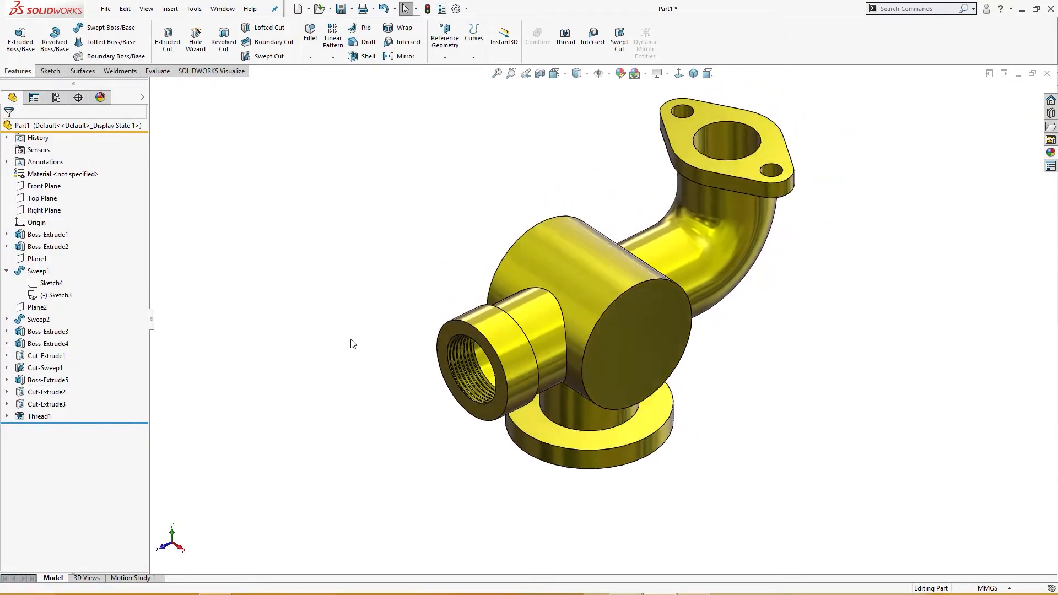
Roll the model back before the thread and chamfer the side branch's bore edge 2 mm at 45 degrees.
drag(134, 424, 134, 410)
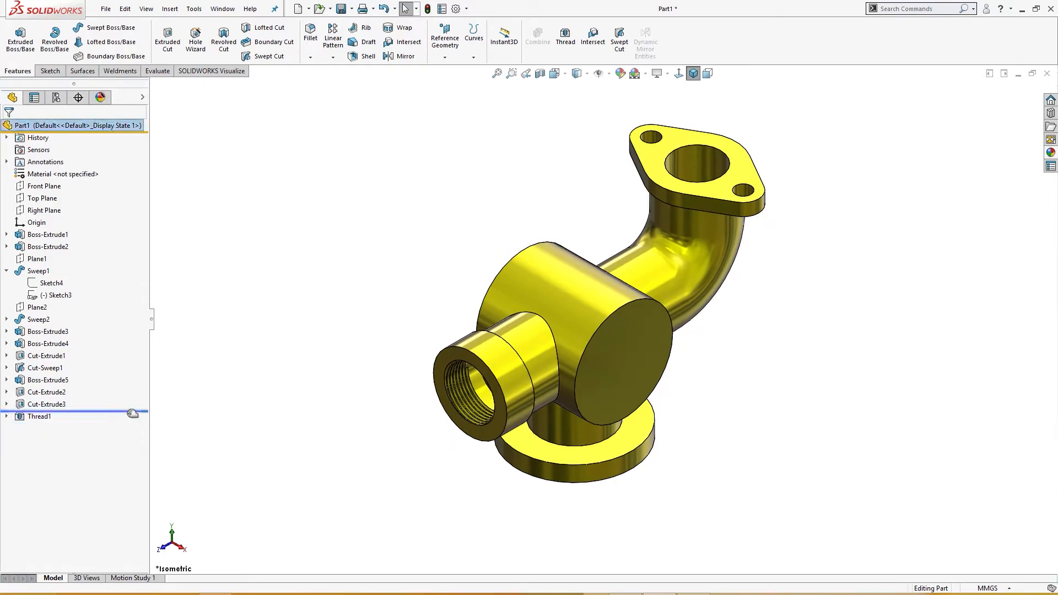
click(450, 401)
click(564, 369)
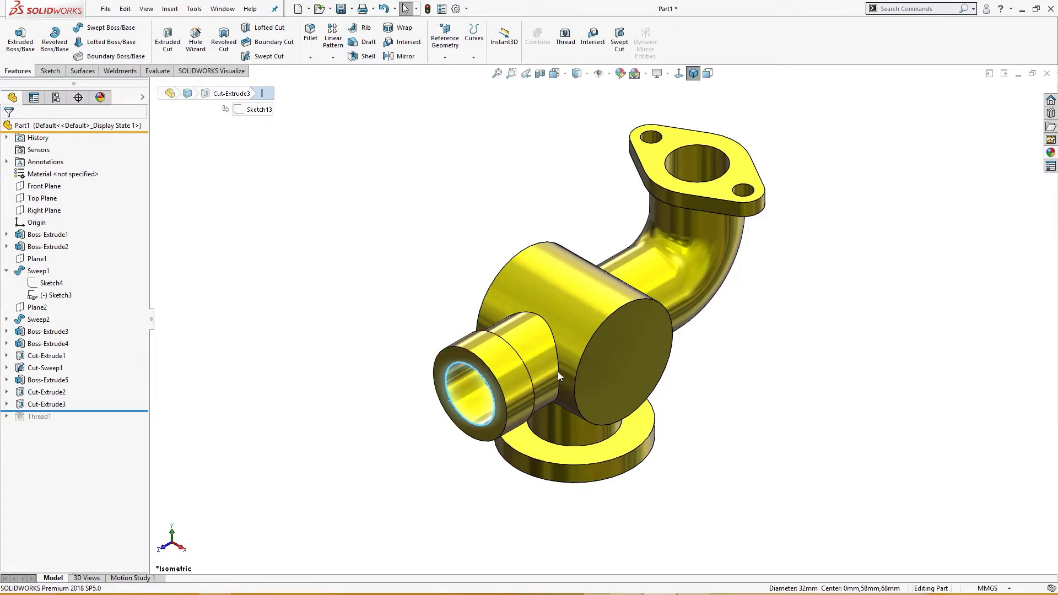
text(2)
key(Return)
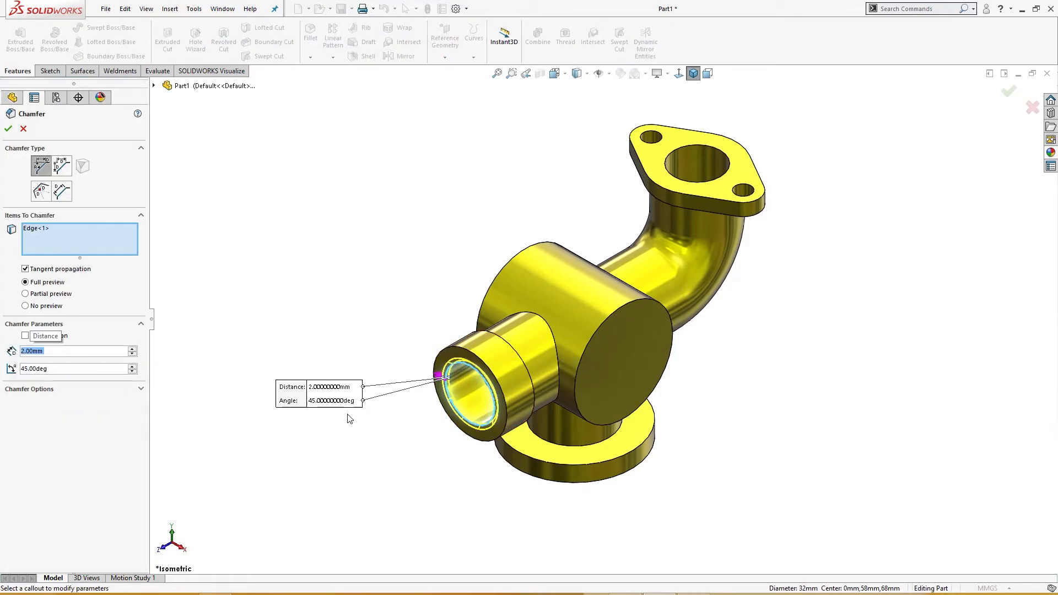
click(9, 128)
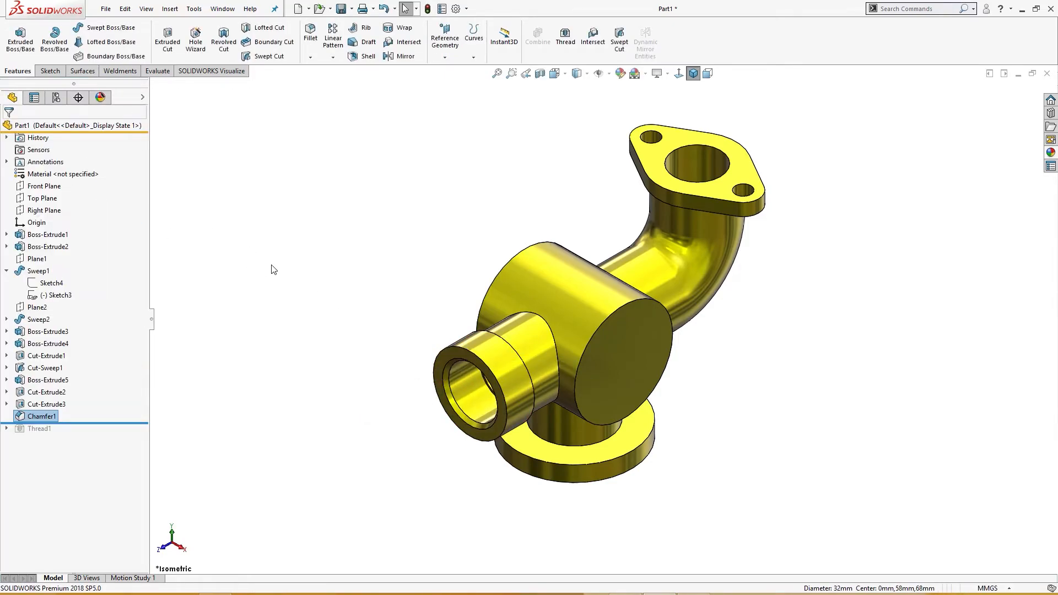
Roll the model forward past Thread1 and edit it so the thread is located on the chamfered bore's circular edge.
drag(117, 424, 117, 435)
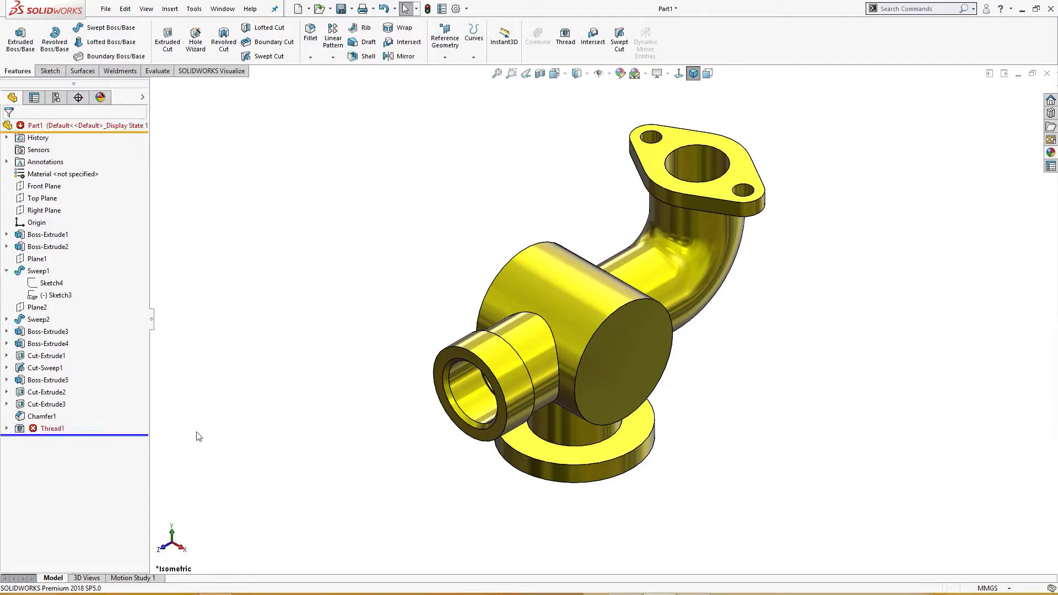
click(54, 429)
click(64, 393)
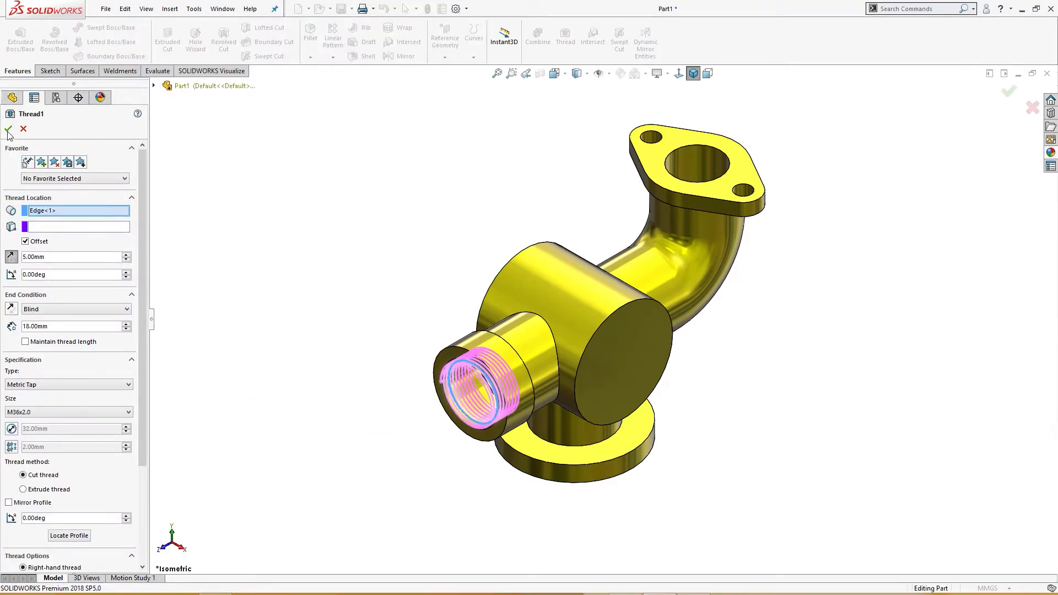
key(Return)
middle_drag(239, 305, 266, 246)
key(ctrl+7)
Start a sketch on the cross cylinder's end face and draw a 12 mm diameter circle centered on its uppermost edge point.
click(599, 343)
click(646, 312)
mouse_move(483, 168)
right_down()
mouse_move(474, 157)
mouse_move(498, 165)
right_up()
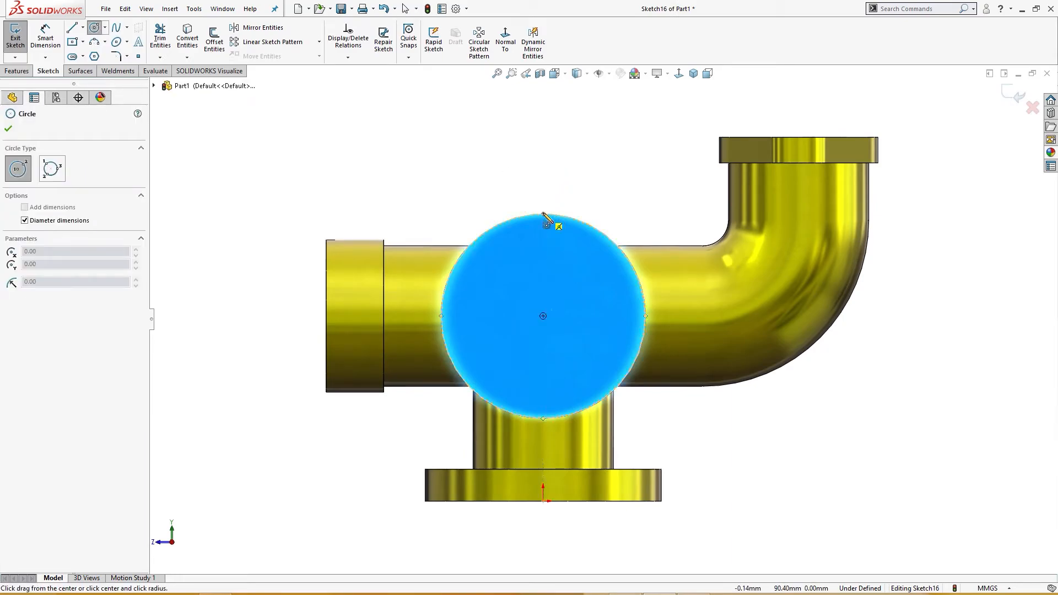
click(543, 213)
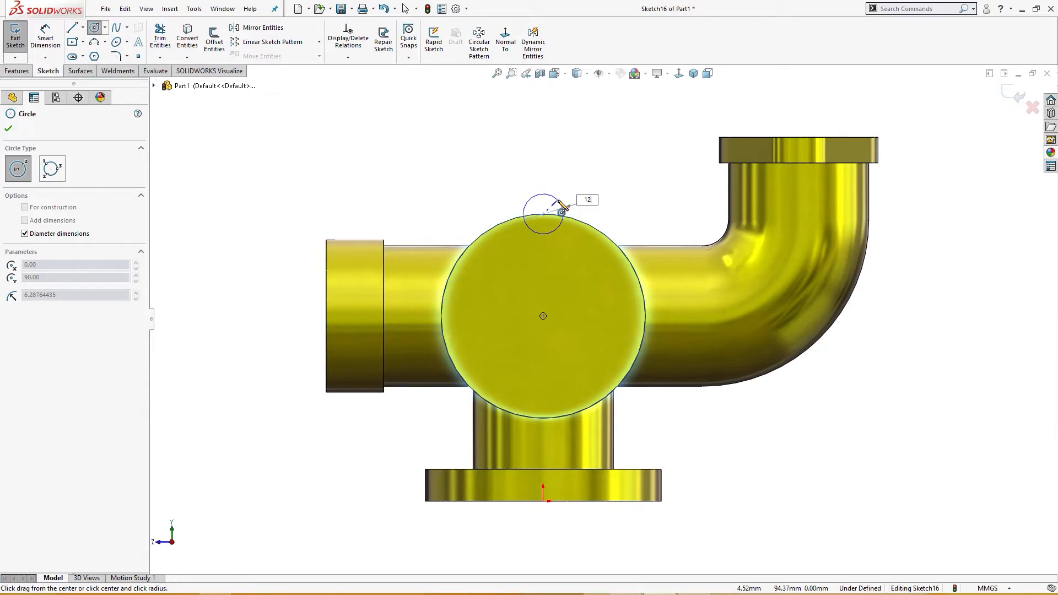
text(12)
key(Return)
key(Escape)
Draw a vertical construction line from the origin to the center of the 12 mm circle.
right_drag(626, 180, 668, 138)
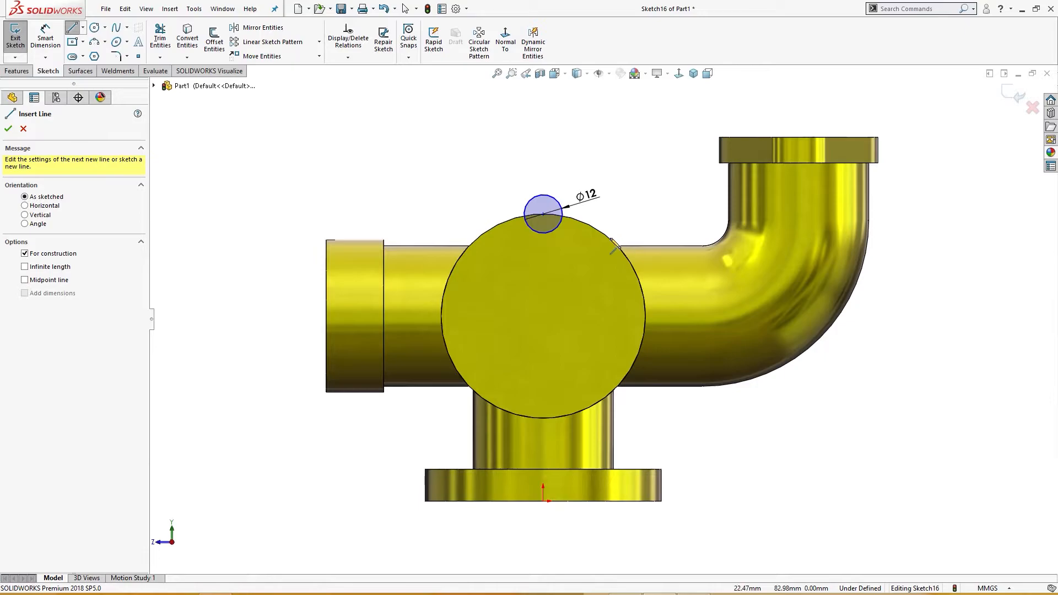
click(543, 318)
click(544, 501)
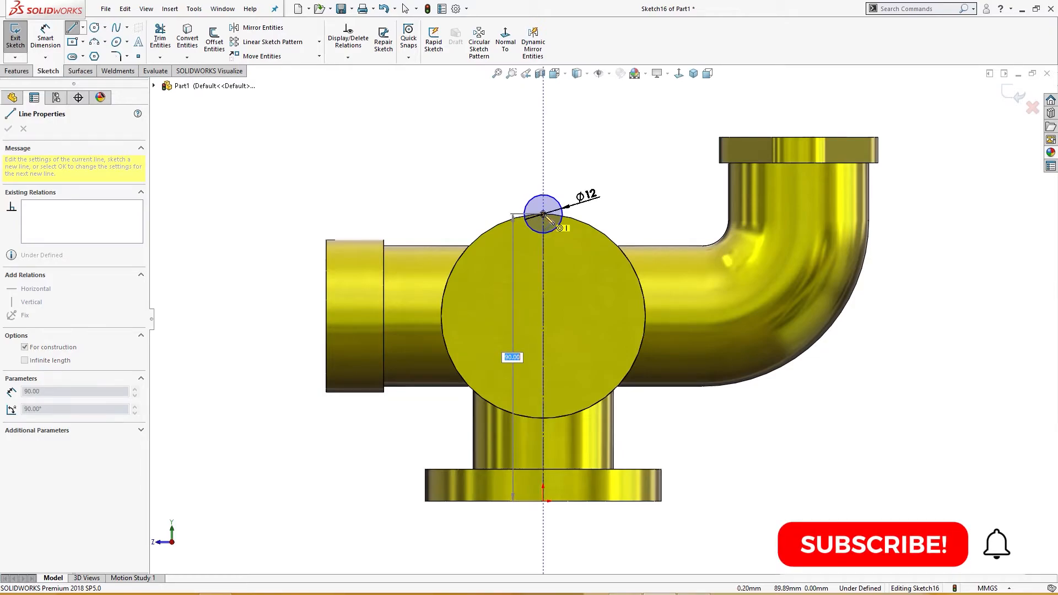
click(544, 214)
key(Escape)
click(548, 279)
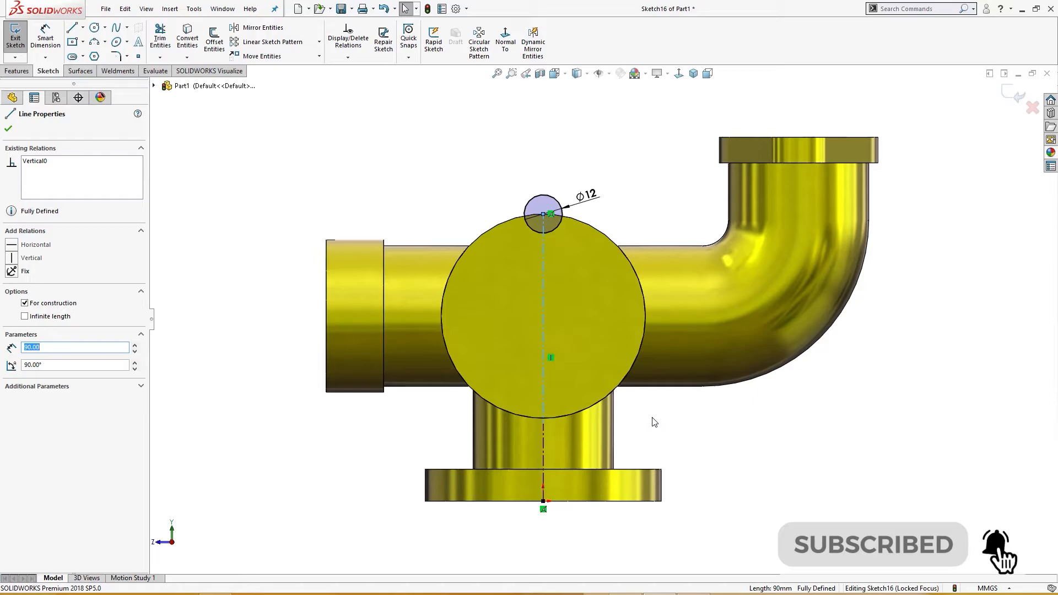
key(Escape)
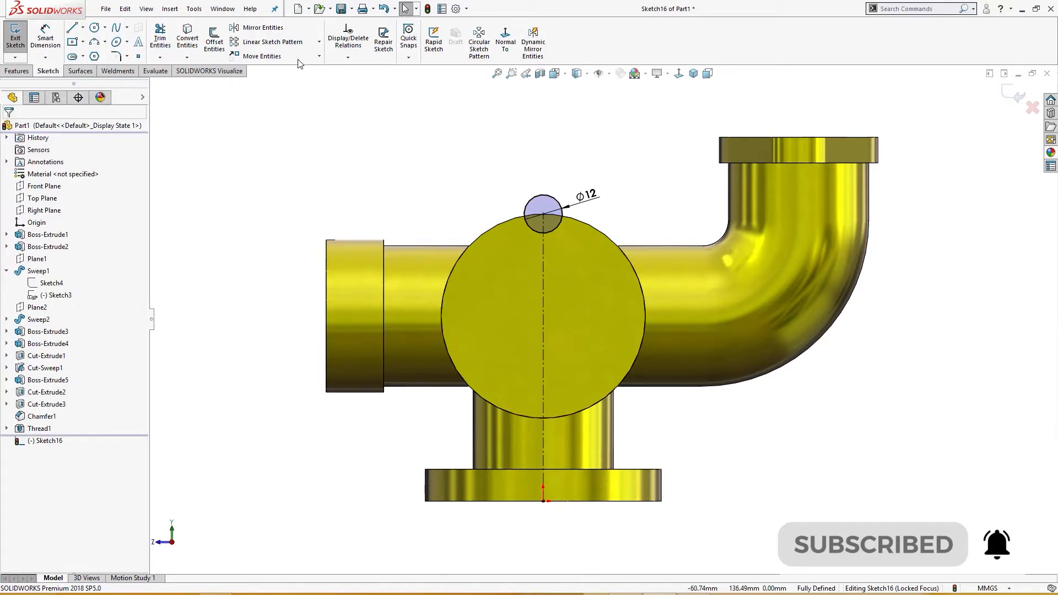
click(319, 42)
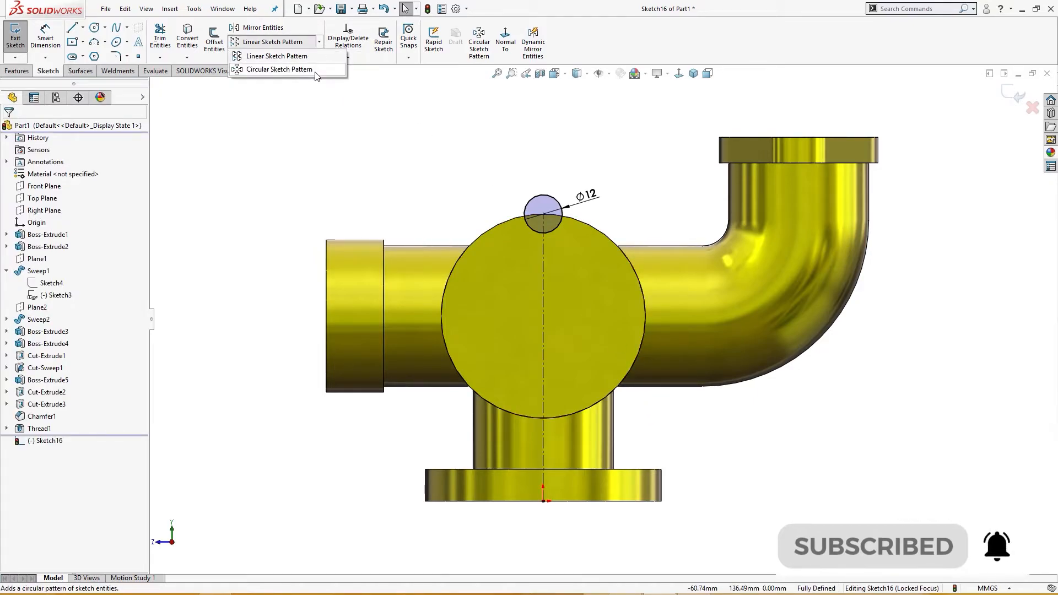
click(281, 69)
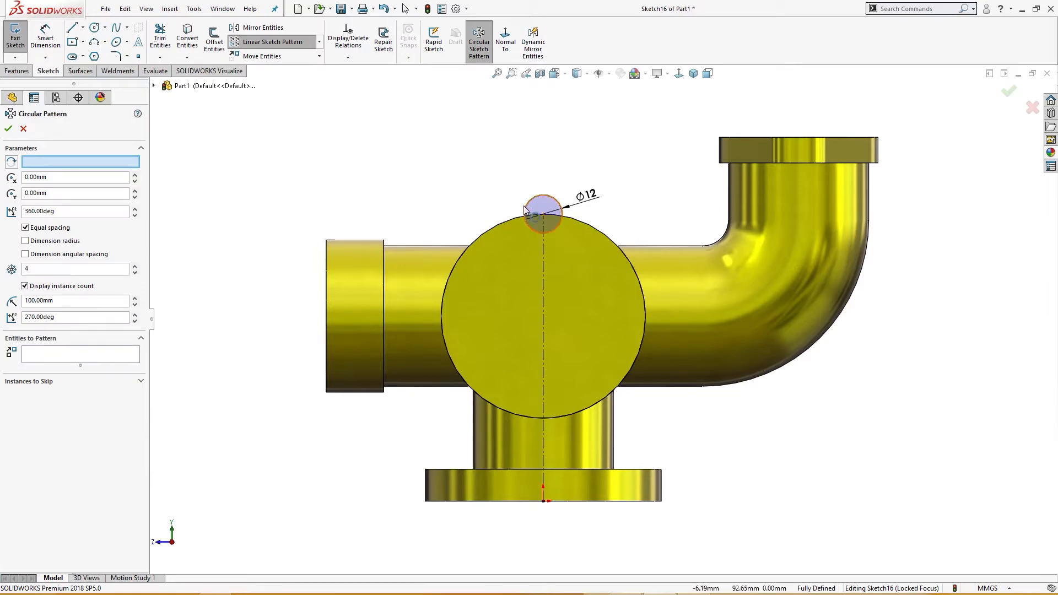
click(525, 207)
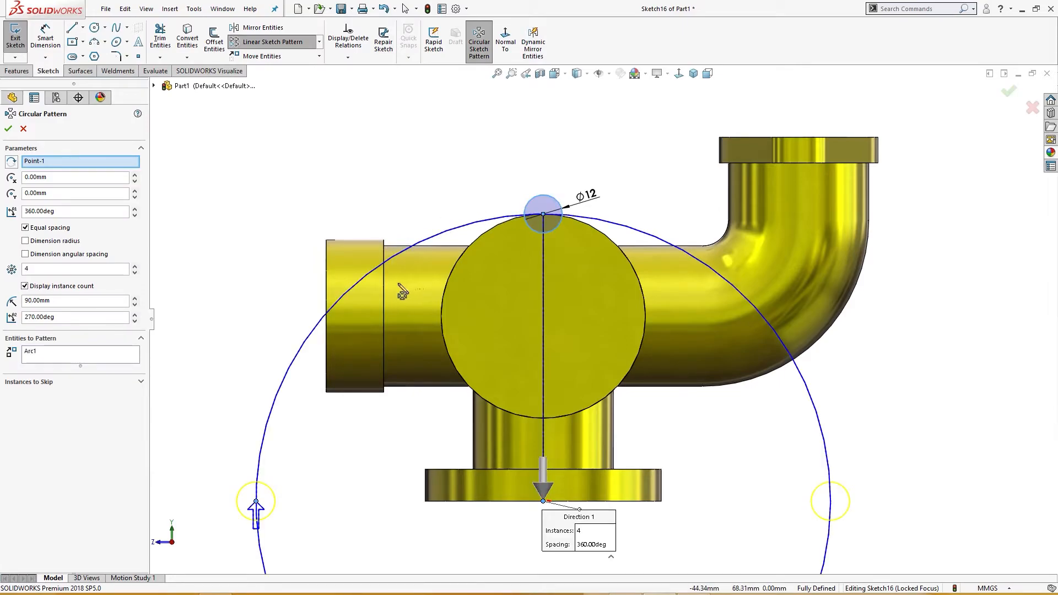
right_click(88, 160)
click(113, 177)
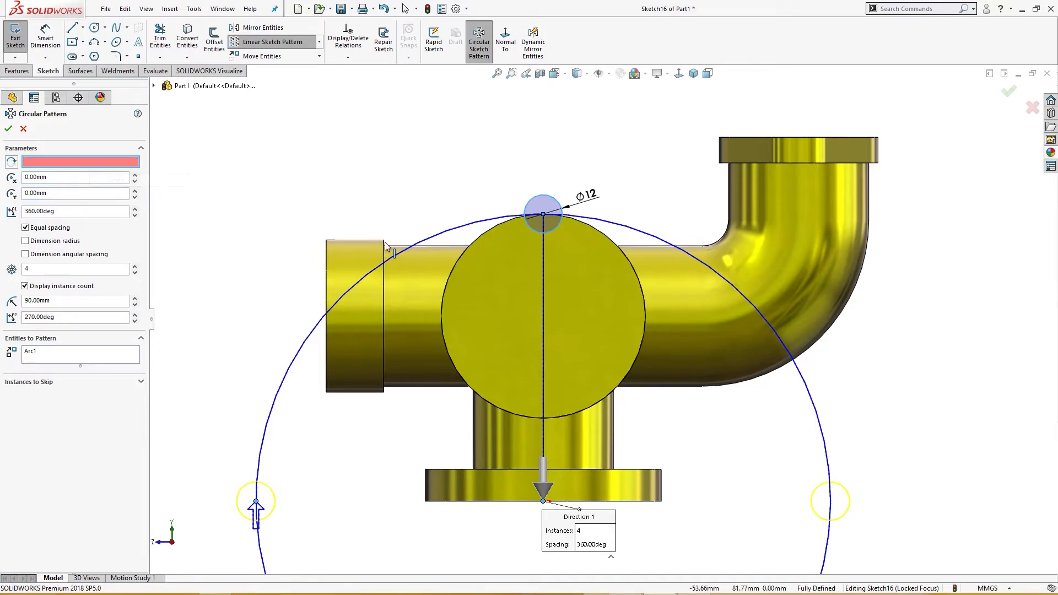
click(480, 236)
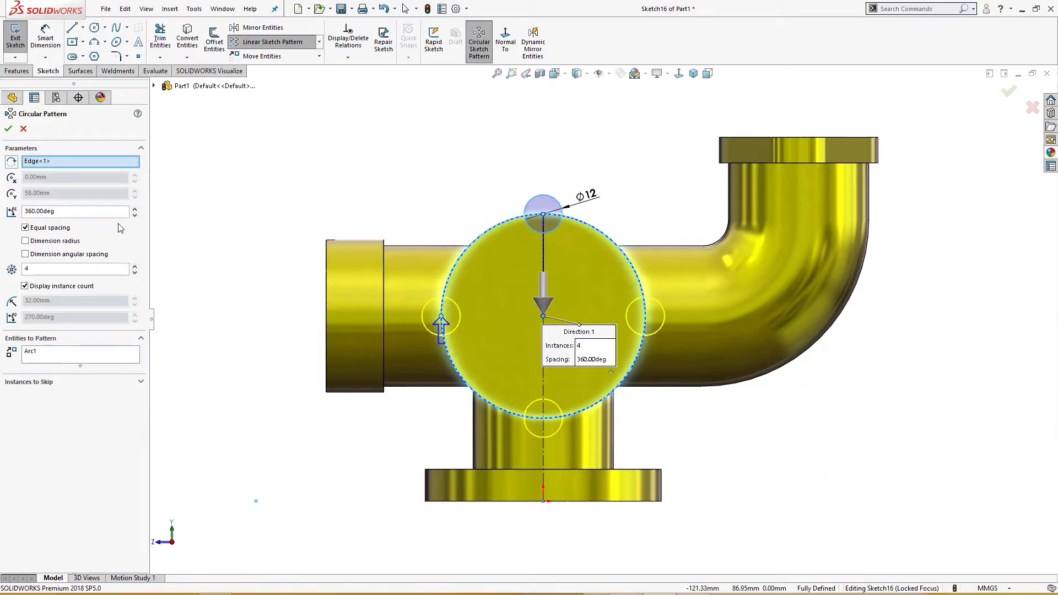
click(134, 273)
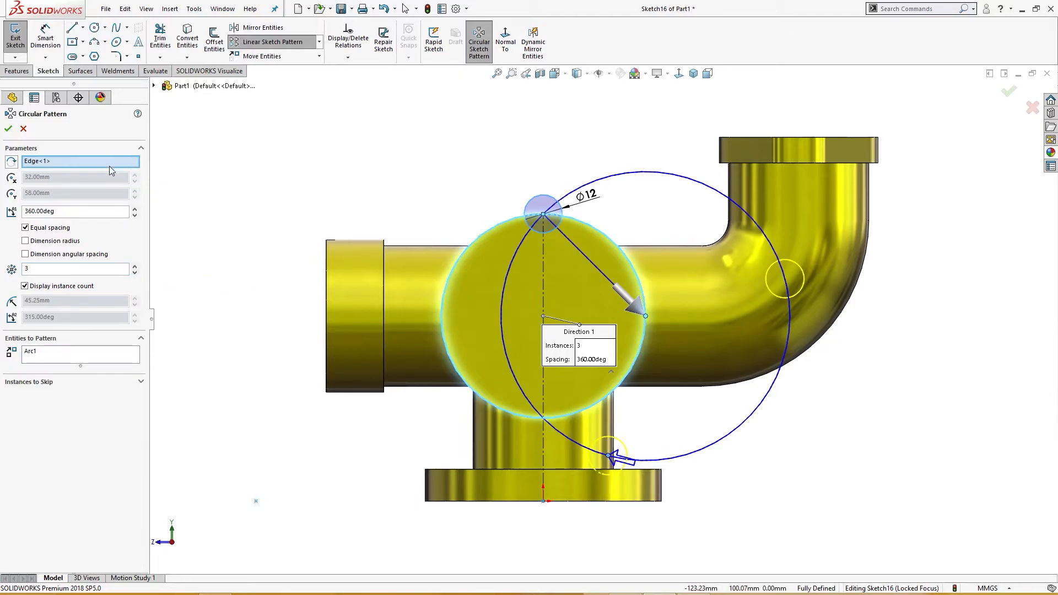
key(Escape)
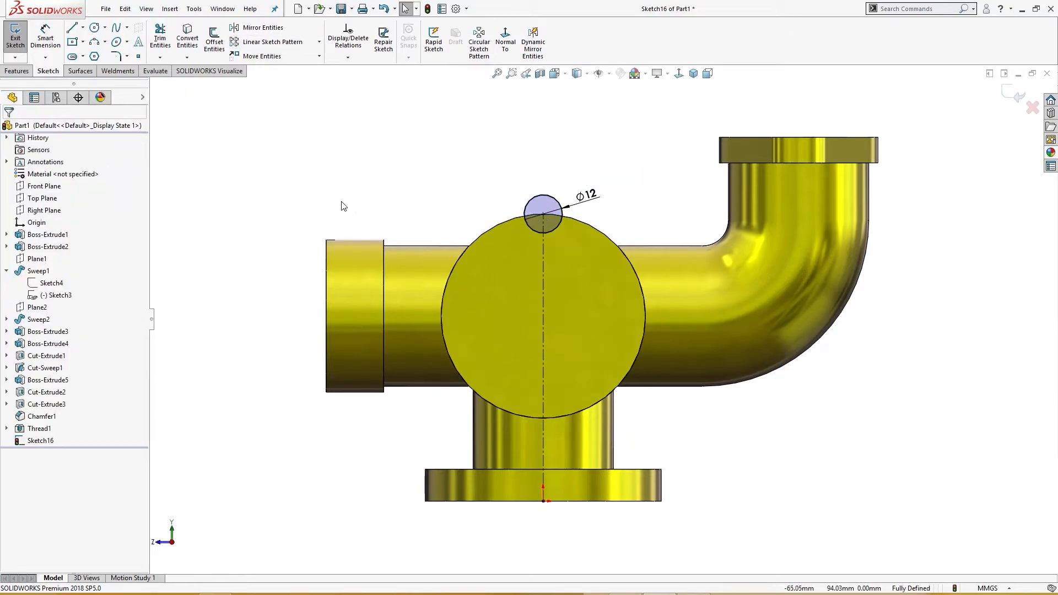
Create a circular sketch pattern of the 12 mm circle with 3 equally spaced instances over 360 degrees, centered on the cross cylinder's circular edge.
click(319, 41)
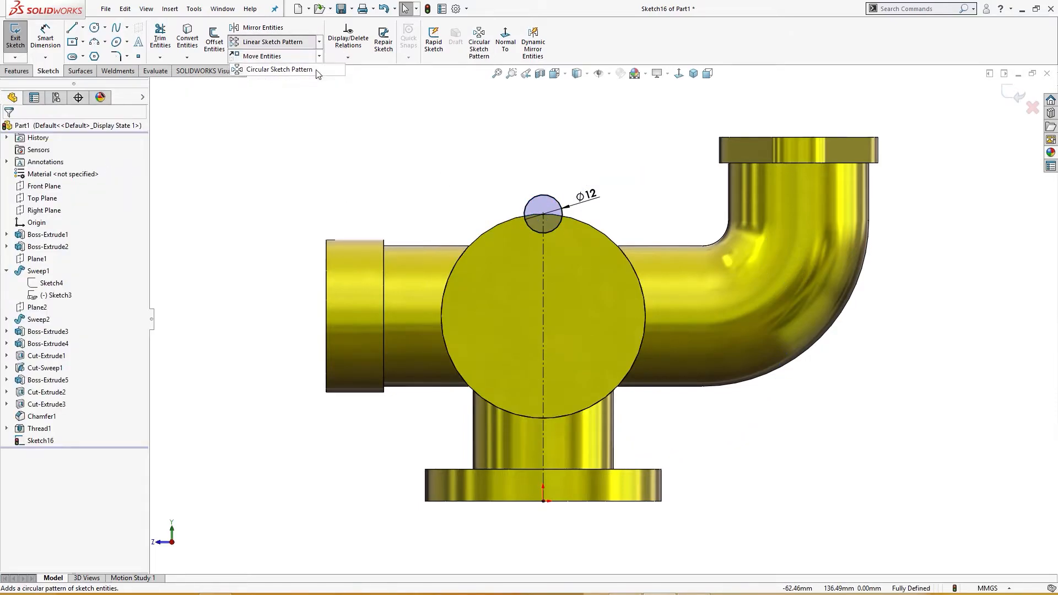
click(276, 76)
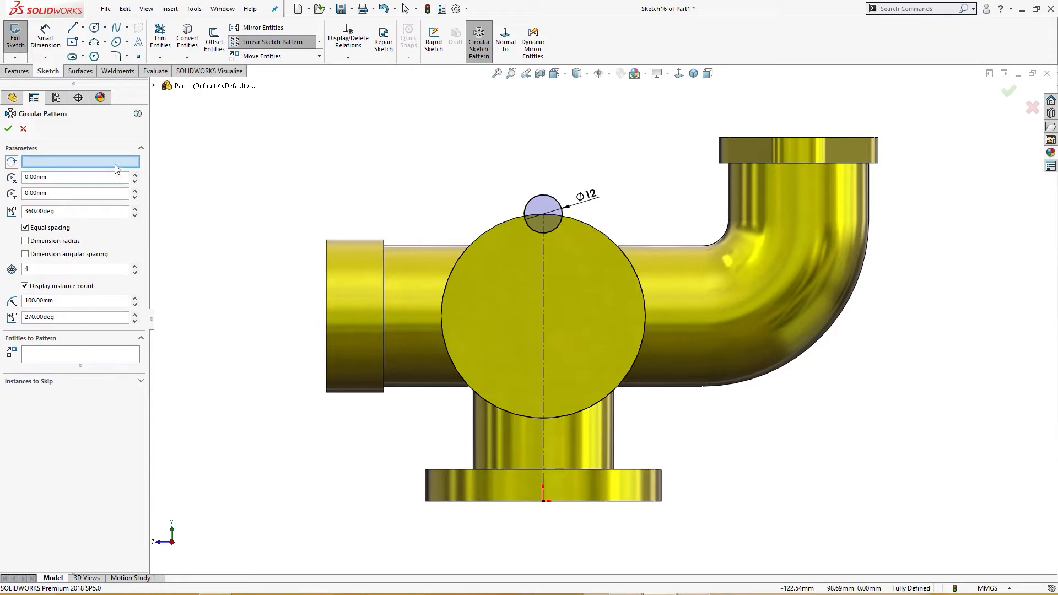
click(471, 242)
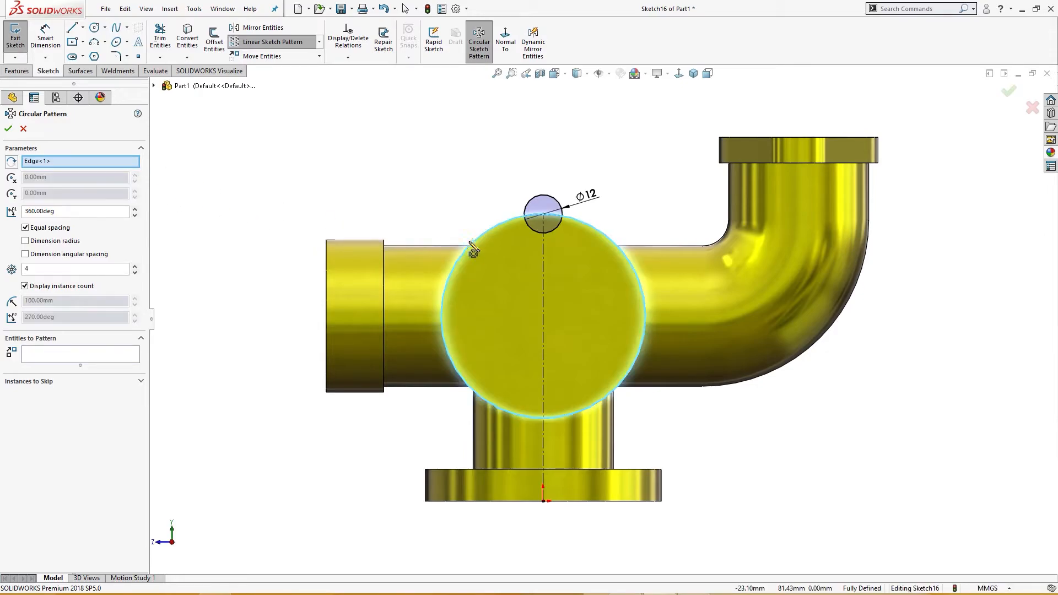
click(99, 354)
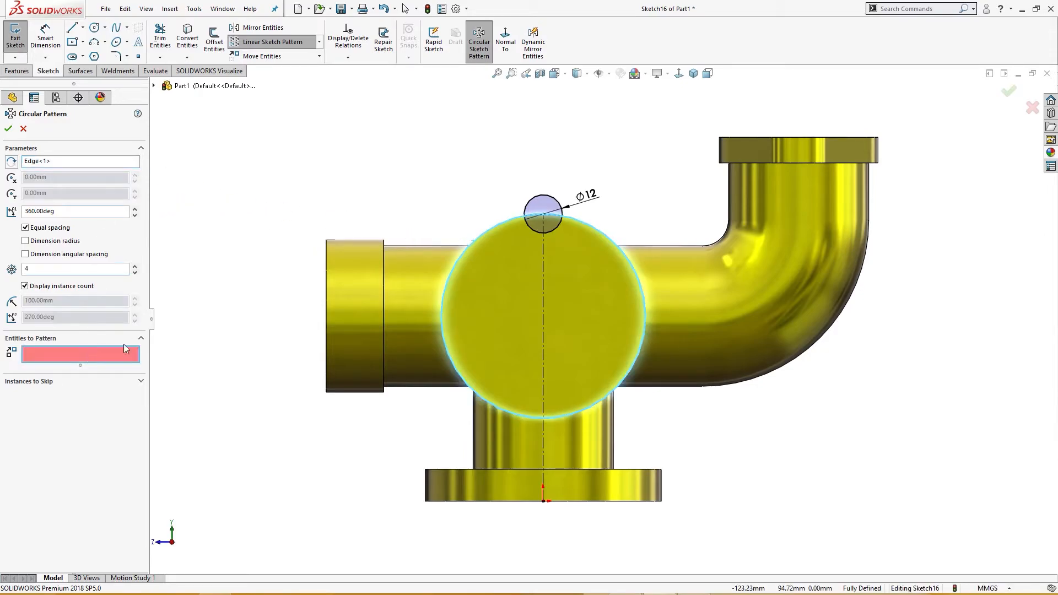
click(561, 204)
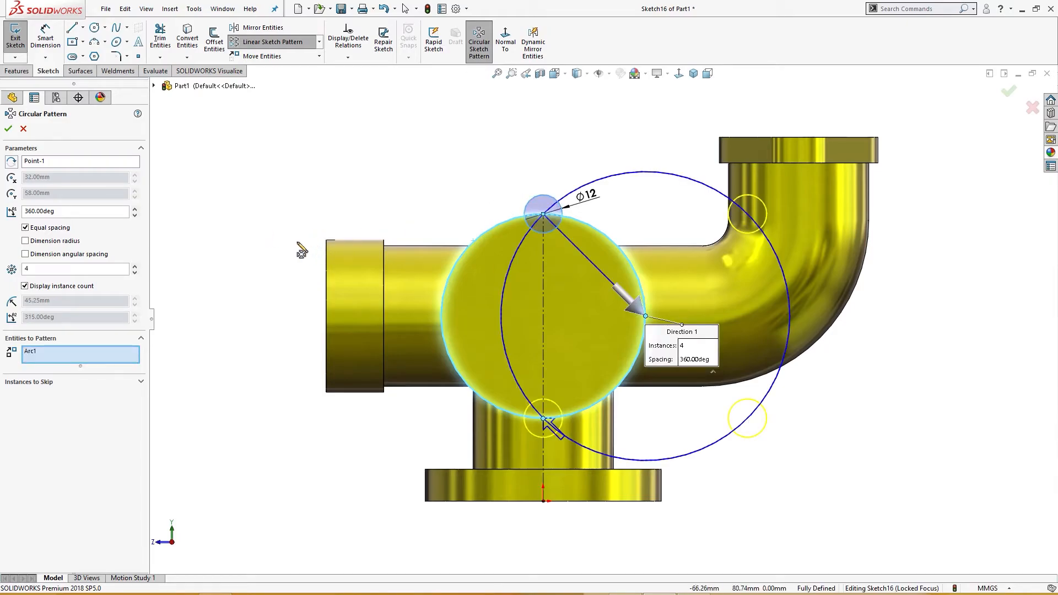
right_click(70, 165)
click(96, 184)
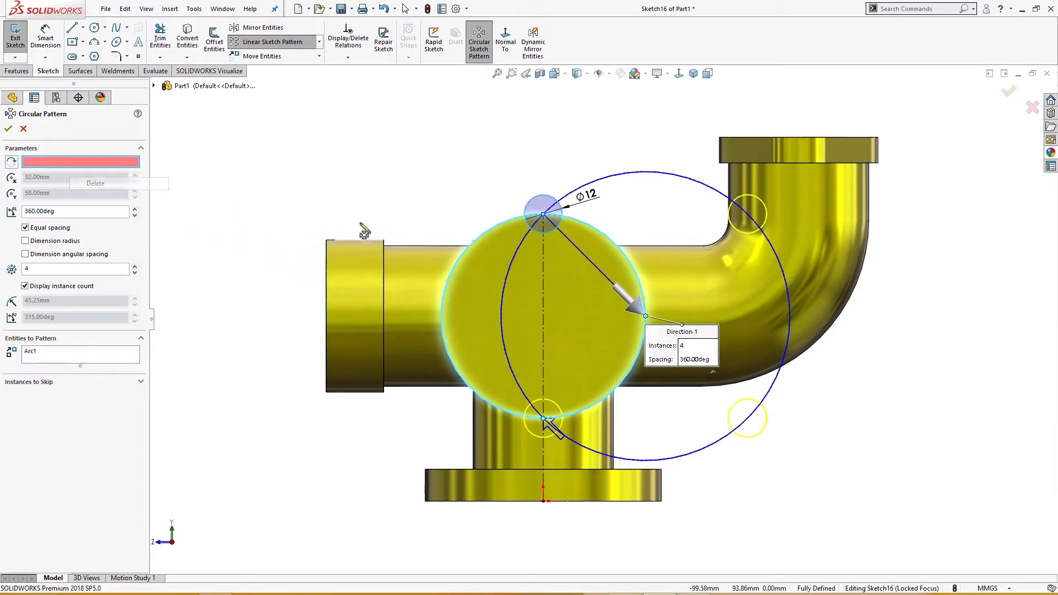
click(470, 246)
click(135, 273)
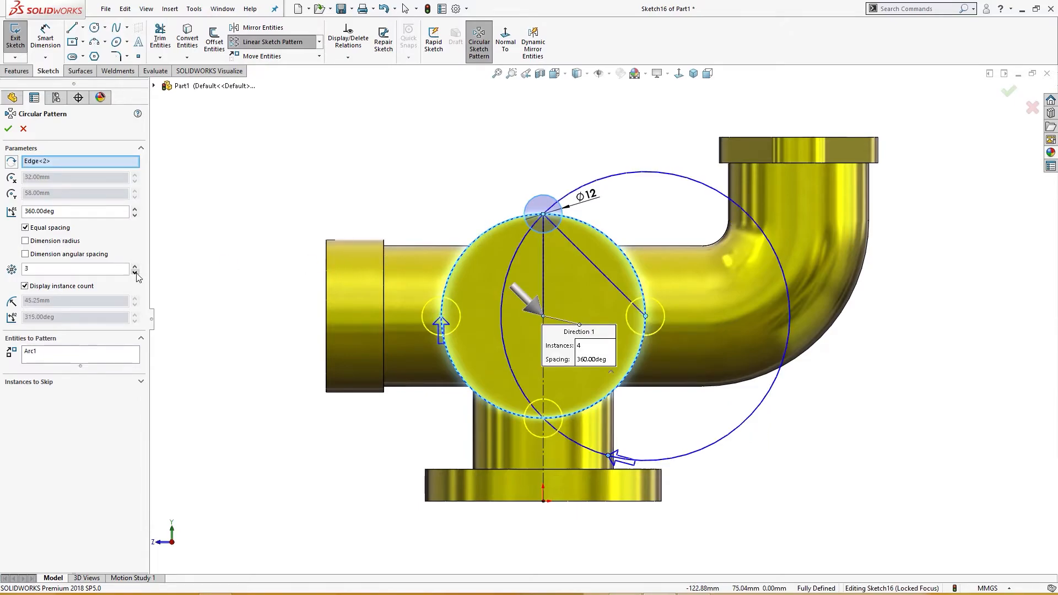
right_click(111, 165)
click(128, 184)
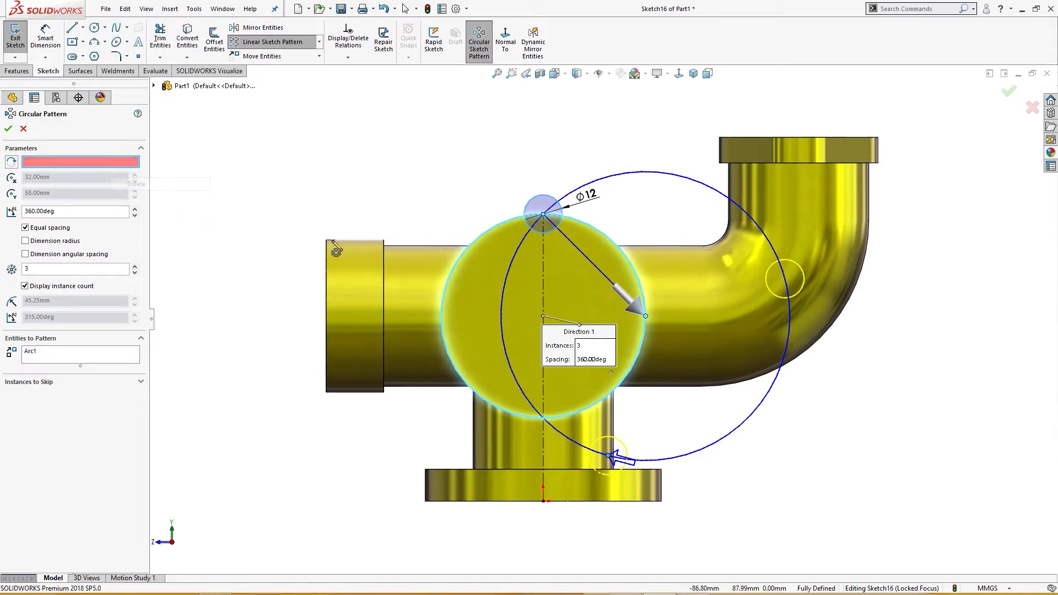
click(494, 240)
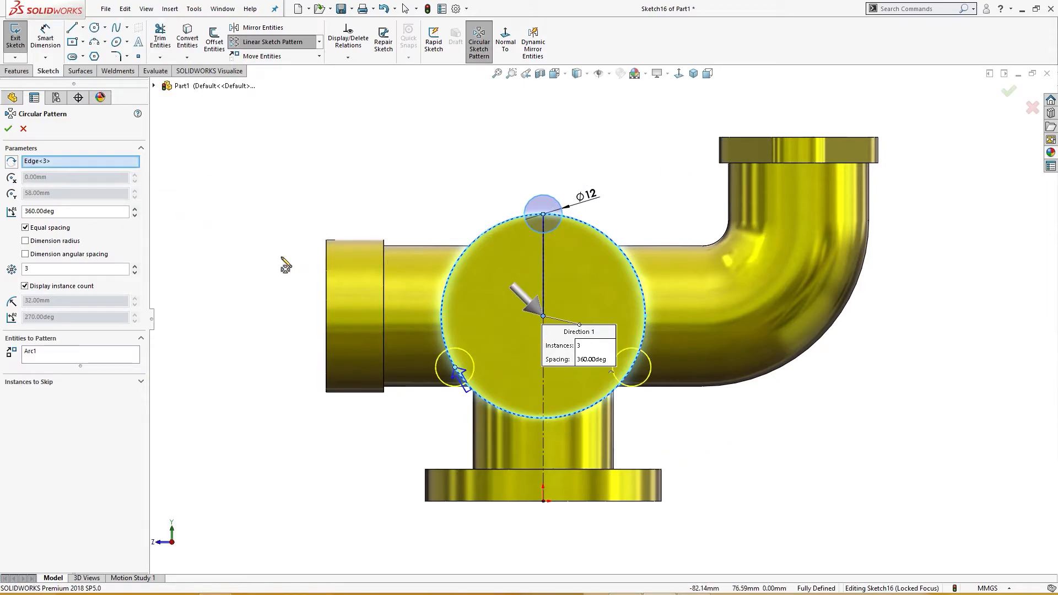
click(8, 128)
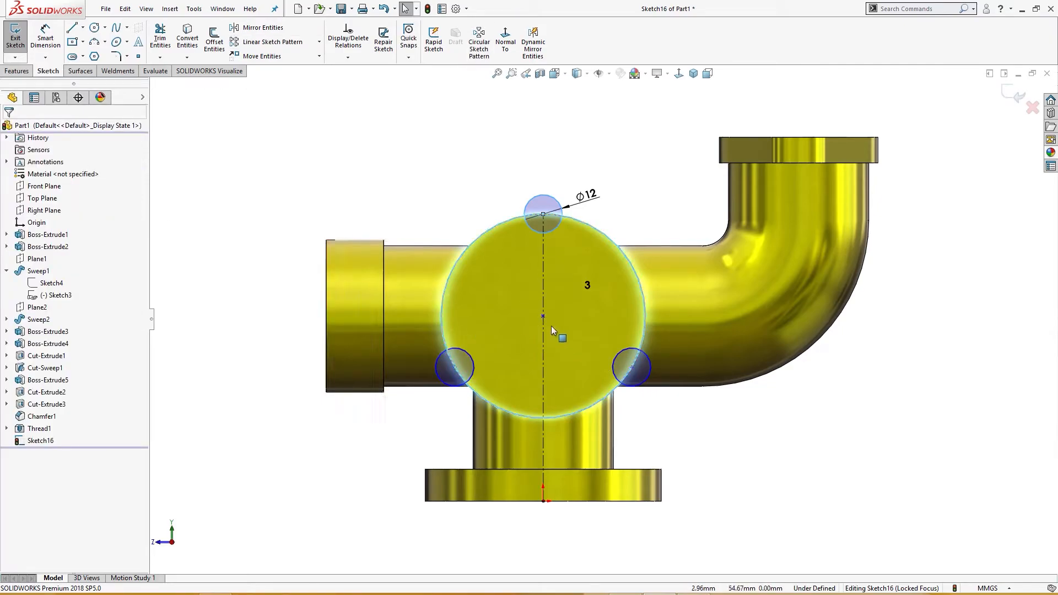
Make the circular pattern's center point concentric with the cross cylinder's circular edge.
mouse_move(542, 315)
mouse_down()
mouse_move(553, 310)
mouse_move(543, 315)
mouse_up()
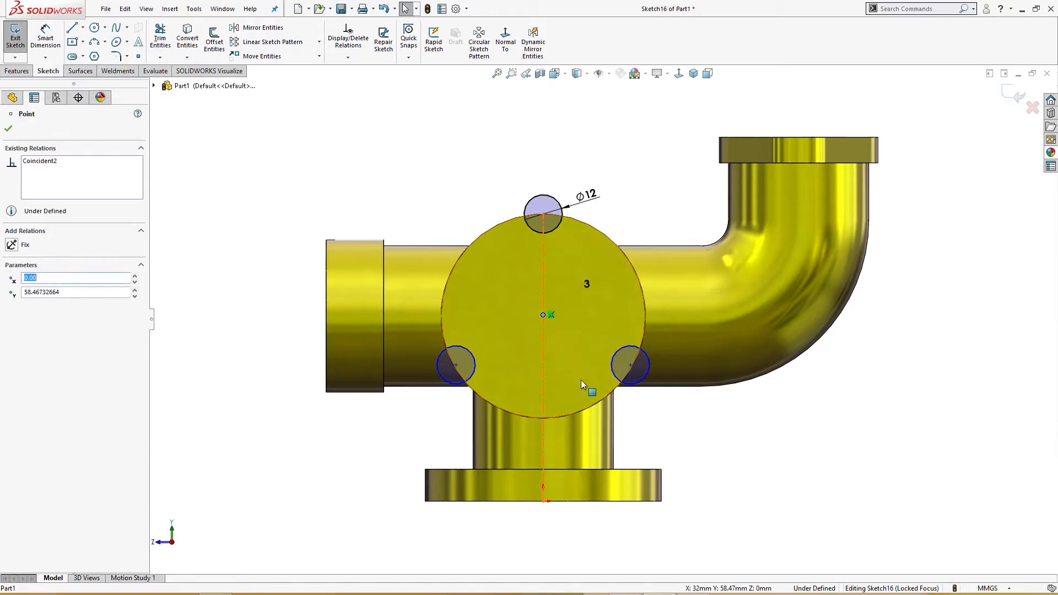
click(693, 427)
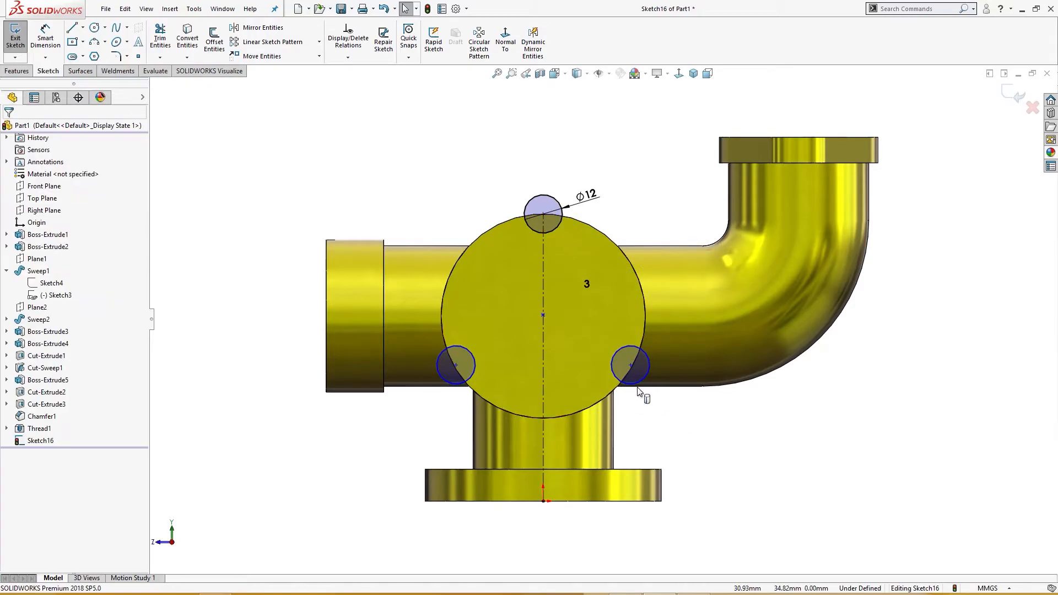
click(543, 316)
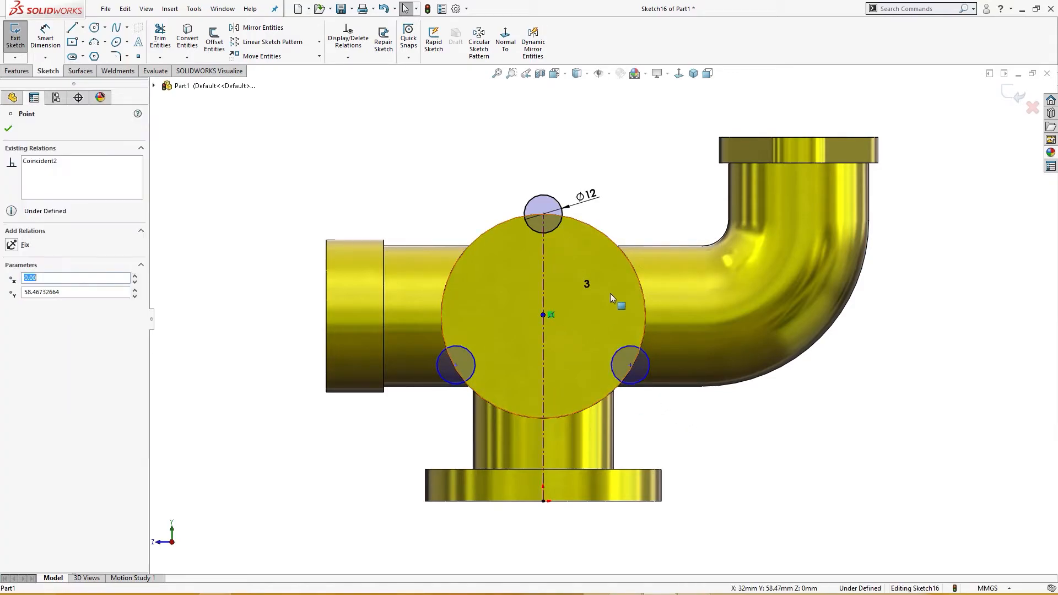
ctrl+click(614, 240)
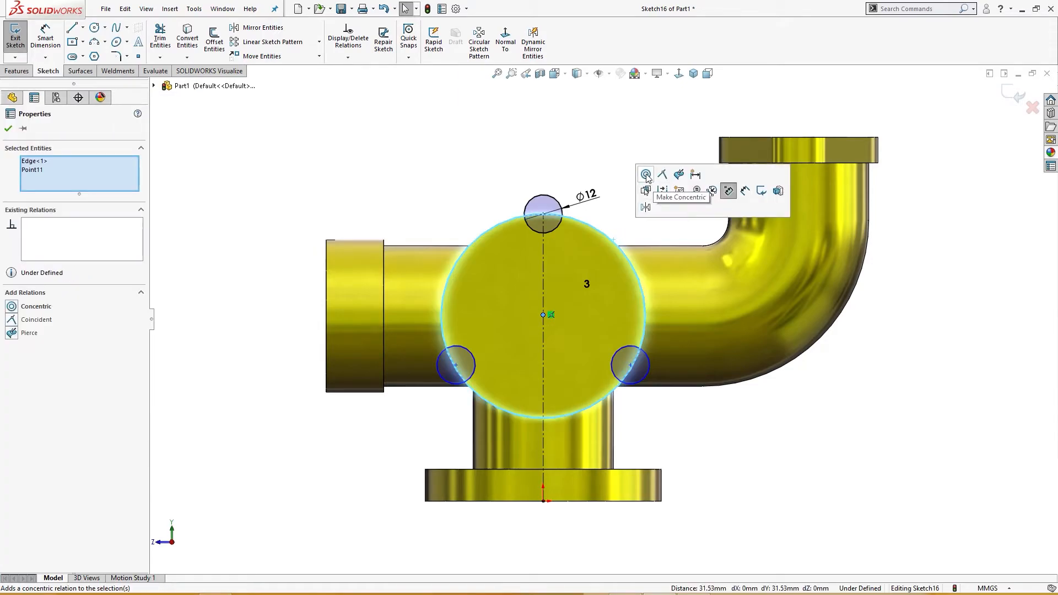
click(646, 176)
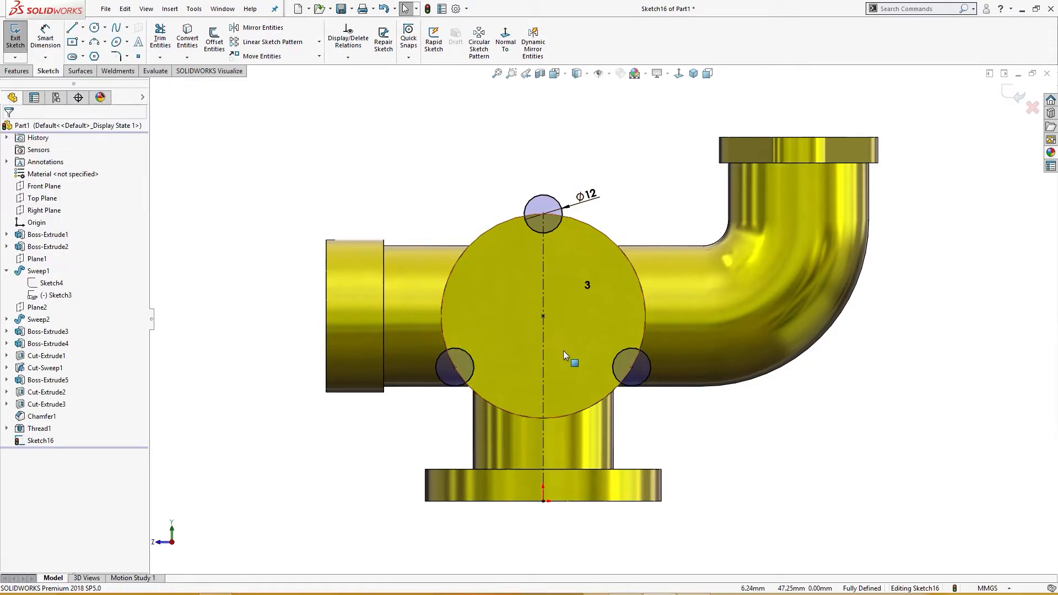
Extrude the three 12 mm circles as a blind 18 mm boss, reversed to run back along the cross cylinder, checking the reference drawing.
key(f)
middle_drag(560, 332, 736, 406)
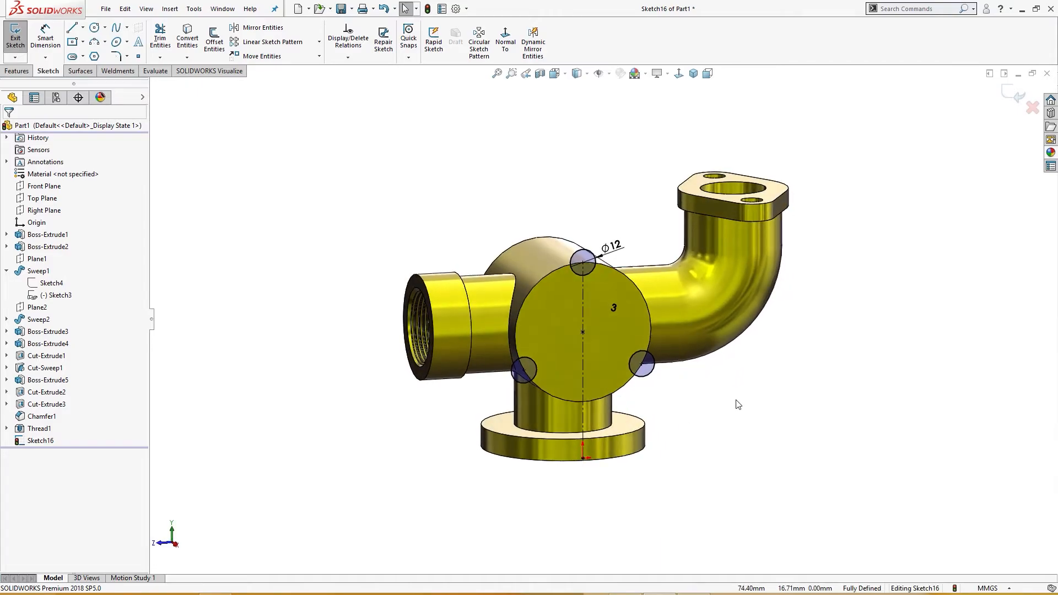
key(s)
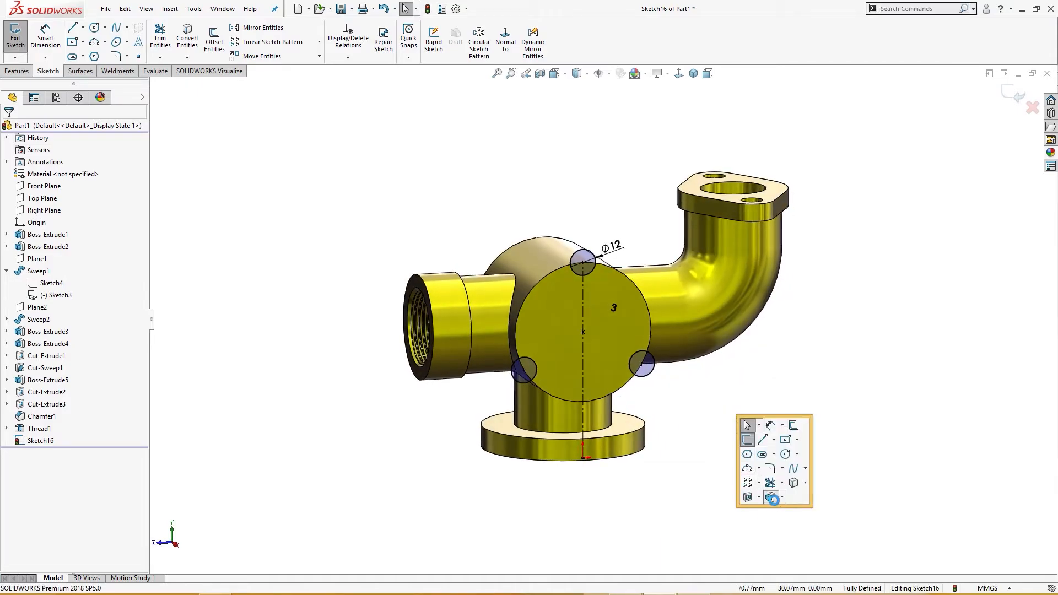
click(770, 497)
text(18)
key(Return)
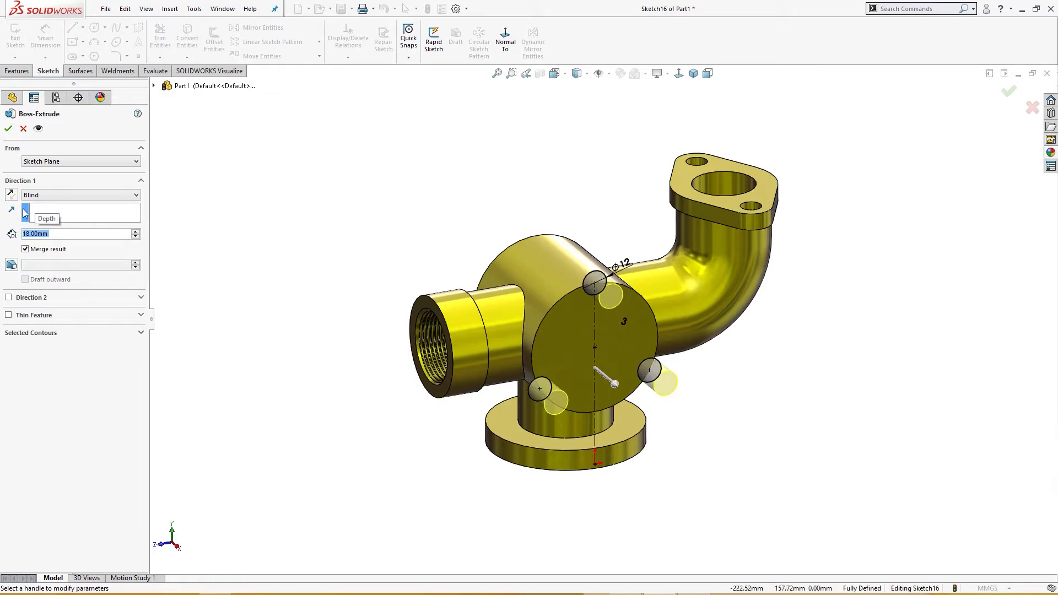
click(13, 197)
middle_drag(164, 274, 210, 295)
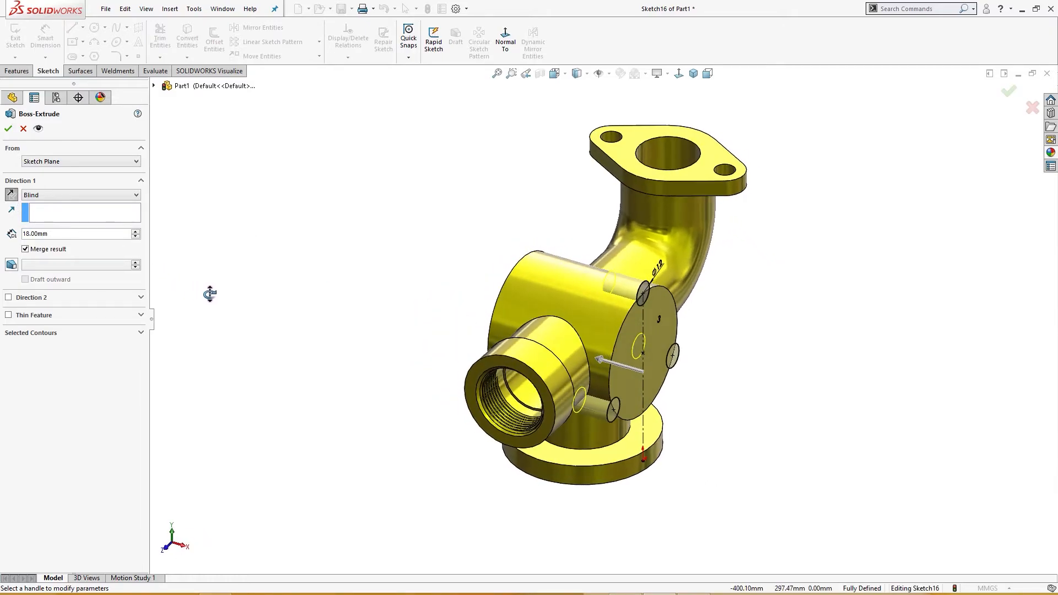
mouse_move(625, 592)
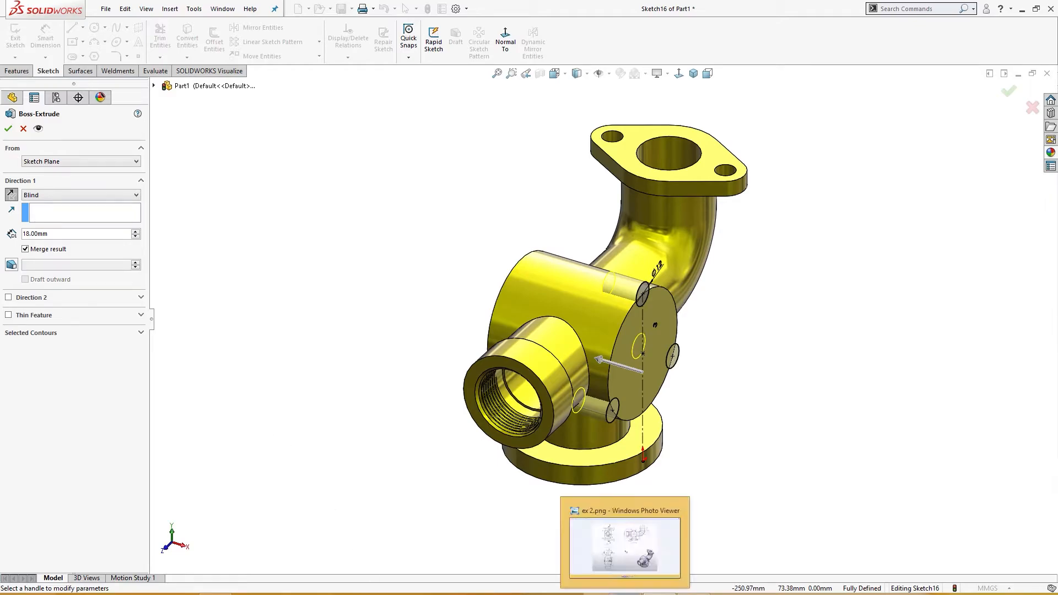
click(623, 538)
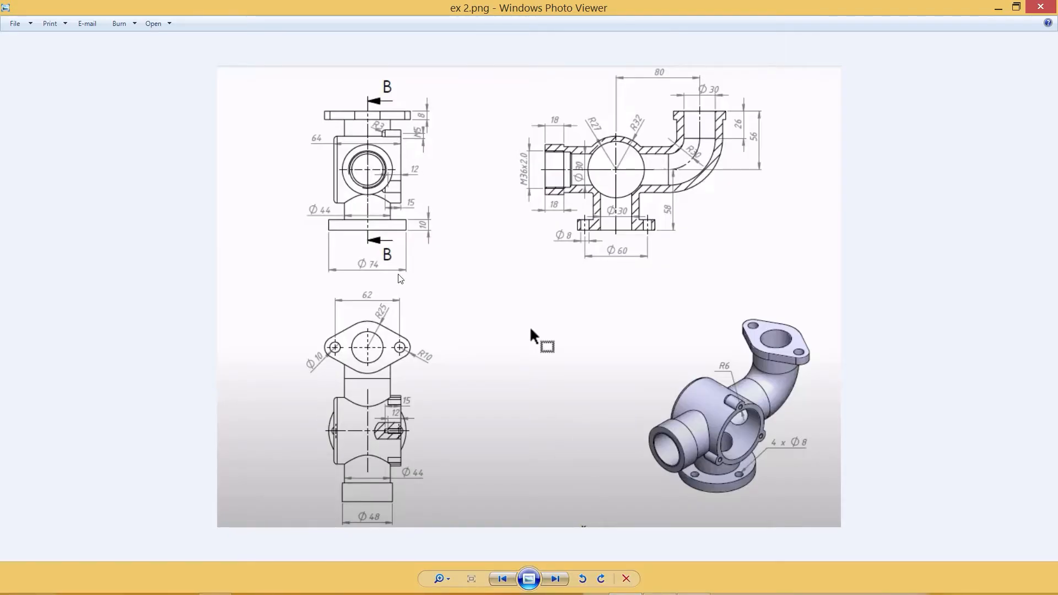
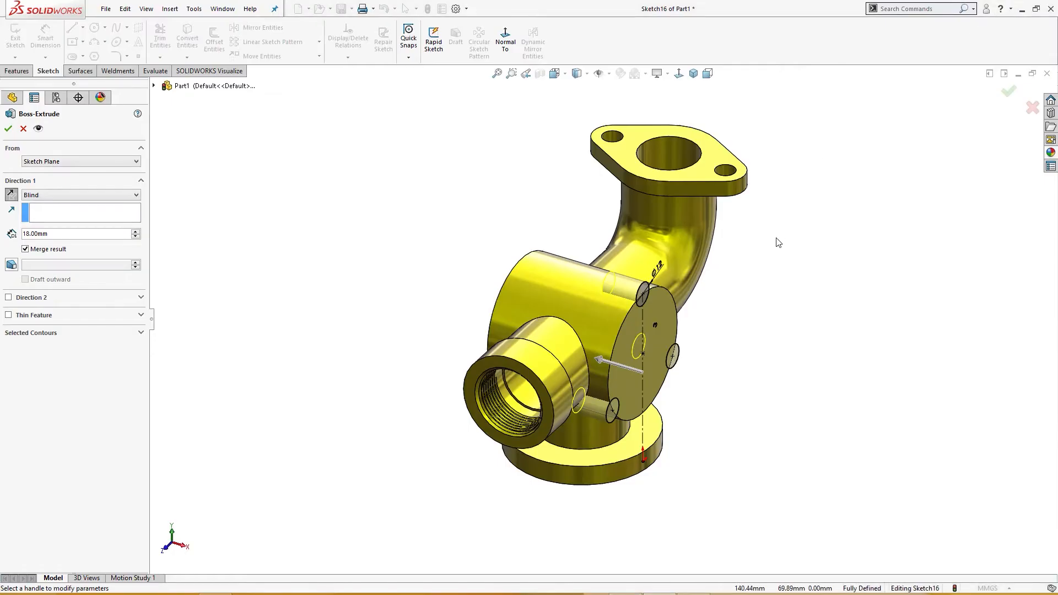
mouse_move(775, 239)
middle_down()
mouse_move(785, 243)
mouse_move(731, 260)
middle_up()
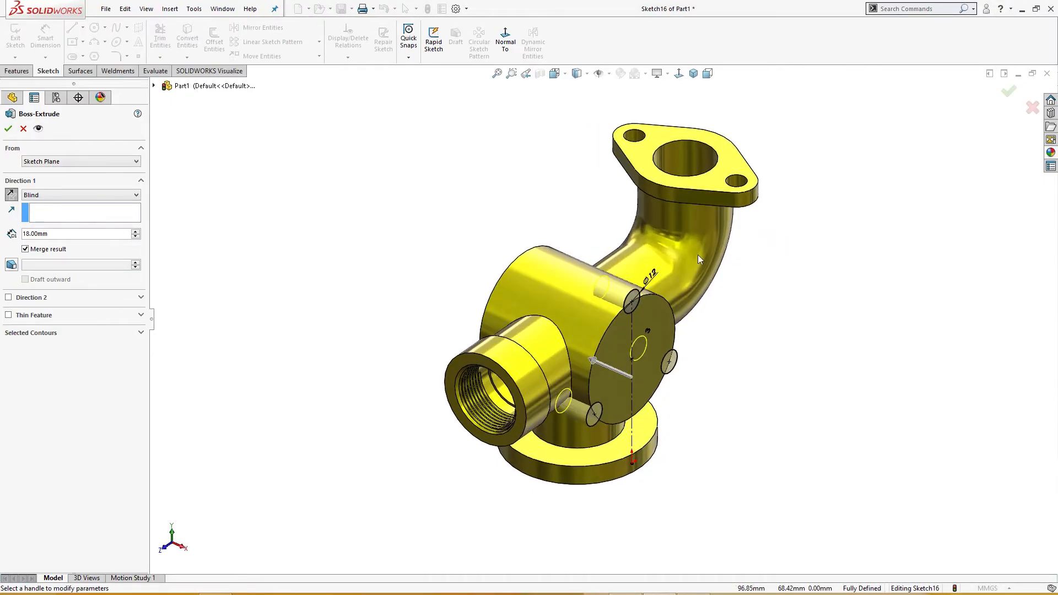
click(9, 129)
Start a 3 mm fillet on the inner end edge of the top lug on the cross cylinder.
middle_drag(362, 229, 406, 229)
scroll(657, 284, down, 5)
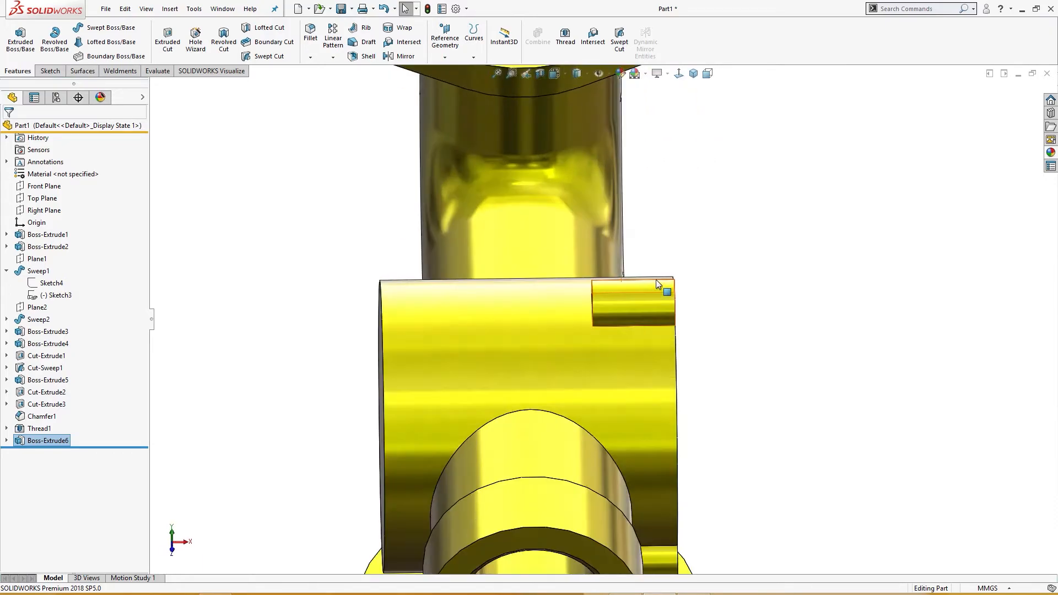
middle_drag(610, 310, 655, 312)
click(592, 307)
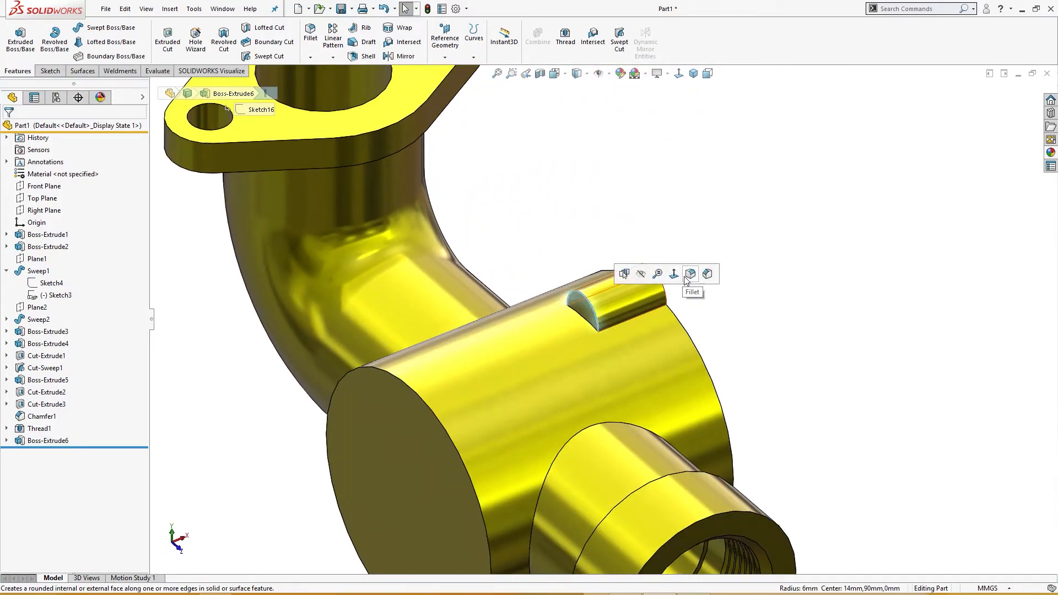
click(689, 280)
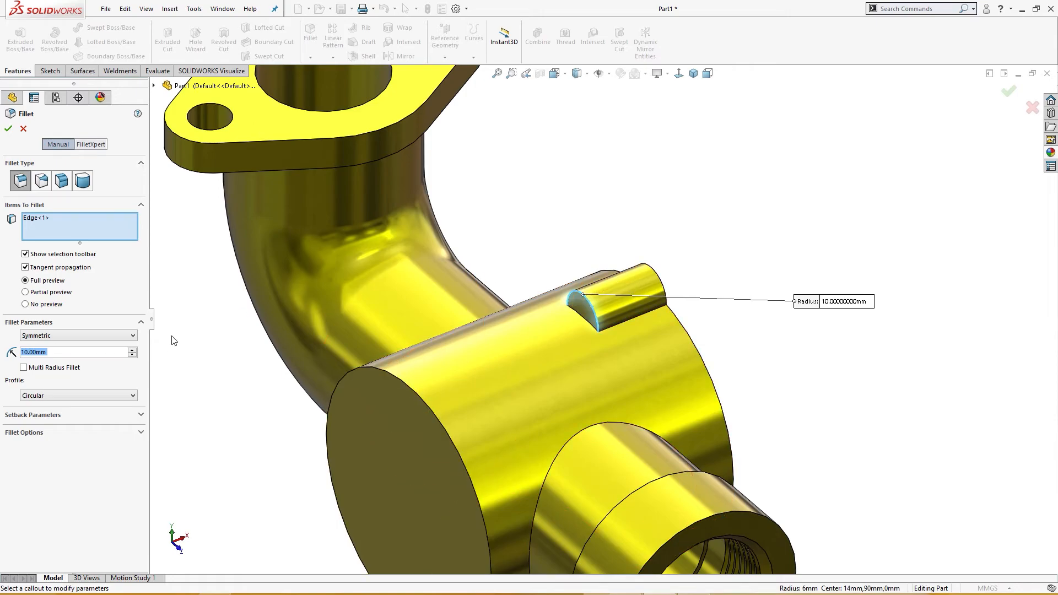
text(3)
key(Return)
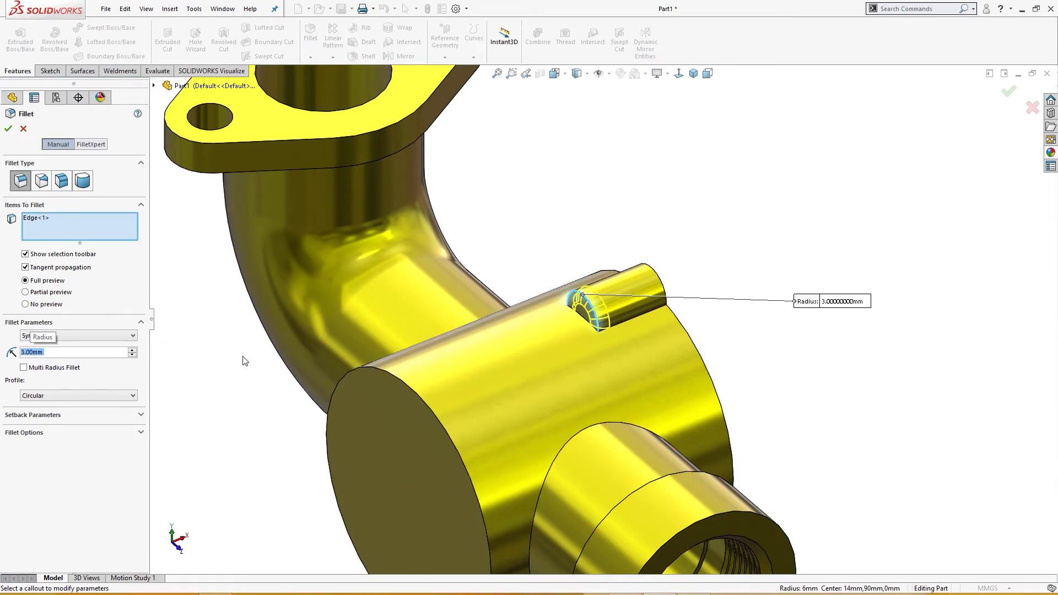
scroll(342, 404, up, 3)
middle_drag(343, 404, 272, 234)
scroll(443, 409, down, 3)
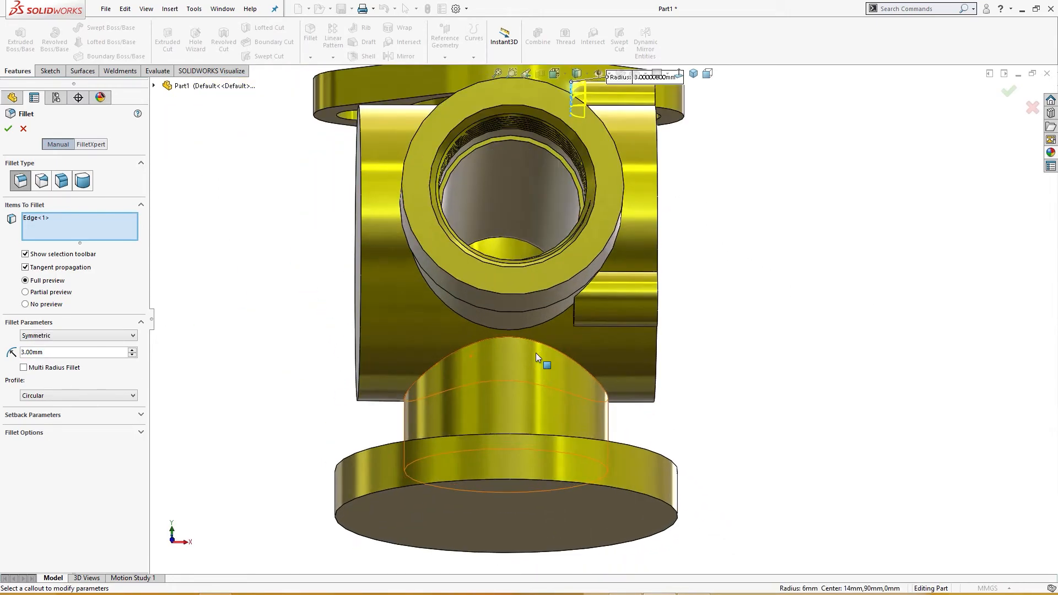
click(572, 323)
middle_drag(561, 342, 554, 356)
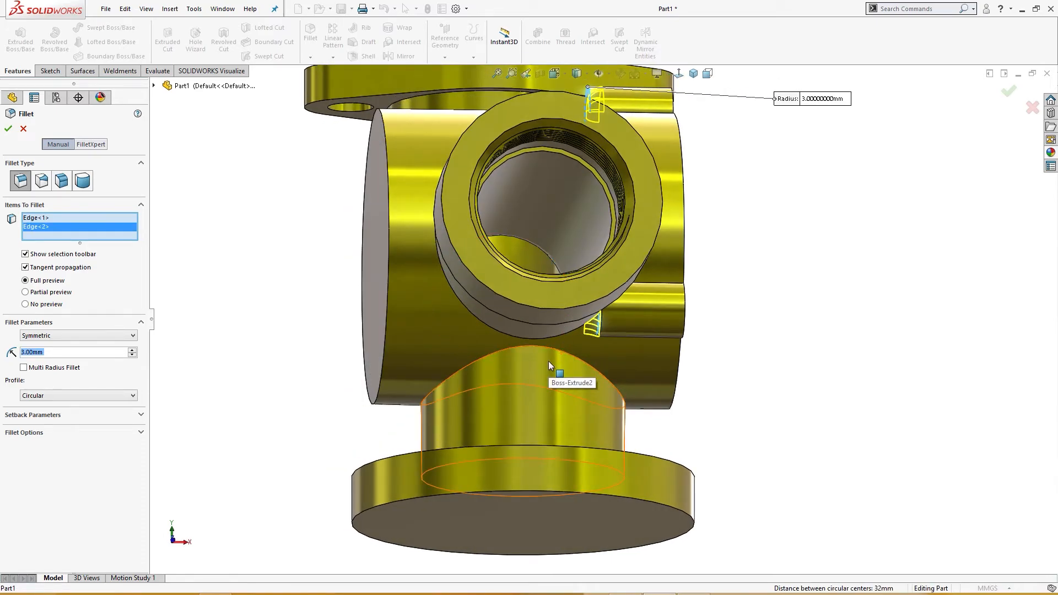
right_click(61, 226)
click(99, 243)
Add the inner end edges of the other two lugs to the 3 mm fillet and complete it.
scroll(606, 331, down, 3)
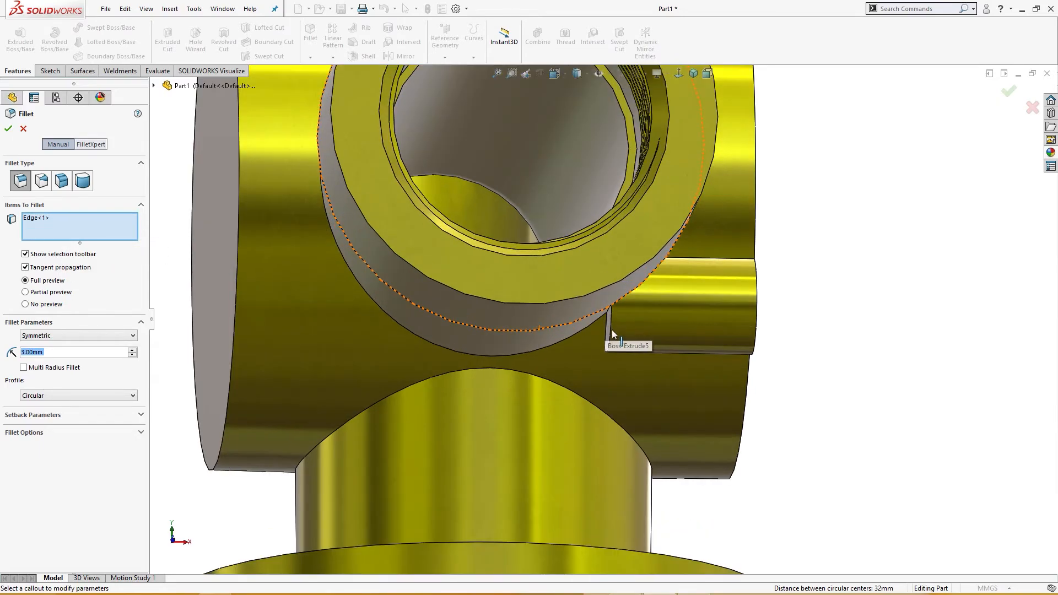
click(610, 335)
scroll(607, 364, up, 5)
middle_drag(609, 376, 399, 363)
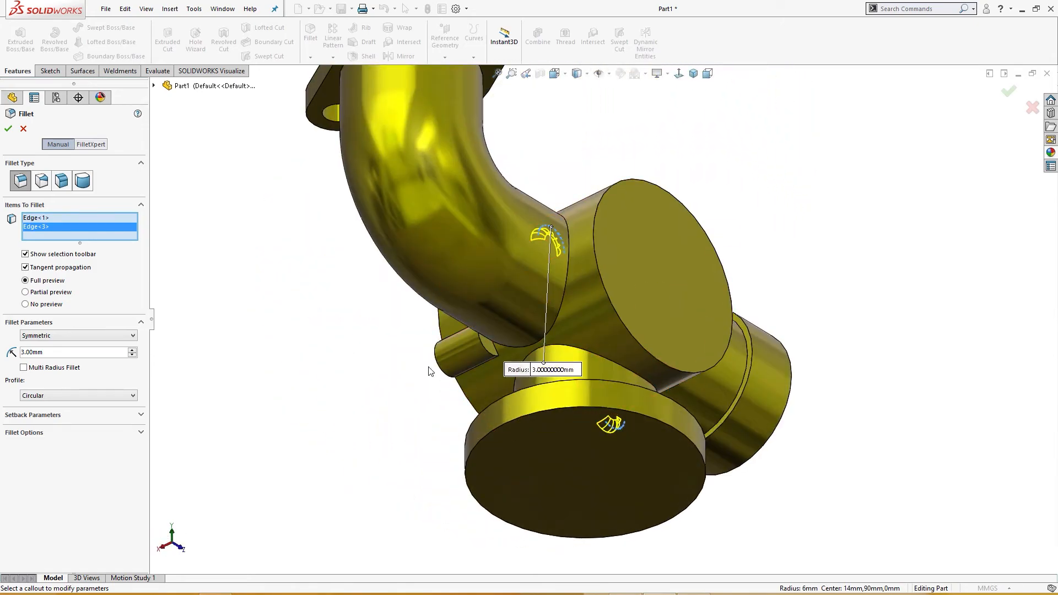
scroll(517, 348, down, 3)
click(433, 365)
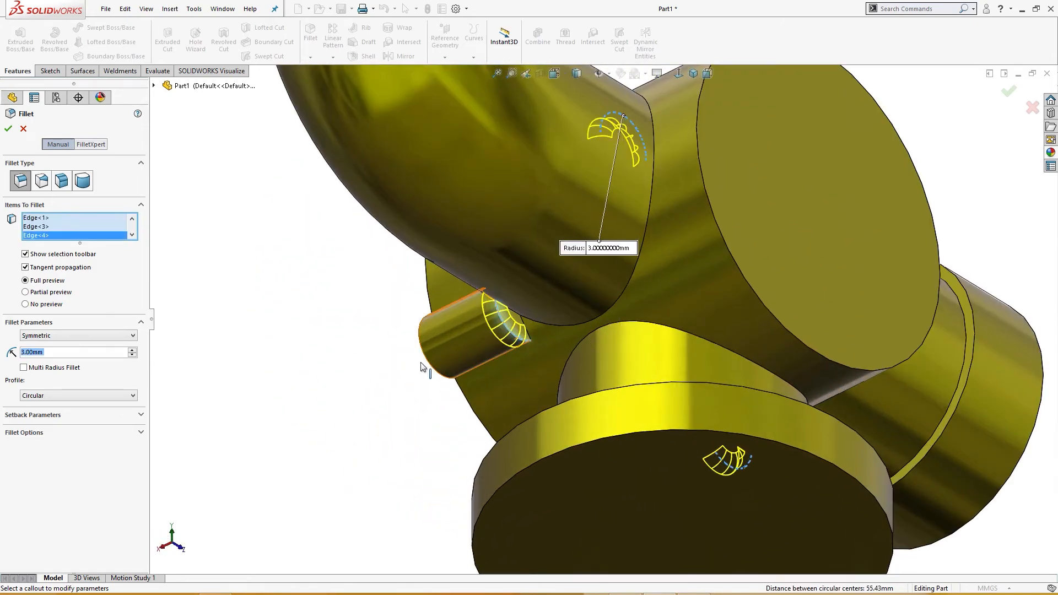
click(9, 129)
Sketch a 30 mm diameter circle centered on the origin on the underside of the round base flange.
middle_drag(285, 329, 561, 398)
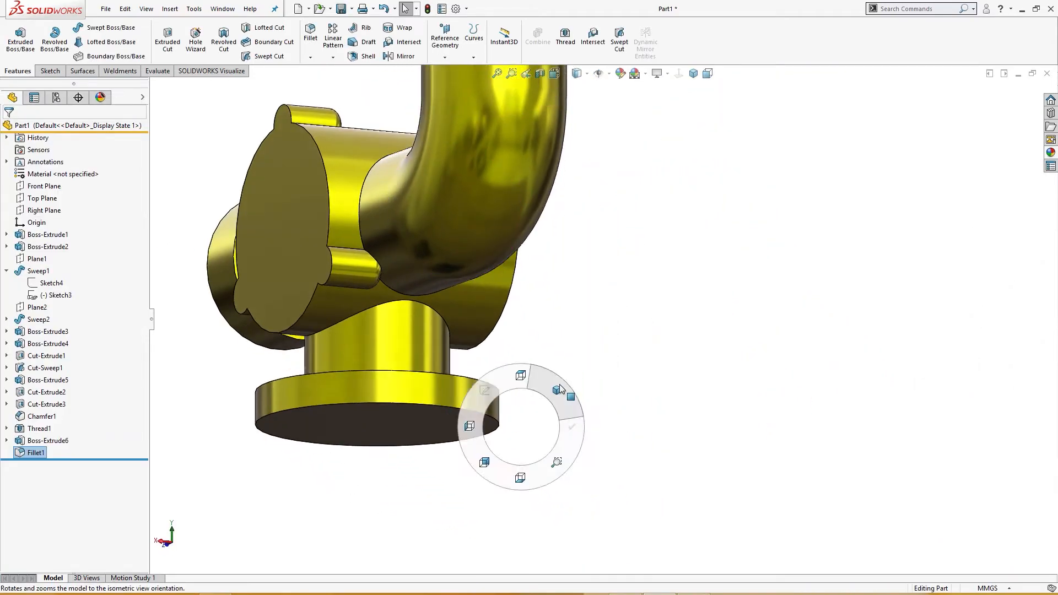
key(ctrl+7)
scroll(677, 350, down, 2)
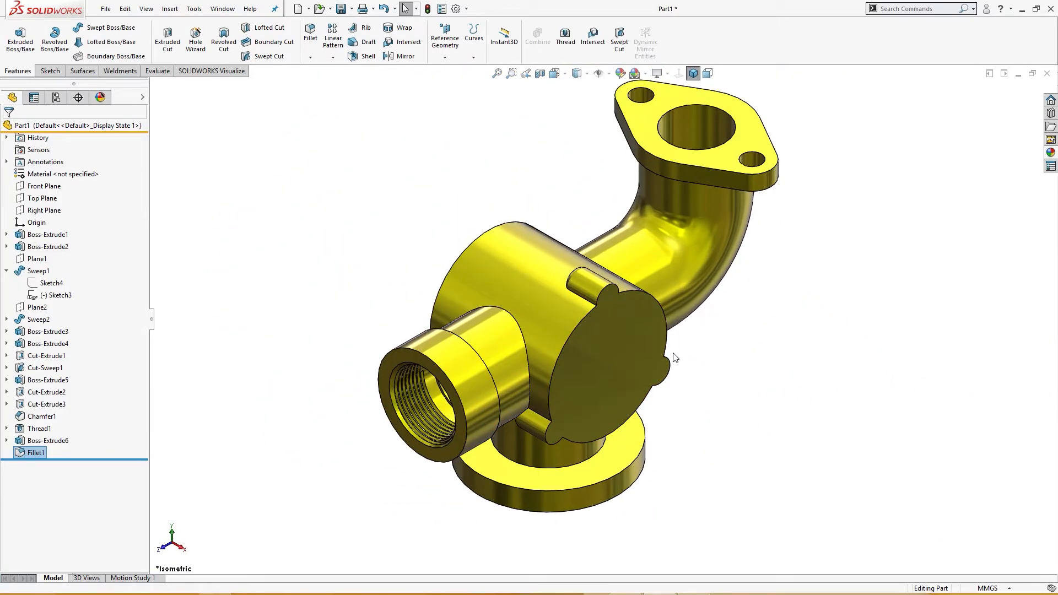
middle_drag(674, 414, 543, 476)
click(538, 435)
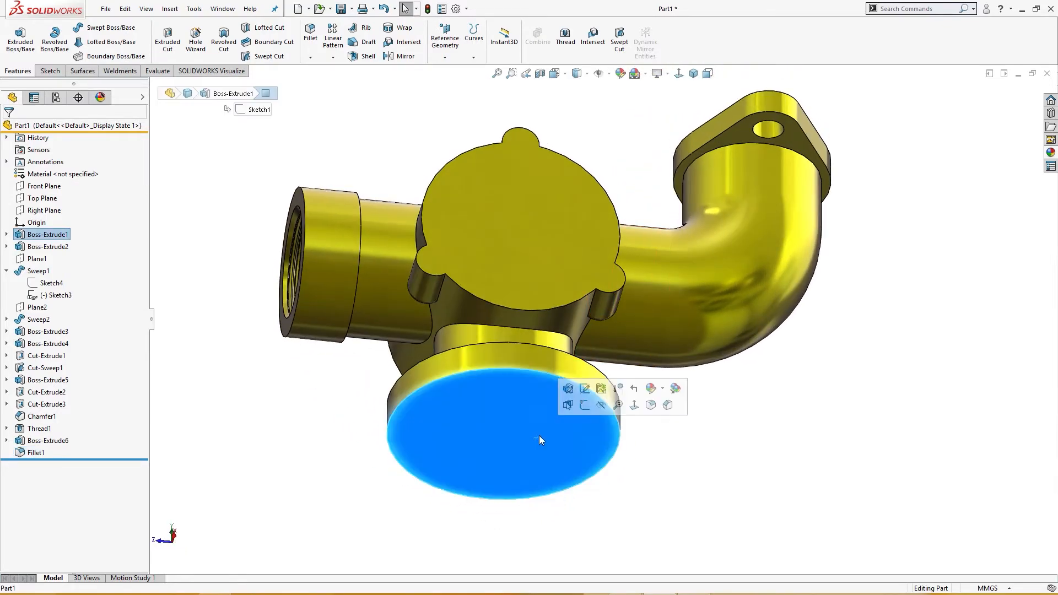
click(585, 405)
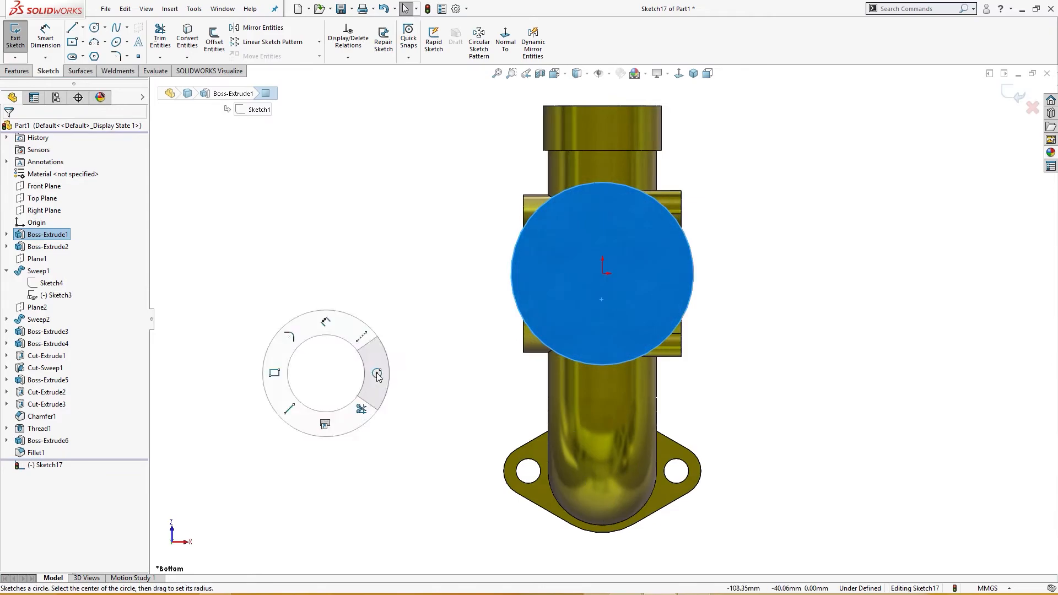
key(c)
click(603, 275)
click(605, 312)
text(30)
key(Return)
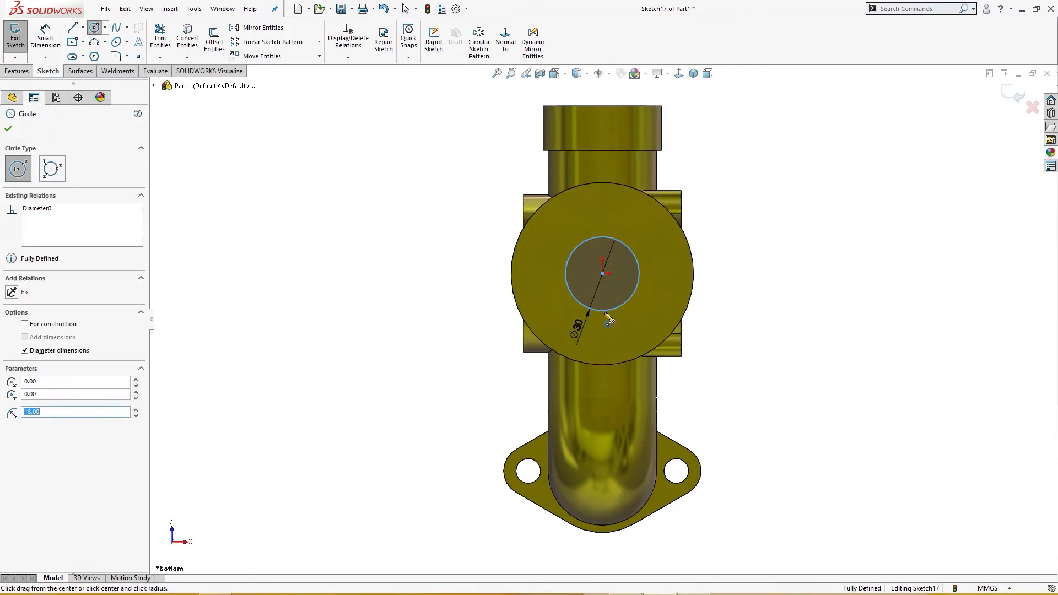
Cut the 30 mm circle upward through the base as a blind extruded cut 58 mm deep.
key(s)
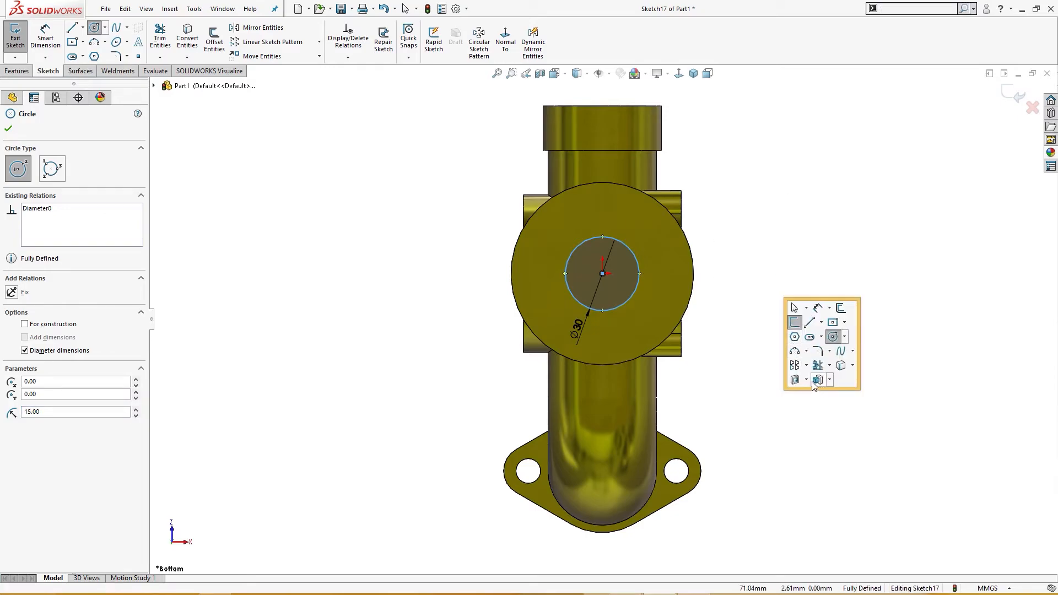
click(818, 380)
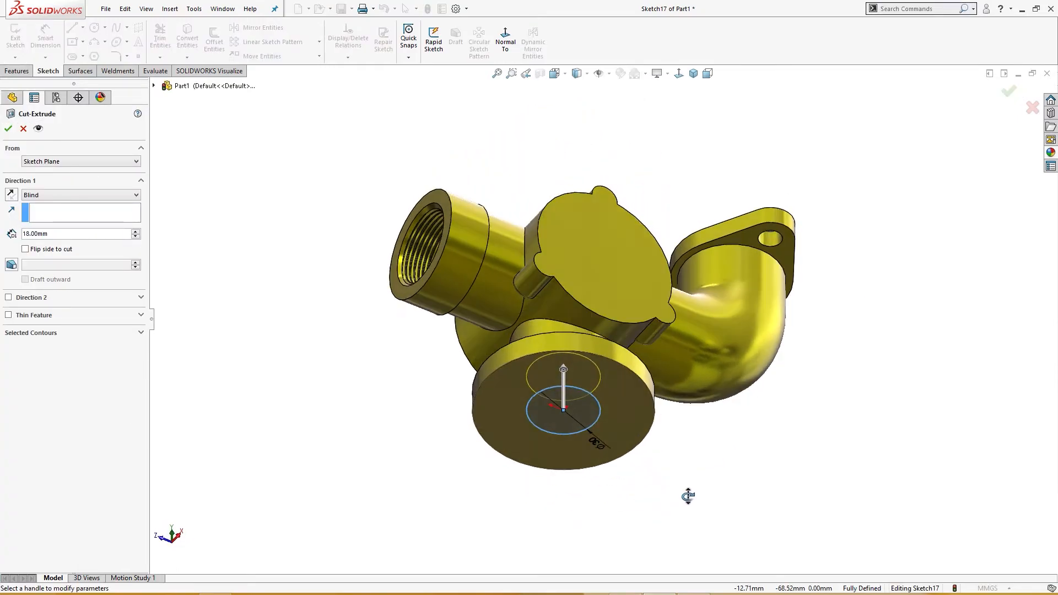
middle_drag(689, 494, 678, 527)
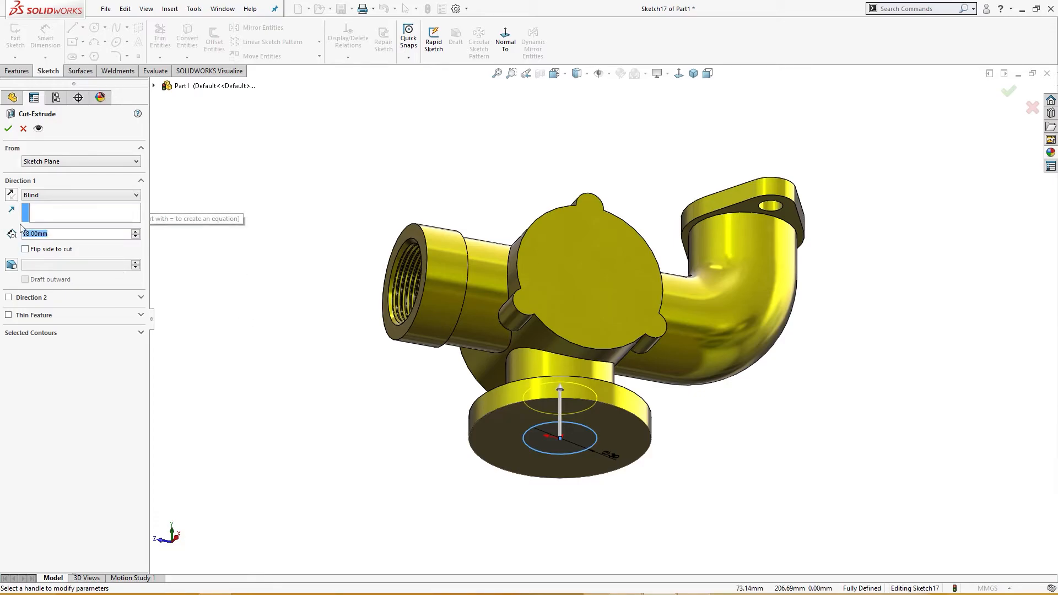
text(58)
key(Return)
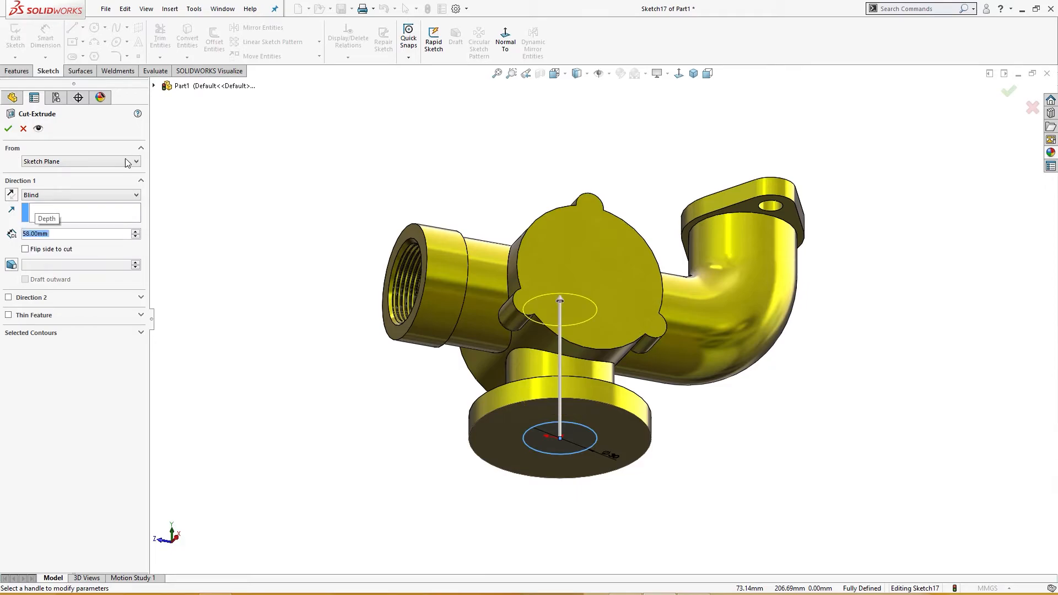
middle_drag(307, 161, 264, 265)
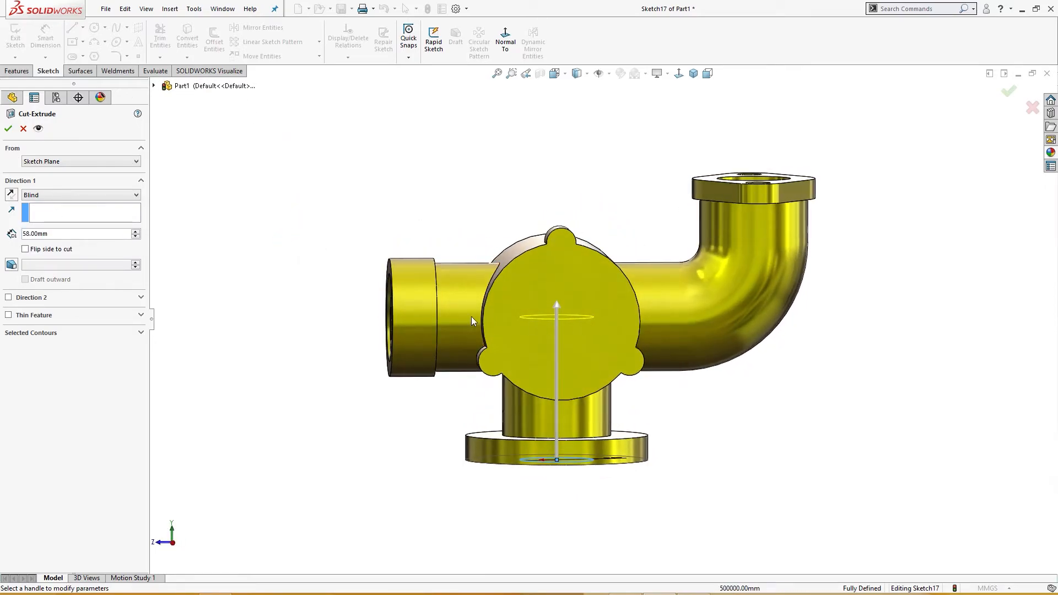
click(9, 129)
Set up an ANSI Metric M5x0.8 tapped hole with a blind hole depth of 12 mm.
mouse_move(292, 300)
middle_down()
mouse_move(310, 304)
mouse_move(288, 302)
middle_up()
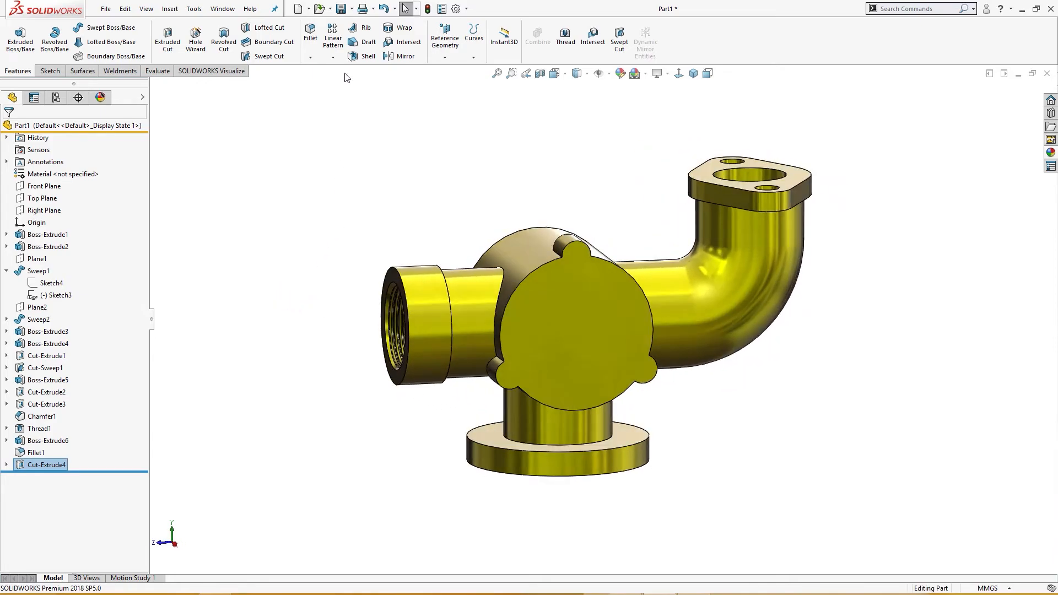
click(193, 50)
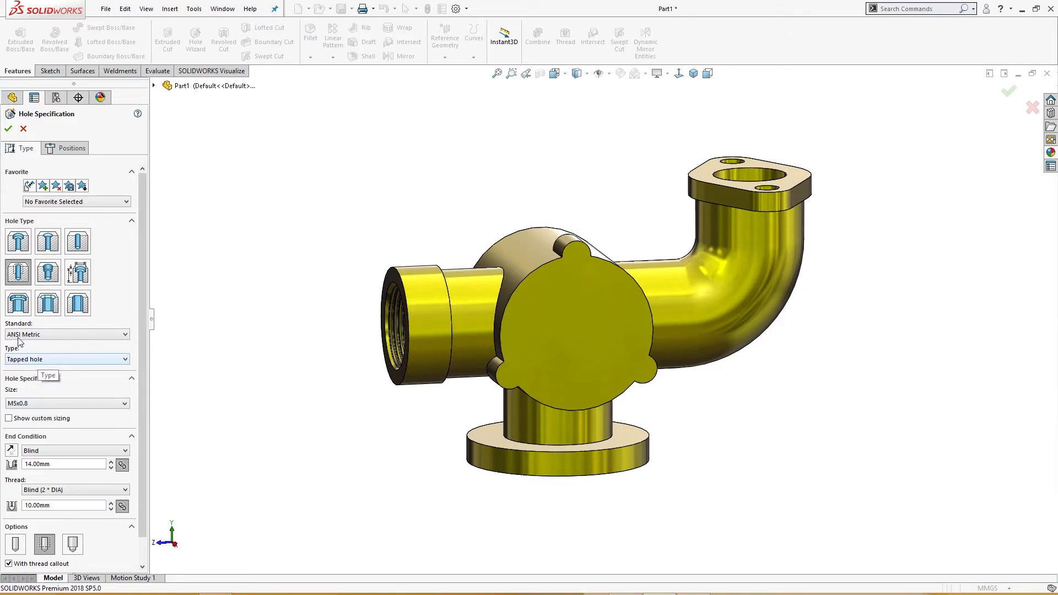
click(54, 467)
key(Return)
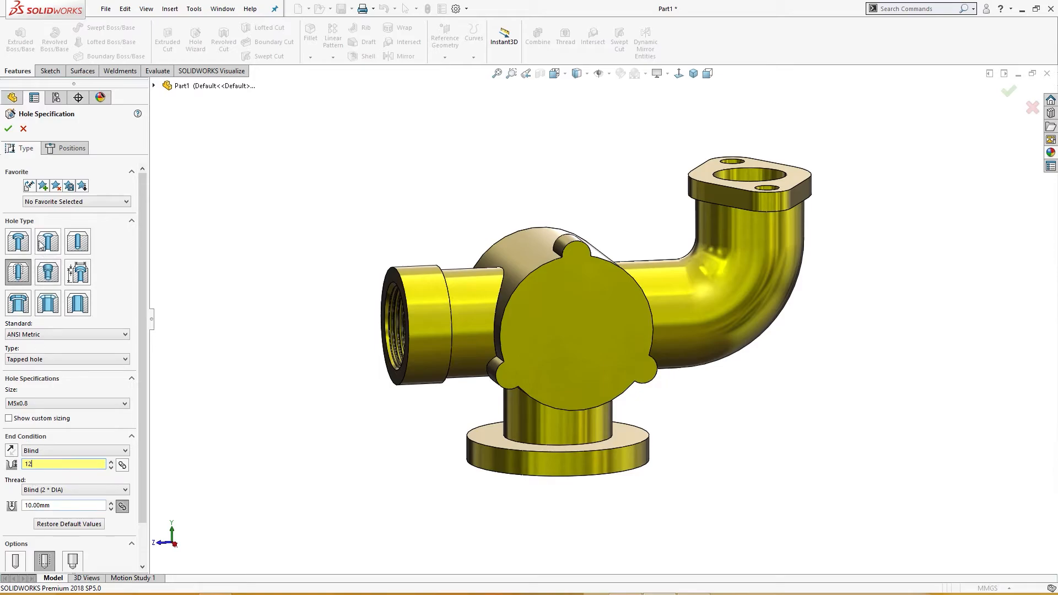
Place the tapped holes at the centers of the three lugs on the cross cylinder's end face and complete the feature.
click(57, 147)
scroll(620, 269, down, 3)
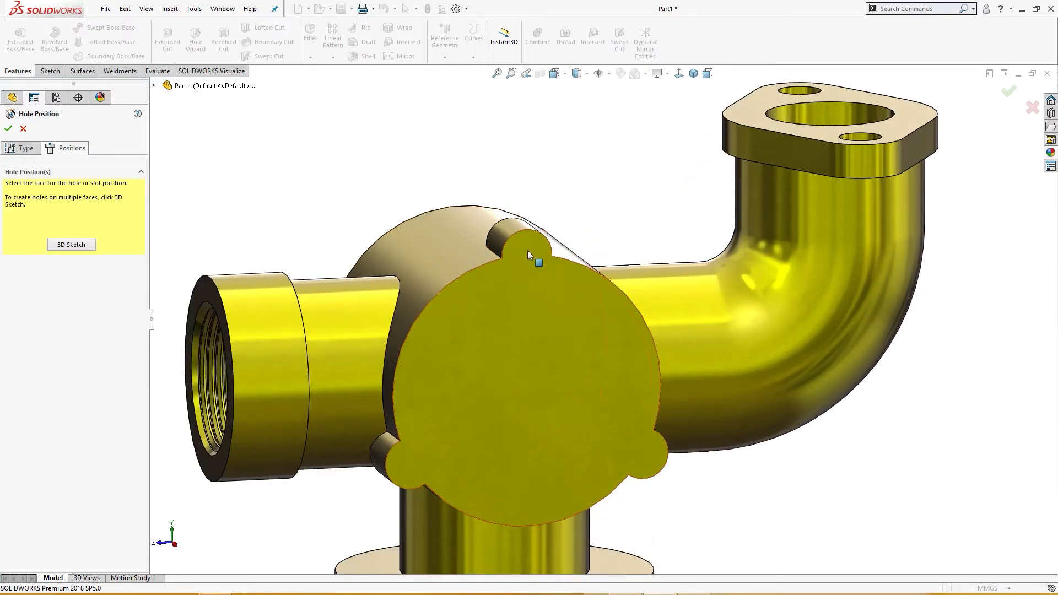
click(527, 249)
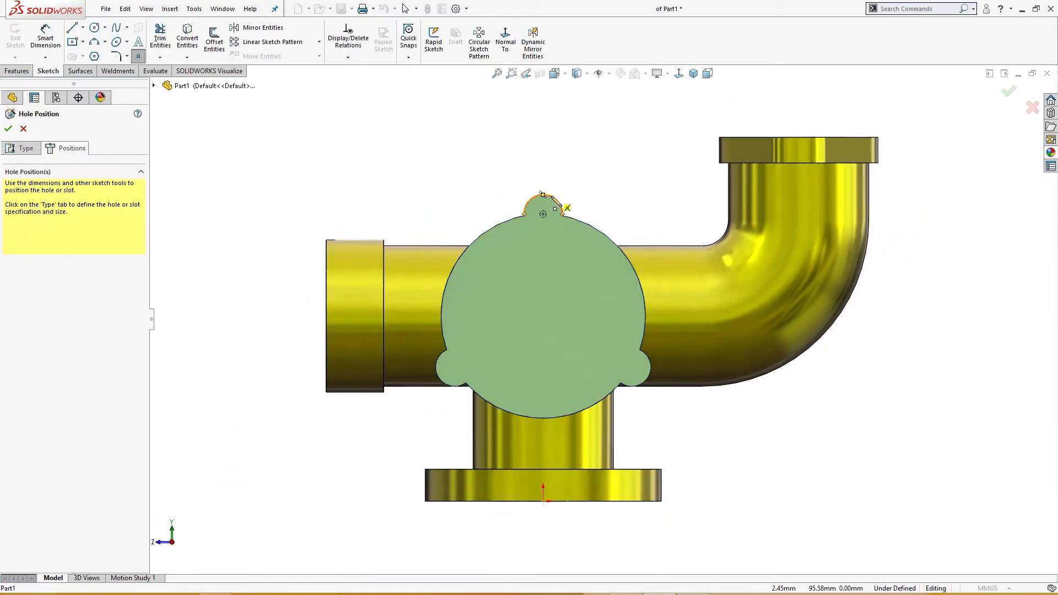
click(544, 214)
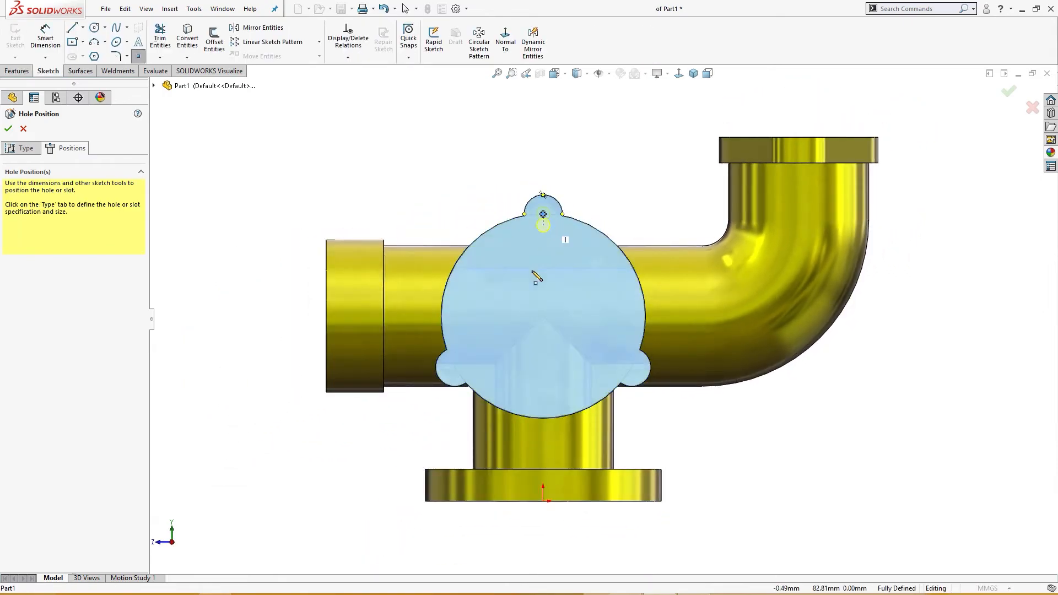
click(455, 368)
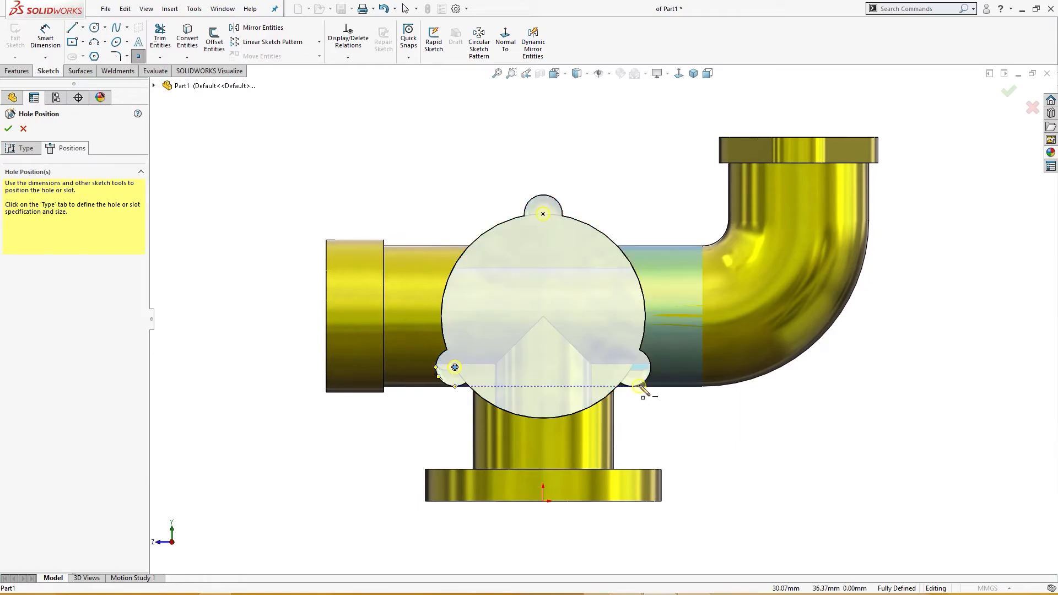
click(631, 367)
middle_drag(672, 413, 696, 454)
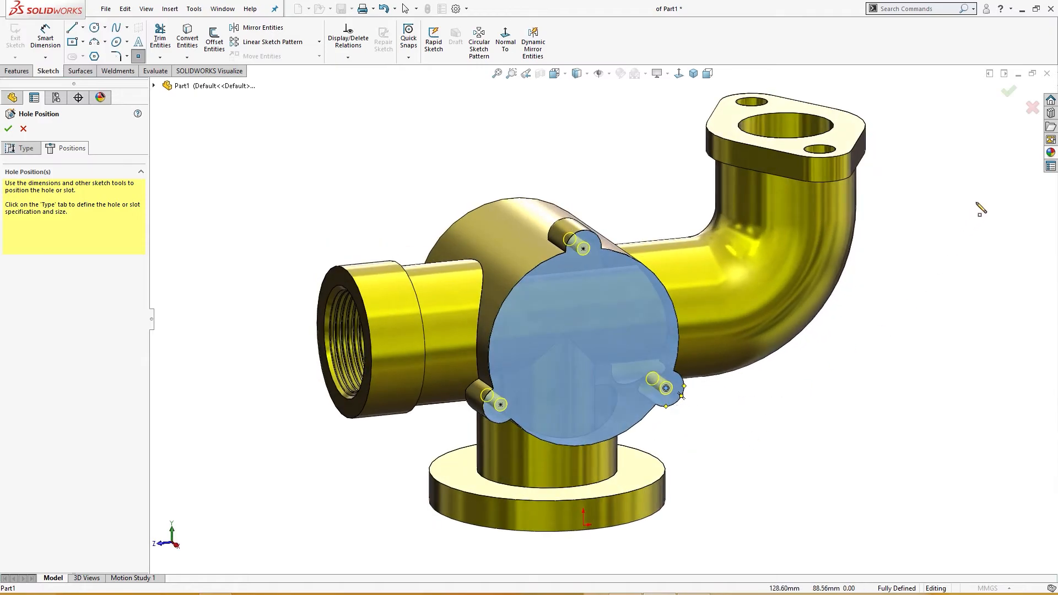
click(1010, 93)
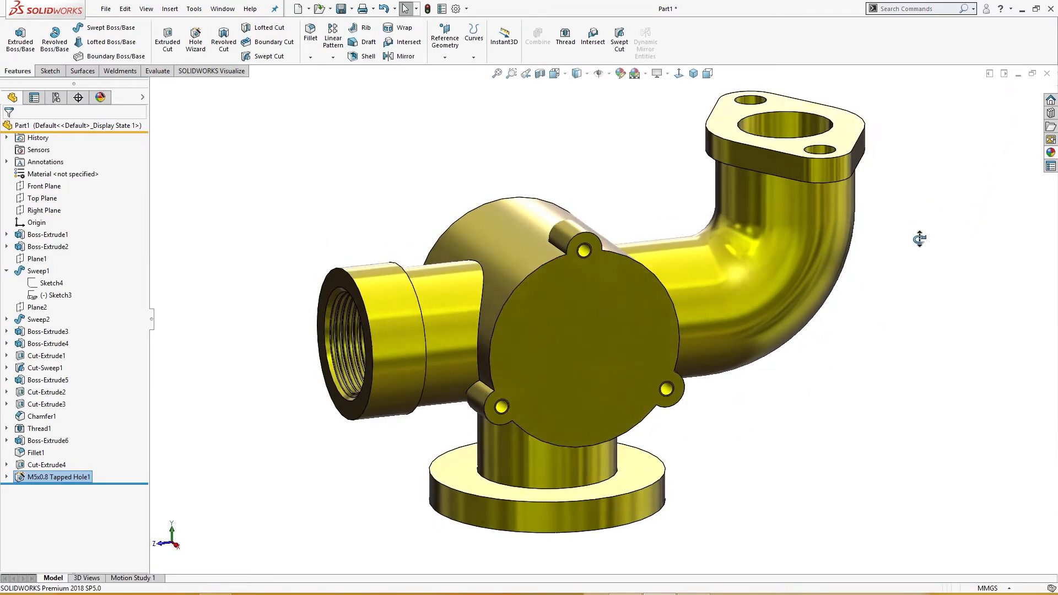
Turn on shaded cosmetic threads in the part's annotation properties and check the three tapped holes.
middle_drag(919, 231, 924, 245)
key(ctrl+7)
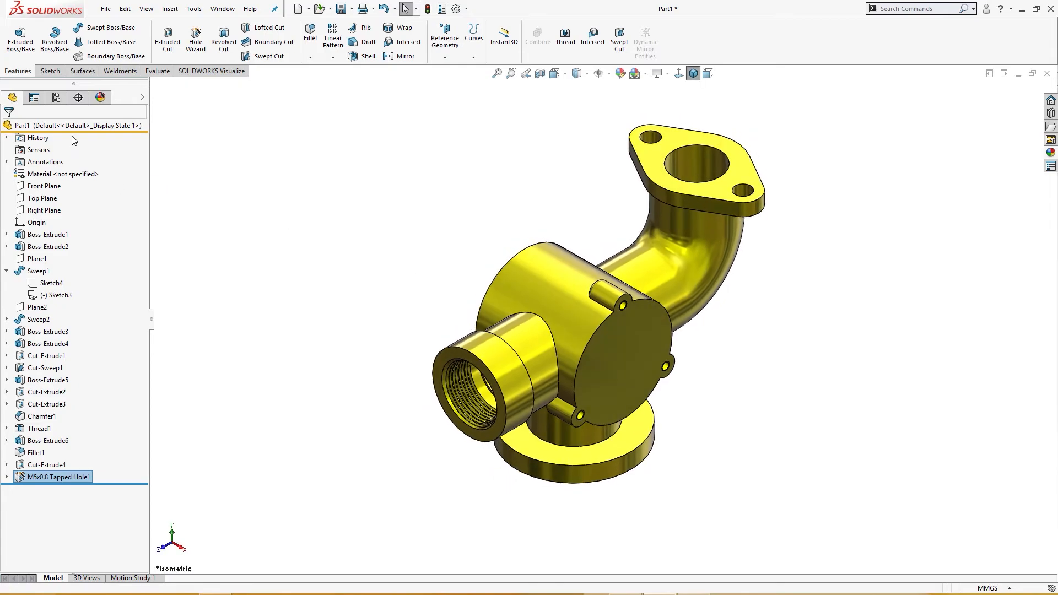
right_click(50, 165)
click(80, 173)
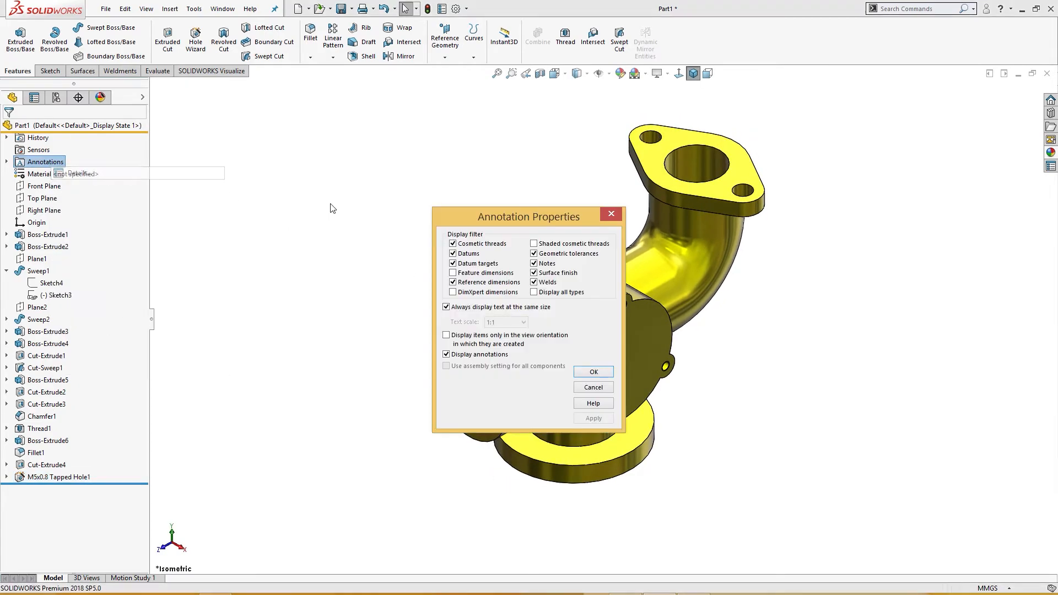
click(593, 372)
scroll(601, 312, down, 8)
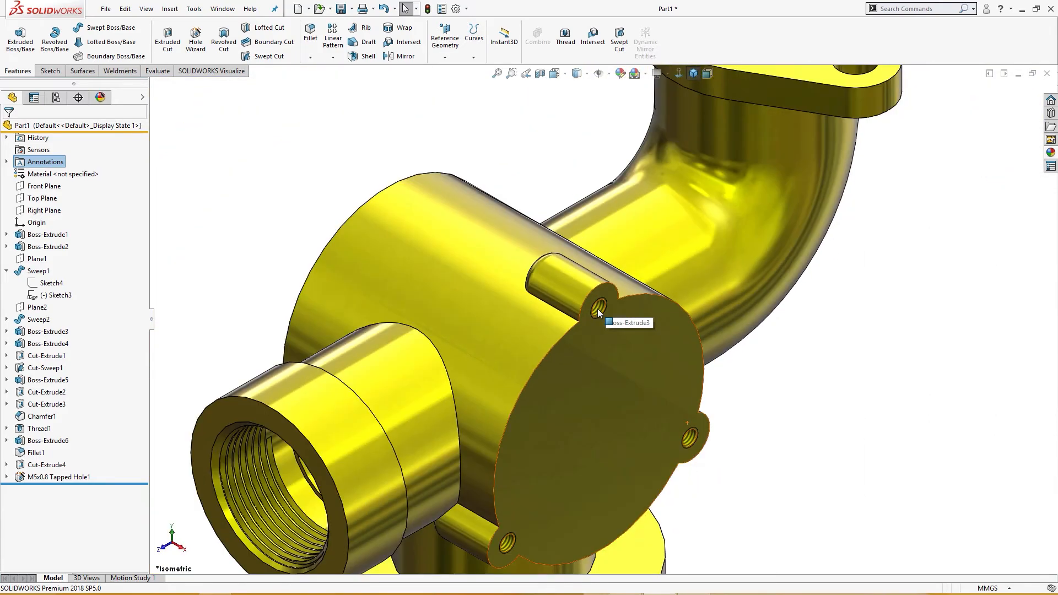
Sketch a 54 mm diameter circle on the lugged end face of the cross cylinder, centered on the cylinder.
scroll(601, 314, up, 8)
middle_drag(685, 347, 550, 300)
click(550, 300)
click(601, 269)
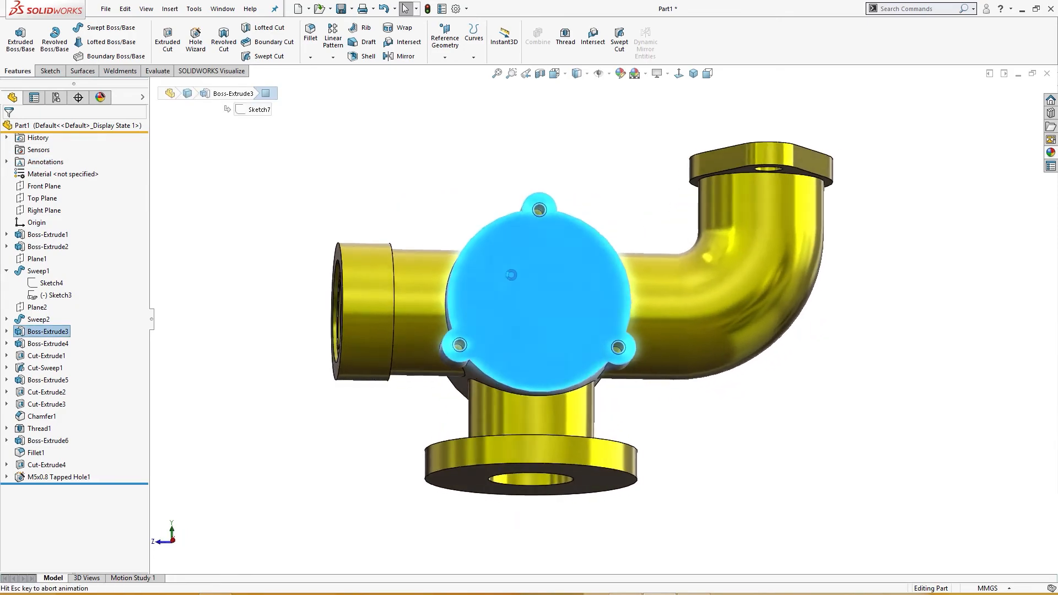
right_drag(255, 199, 316, 195)
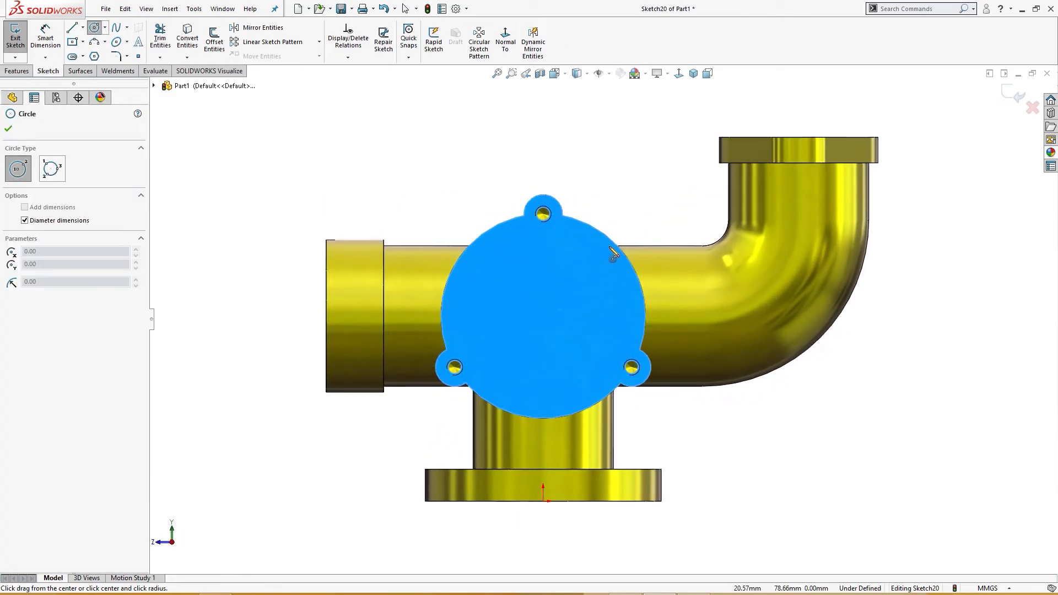
click(543, 316)
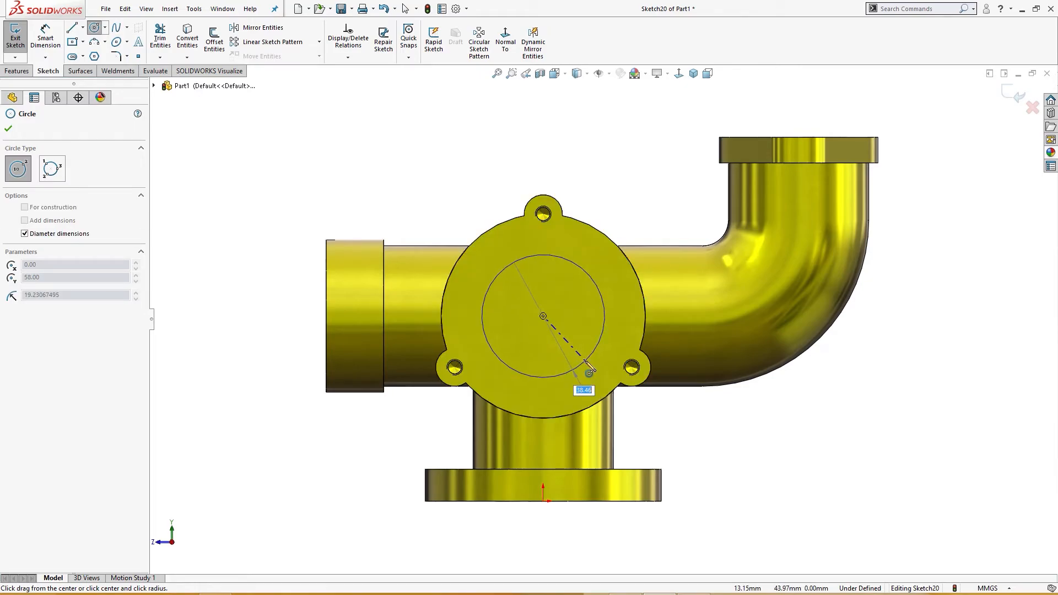
key(Return)
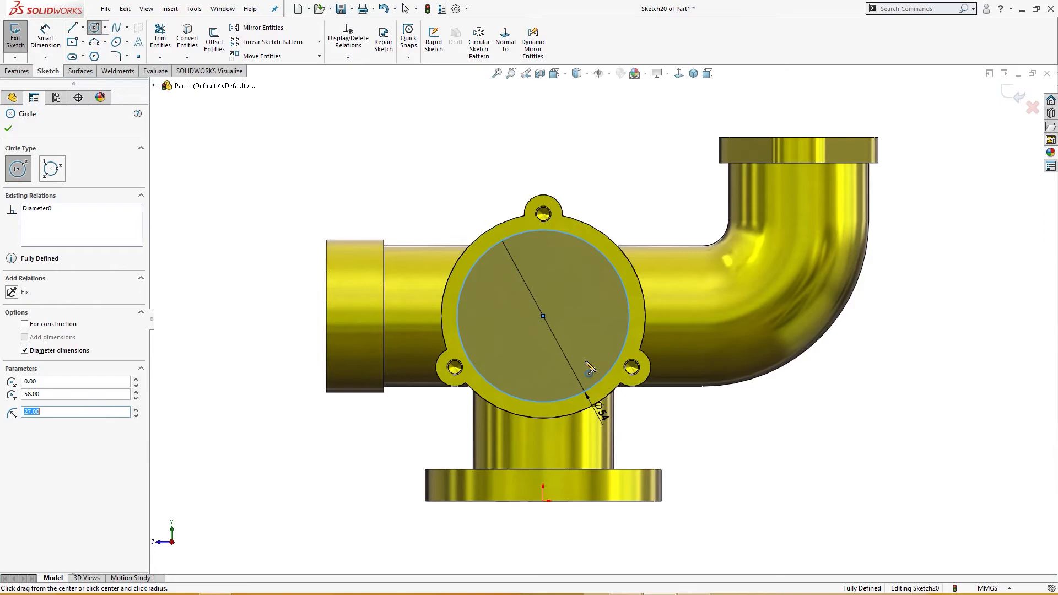
Finish the circle and move its 54 mm diameter dimension clear of the bore profile.
key(Escape)
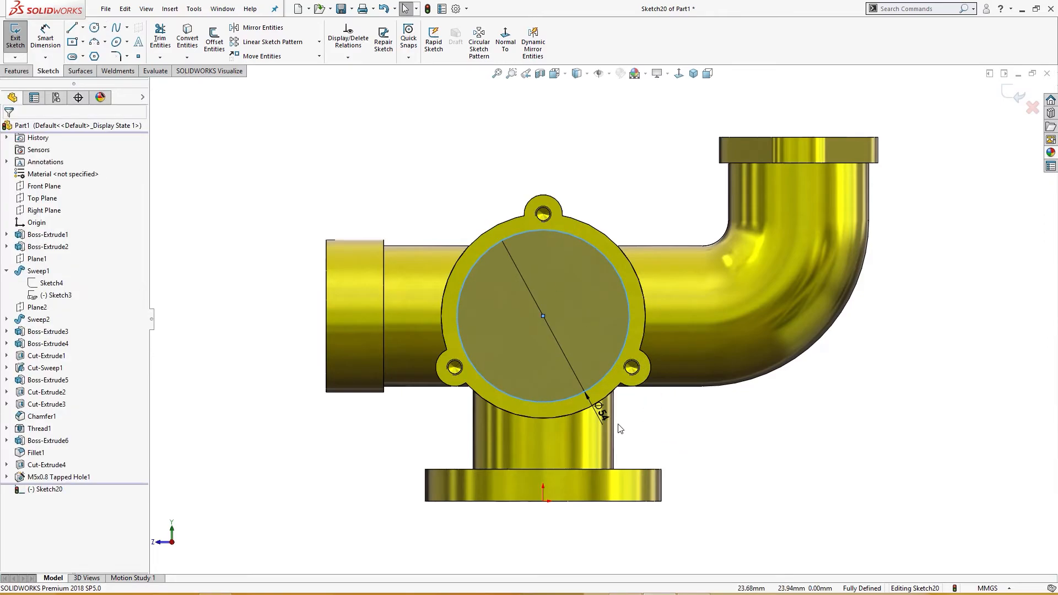
drag(603, 414, 653, 207)
key(Escape)
key(f)
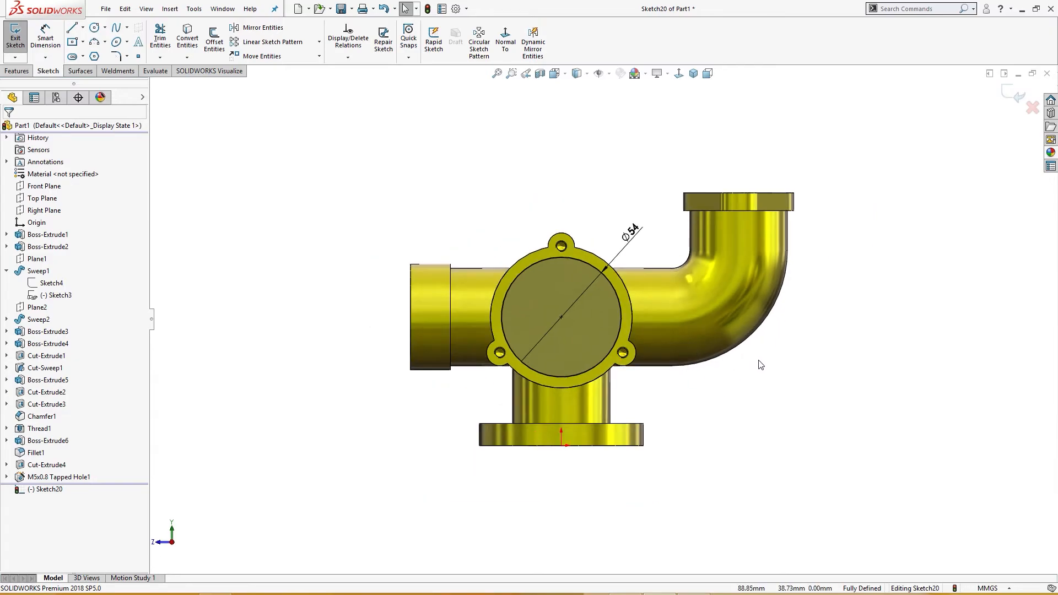
Cut-extrude the 54 mm circle into the cross cylinder with a blind depth of 60 mm.
key(s)
click(770, 469)
middle_drag(701, 451, 767, 501)
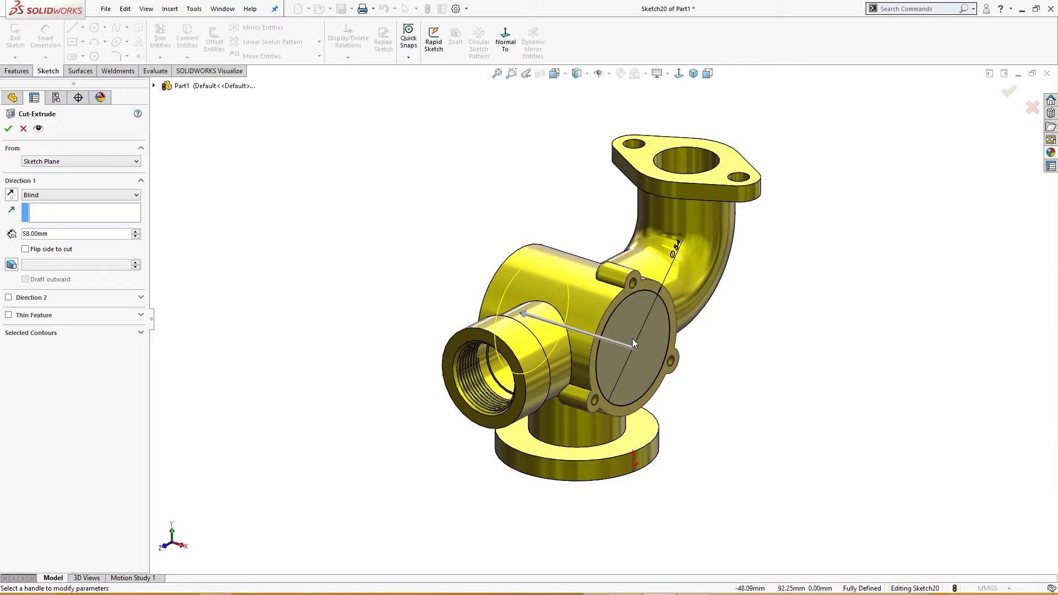
middle_drag(533, 296, 542, 308)
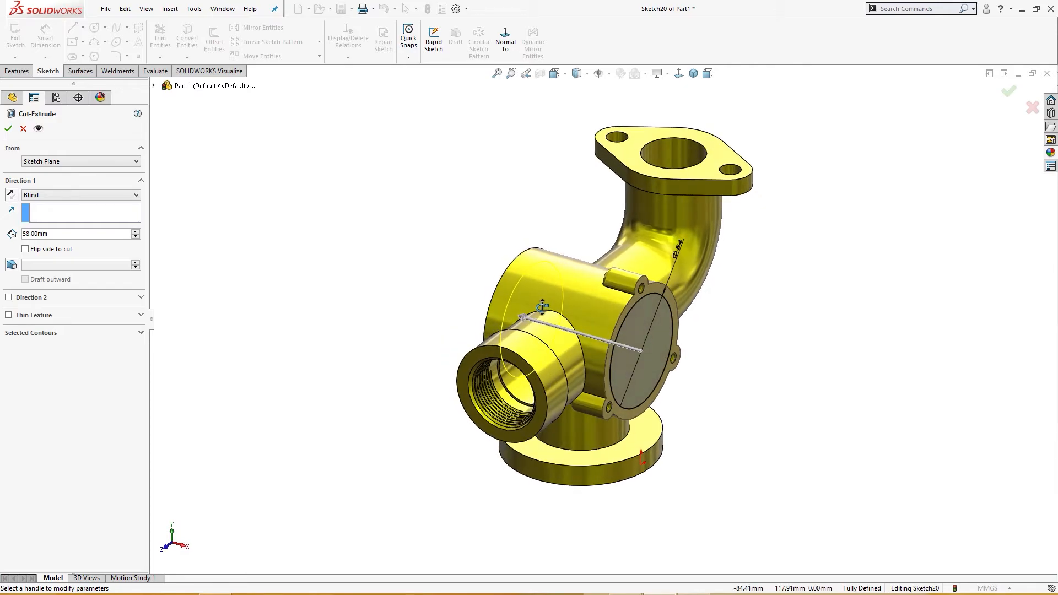
key(ctrl+1)
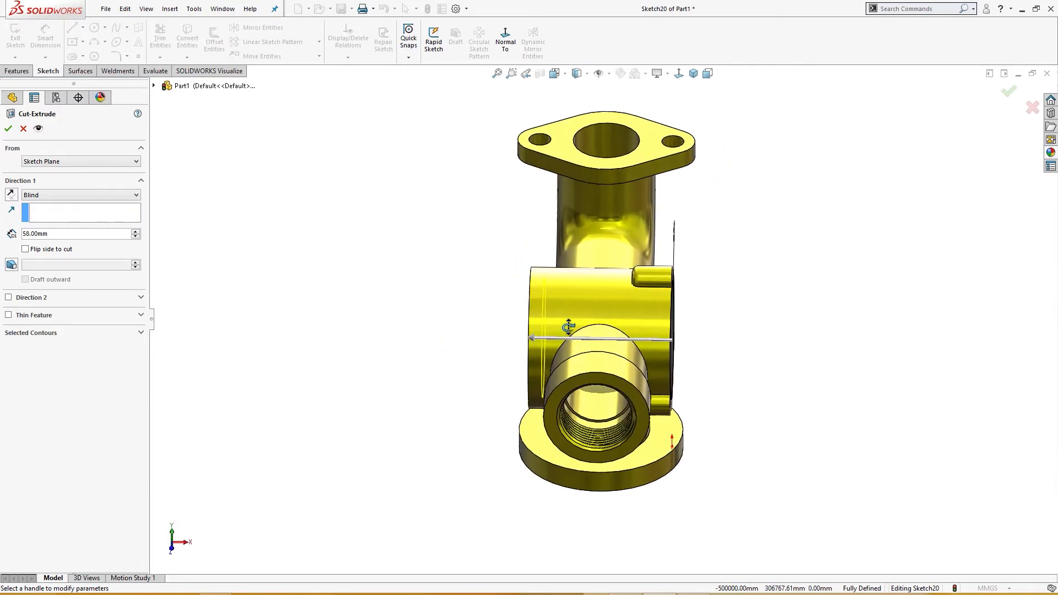
click(65, 237)
click(78, 236)
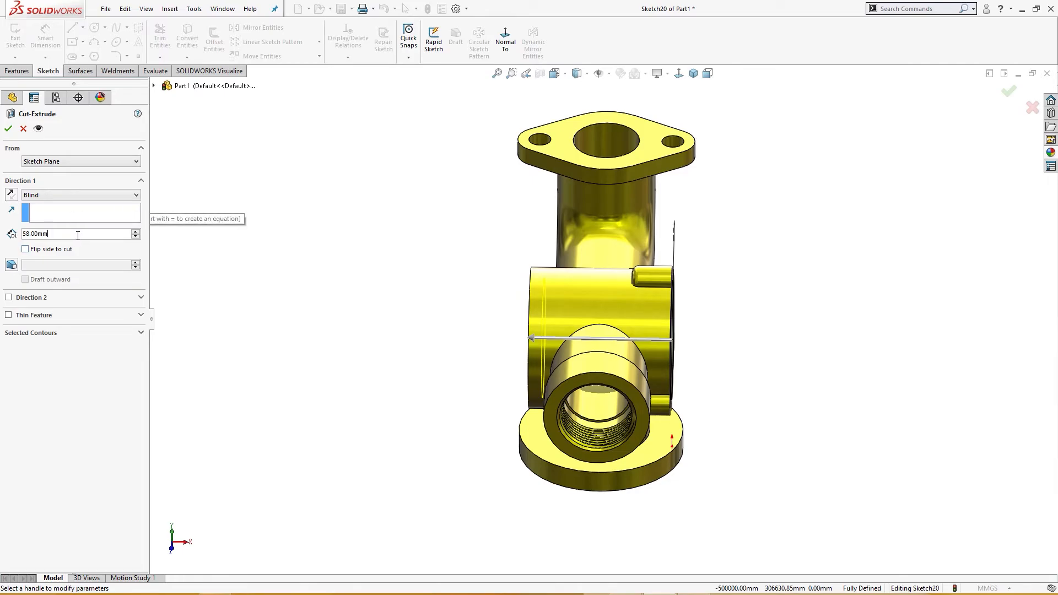
text(60)
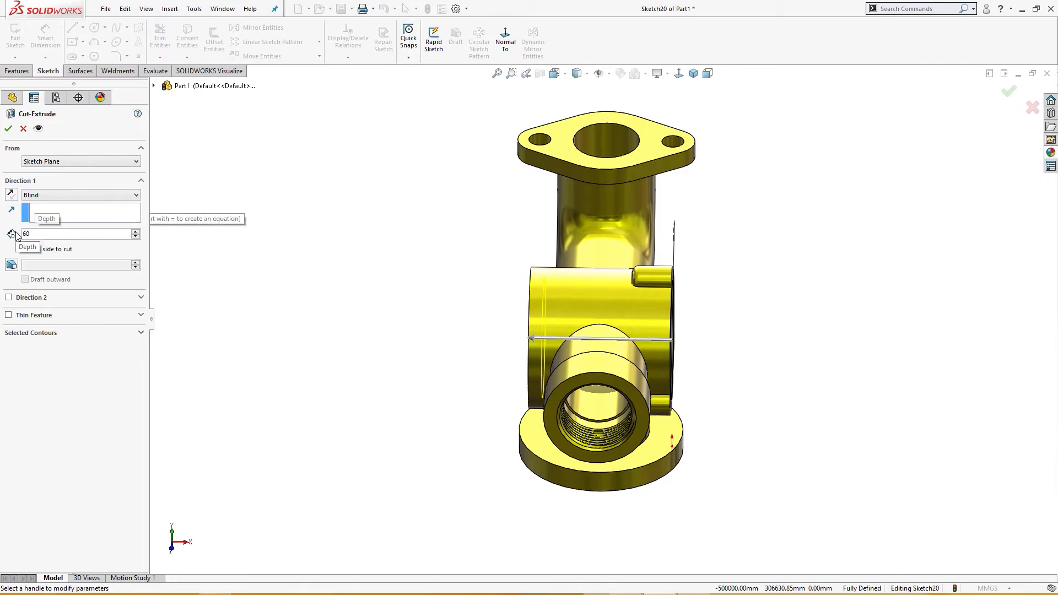
key(Return)
click(9, 129)
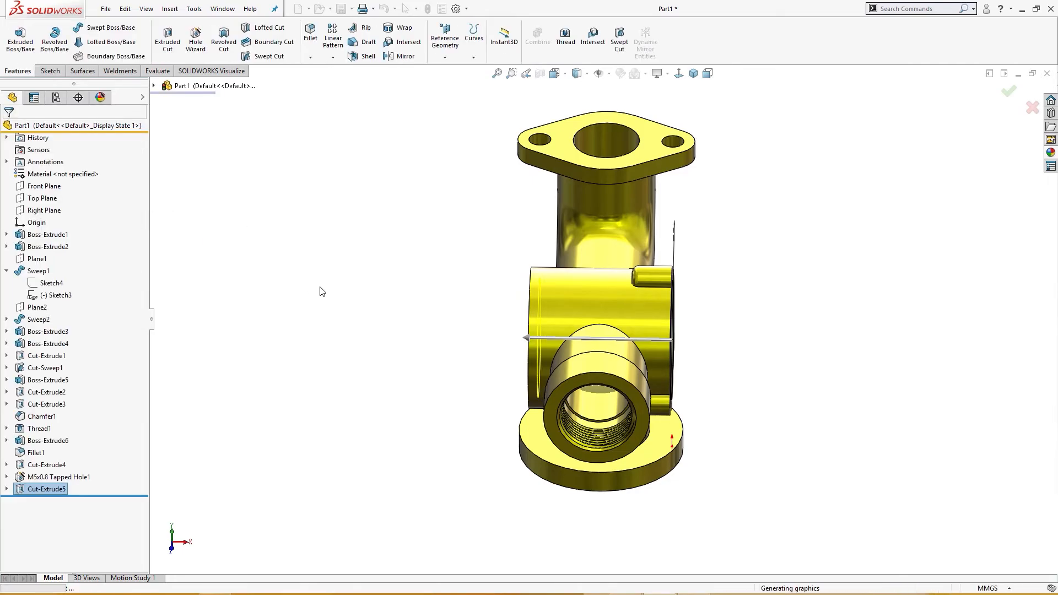
middle_drag(323, 286, 173, 279)
key(Escape)
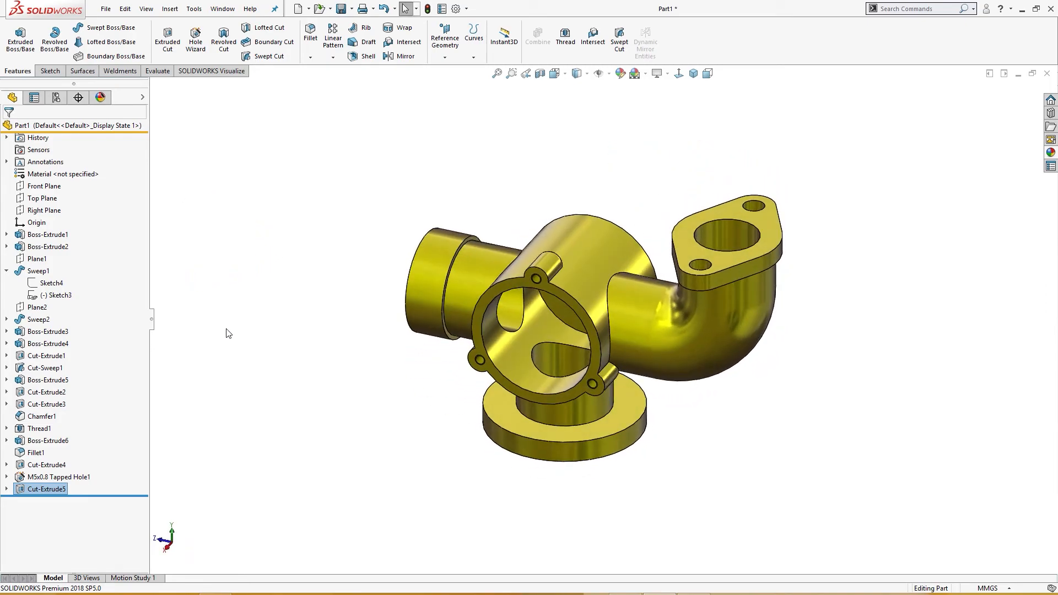
key(ctrl+7)
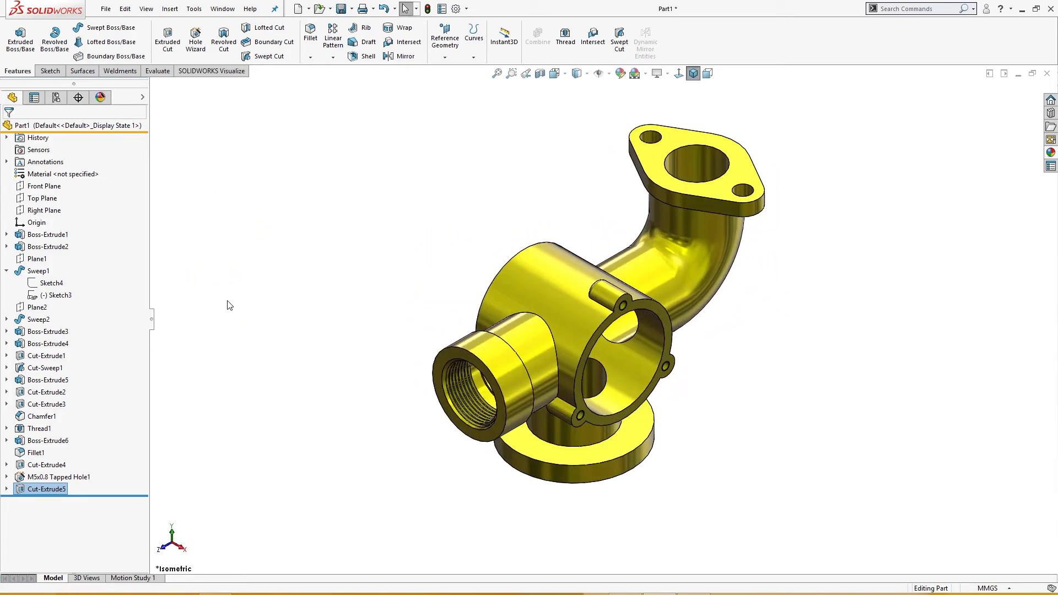
Edit the part's satin finish nickel appearance and change its color to teal.
click(100, 98)
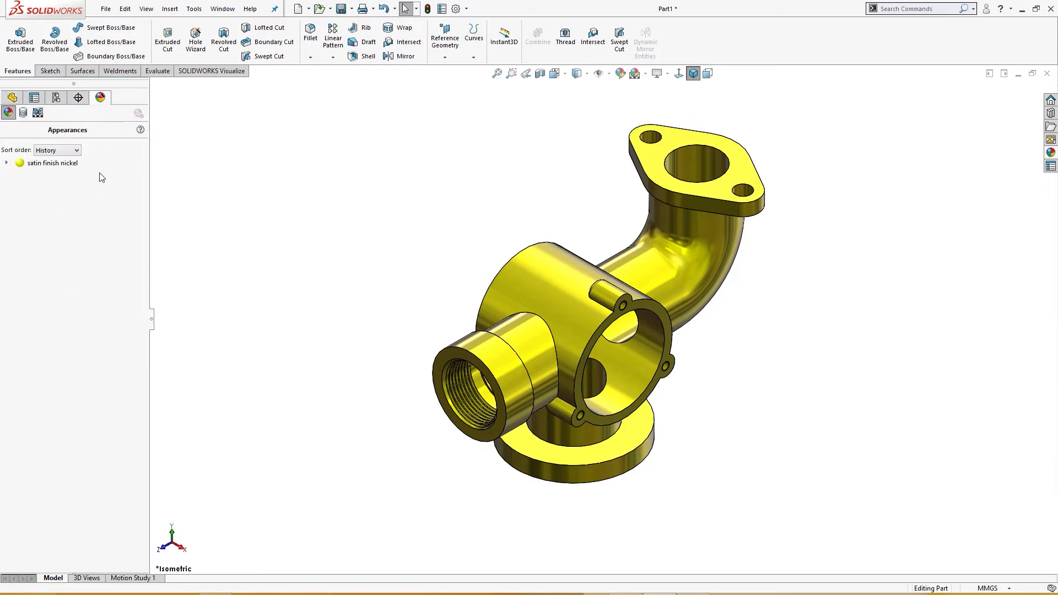
right_click(70, 163)
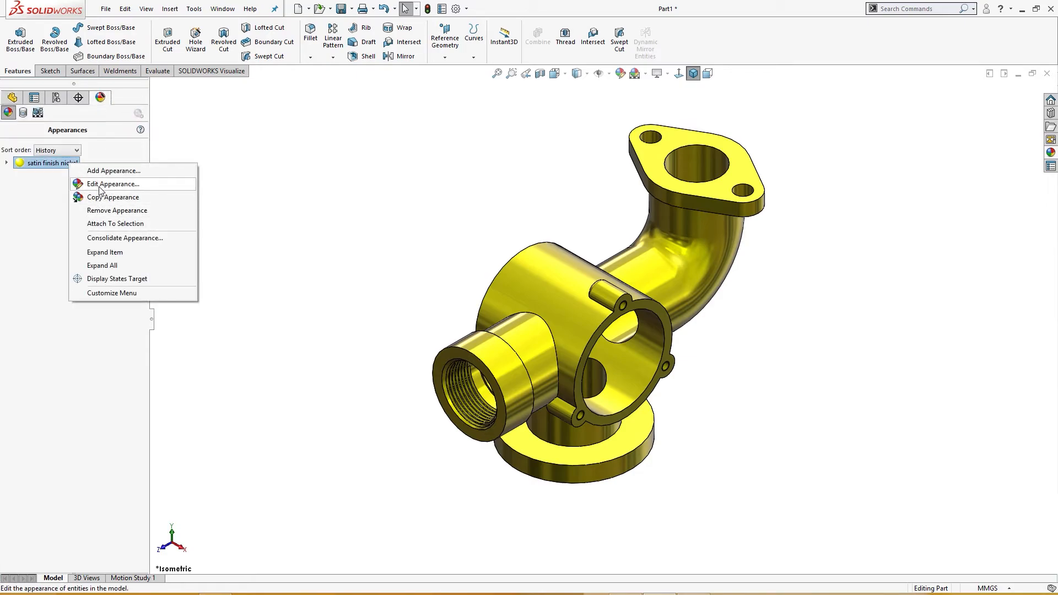
click(104, 184)
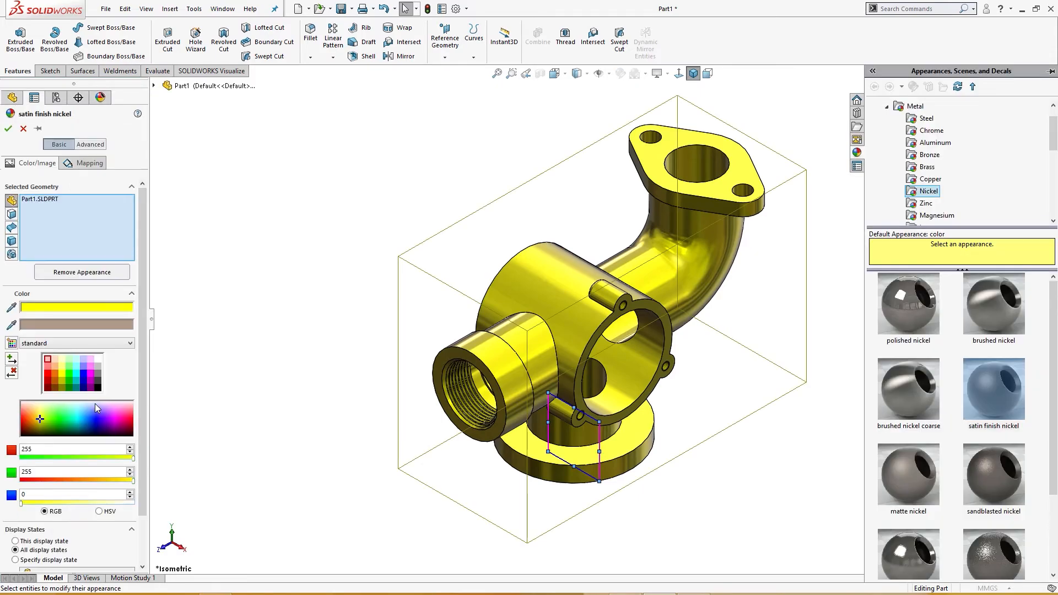
click(81, 425)
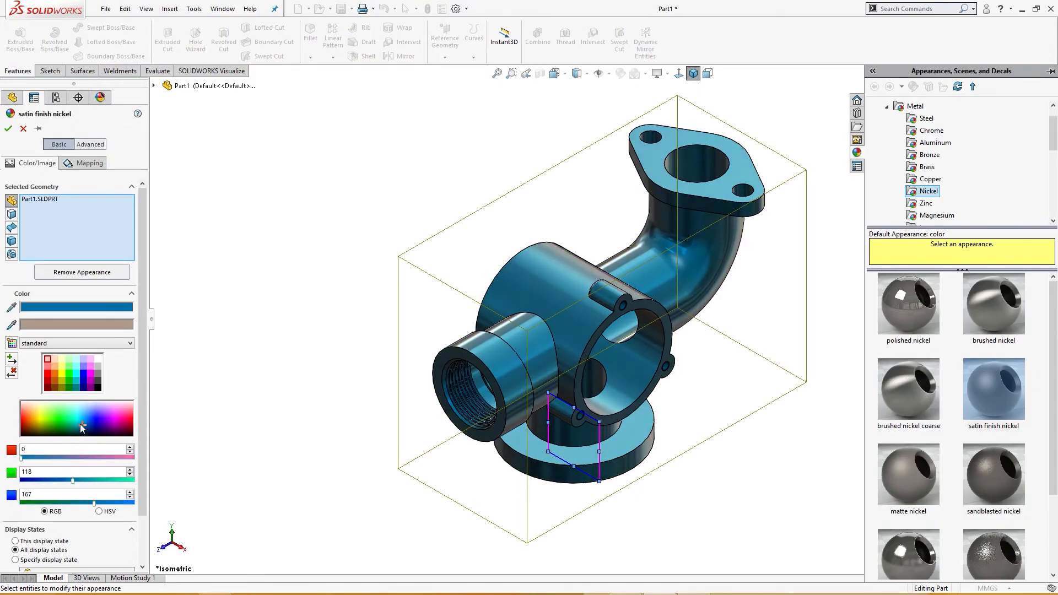
click(78, 422)
middle_drag(248, 433, 227, 392)
key(ctrl+7)
click(8, 130)
Section the model view parallel to the Top Plane at a 24 mm offset, exposing the round base flange.
middle_drag(321, 371, 329, 400)
middle_drag(594, 422, 672, 386)
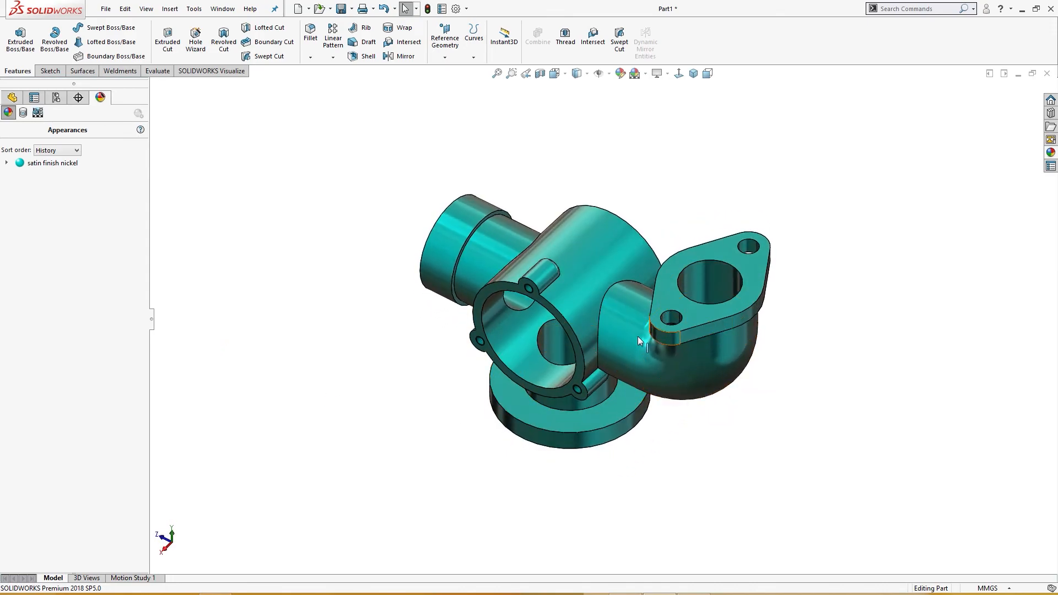
middle_drag(461, 312, 542, 389)
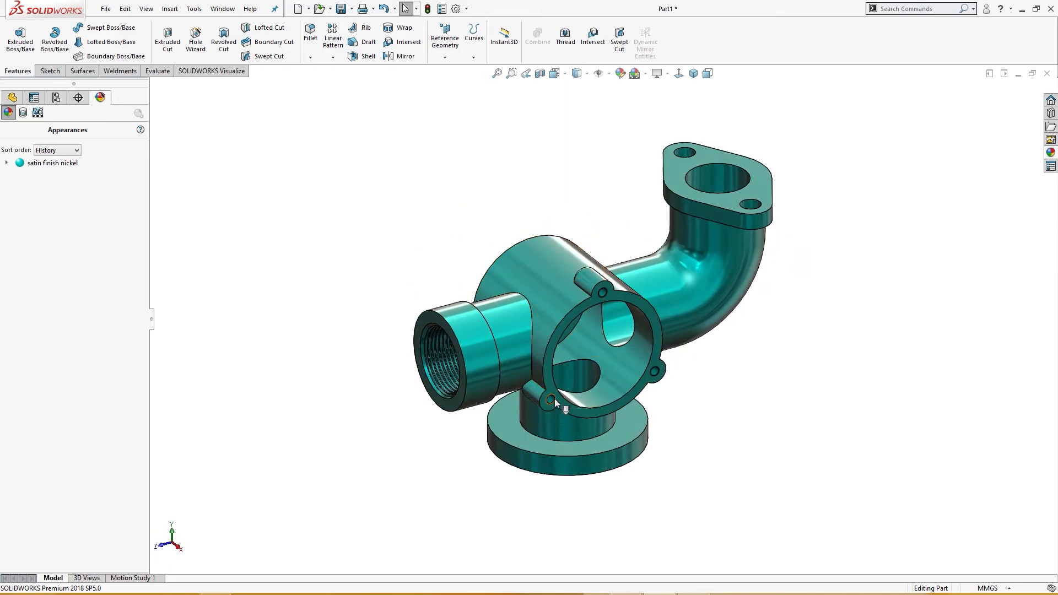
middle_drag(696, 470, 634, 444)
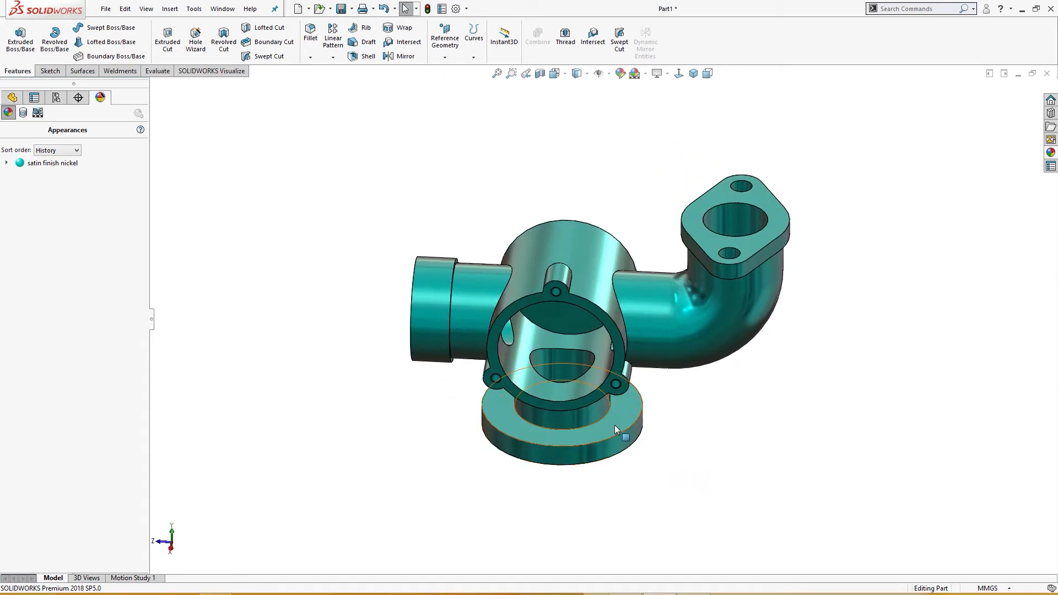
click(615, 429)
click(674, 442)
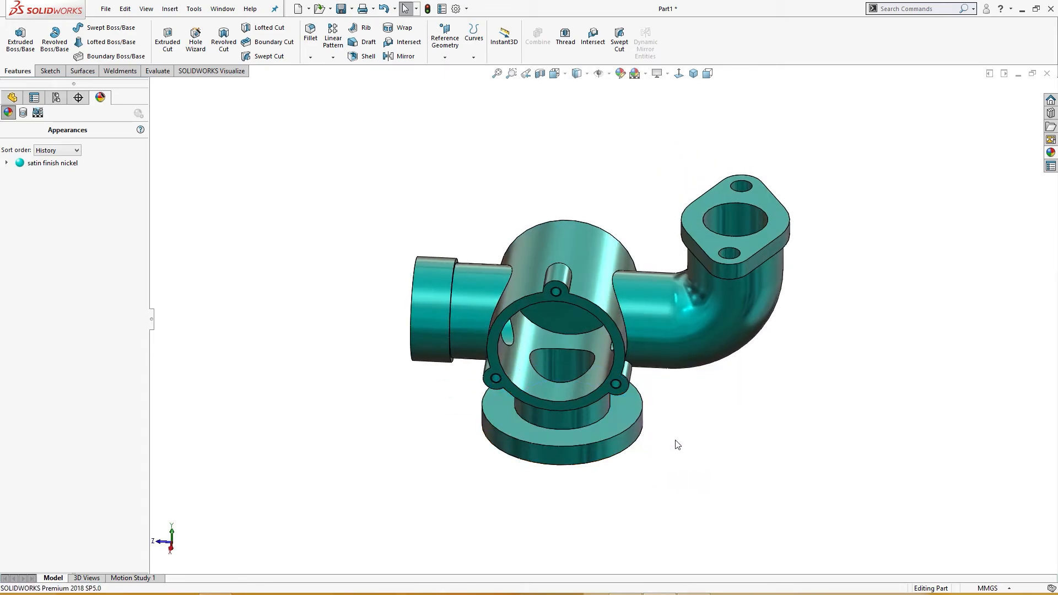
click(540, 73)
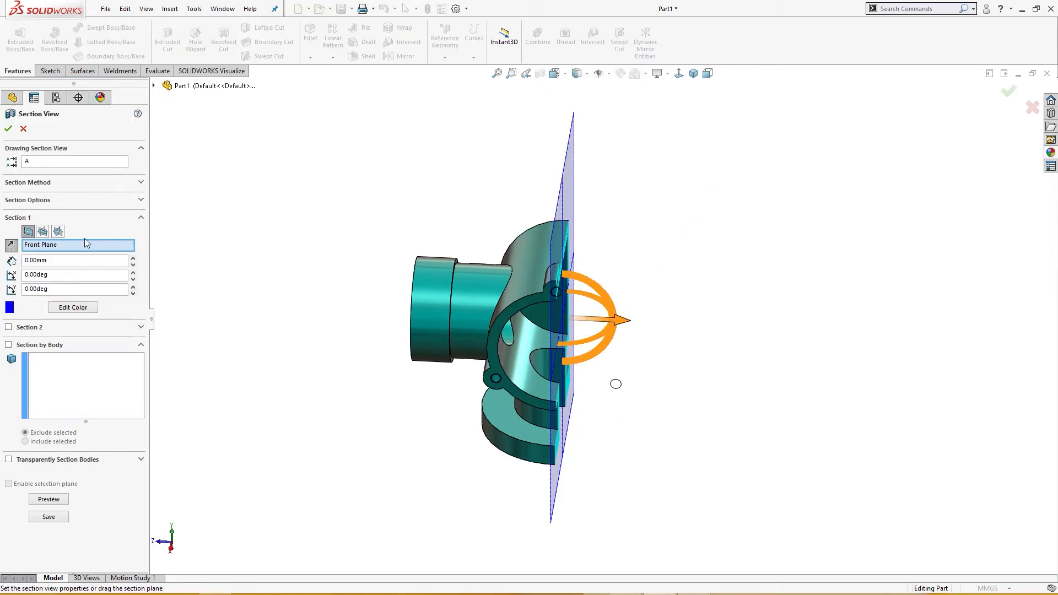
click(44, 232)
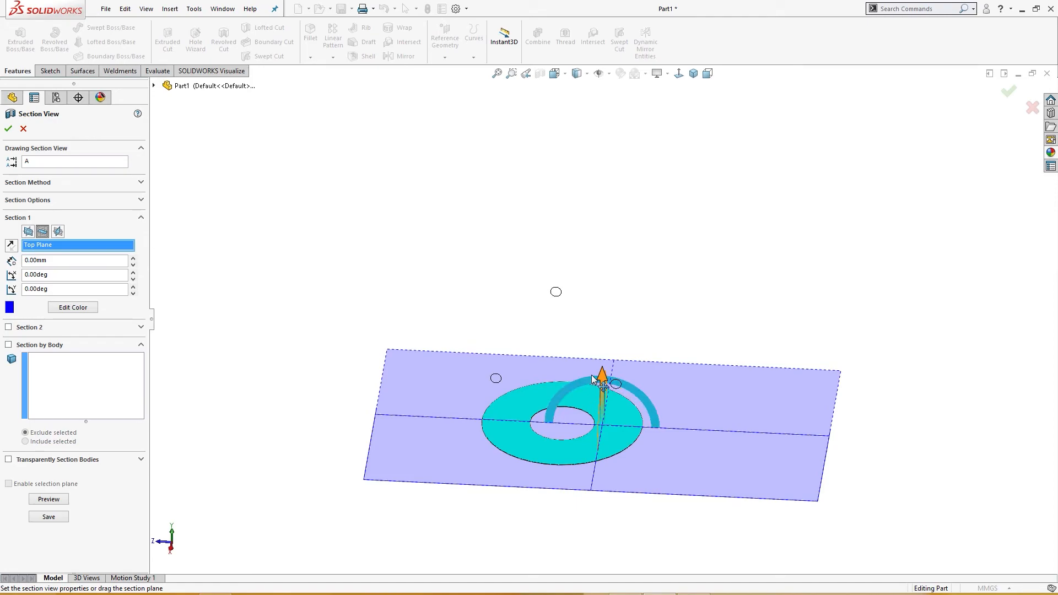
drag(601, 375, 606, 343)
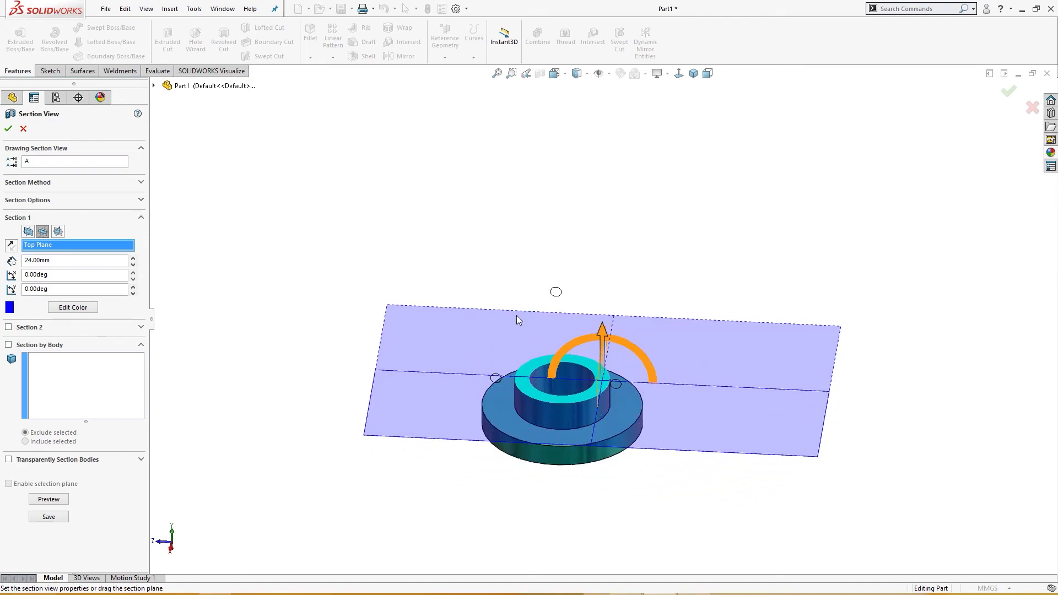
click(8, 130)
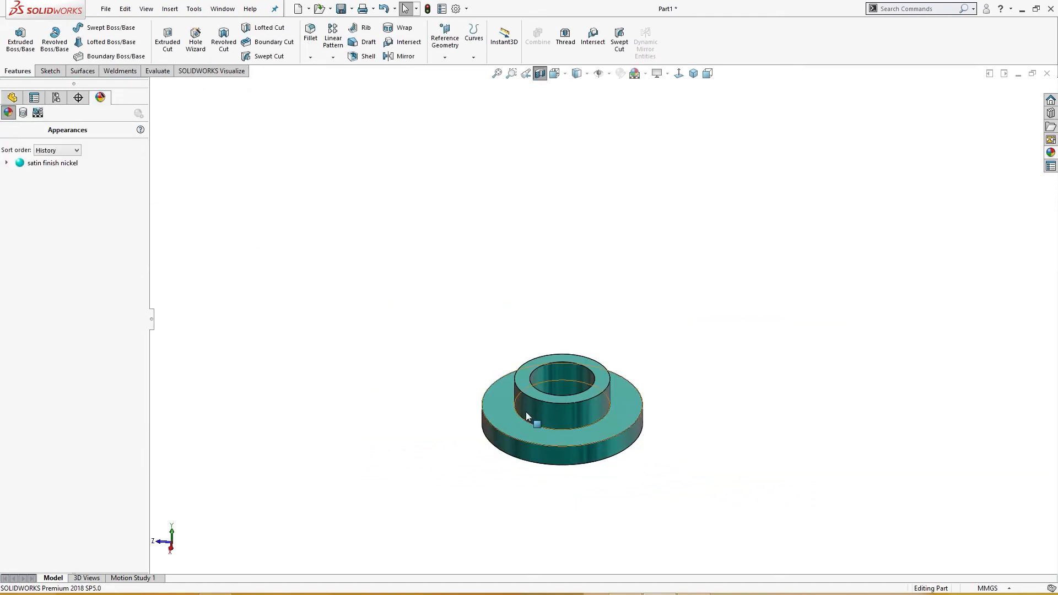
Sketch an 8 mm diameter circle on the base flange's upper face, about 31 mm from the origin and vertically aligned with it.
click(503, 404)
click(550, 374)
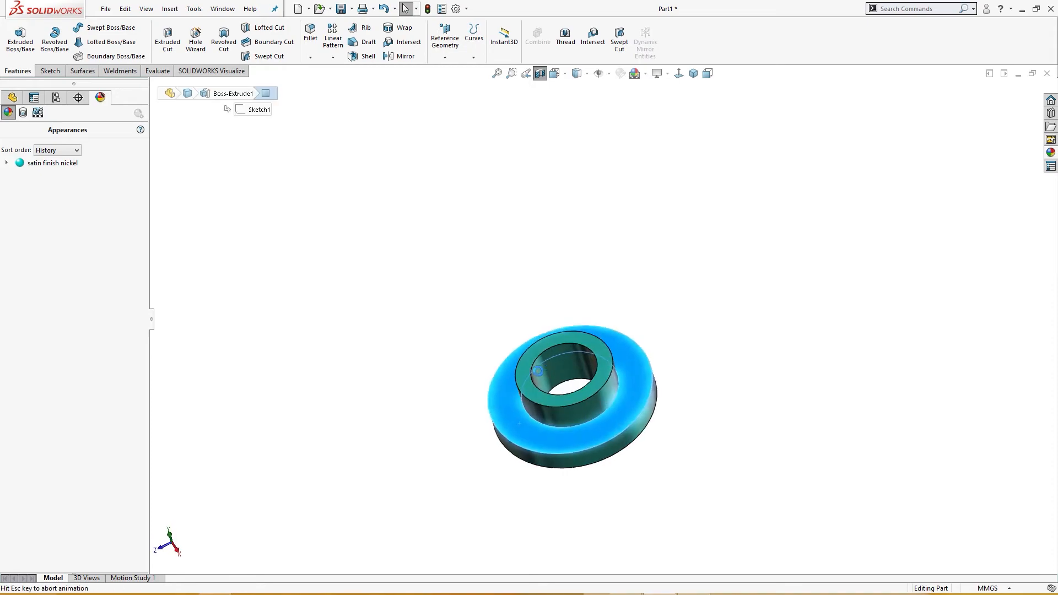
right_drag(373, 338, 412, 337)
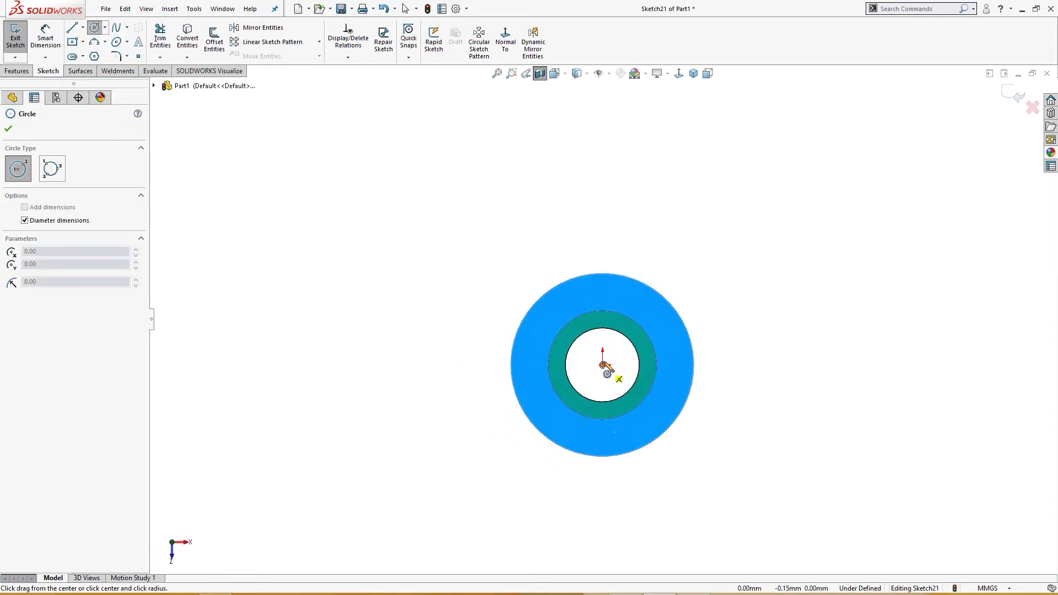
mouse_move(602, 290)
mouse_down()
mouse_move(664, 333)
mouse_move(612, 295)
mouse_move(681, 309)
mouse_up()
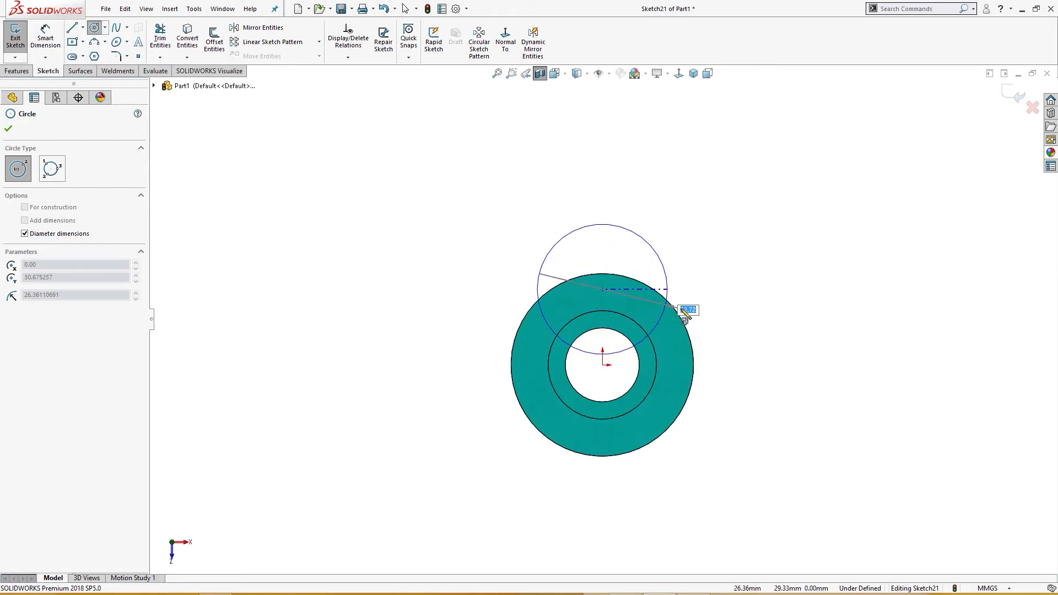
key(Return)
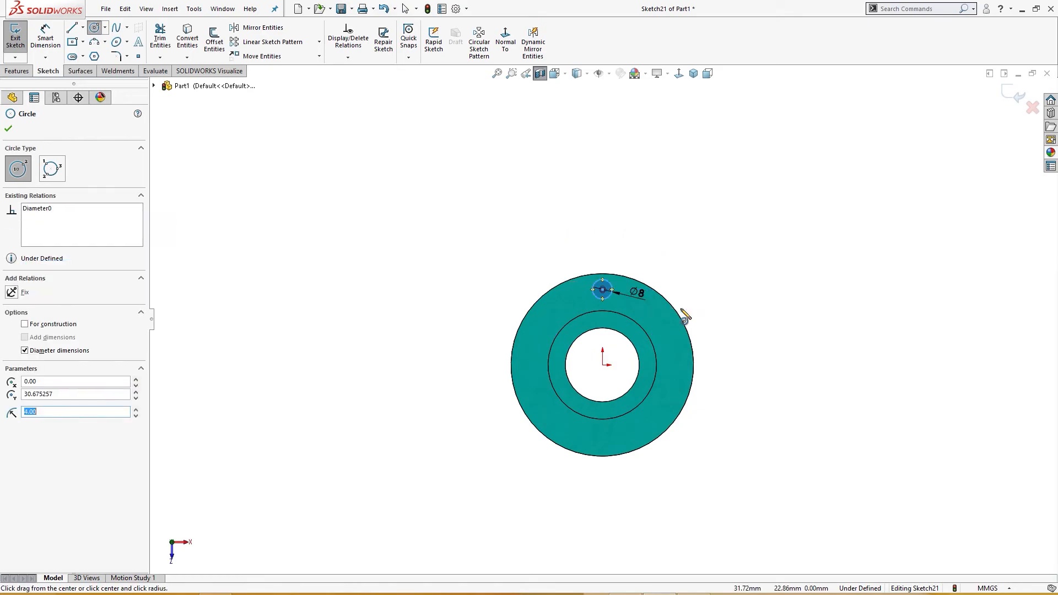
key(Escape)
Draw a vertical centerline from the origin to the center of the 8 mm circle and check its relation.
right_drag(742, 278, 656, 337)
click(603, 364)
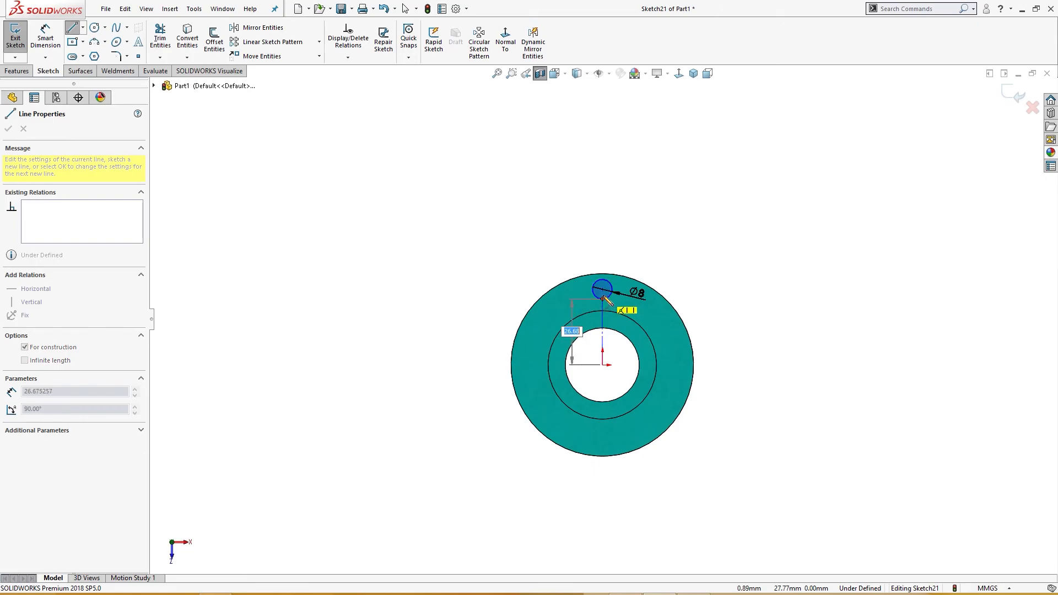
click(602, 289)
key(Escape)
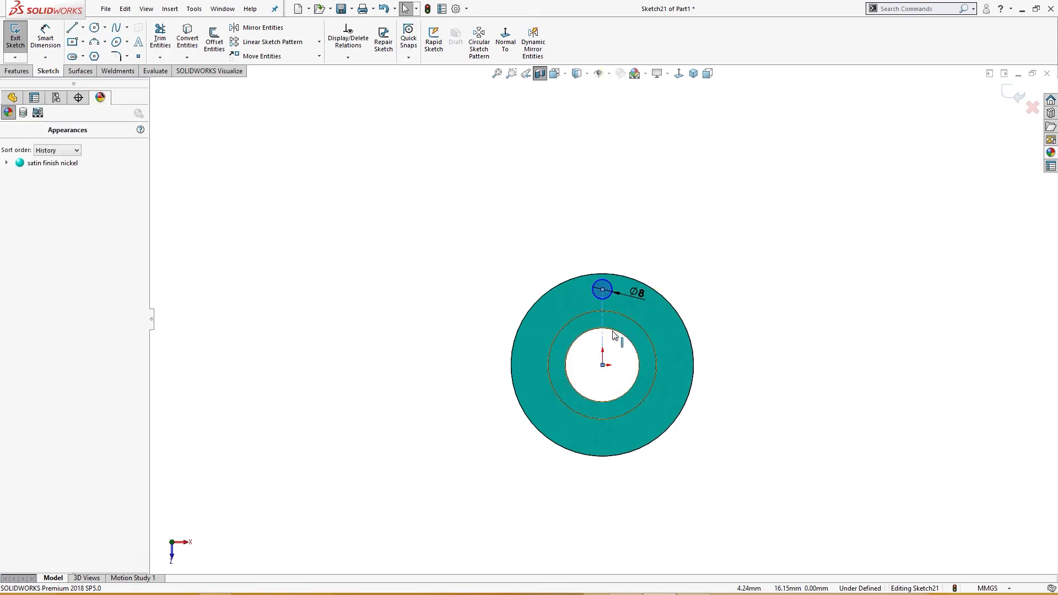
click(606, 344)
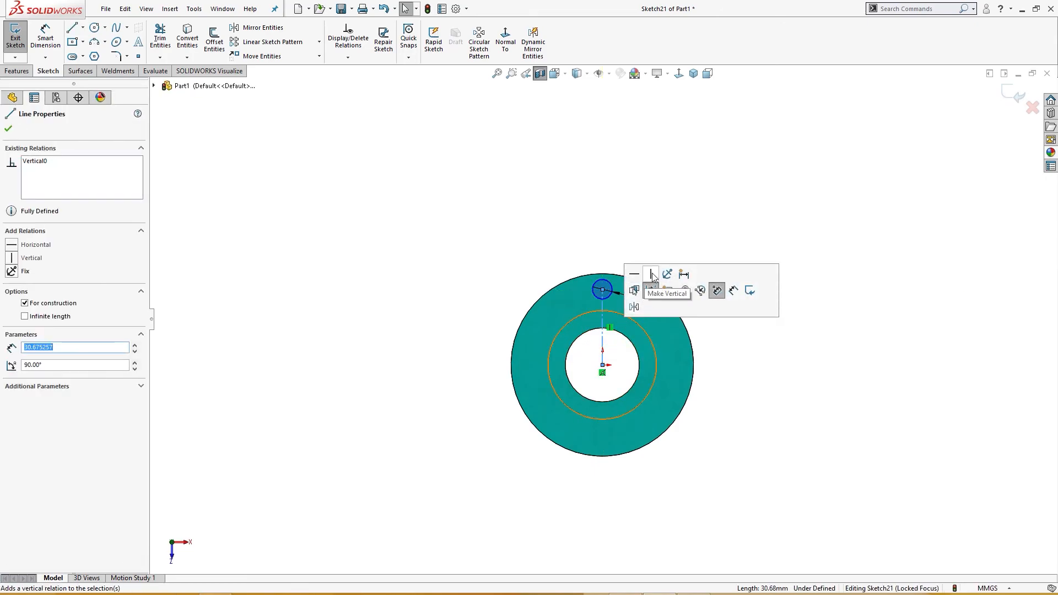
click(731, 326)
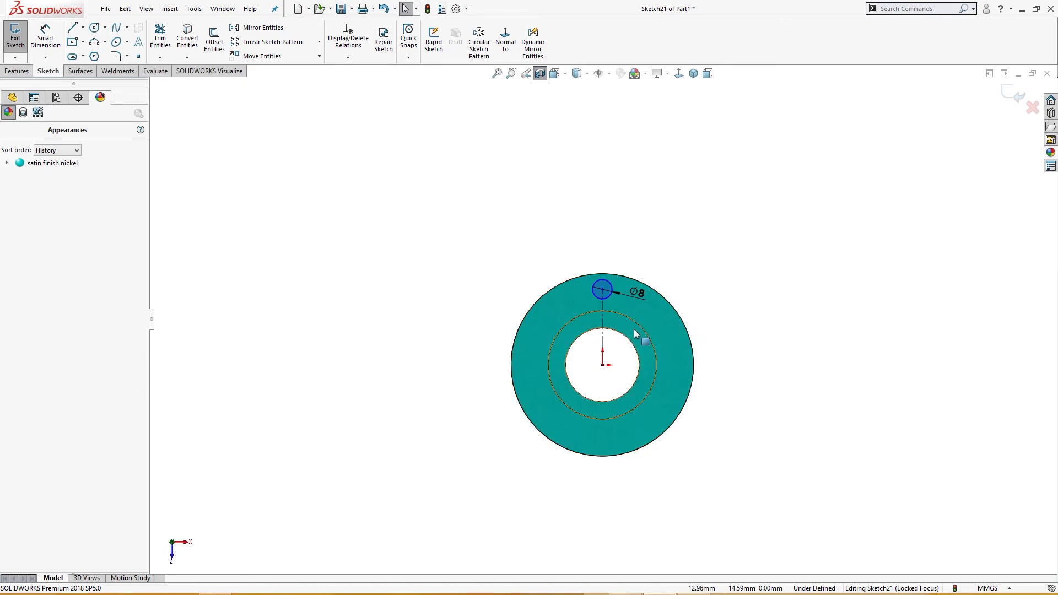
Dimension the distance from the origin to the 8 mm circle's center as 60 mm.
right_drag(729, 381, 721, 325)
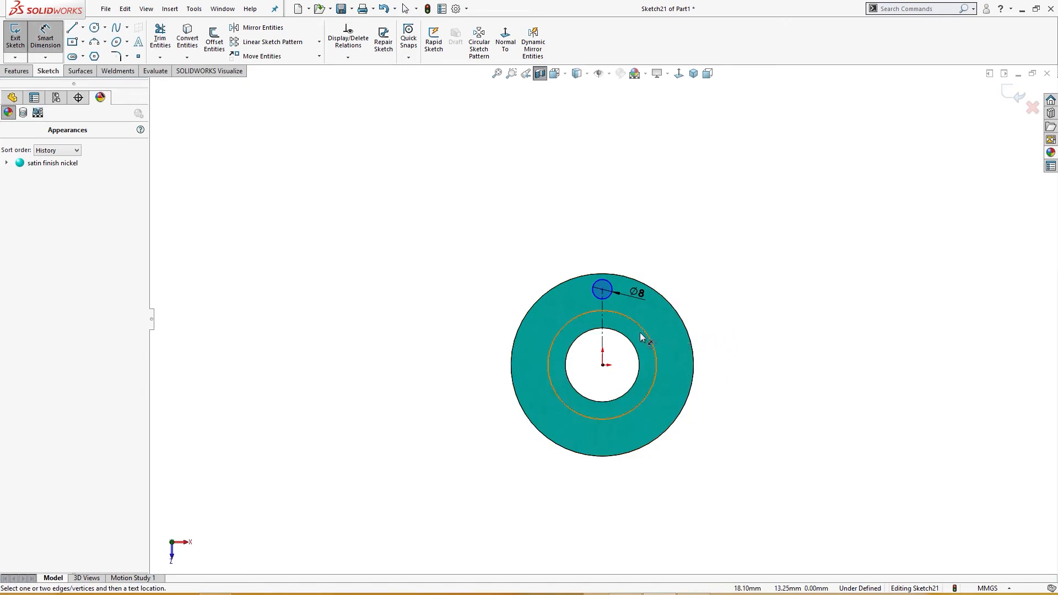
click(604, 366)
click(607, 301)
click(731, 334)
text(60)
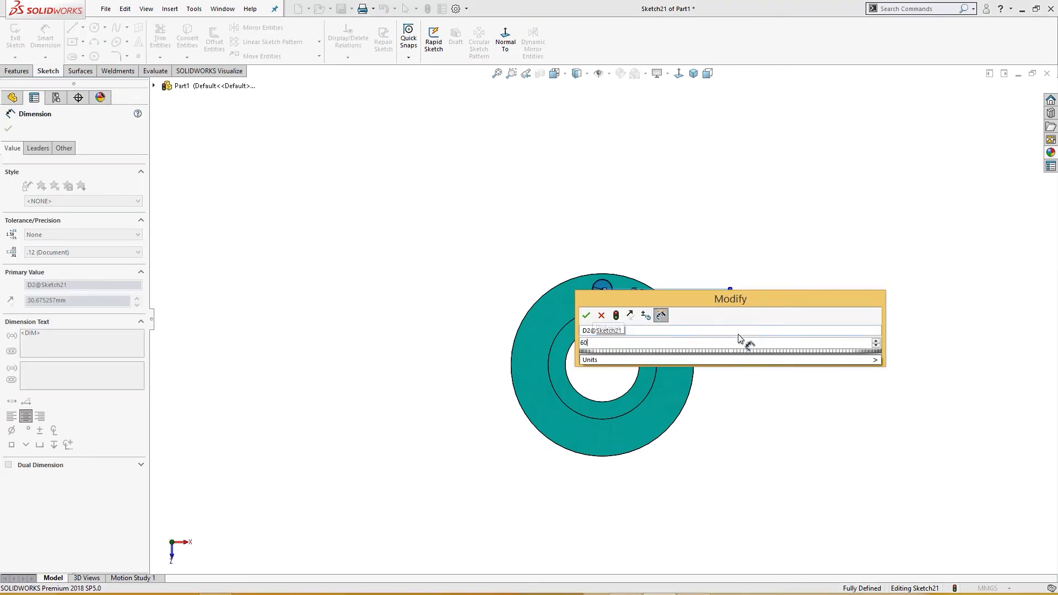
key(Return)
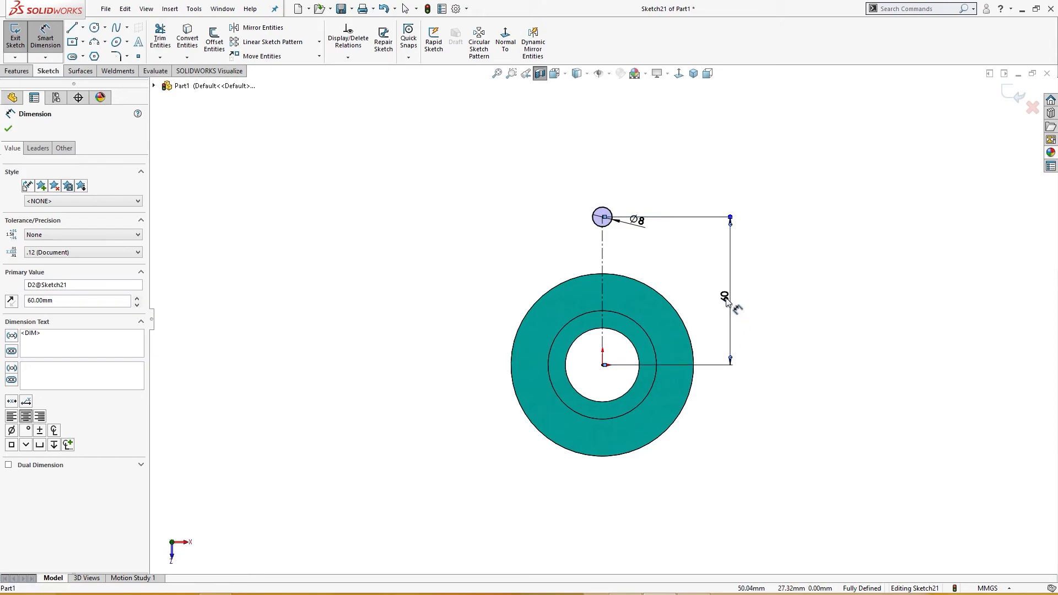
Set the distance between the origin and the 8 mm circle's center to 30 mm.
double_click(726, 299)
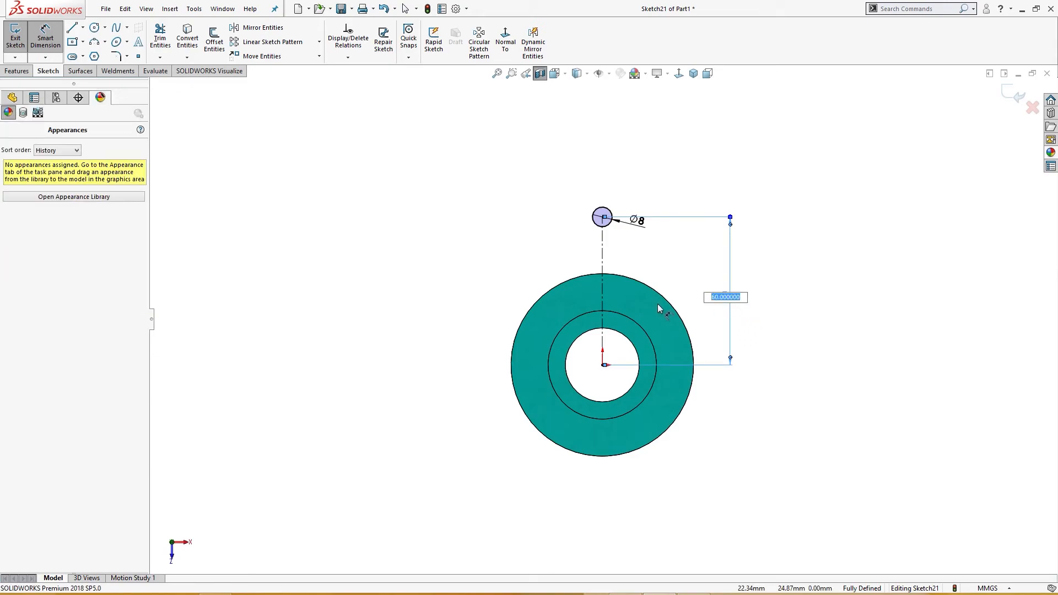
text(30)
key(Return)
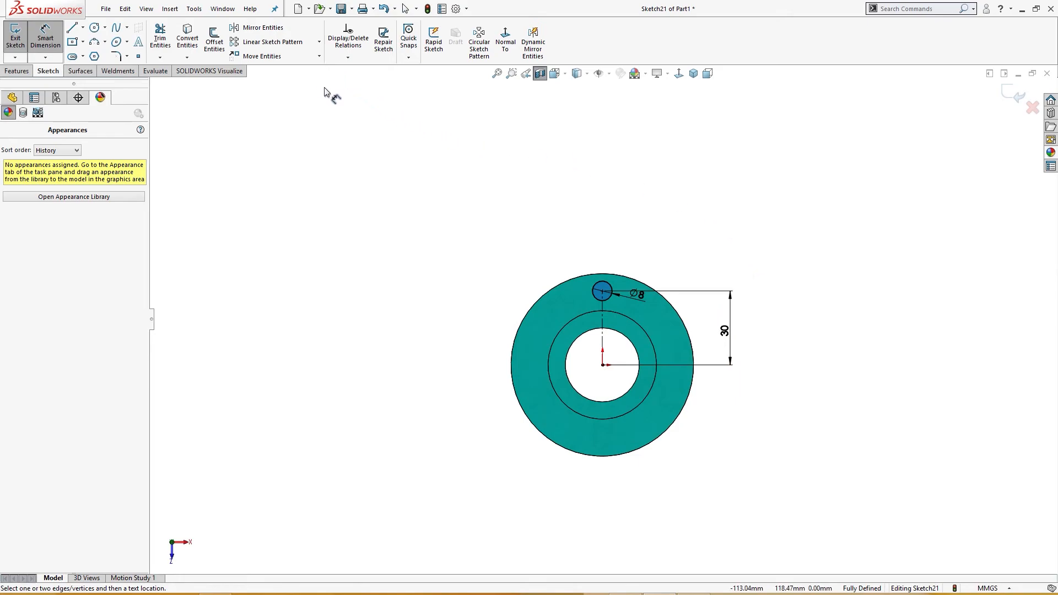
Create a circular sketch pattern of the 8 mm circle with 4 equally spaced instances over 360 degrees.
click(319, 42)
click(302, 70)
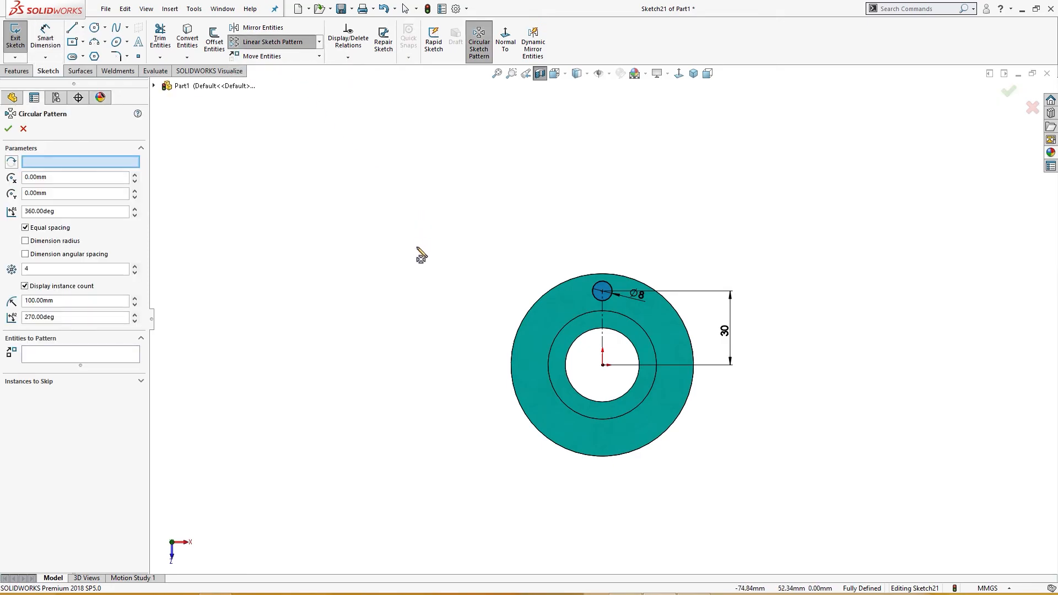
click(594, 298)
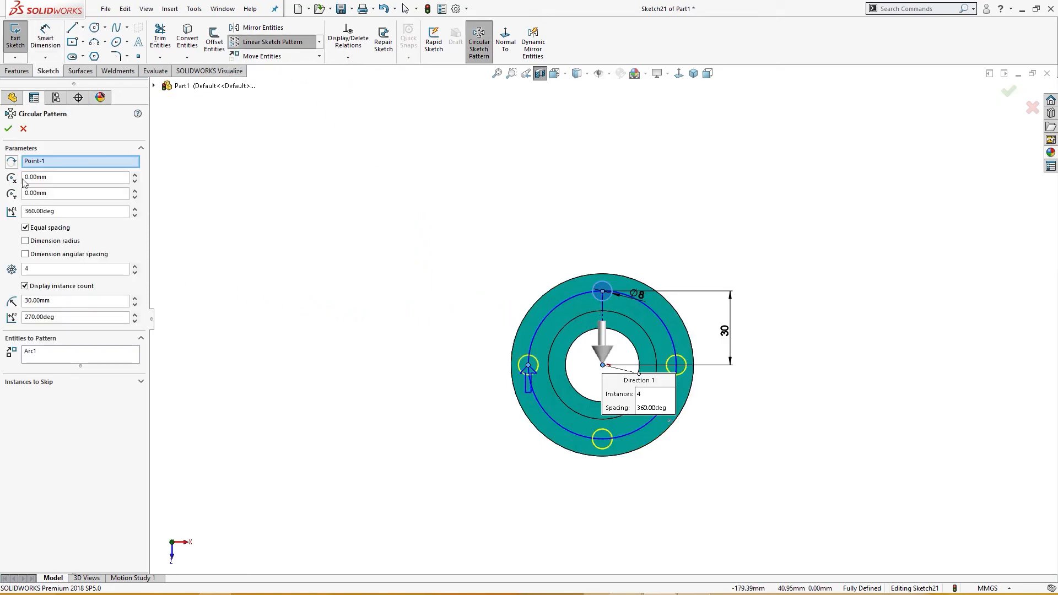
click(8, 128)
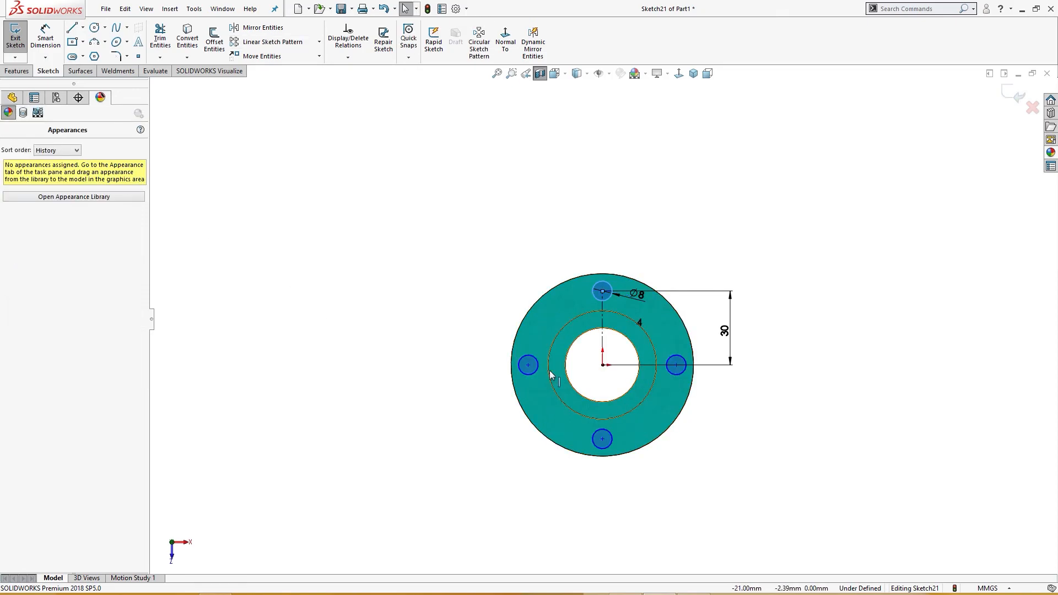
Fully define the four-circle pattern by making its center point coincident with the origin.
click(528, 366)
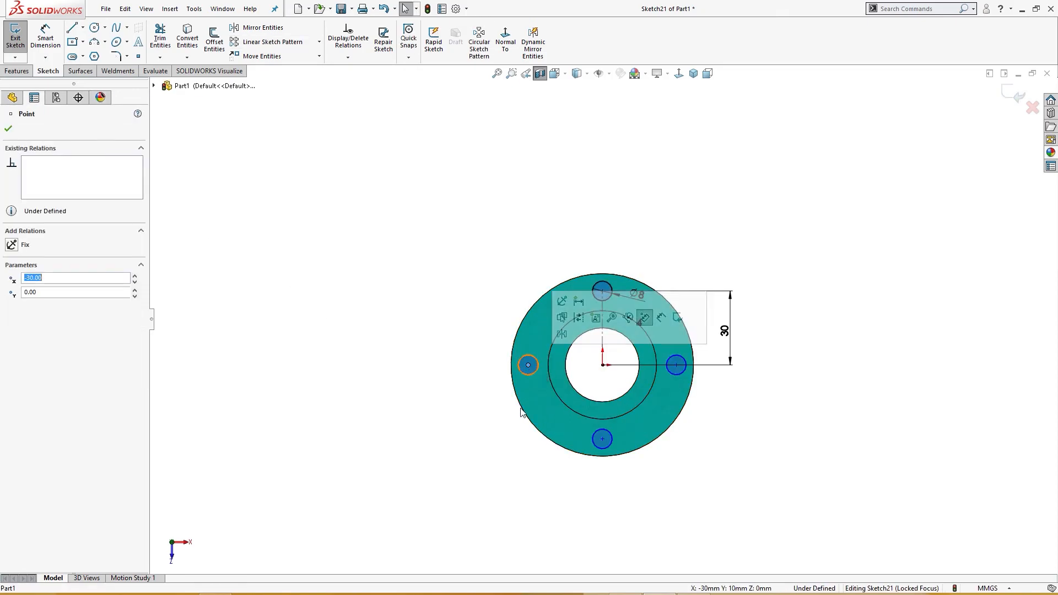
click(491, 425)
mouse_move(531, 365)
mouse_down()
mouse_move(542, 366)
mouse_move(529, 364)
mouse_up()
click(602, 366)
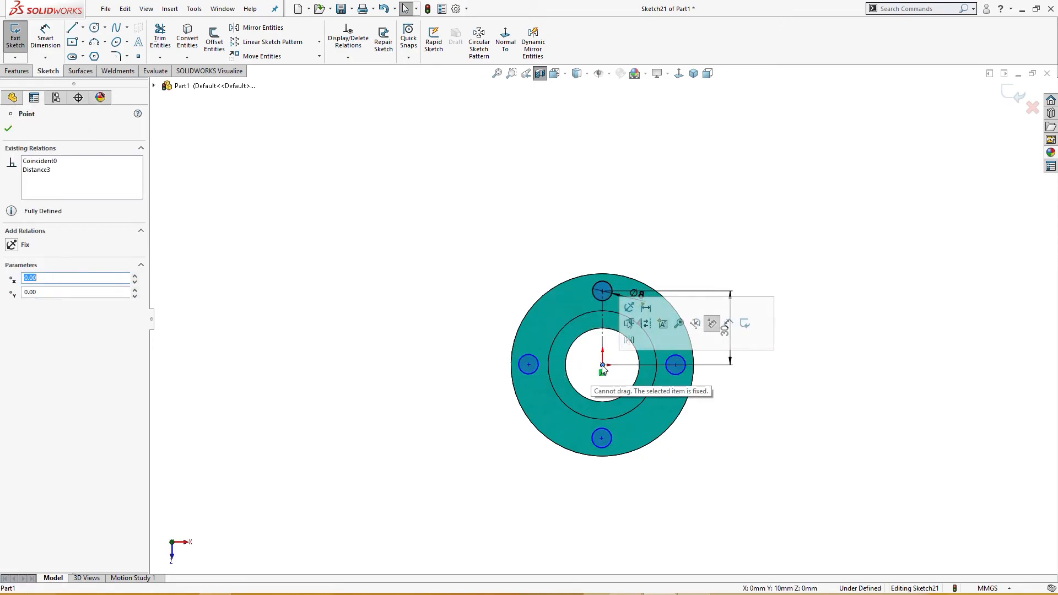
scroll(602, 367, down, 5)
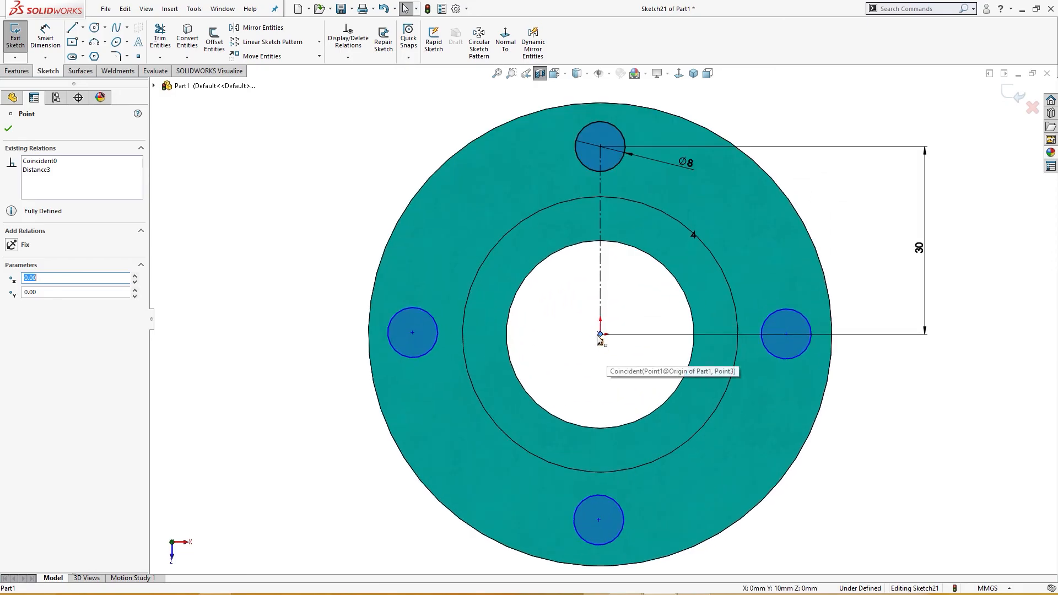
scroll(599, 337, down, 6)
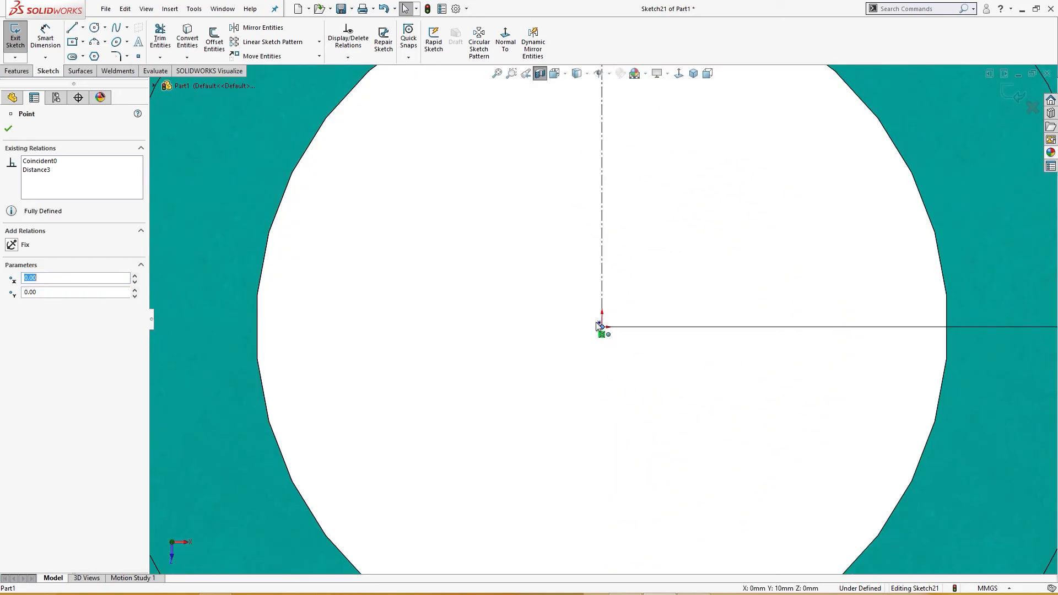
click(601, 327)
mouse_move(601, 329)
mouse_down()
mouse_move(604, 341)
mouse_move(603, 328)
mouse_up()
scroll(615, 406, up, 6)
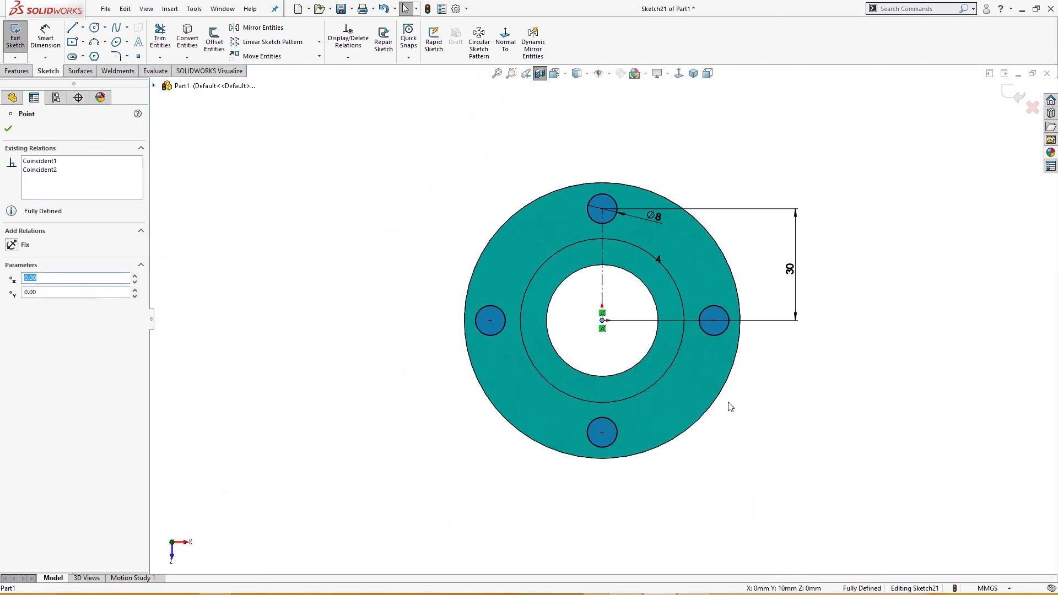
click(777, 419)
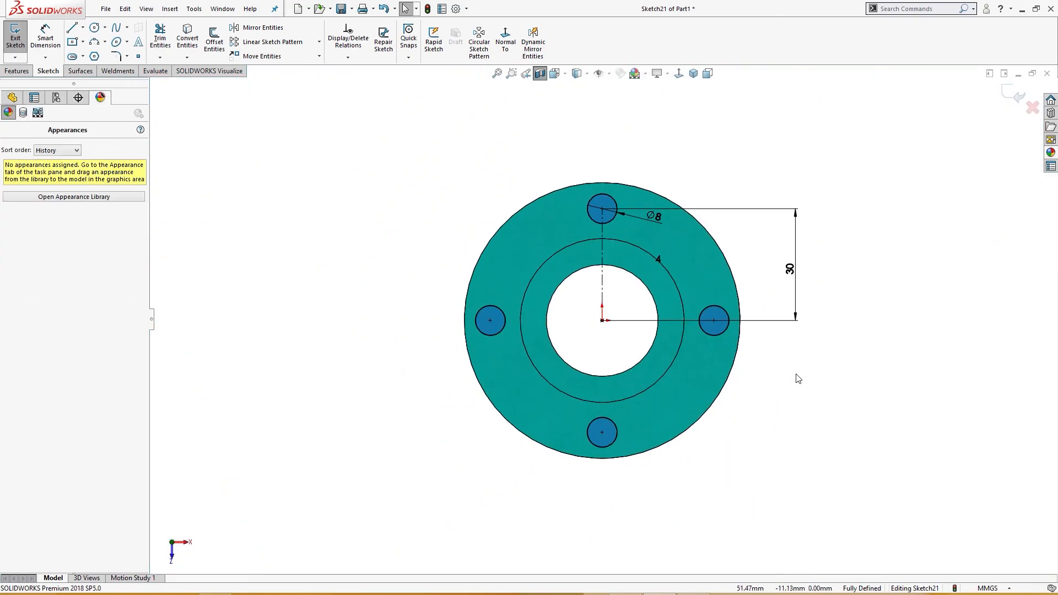
Cut the four 8 mm circles through the base flange with an Extruded Cut set to Through All.
key(s)
click(813, 478)
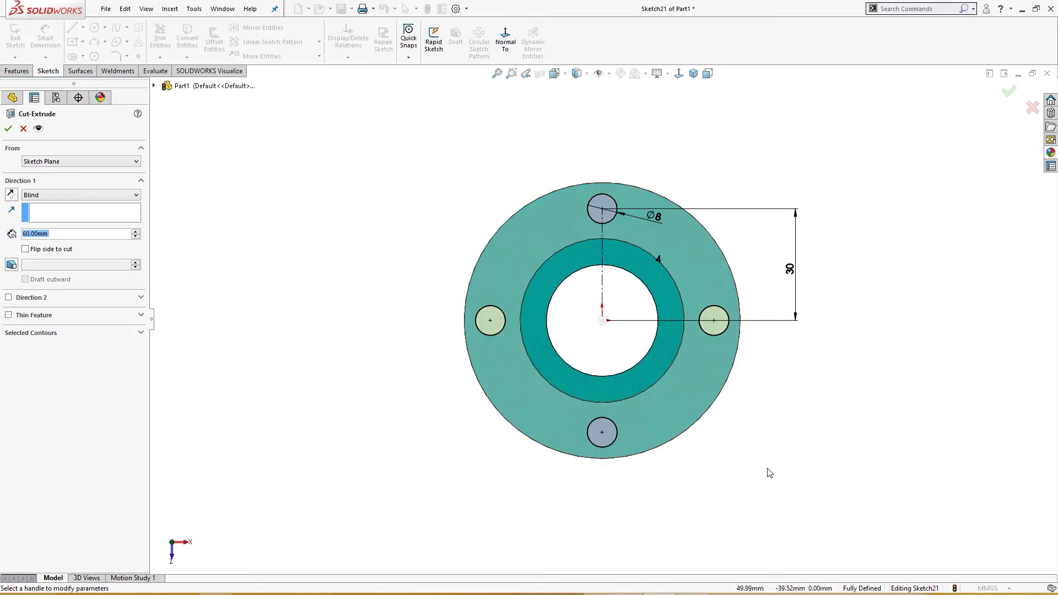
click(60, 196)
click(55, 210)
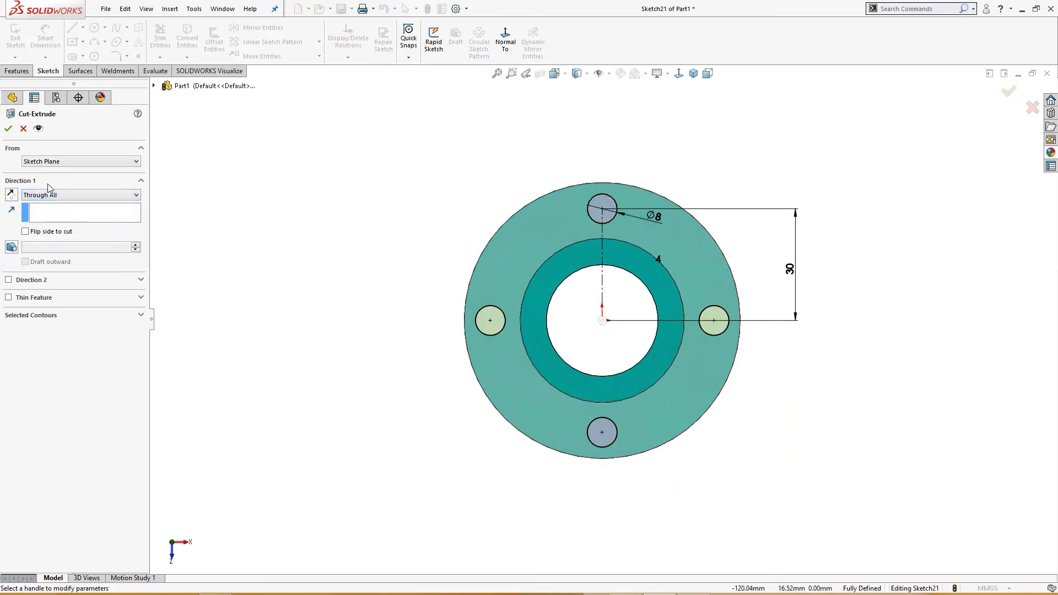
click(7, 130)
Turn off the section view and apply a 3 mm fillet to the circular edge of the cross cylinder's closed end.
middle_drag(323, 233, 419, 287)
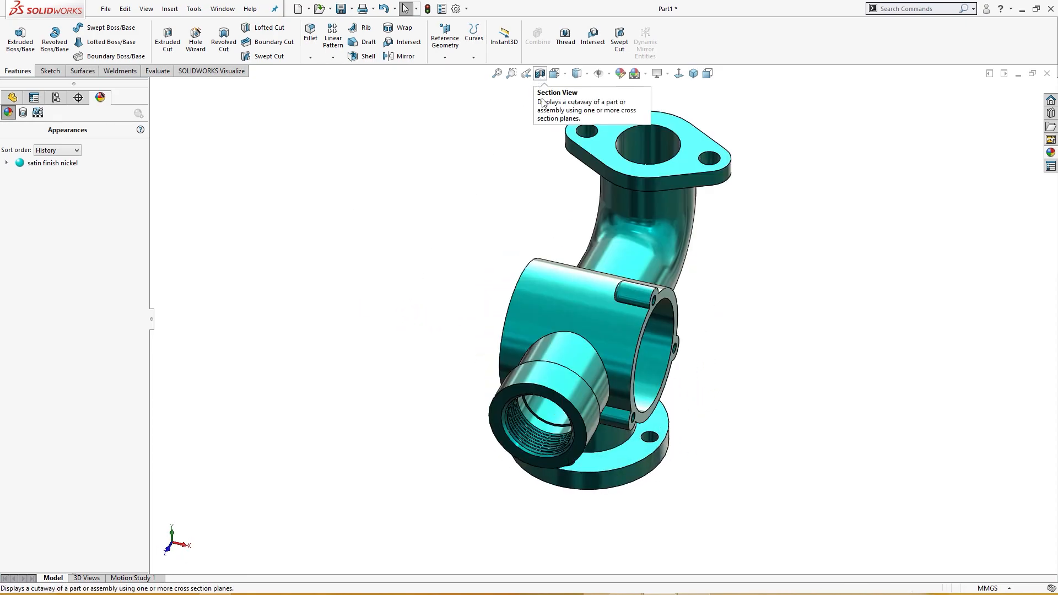
key(ctrl+1)
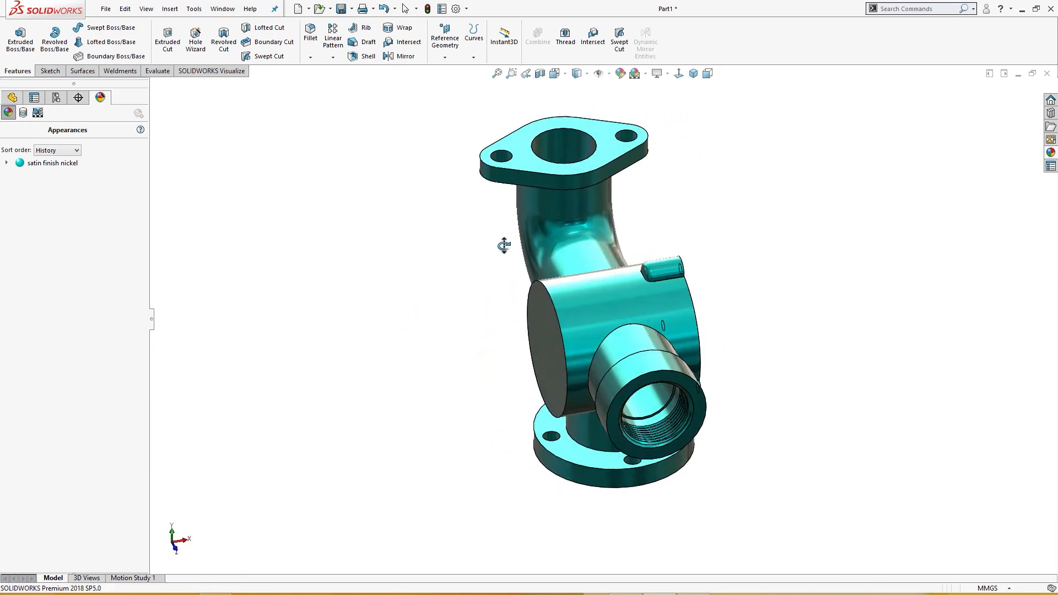
middle_drag(500, 254, 526, 258)
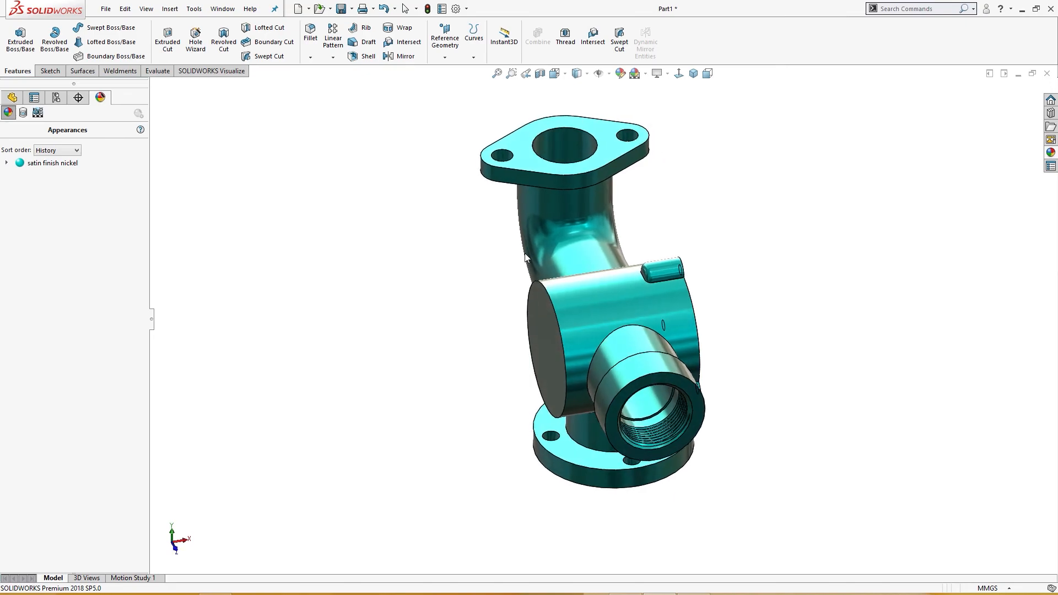
click(549, 298)
click(646, 263)
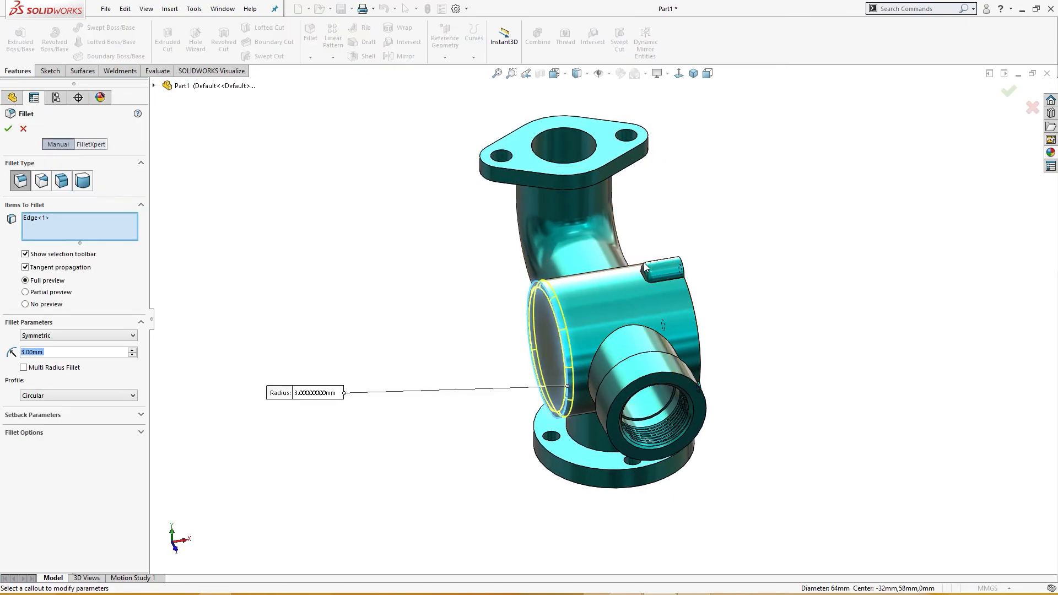
click(7, 130)
Inspect the finished fitting from several directions and return to the isometric view.
middle_drag(349, 303, 271, 354)
key(ctrl+7)
middle_drag(321, 288, 212, 295)
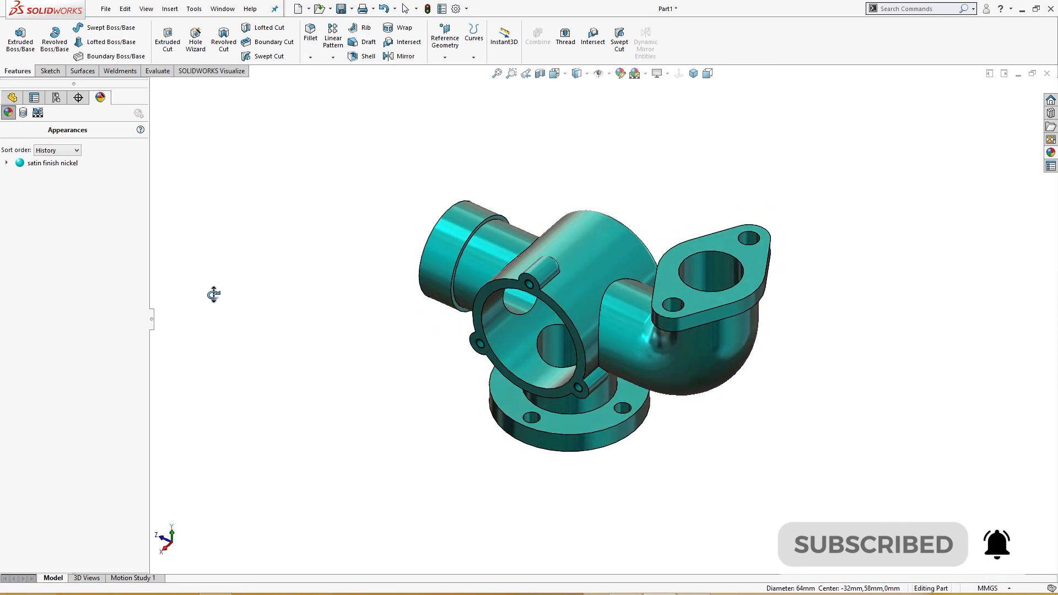
mouse_move(214, 296)
middle_down()
mouse_move(214, 279)
mouse_move(202, 293)
mouse_move(209, 297)
middle_up()
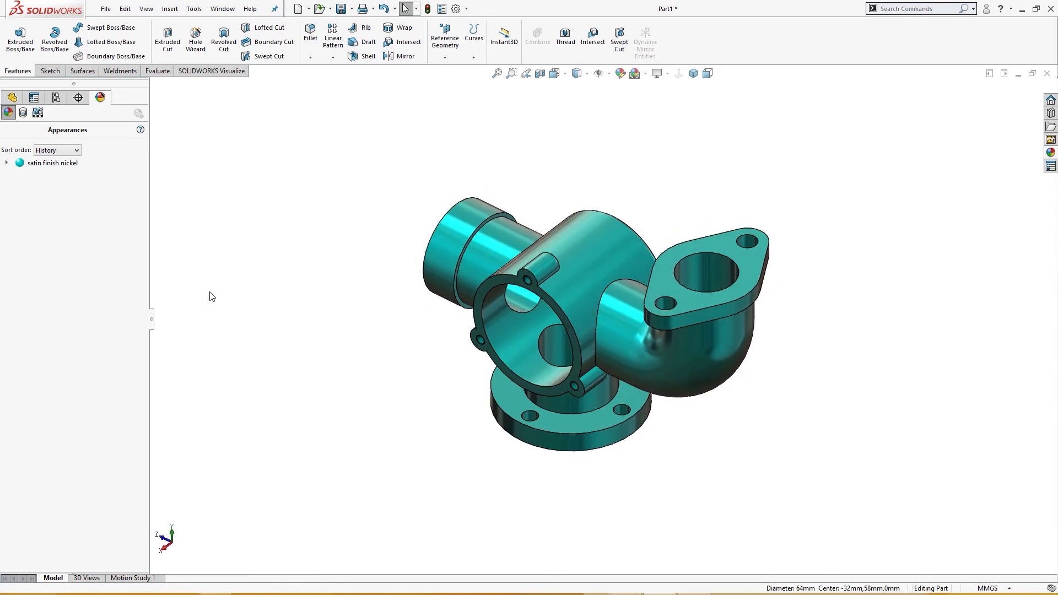
key(ctrl+7)
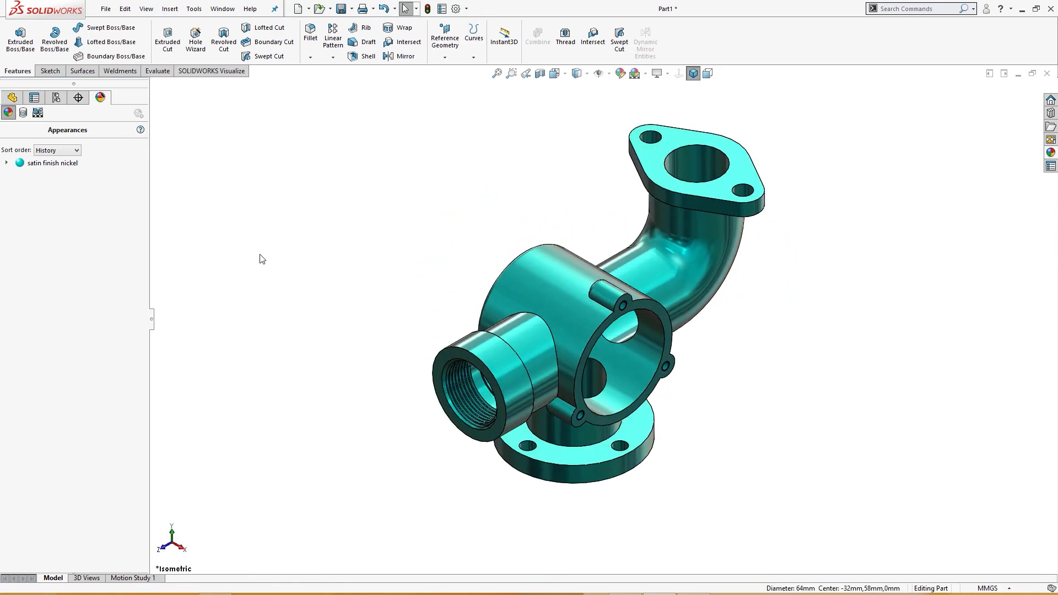